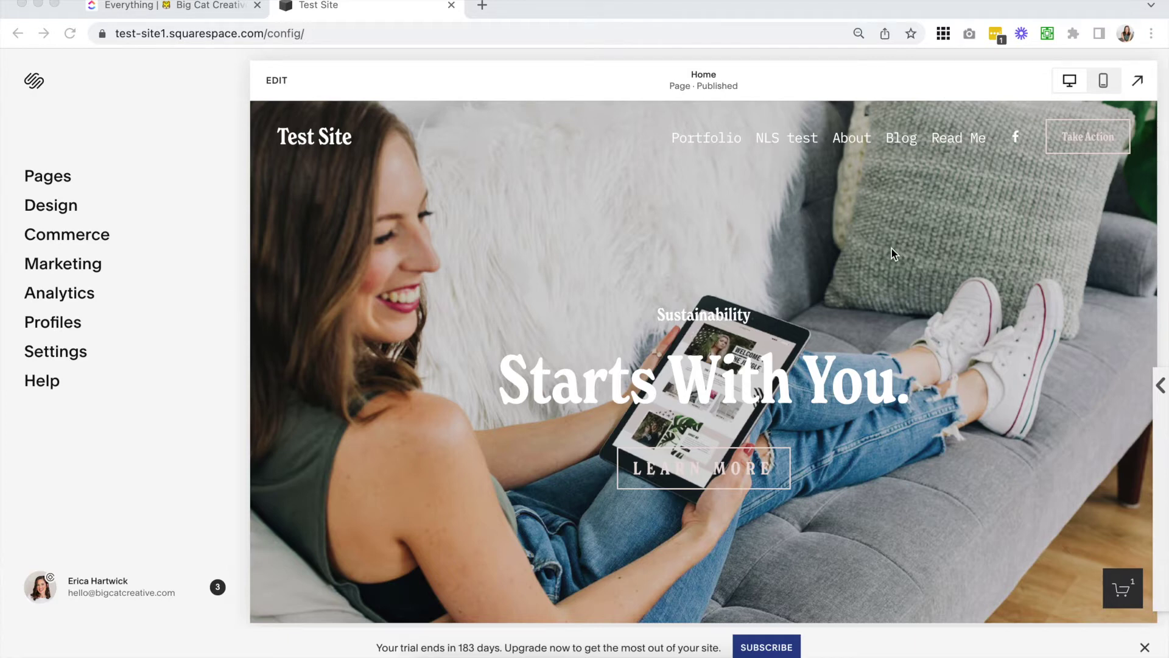
# Edit the Home page and open the blank section's format settings: height M, width L, middle alignment.
pyautogui.click(892, 249)
pyautogui.scroll(-3, 722, 239)
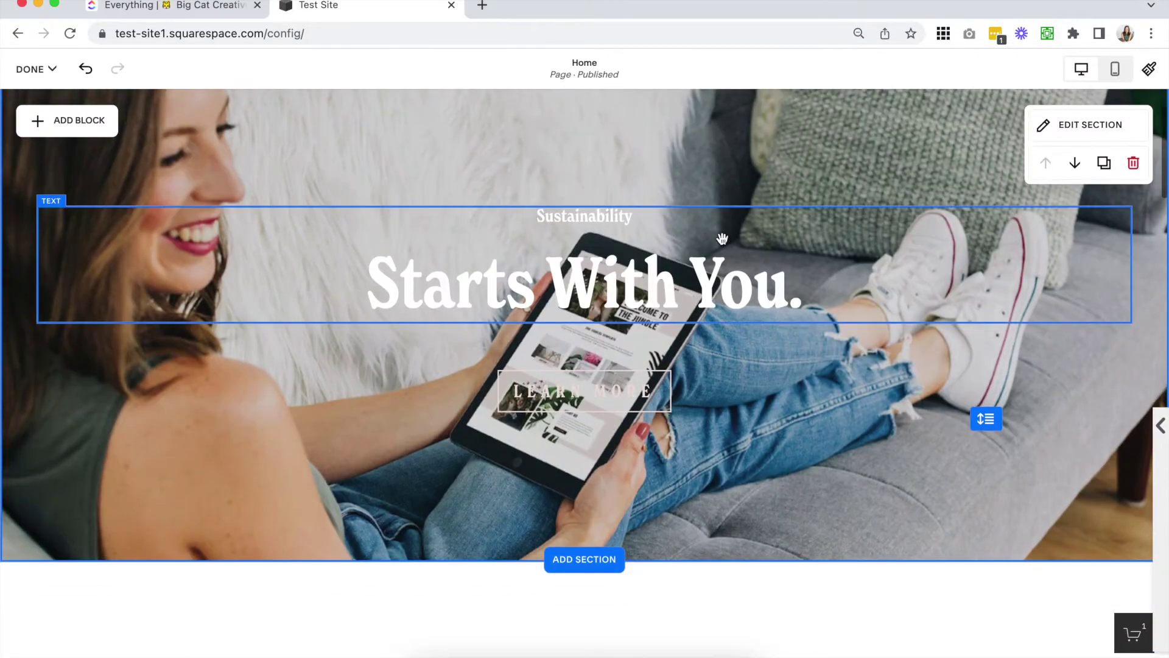
pyautogui.scroll(-4, 722, 239)
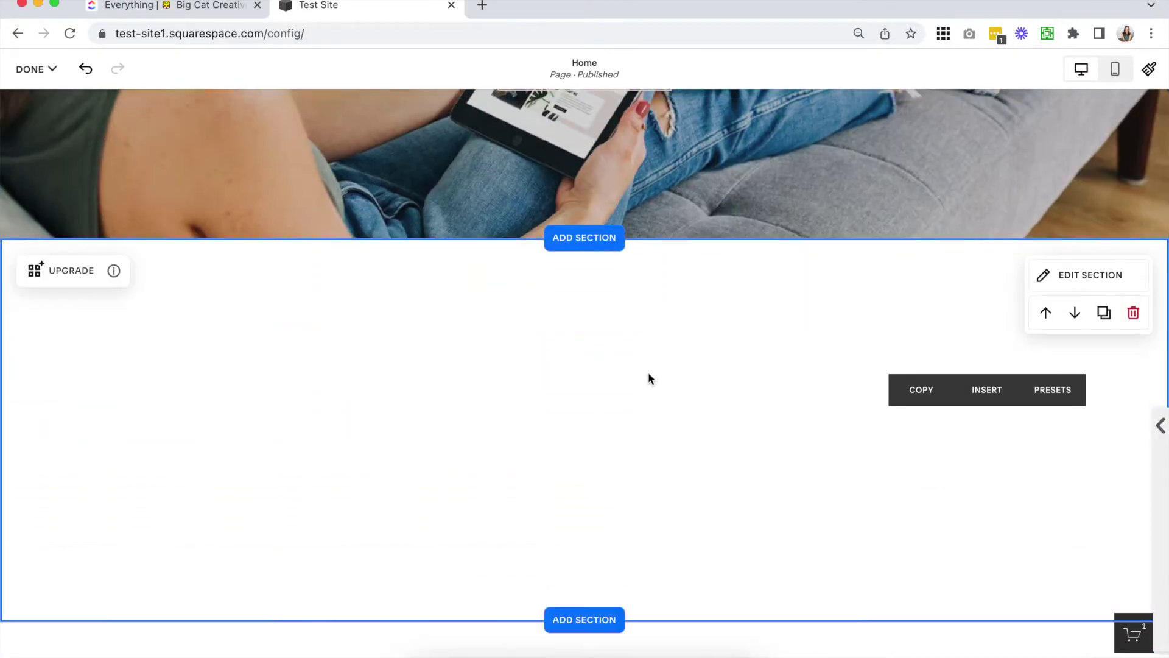
pyautogui.scroll(-2, 648, 374)
pyautogui.scroll(6, 649, 374)
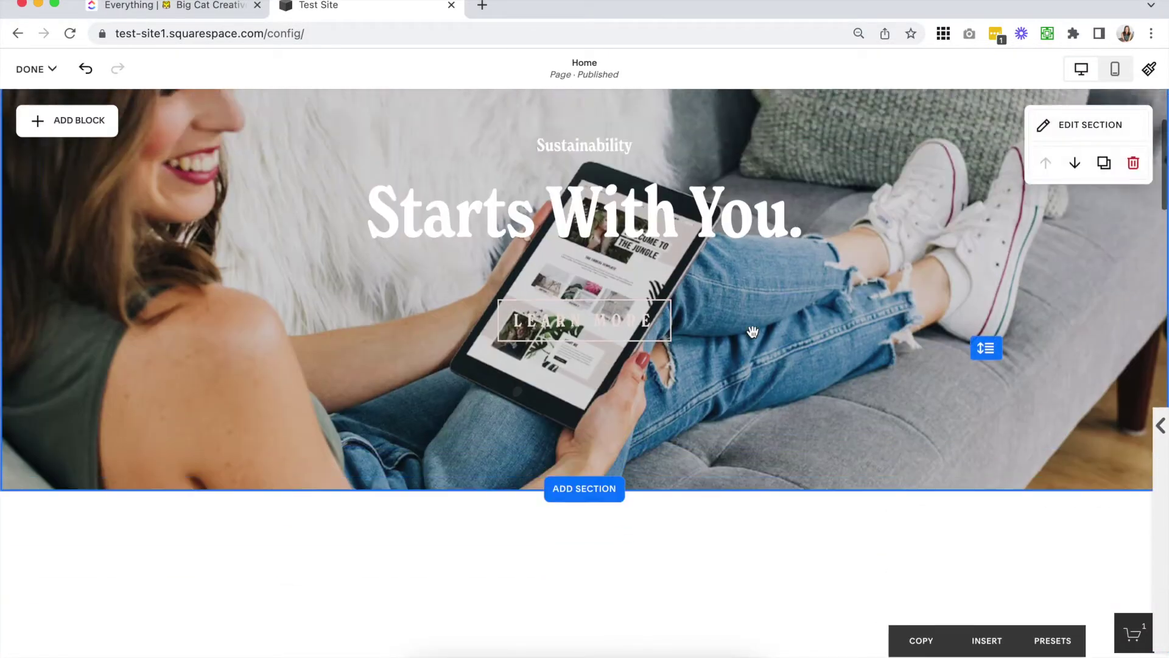
pyautogui.scroll(-5, 753, 332)
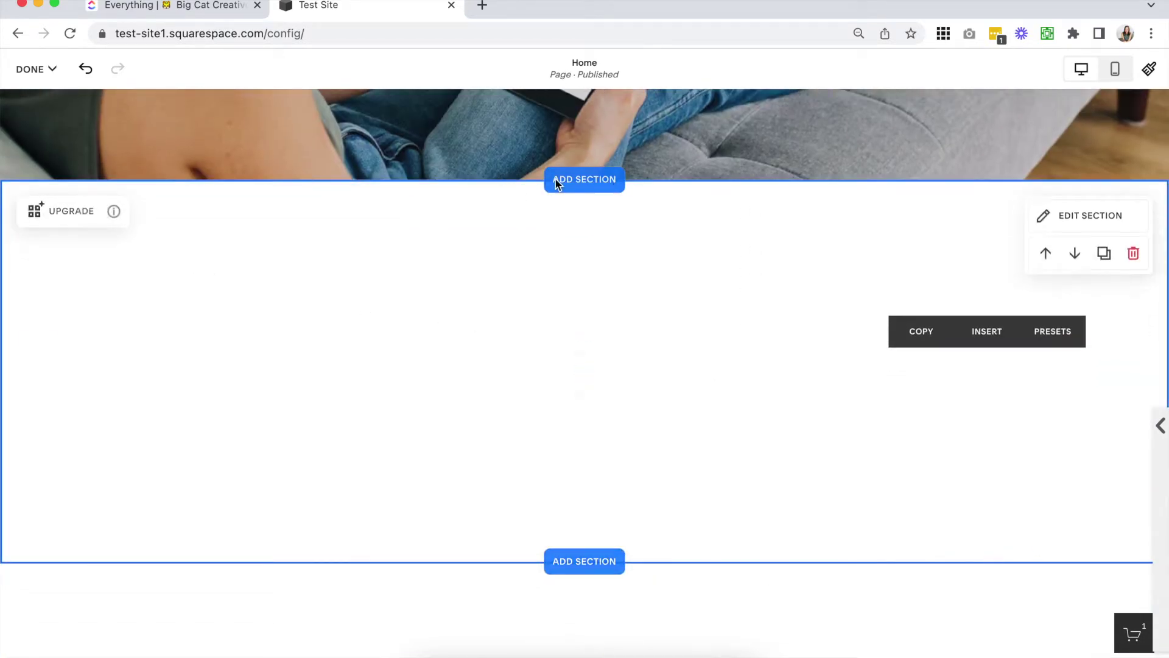
pyautogui.scroll(-1, 610, 475)
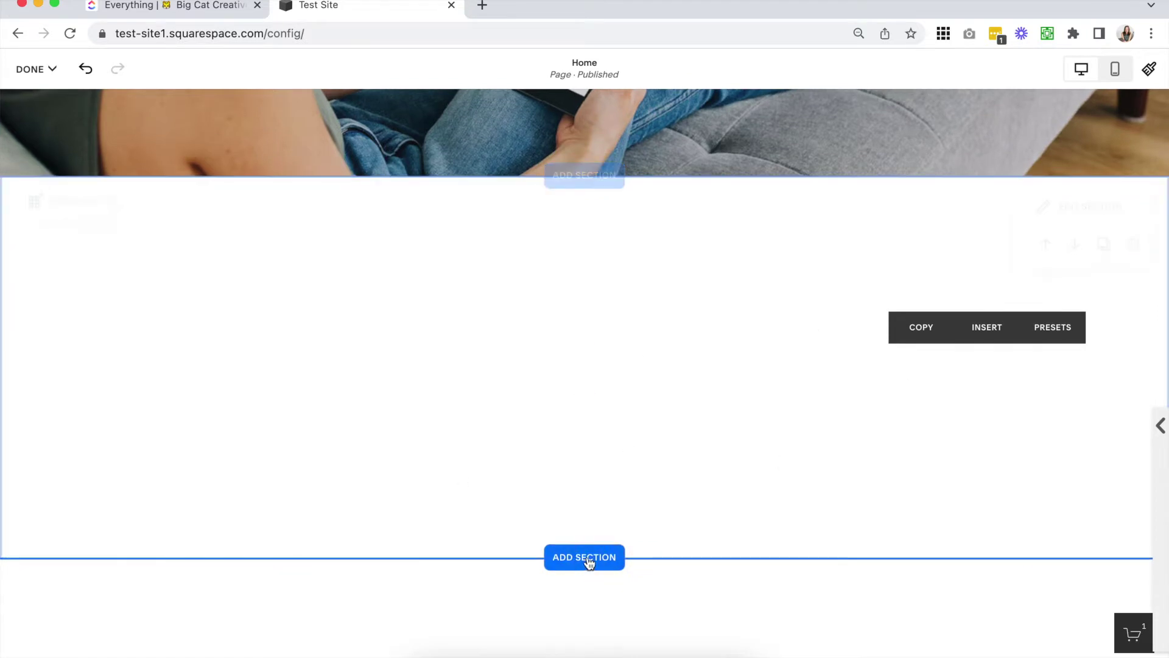
pyautogui.scroll(-1, 598, 282)
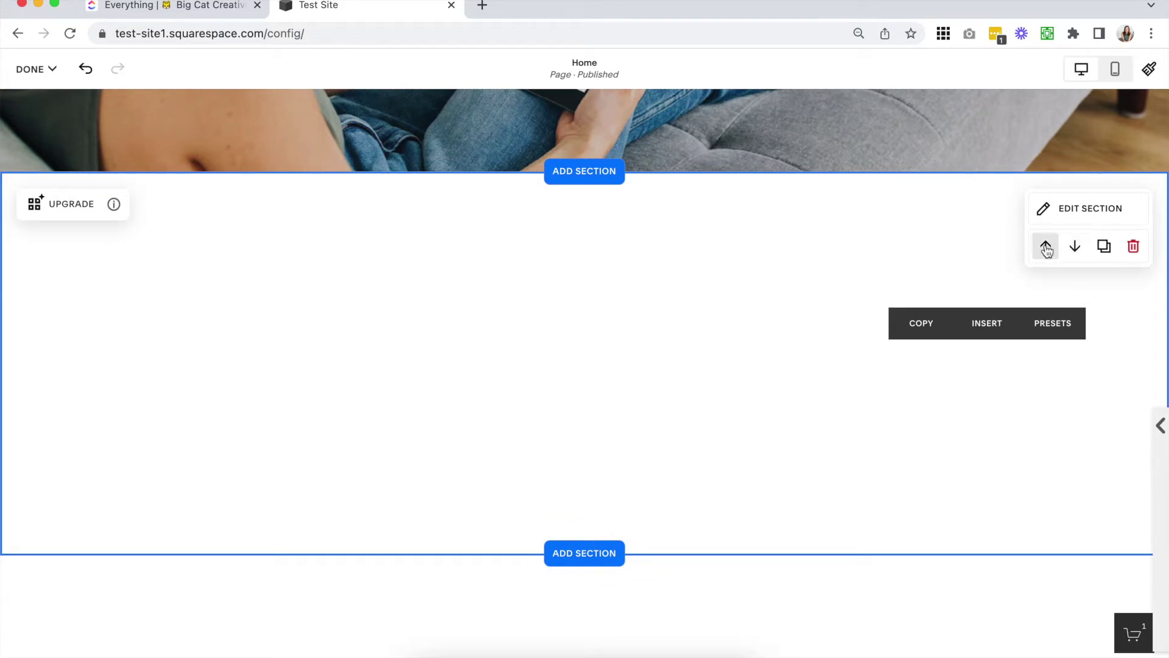
pyautogui.scroll(-1, 1070, 254)
pyautogui.scroll(3, 1068, 324)
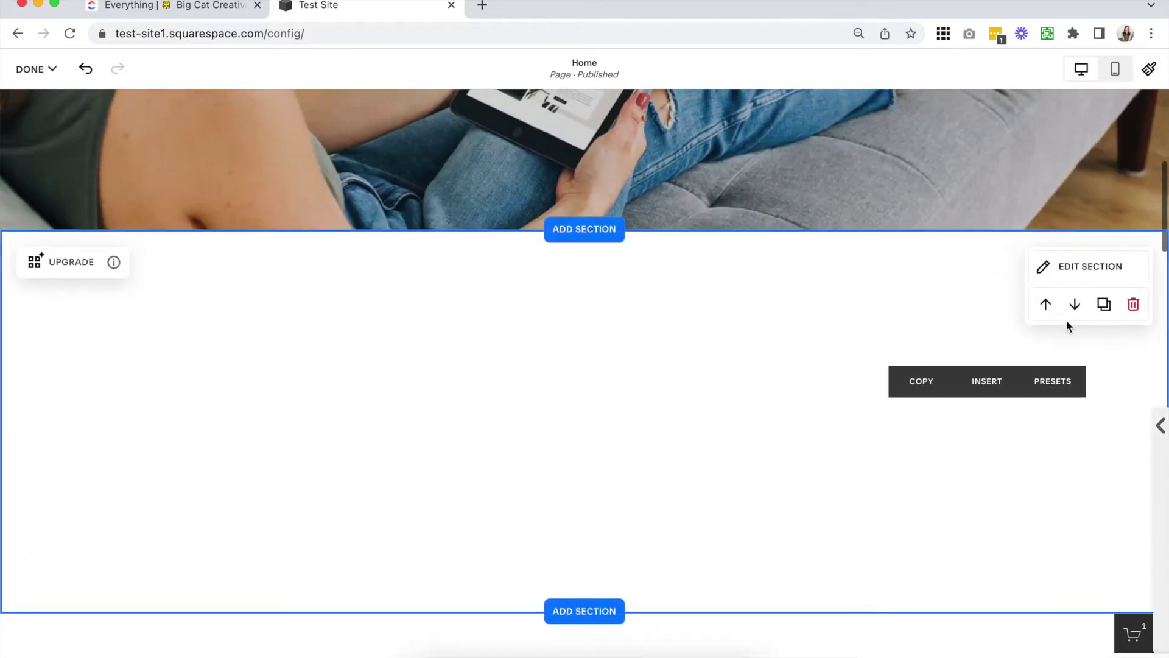
pyautogui.click(1074, 304)
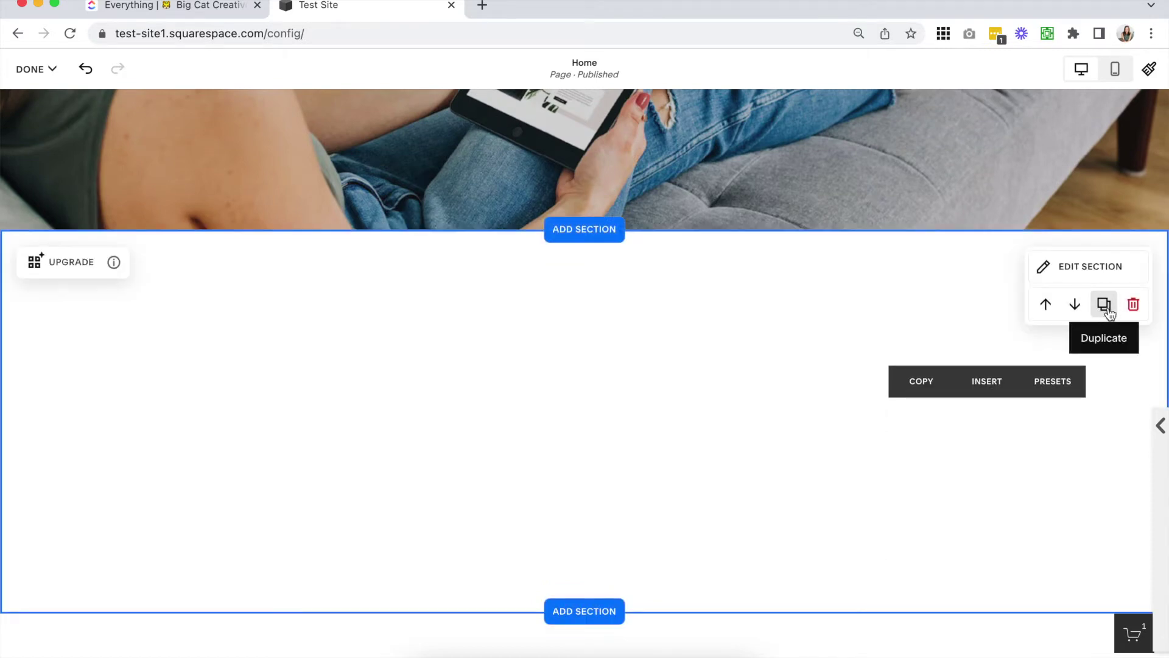
pyautogui.click(1072, 262)
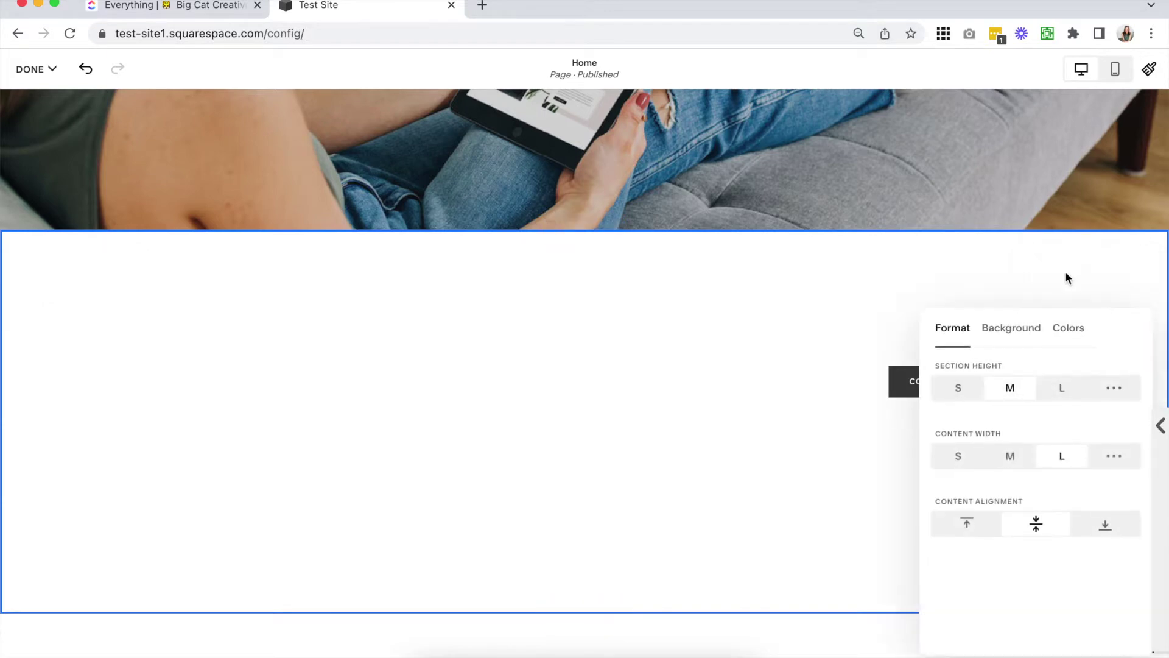
# Close the section's format settings and begin adding a new section below the hero.
pyautogui.click(949, 273)
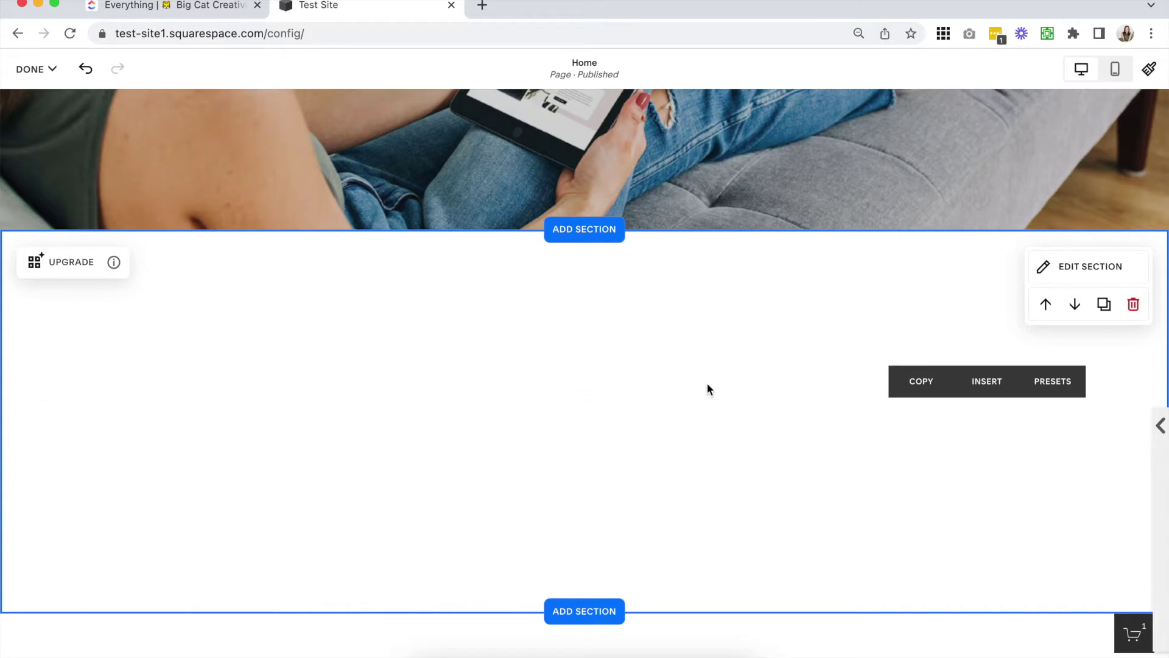
pyautogui.click(579, 231)
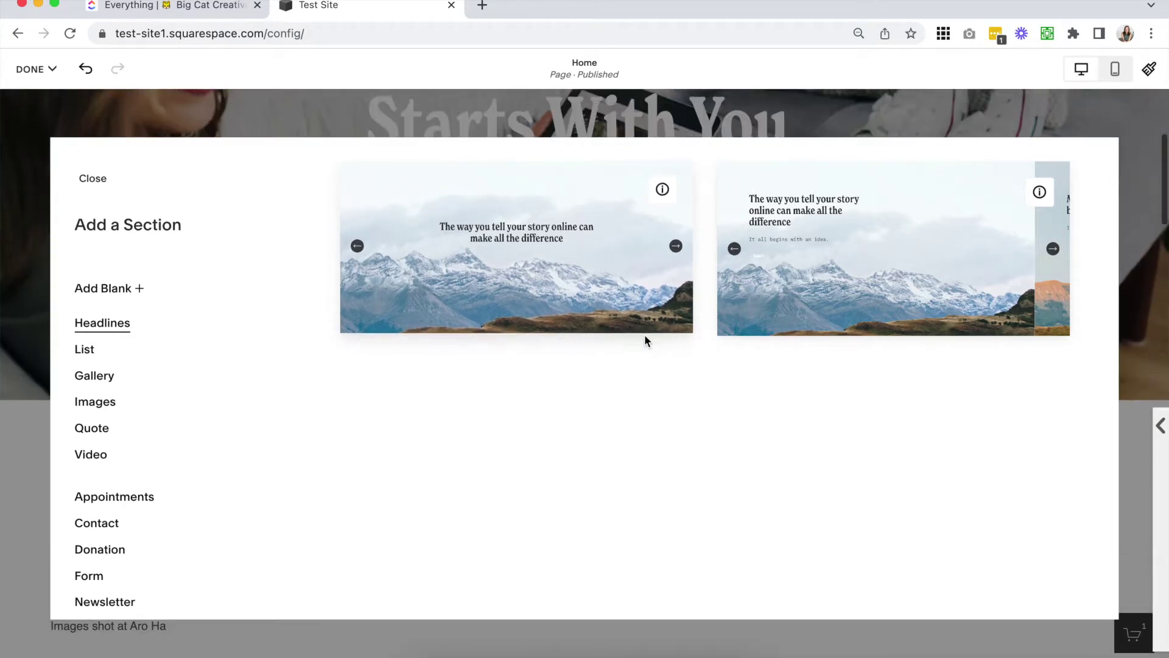
# Switch between the List, Quote and Gallery section layout categories.
pyautogui.click(99, 358)
pyautogui.click(101, 432)
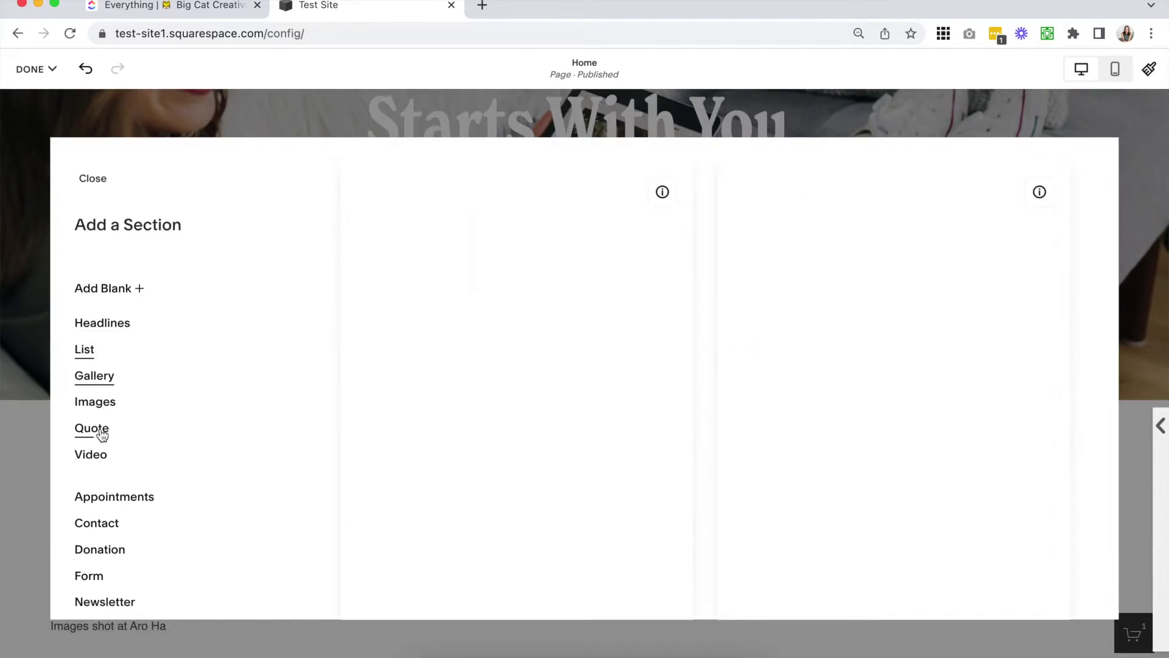
pyautogui.click(92, 352)
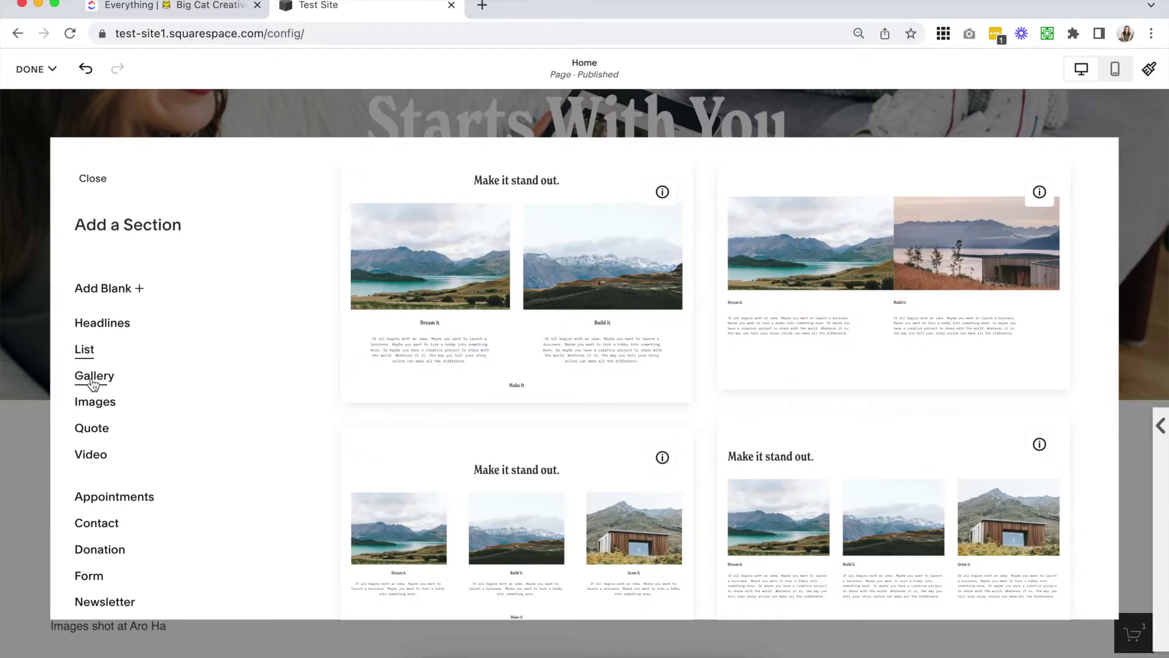
pyautogui.click(93, 379)
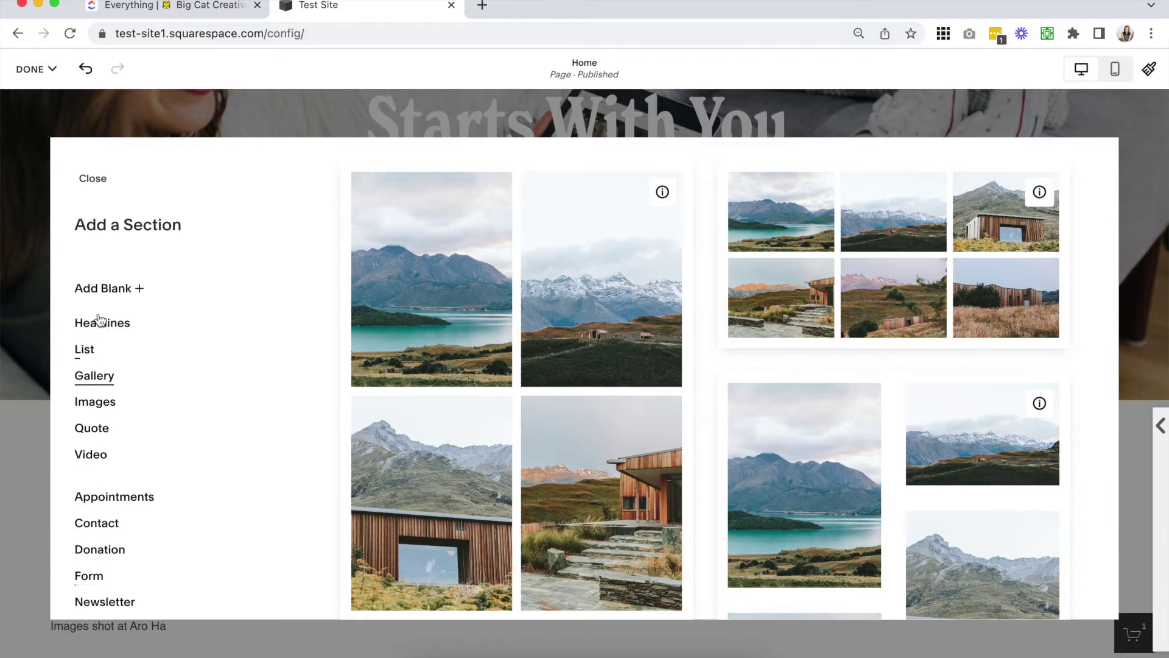
pyautogui.click(90, 352)
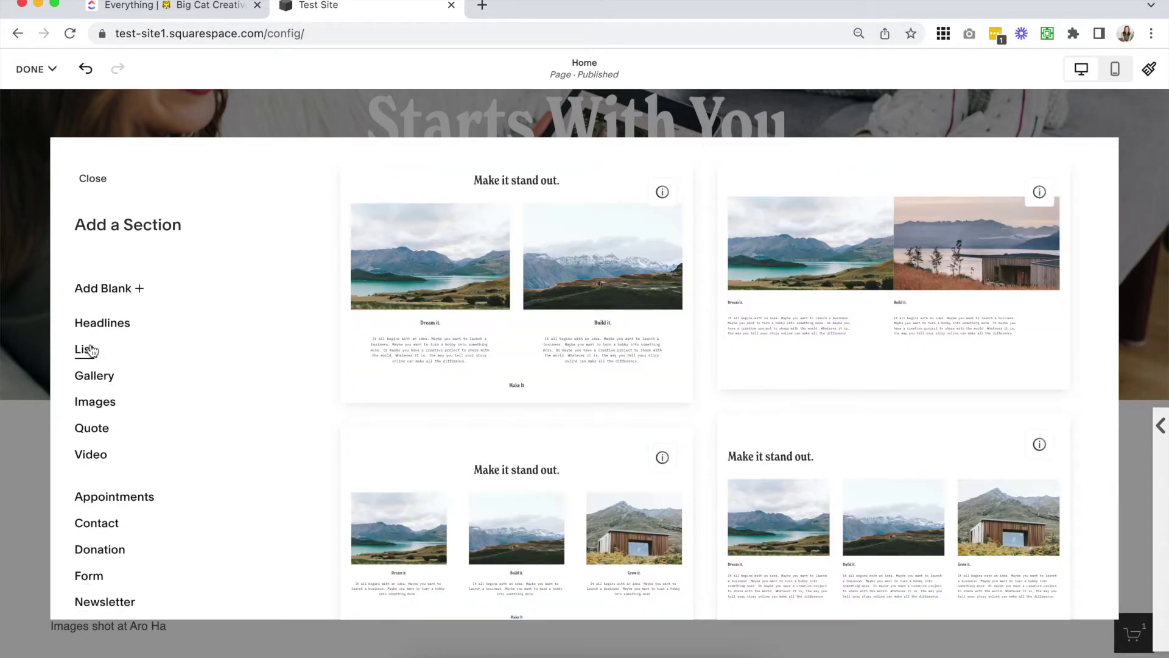
pyautogui.click(99, 380)
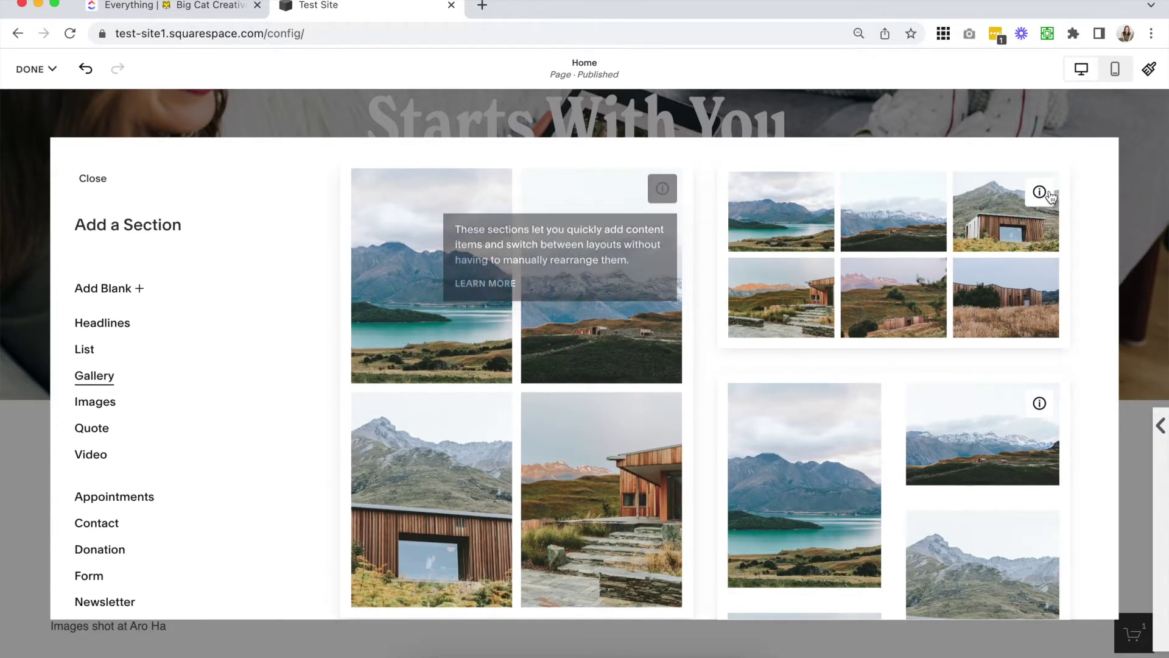
# Look through the List layouts pairing images with text, then show the Gallery layouts.
pyautogui.moveTo(1040, 194)
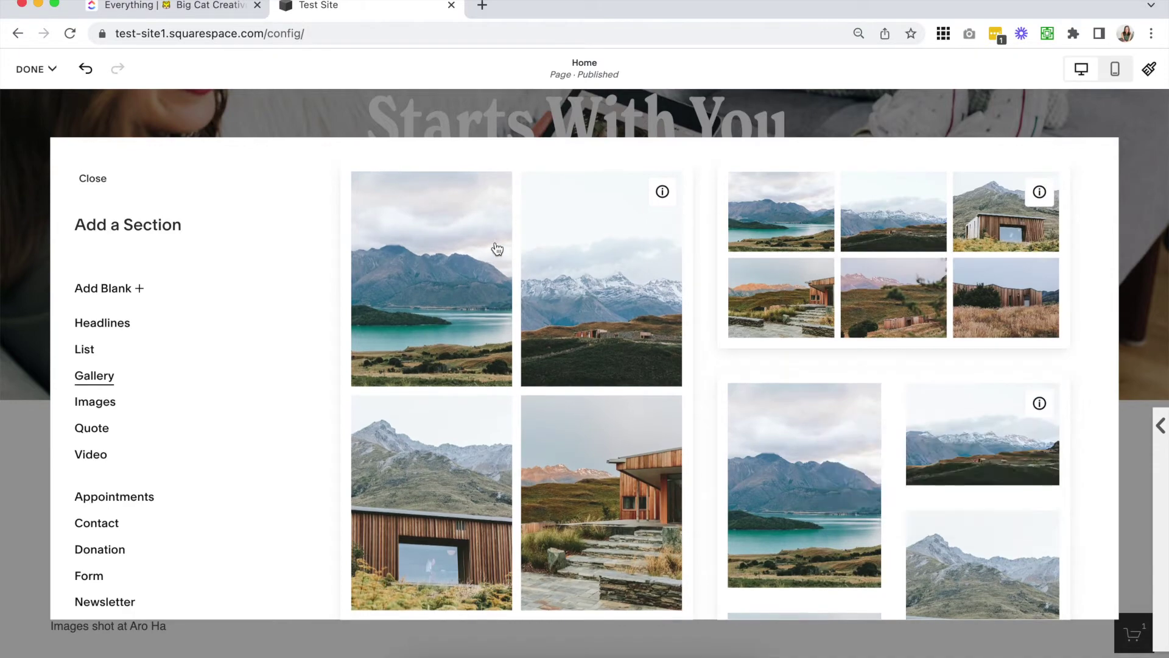
pyautogui.click(88, 351)
pyautogui.moveTo(662, 194)
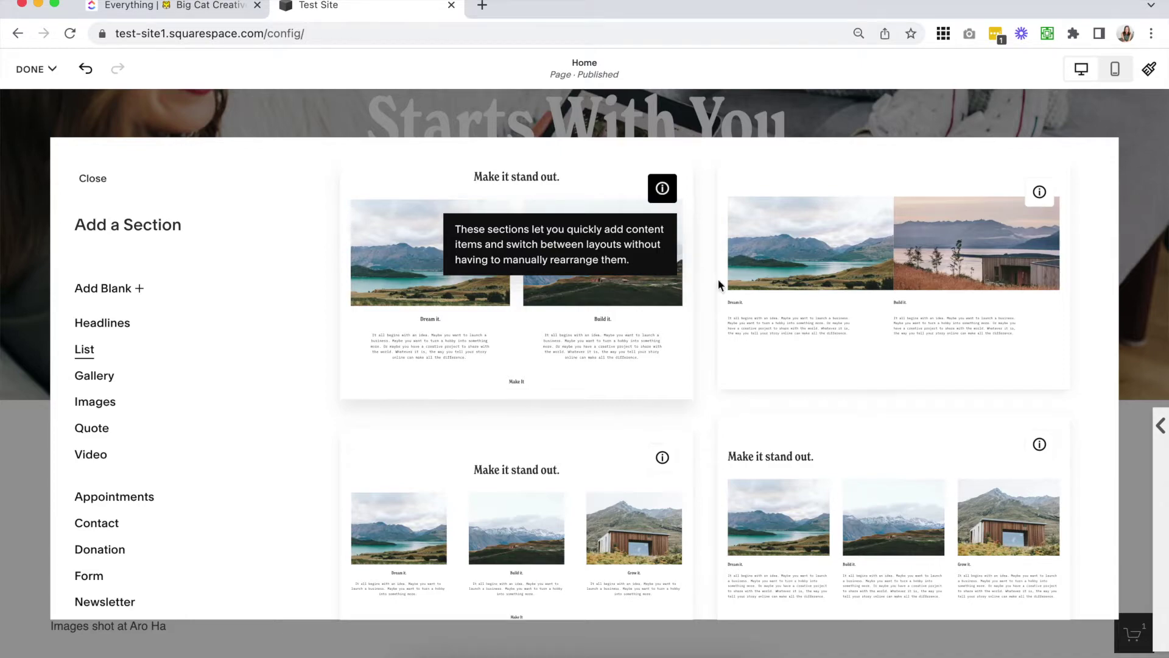
pyautogui.scroll(-15, 833, 413)
pyautogui.scroll(-15, 836, 416)
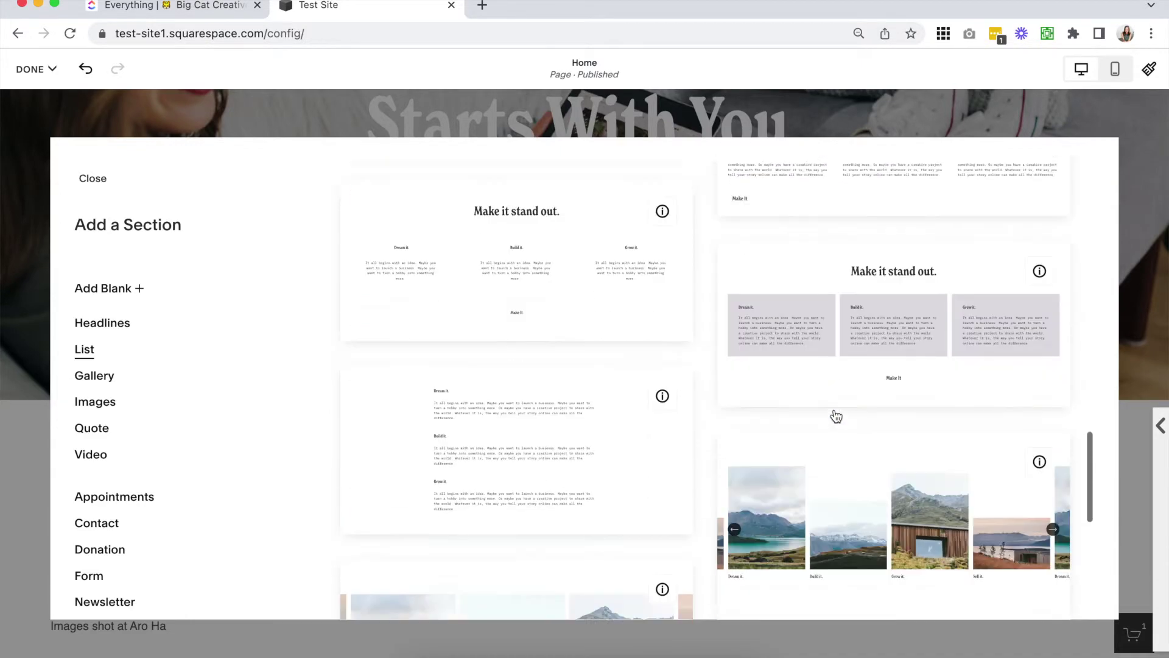
pyautogui.scroll(20, 835, 416)
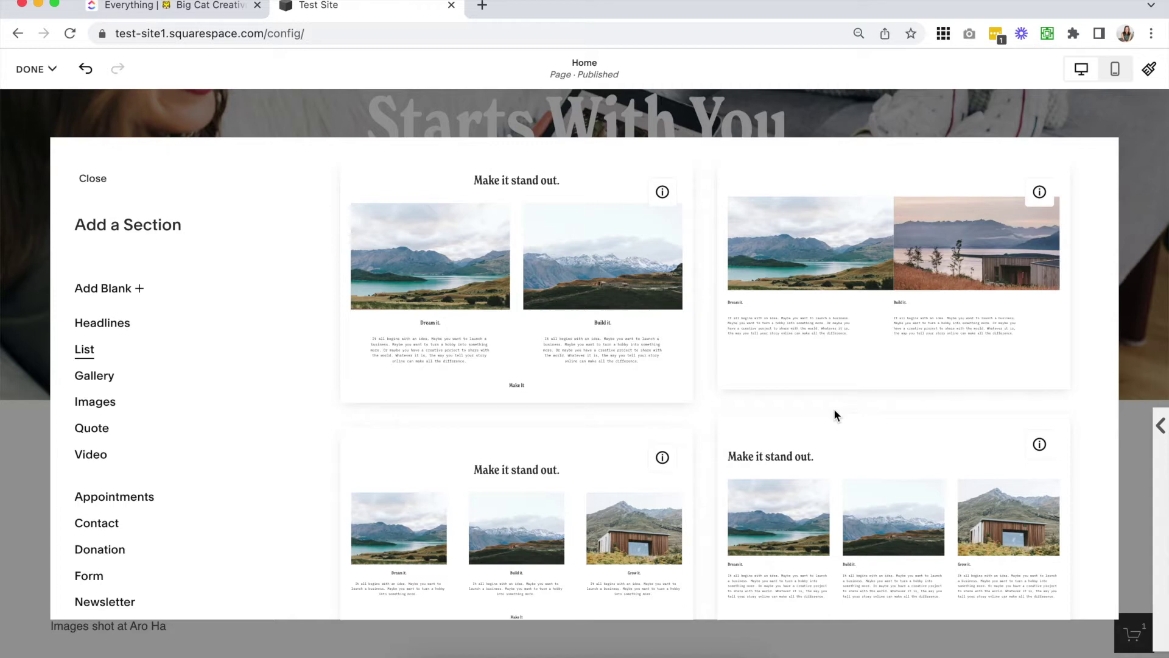
pyautogui.click(96, 371)
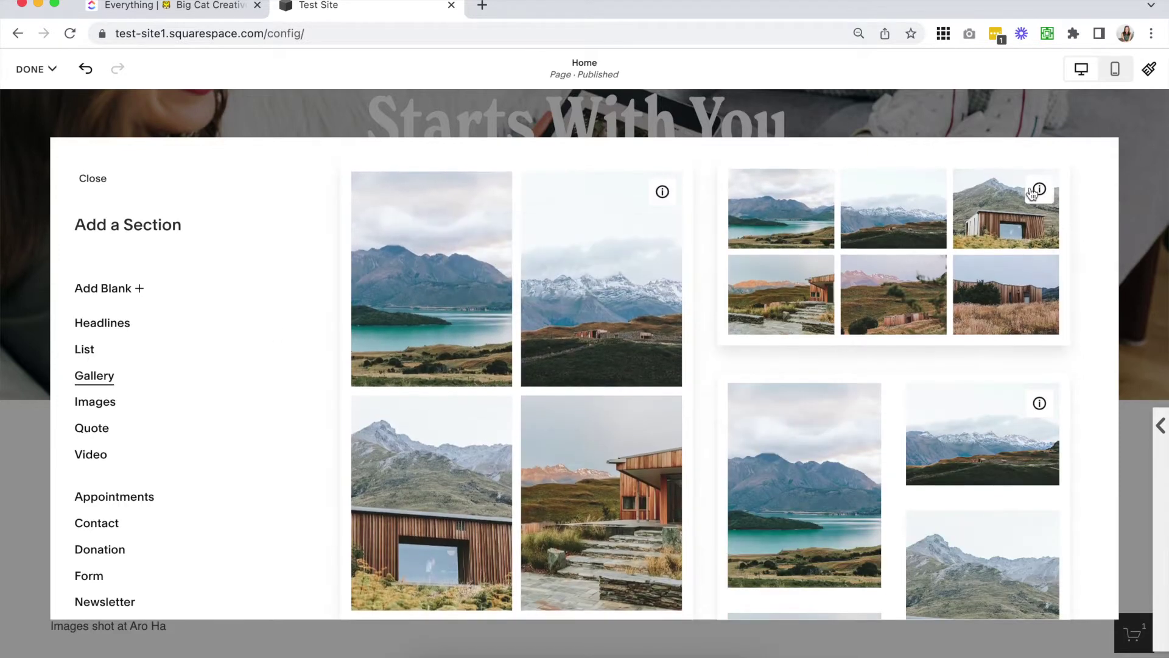
# Preview the Quote, Video, Appointments, Contact, Donation and Form section layouts.
pyautogui.click(92, 428)
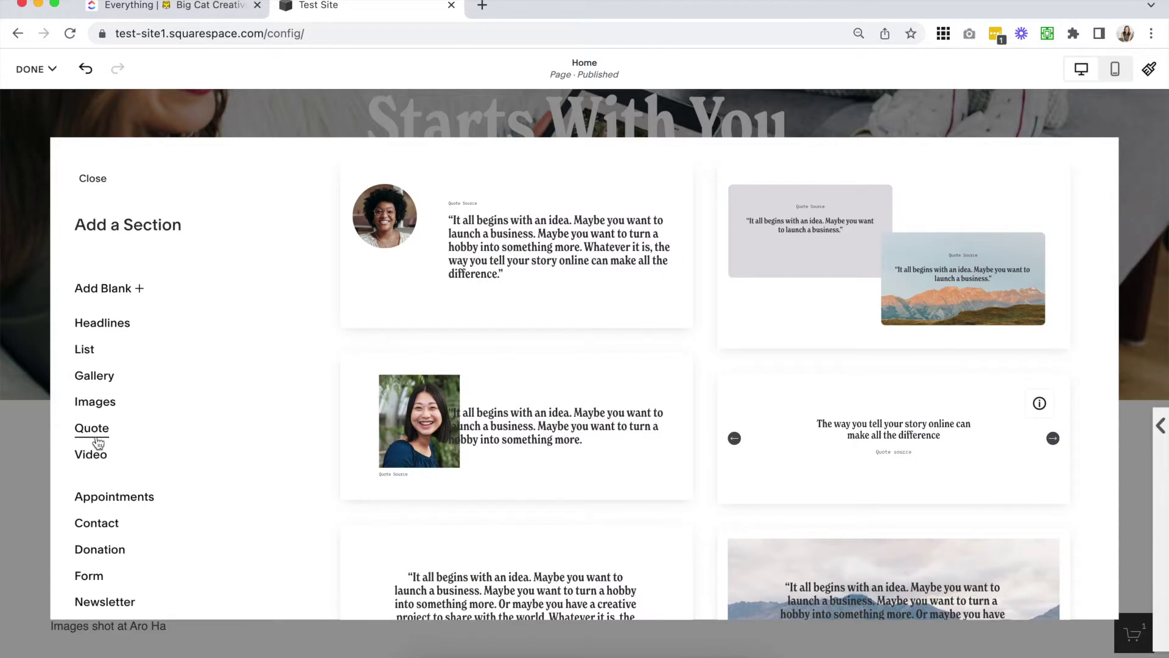
pyautogui.click(91, 454)
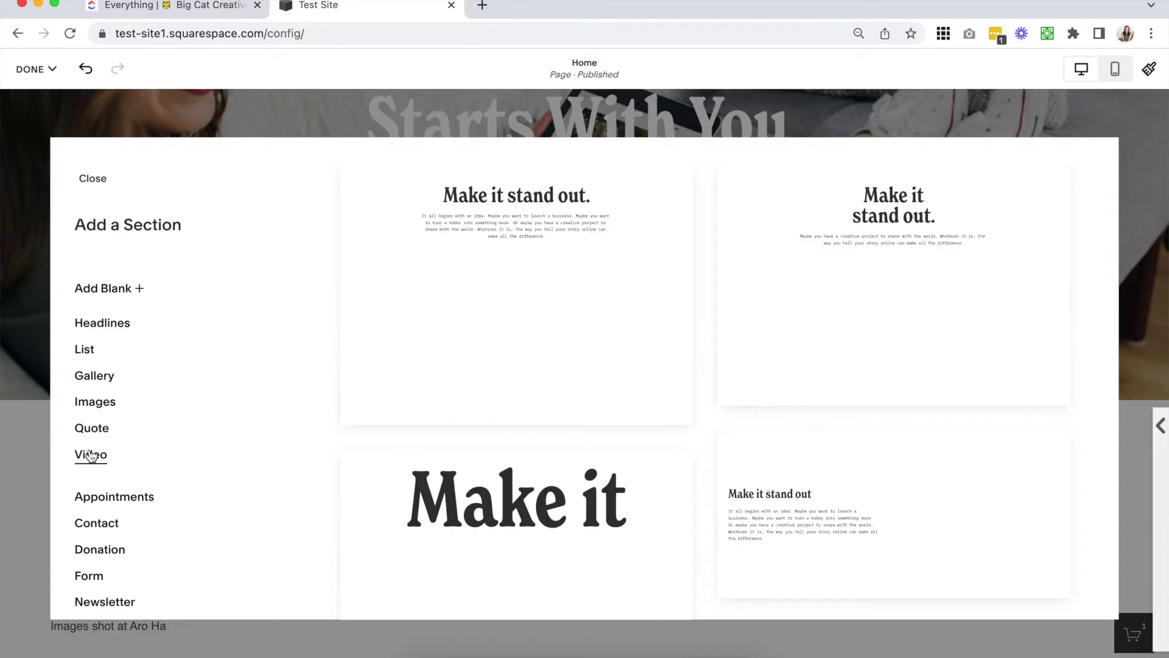
pyautogui.click(94, 502)
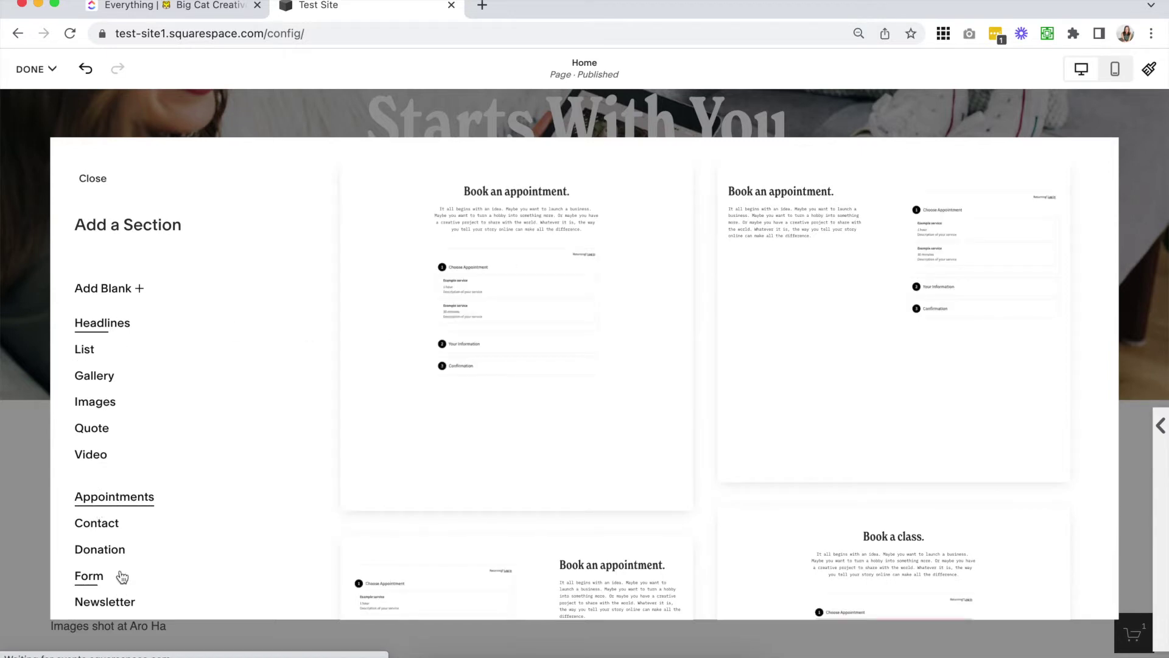
pyautogui.click(112, 532)
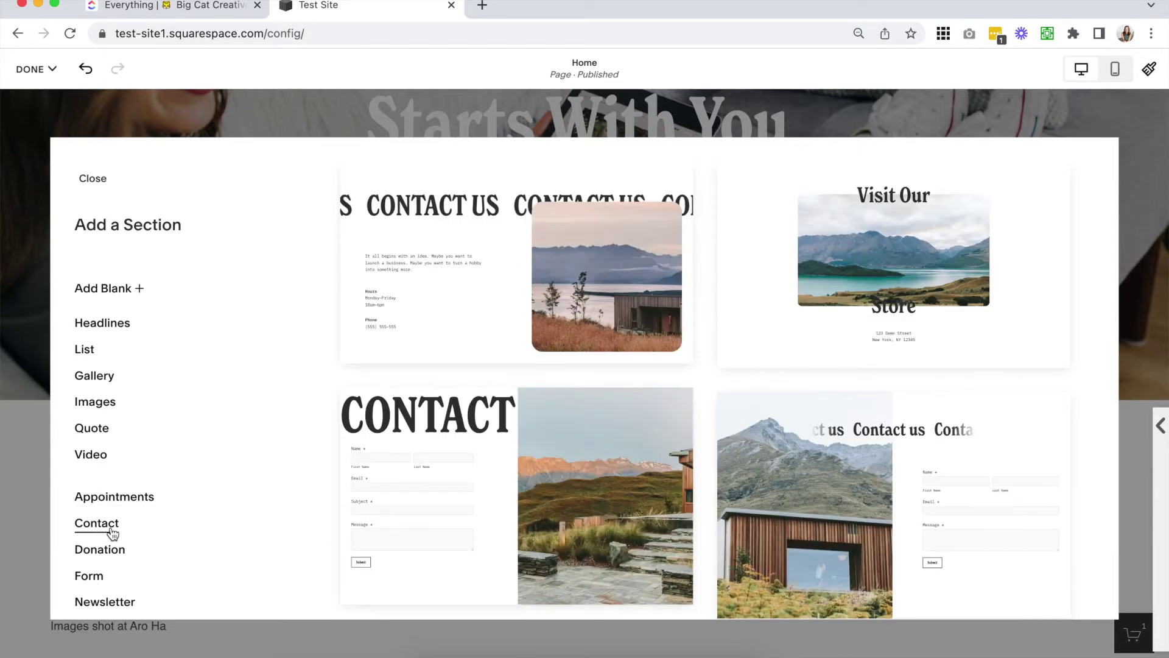
pyautogui.click(110, 550)
pyautogui.scroll(-1, 110, 553)
pyautogui.scroll(-1, 110, 554)
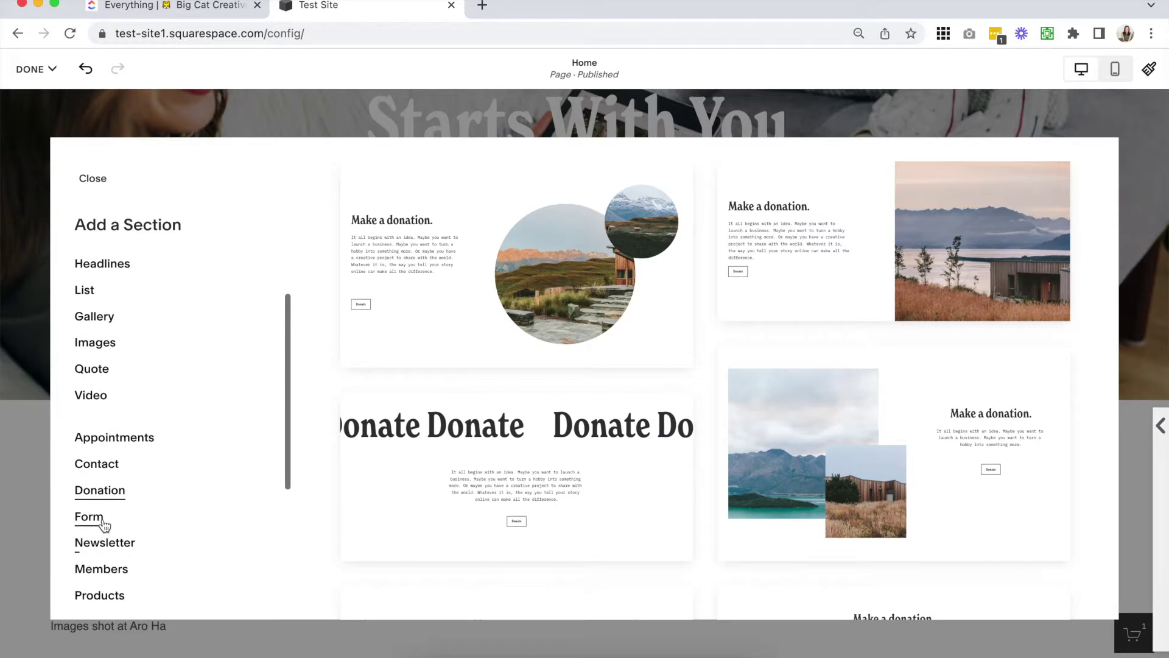
pyautogui.click(104, 524)
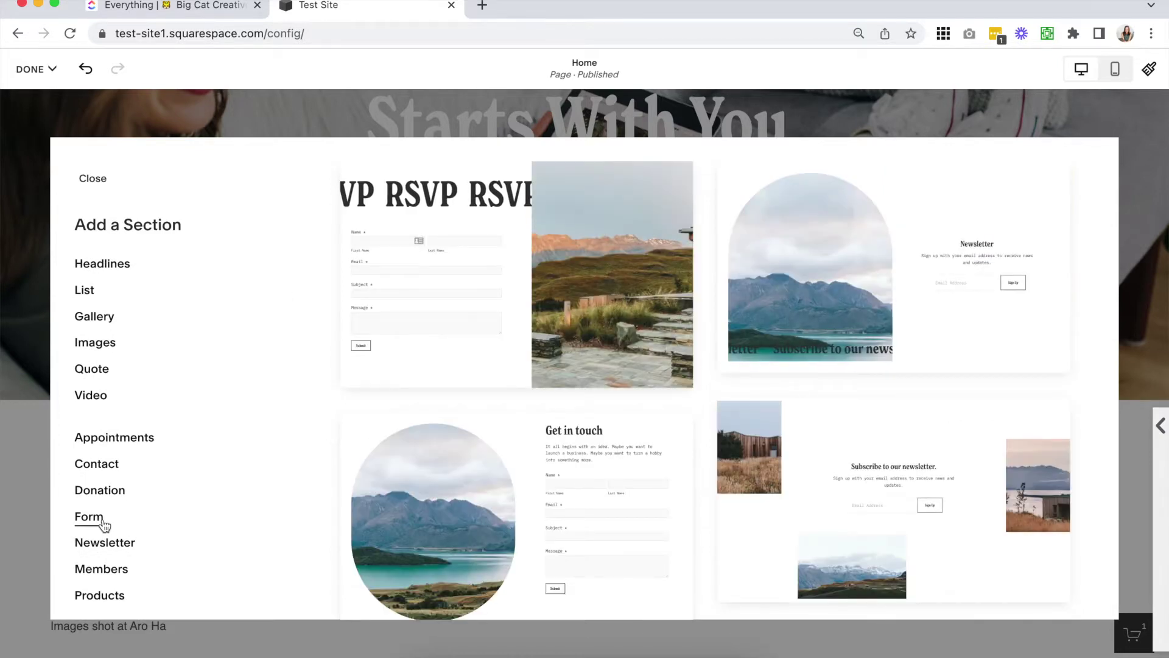
pyautogui.scroll(2, 140, 497)
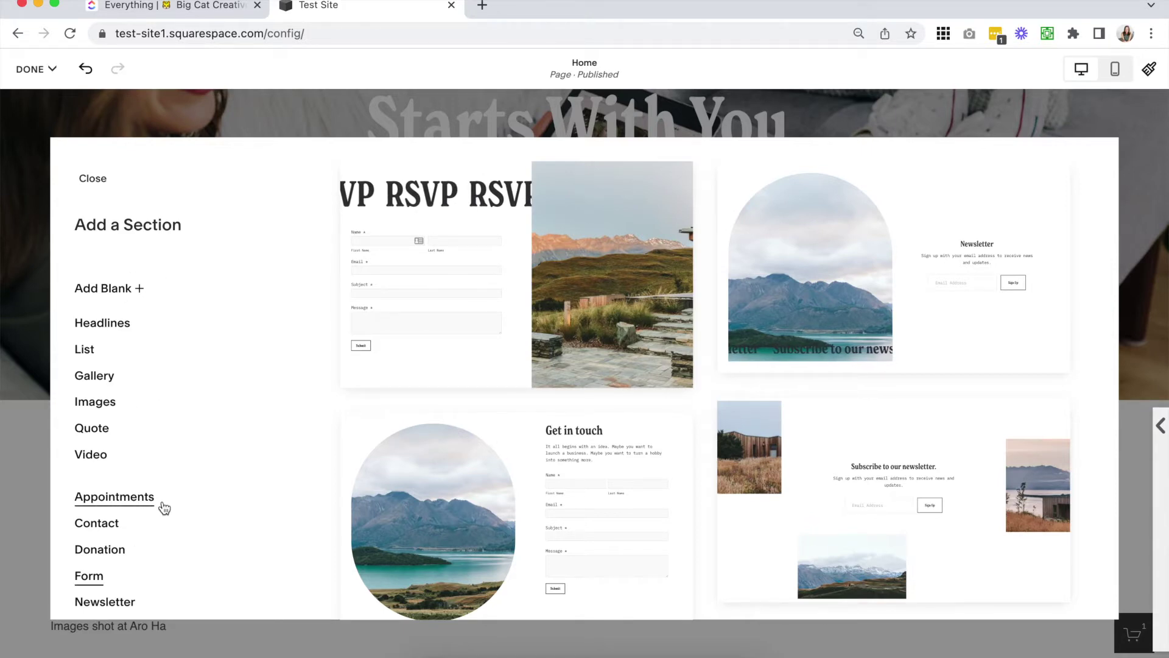
# Add a blank section below the hero image.
pyautogui.scroll(-5, 165, 507)
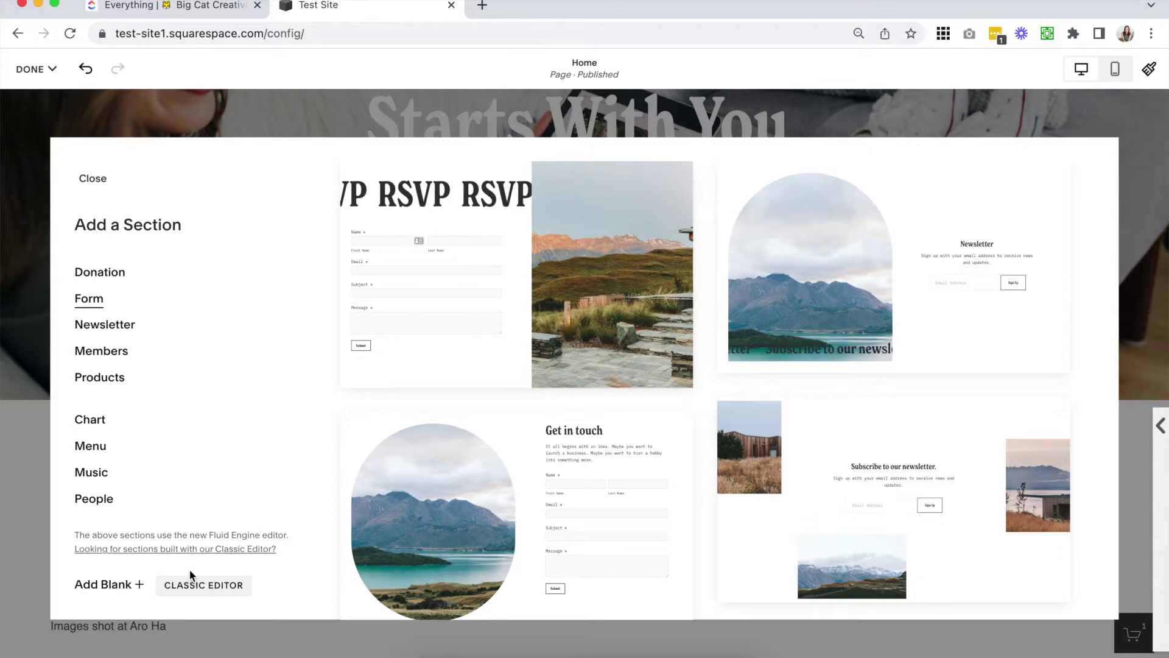
pyautogui.scroll(5, 161, 431)
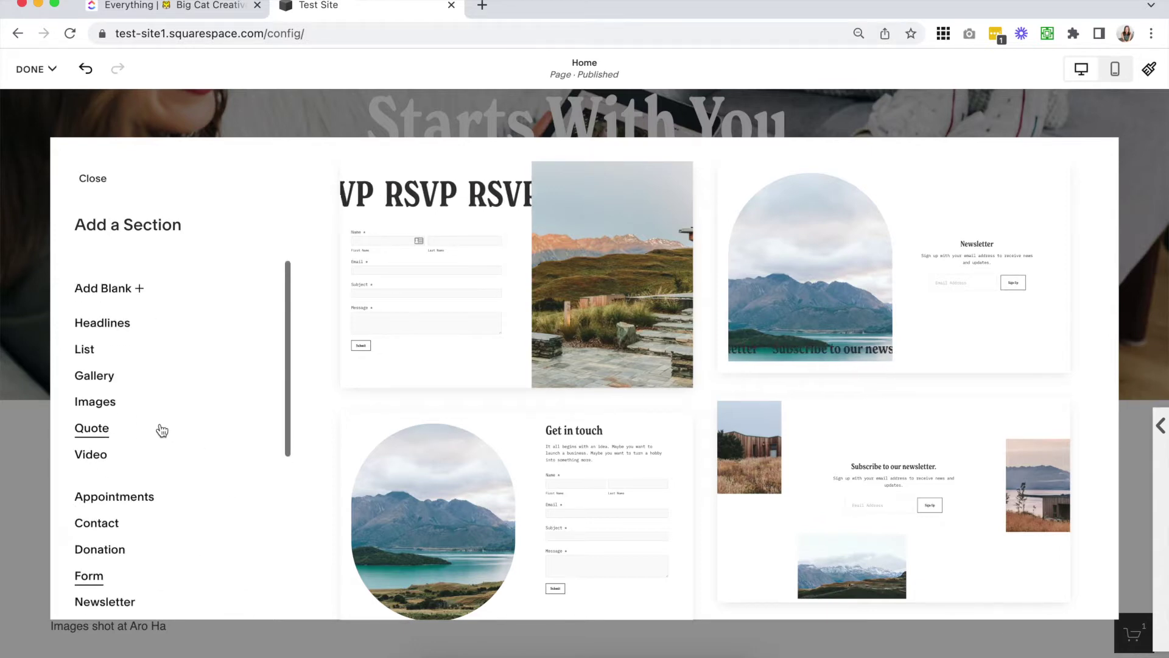
pyautogui.scroll(-5, 161, 430)
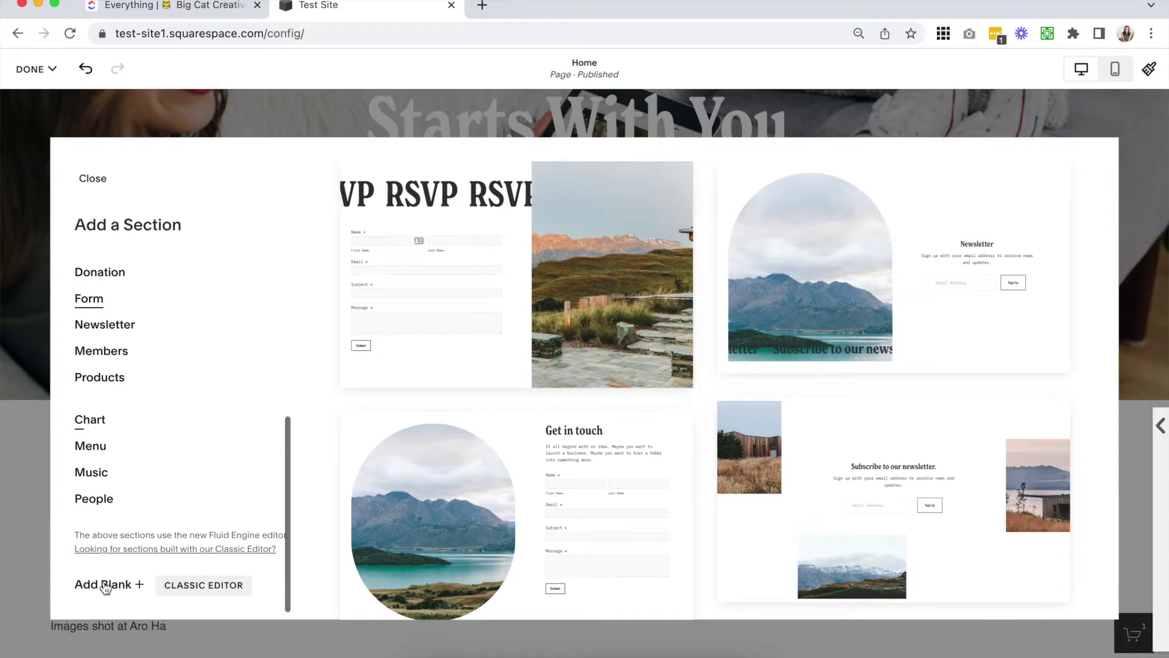
pyautogui.scroll(5, 212, 445)
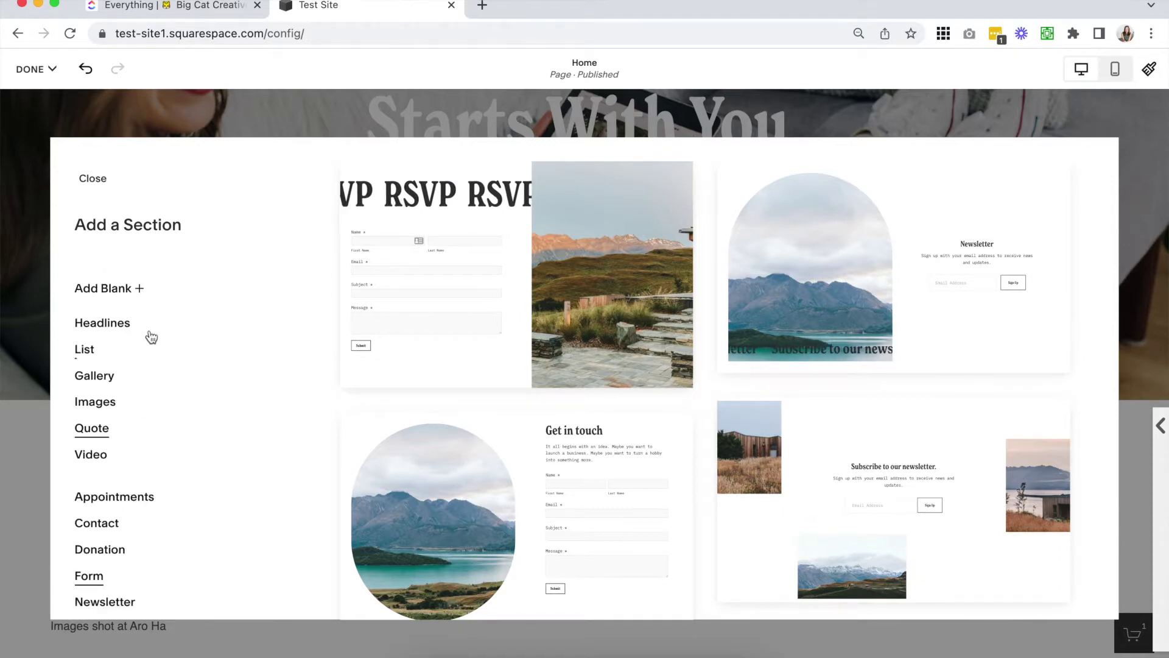
pyautogui.click(110, 289)
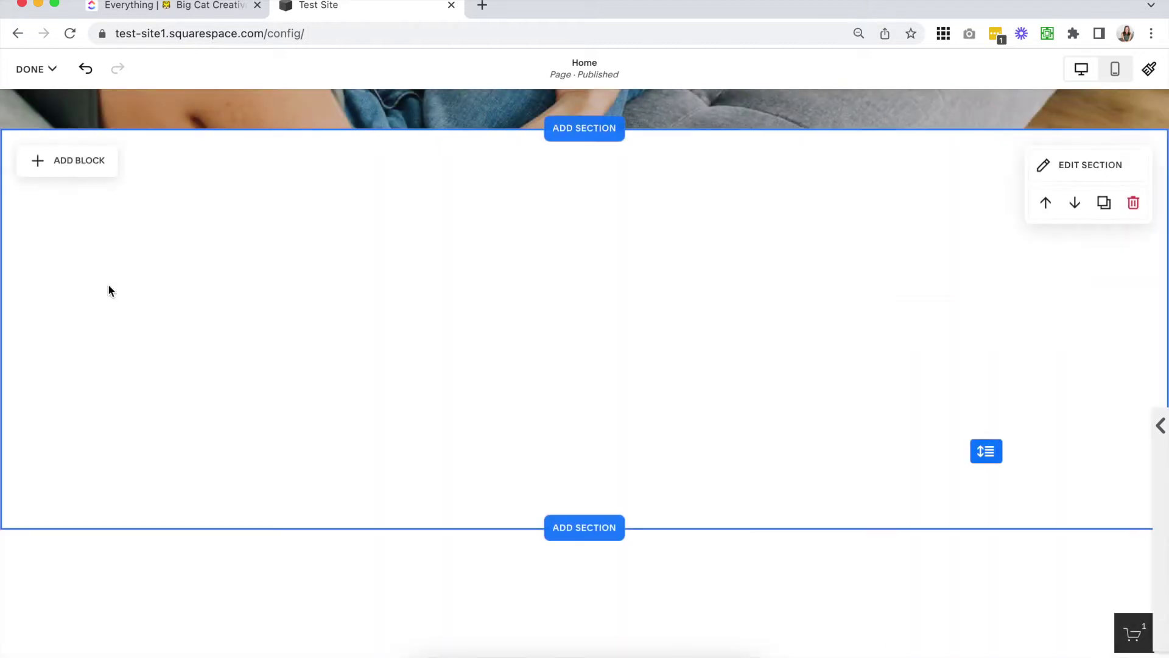
pyautogui.scroll(-3, 594, 256)
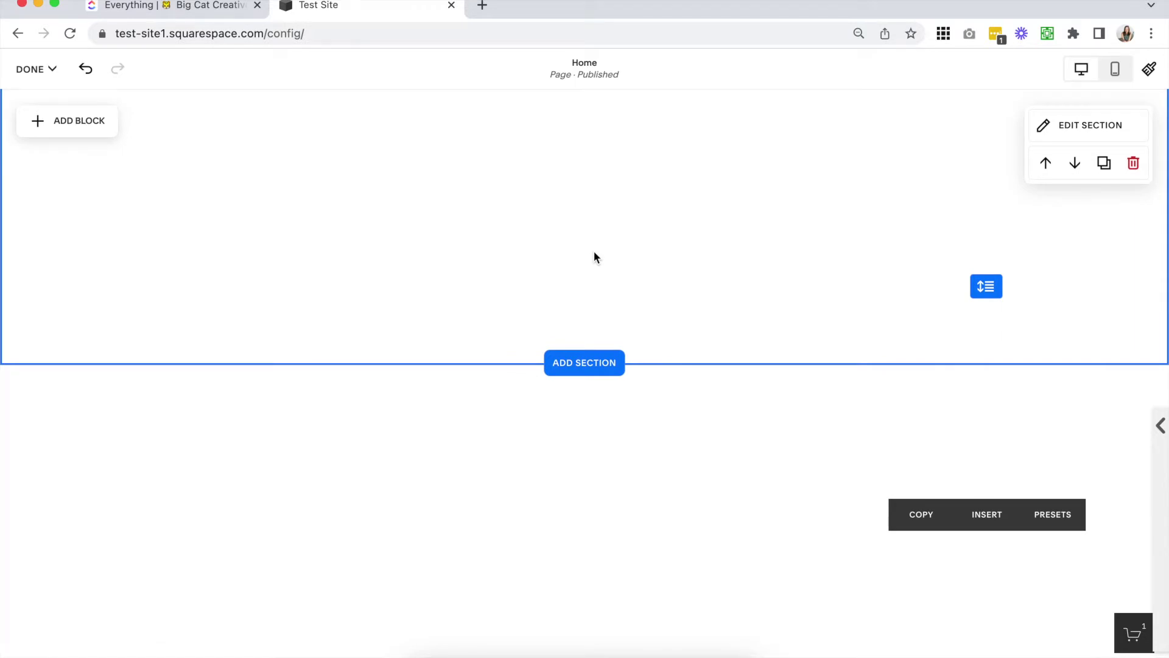
pyautogui.scroll(-3, 593, 256)
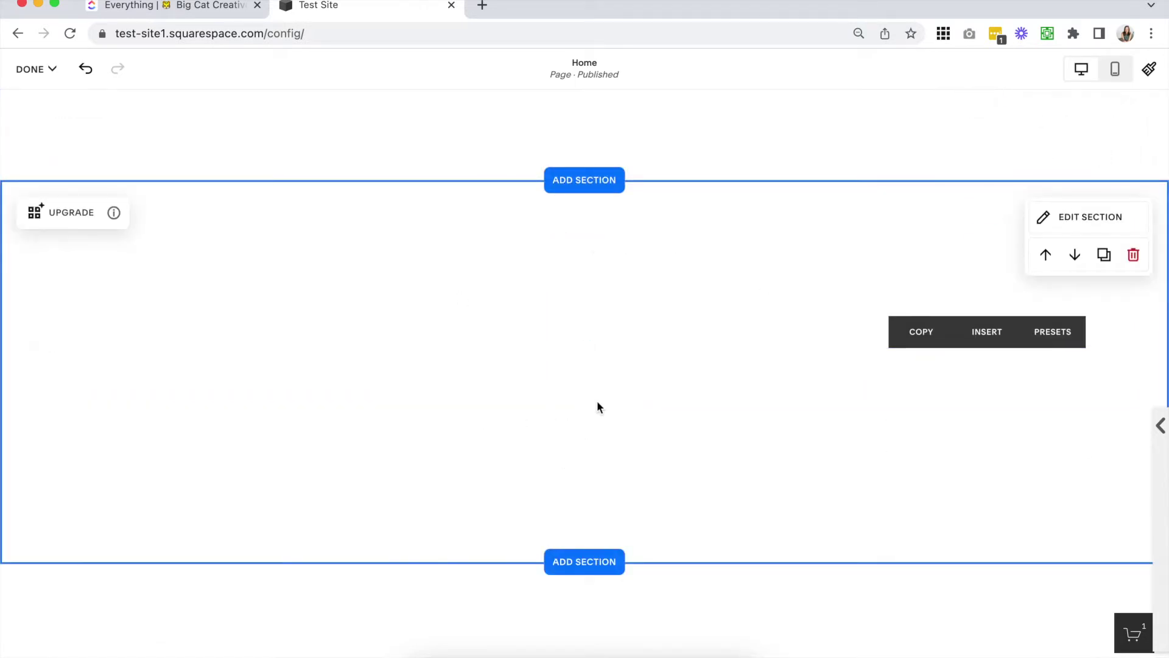
pyautogui.click(584, 348)
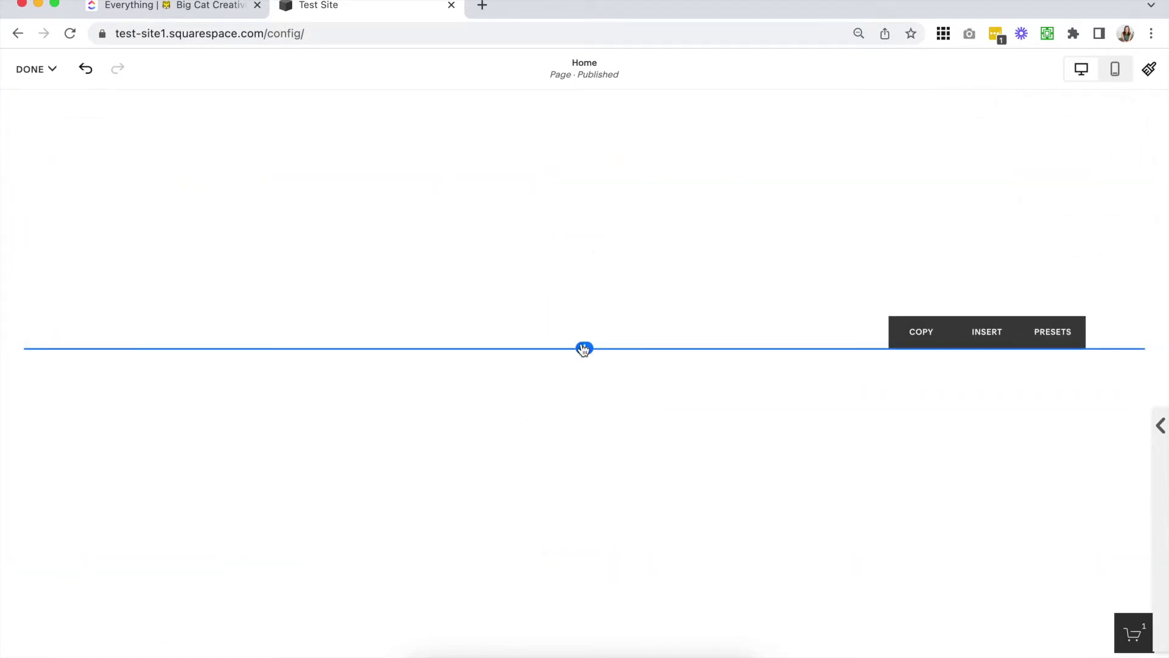
pyautogui.click(593, 311)
pyautogui.click(364, 249)
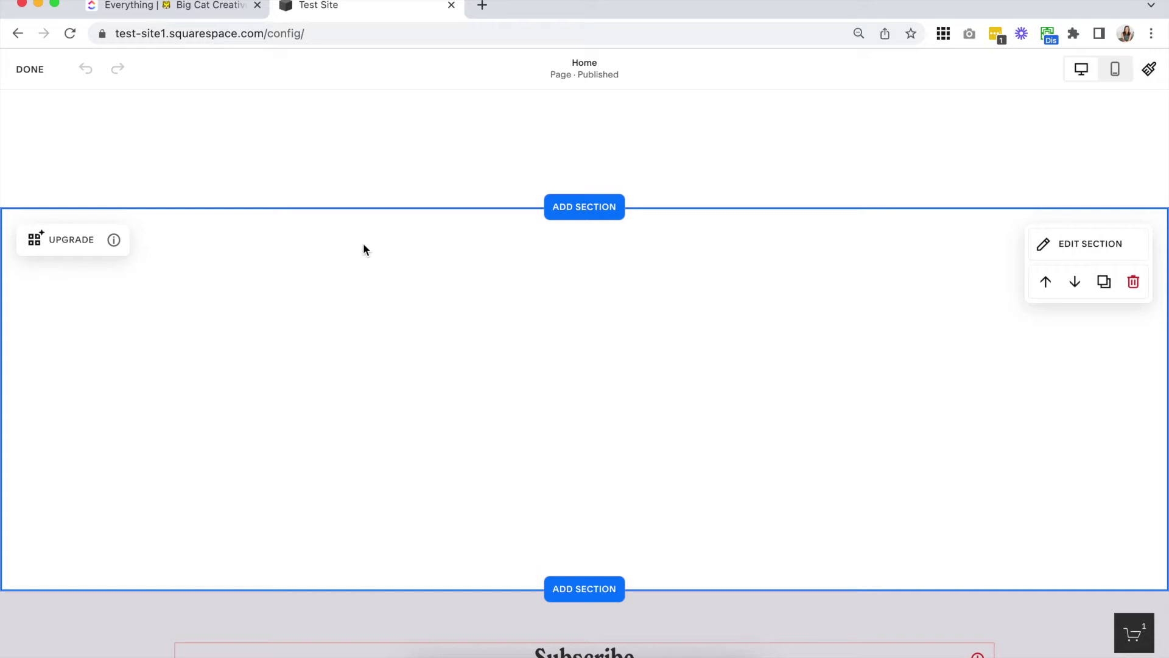
pyautogui.click(89, 241)
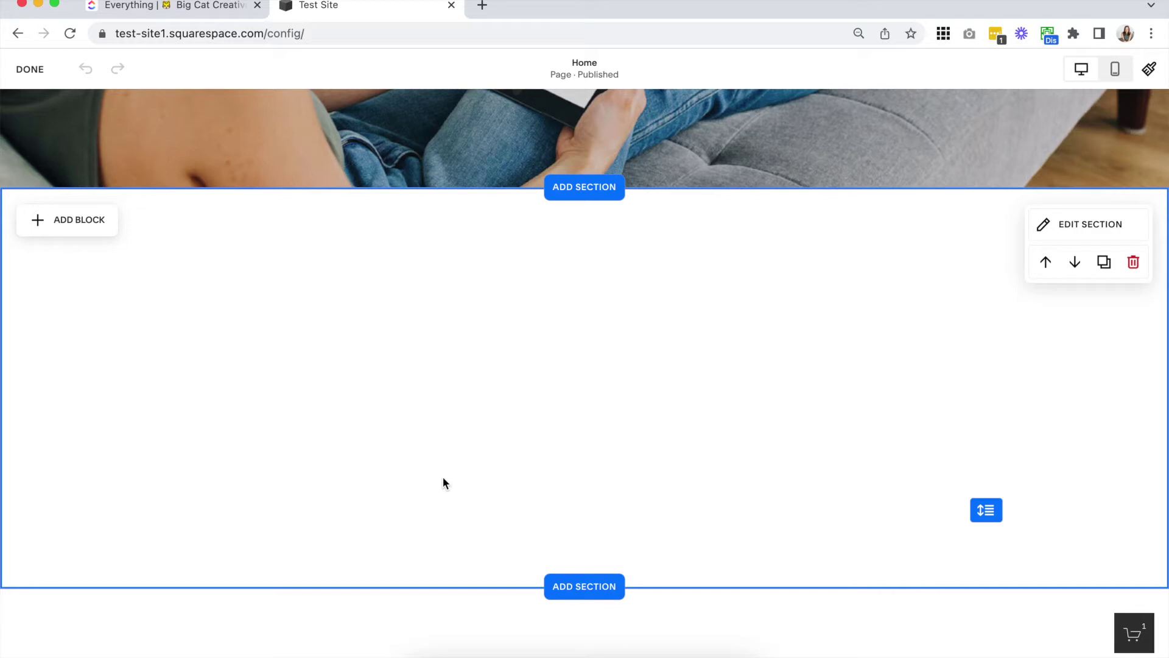
pyautogui.scroll(-10, 444, 483)
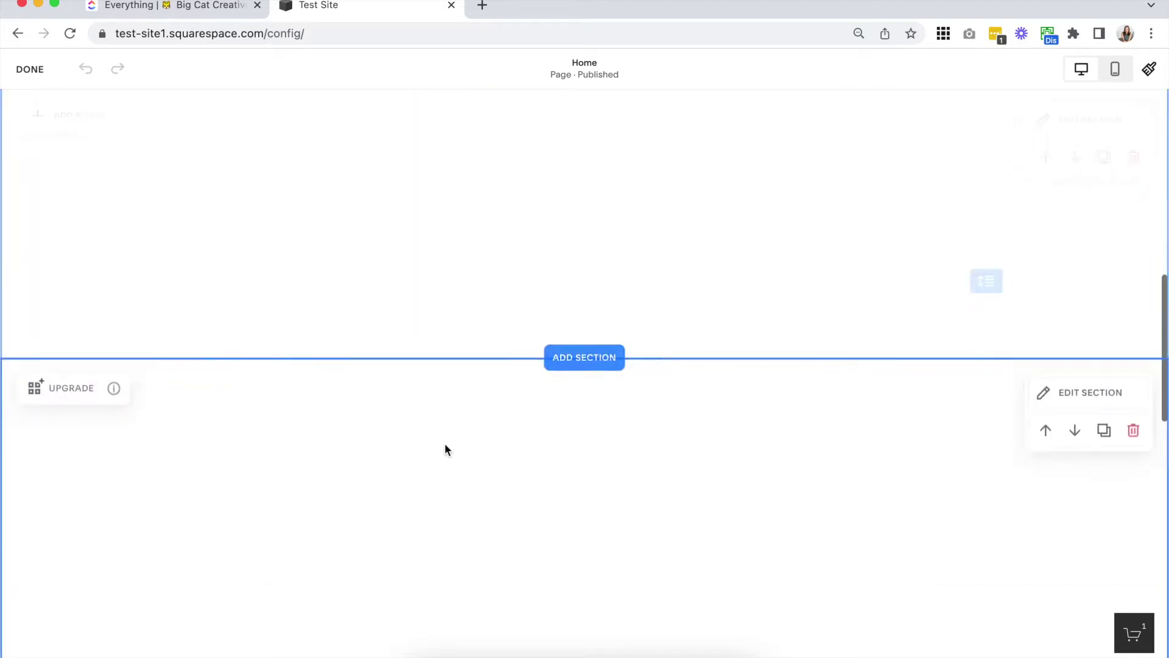
pyautogui.scroll(6, 214, 432)
pyautogui.scroll(-5, 224, 421)
pyautogui.scroll(1, 225, 422)
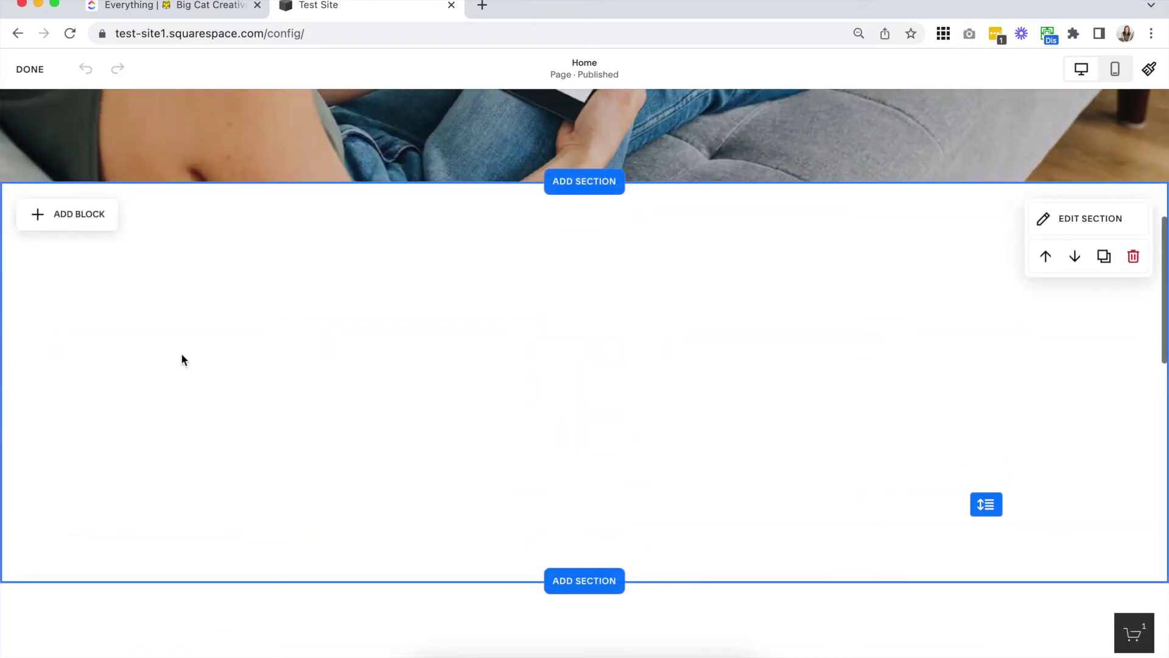
pyautogui.scroll(-1, 548, 293)
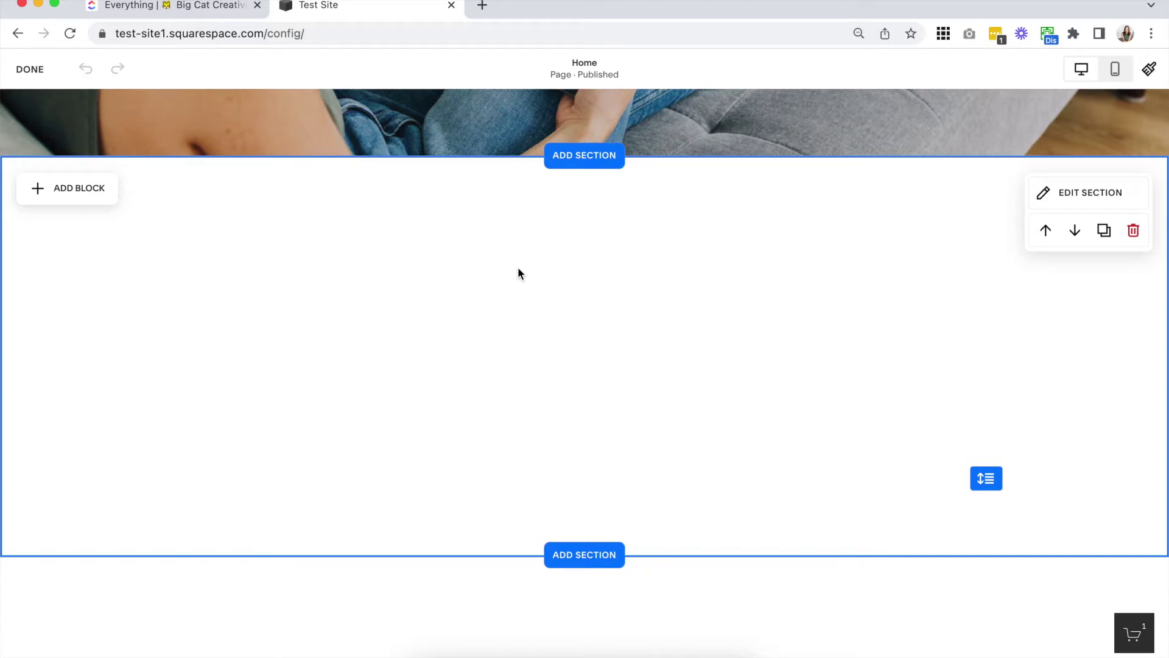
# Add an empty Text block to the new section.
pyautogui.click(79, 189)
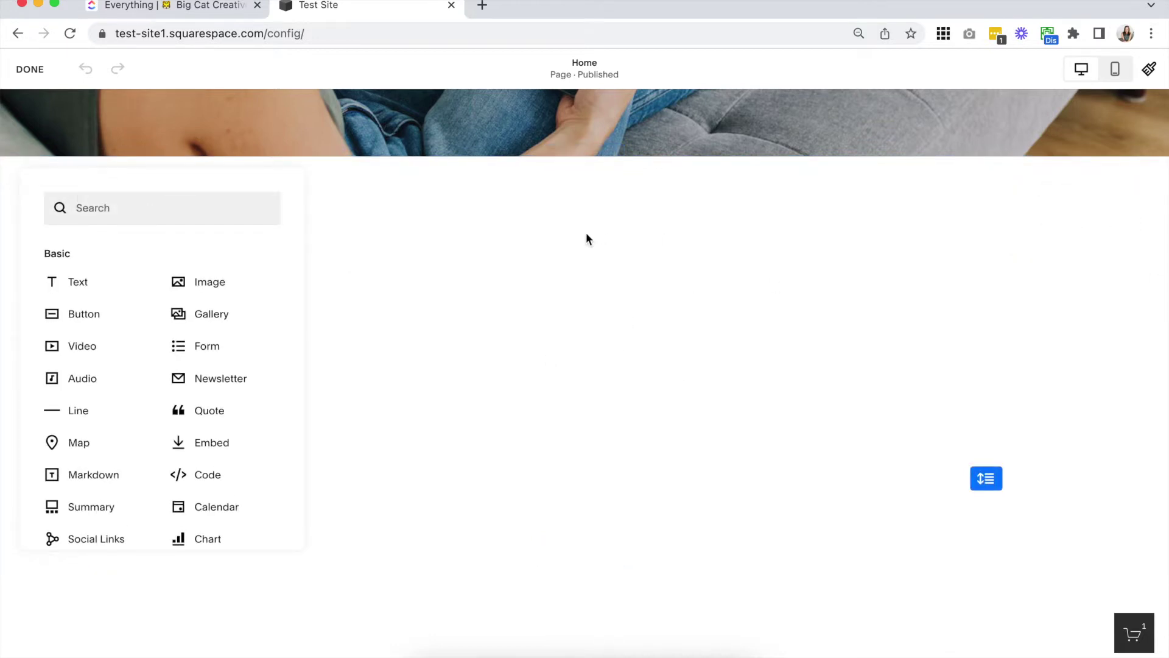
pyautogui.scroll(-9, 128, 334)
pyautogui.scroll(5, 128, 334)
pyautogui.scroll(5, 129, 333)
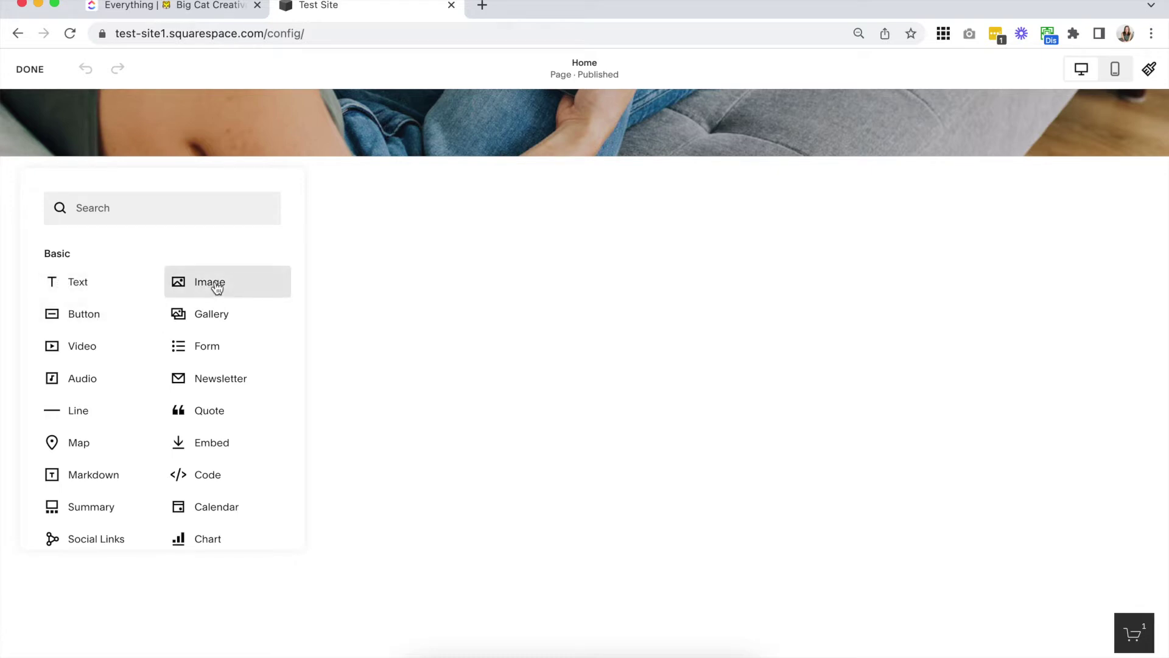
pyautogui.scroll(-10, 217, 288)
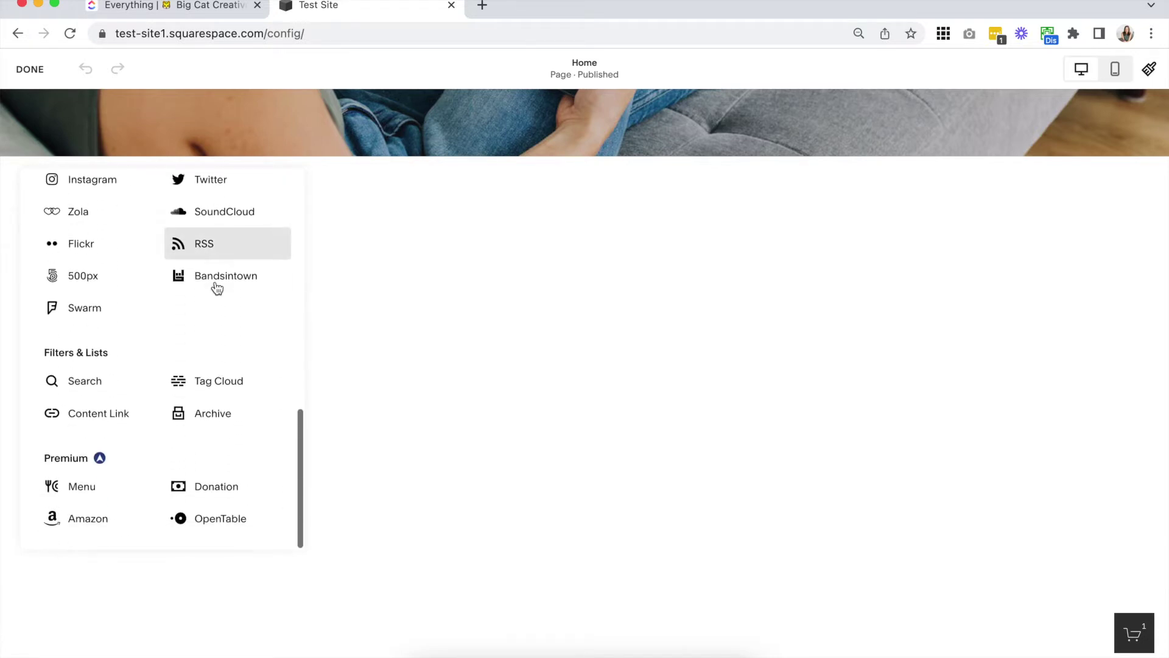
pyautogui.scroll(12, 217, 288)
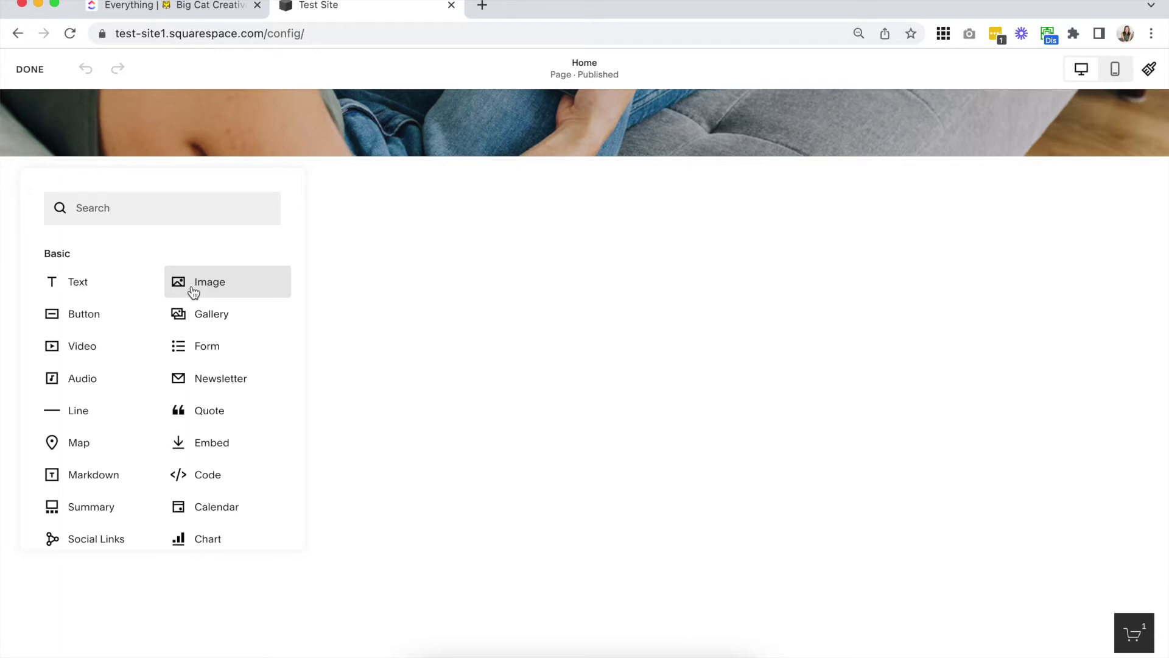
pyautogui.click(123, 281)
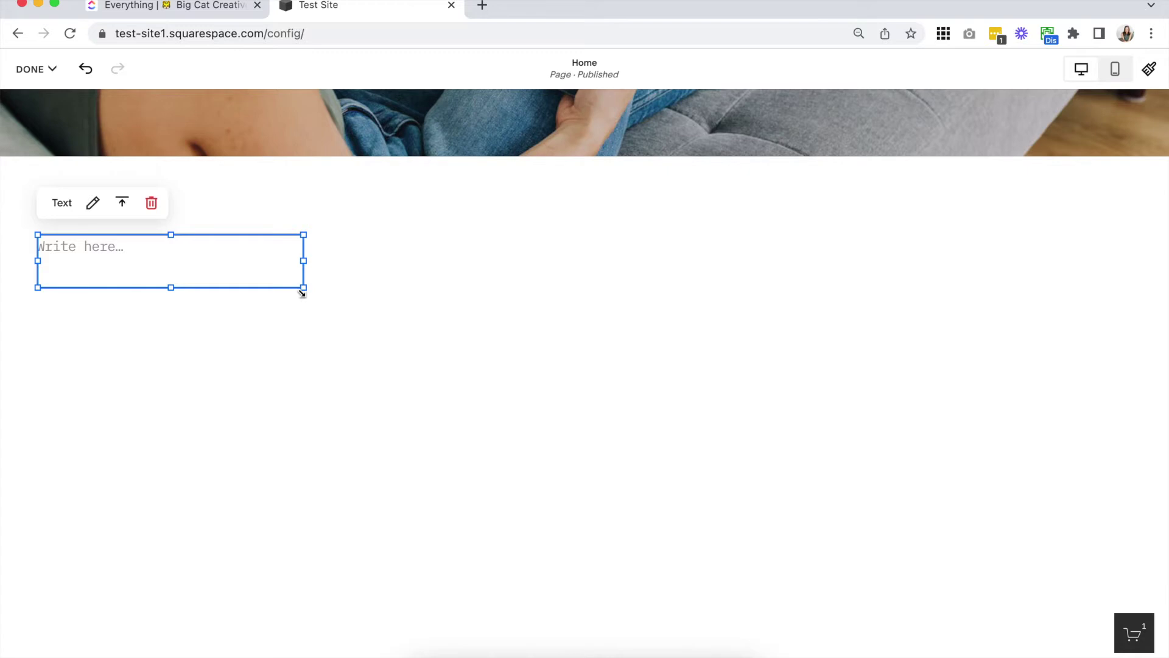
# Resize the text block and move it into the section's right half.
pyautogui.moveTo(302, 293); pyautogui.dragTo(241, 262)
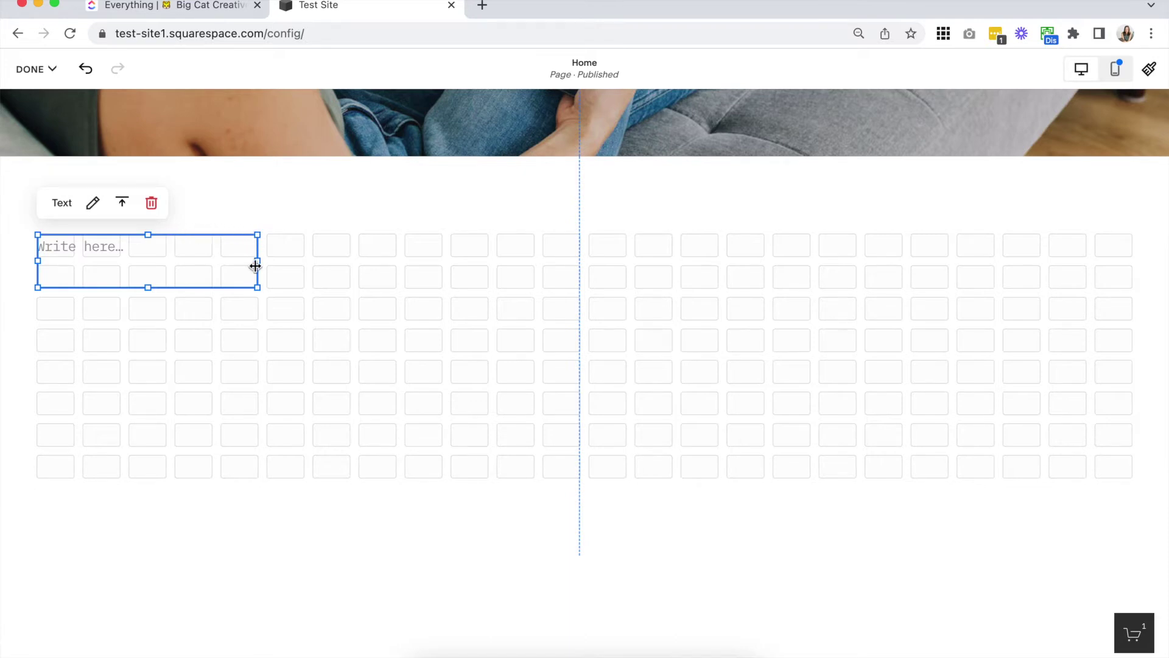
pyautogui.moveTo(148, 292); pyautogui.dragTo(156, 384)
pyautogui.moveTo(257, 309)
pyautogui.mouseDown()
pyautogui.moveTo(521, 305)
pyautogui.moveTo(237, 314)
pyautogui.mouseUp()
pyautogui.moveTo(210, 259); pyautogui.dragTo(847, 262)
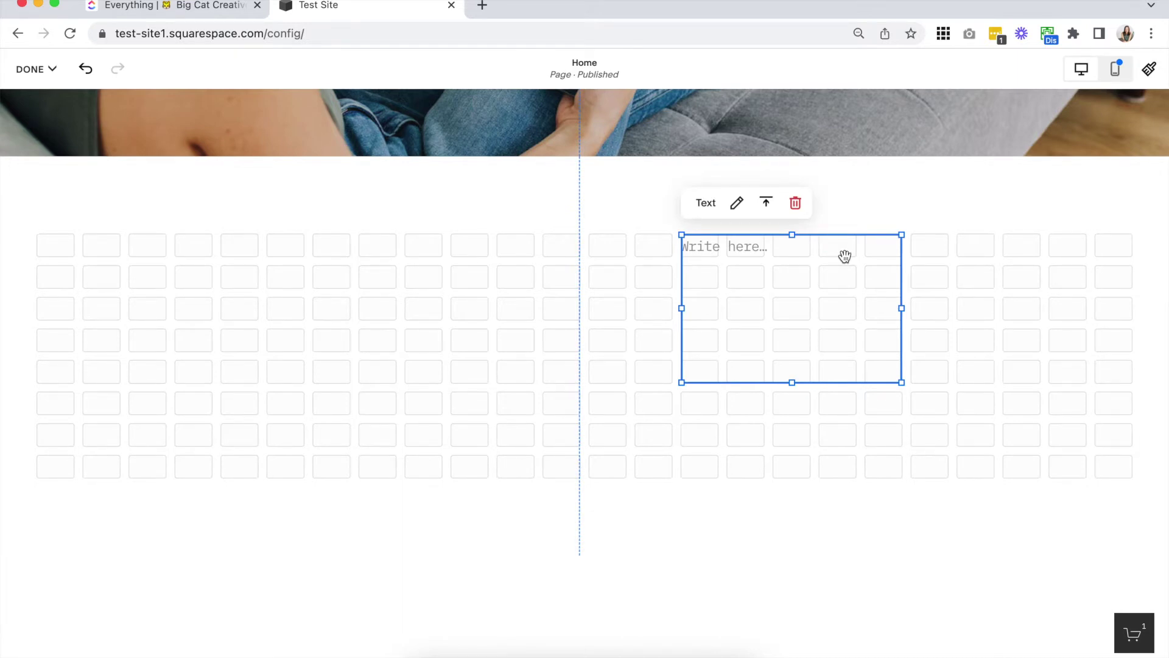
pyautogui.click(945, 254)
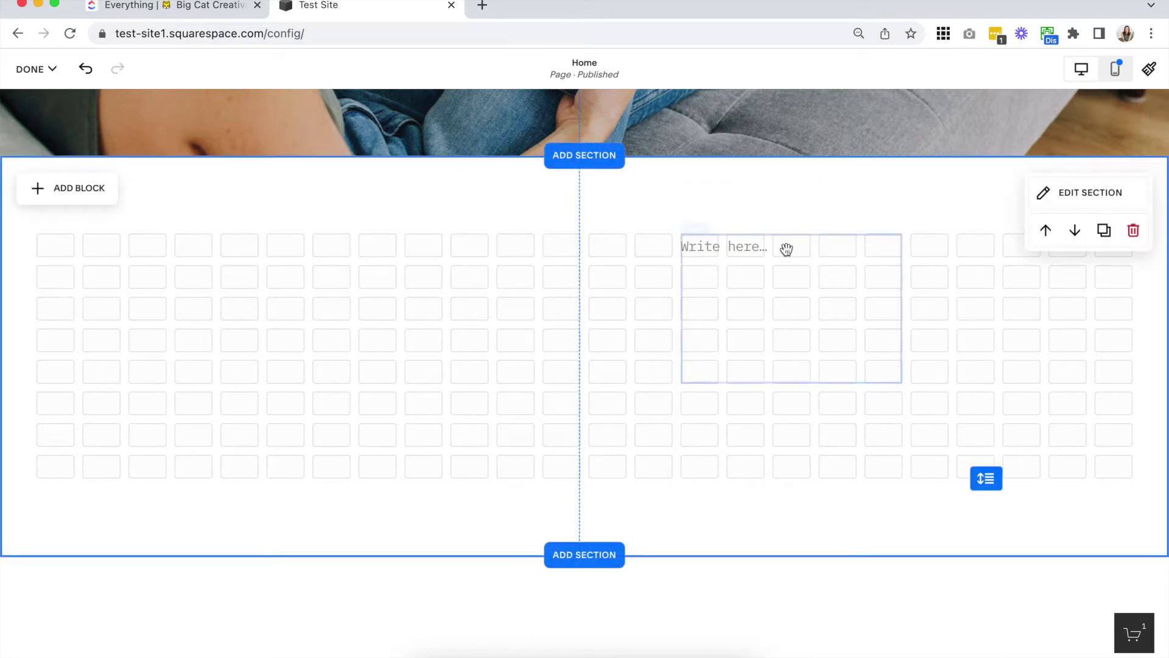
pyautogui.click(750, 245)
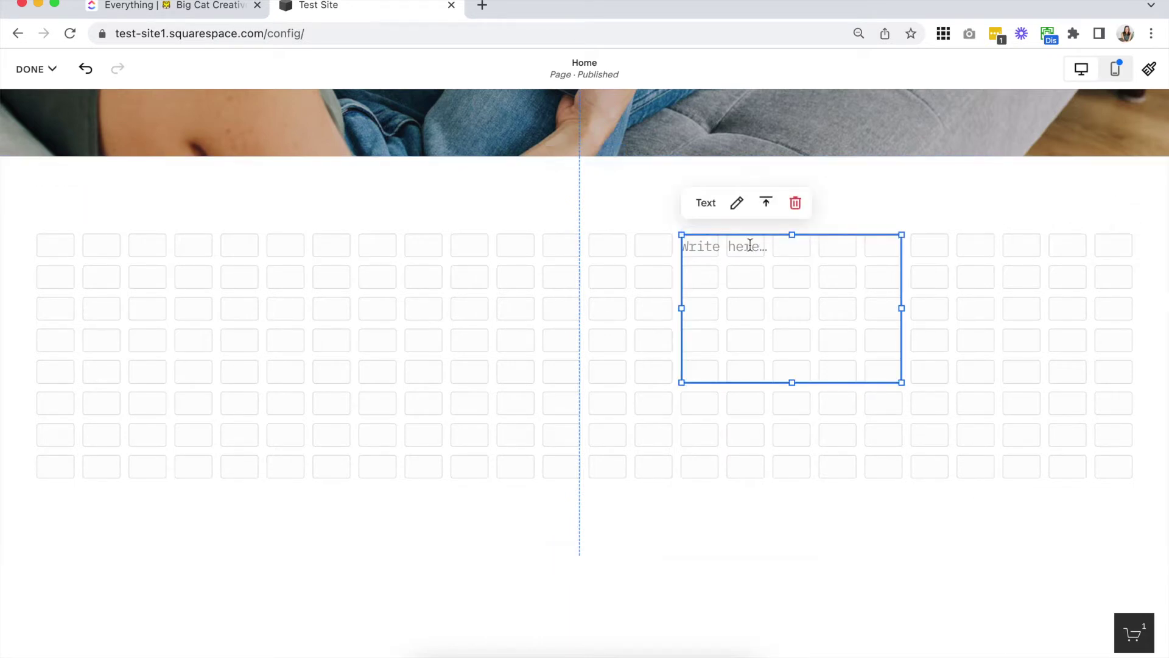
pyautogui.click(737, 206)
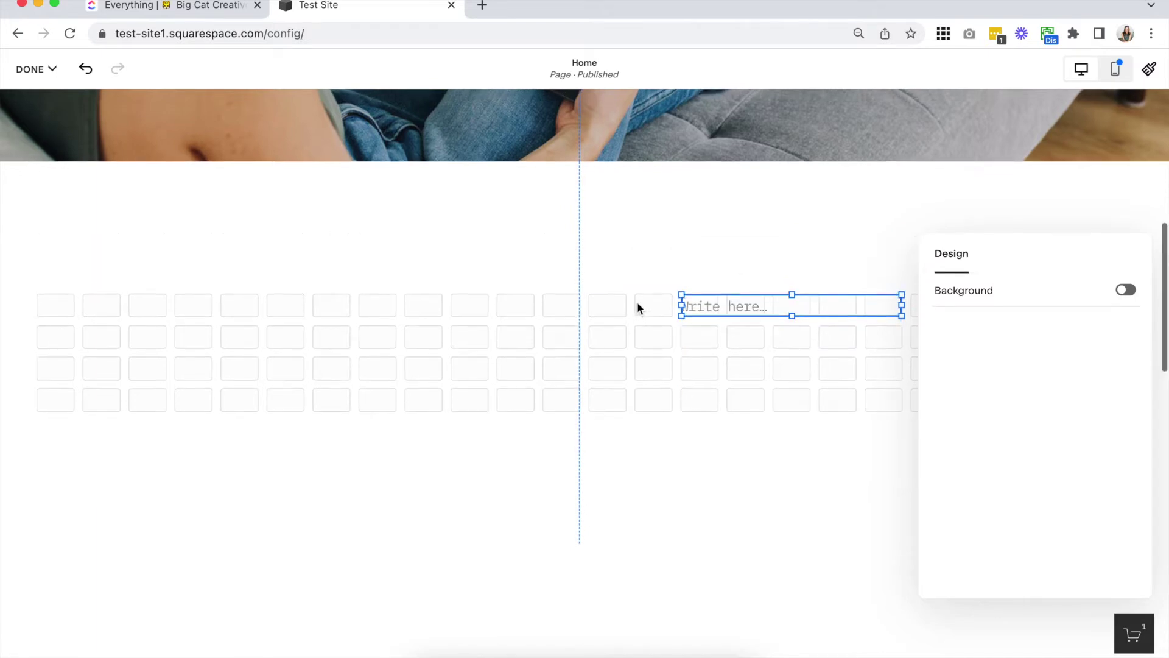
pyautogui.click(169, 328)
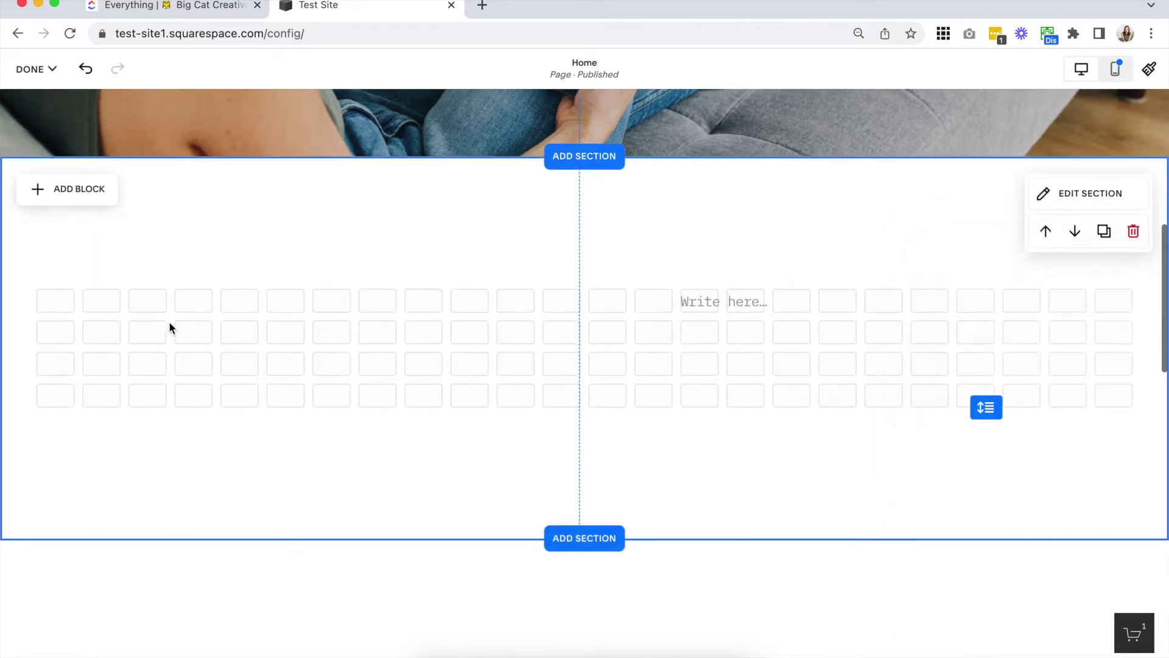
# Add an empty Image block and look over its content and design options.
pyautogui.click(77, 190)
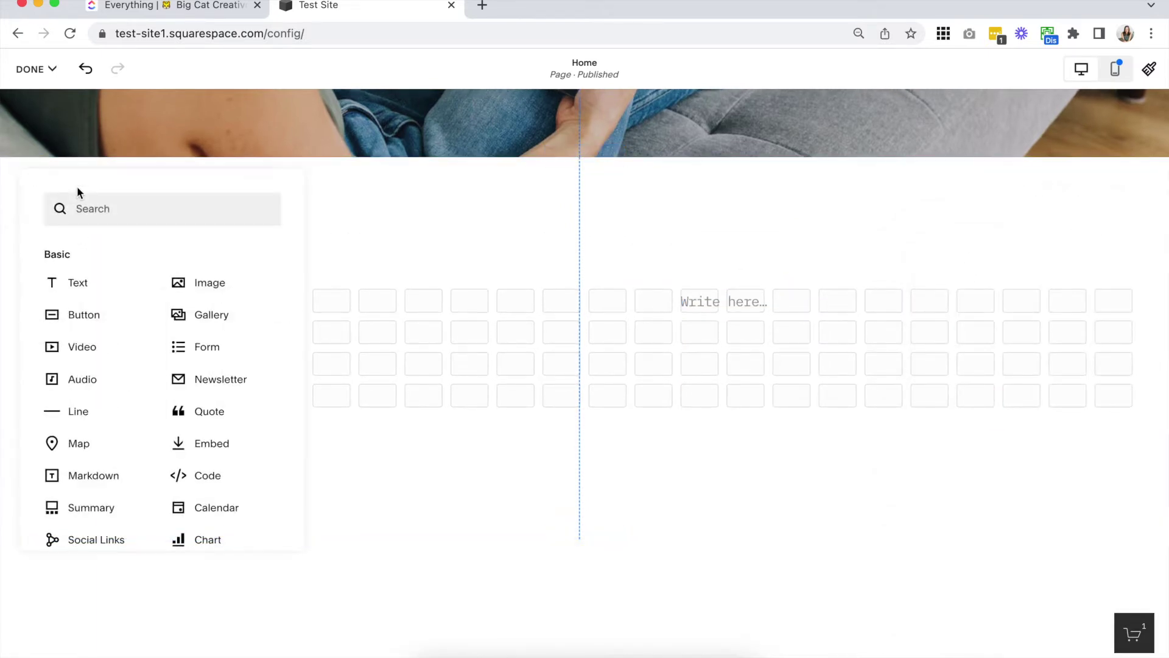
pyautogui.click(200, 284)
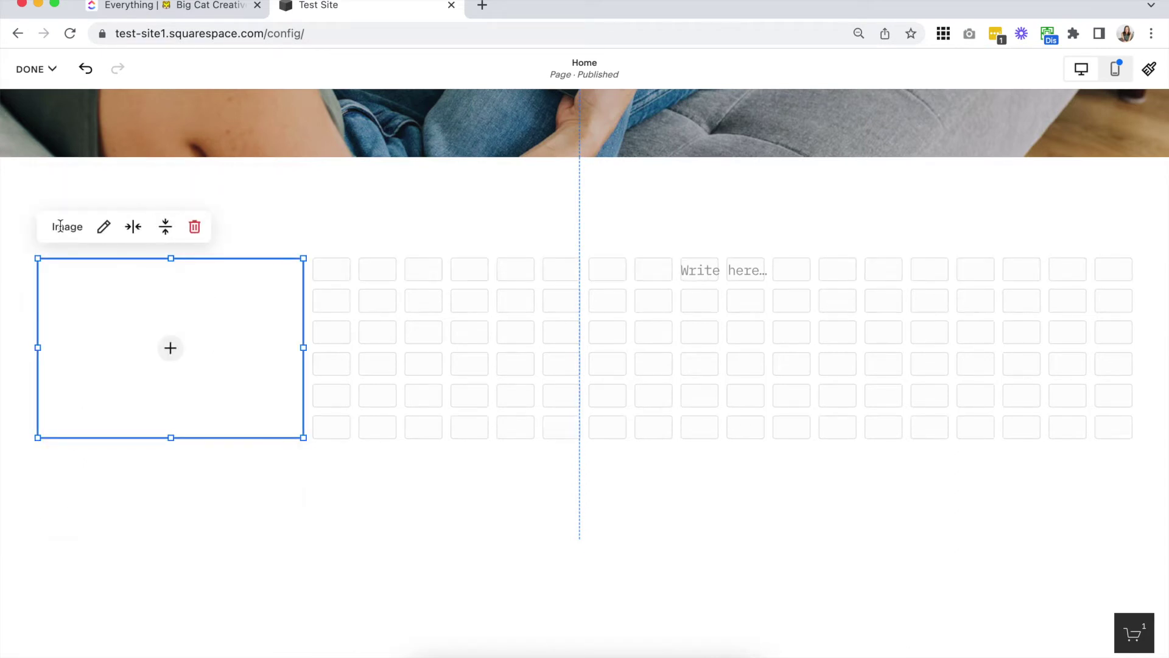
pyautogui.click(104, 227)
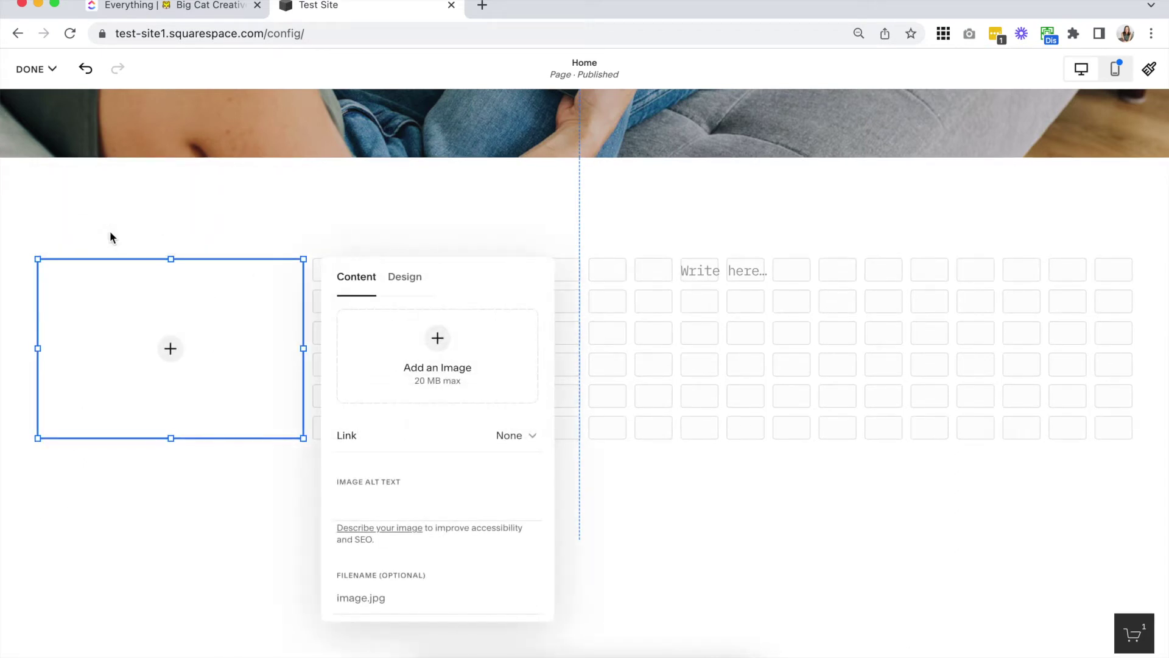
pyautogui.scroll(-1, 418, 389)
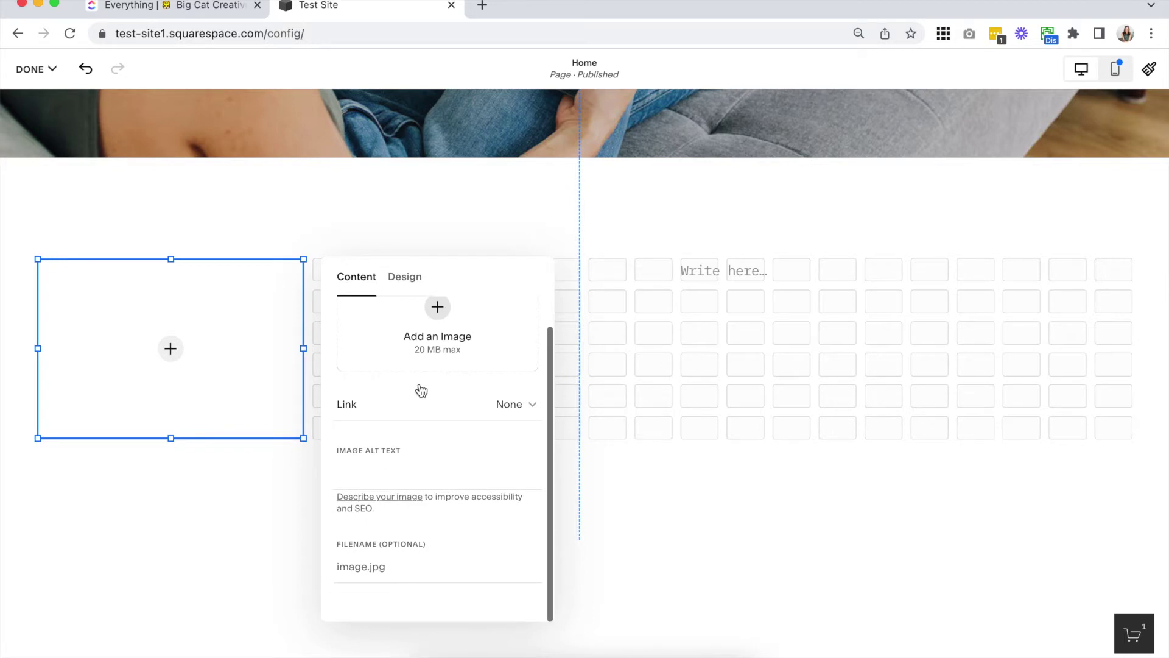
pyautogui.click(418, 279)
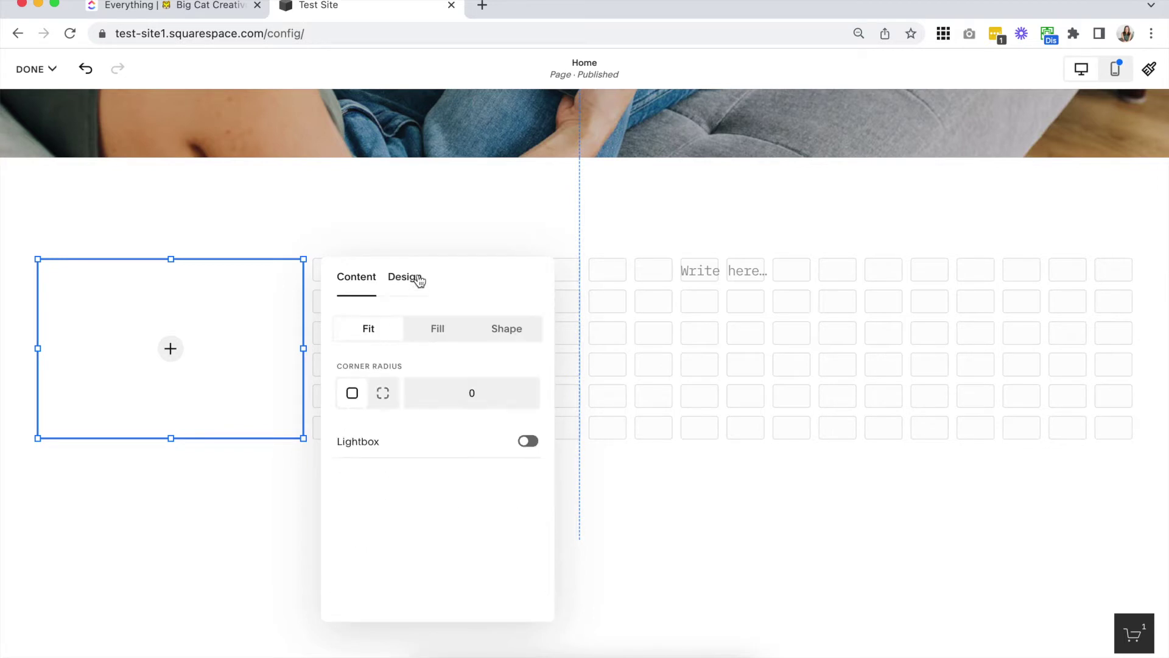
pyautogui.click(357, 280)
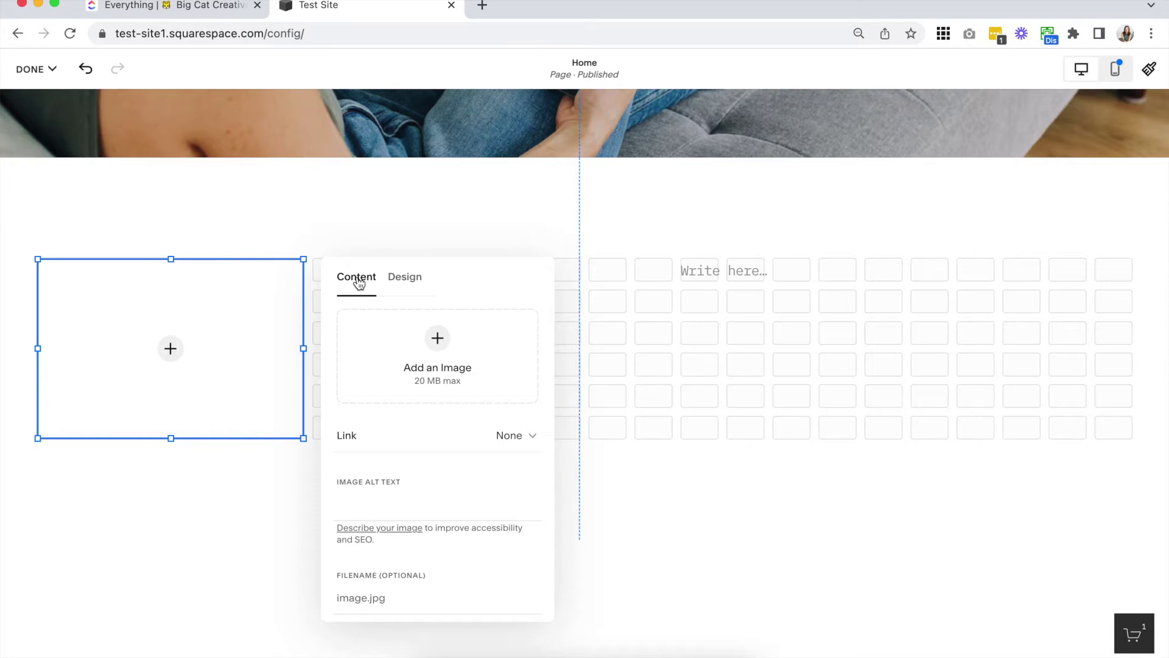
pyautogui.click(396, 278)
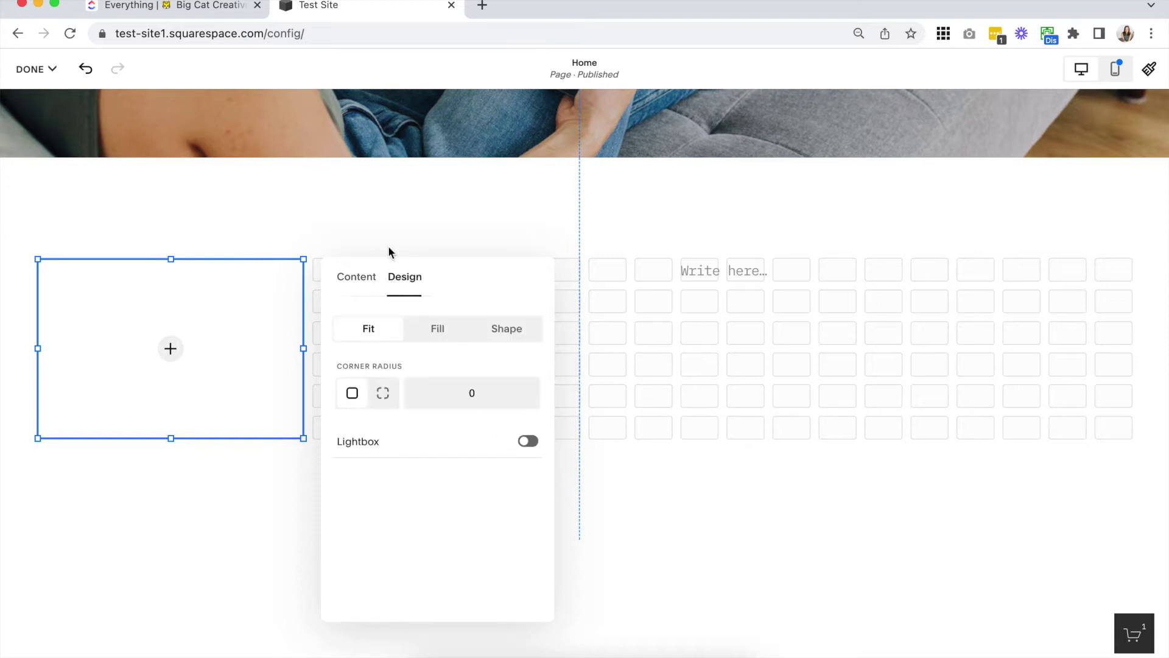
pyautogui.click(369, 279)
pyautogui.click(868, 338)
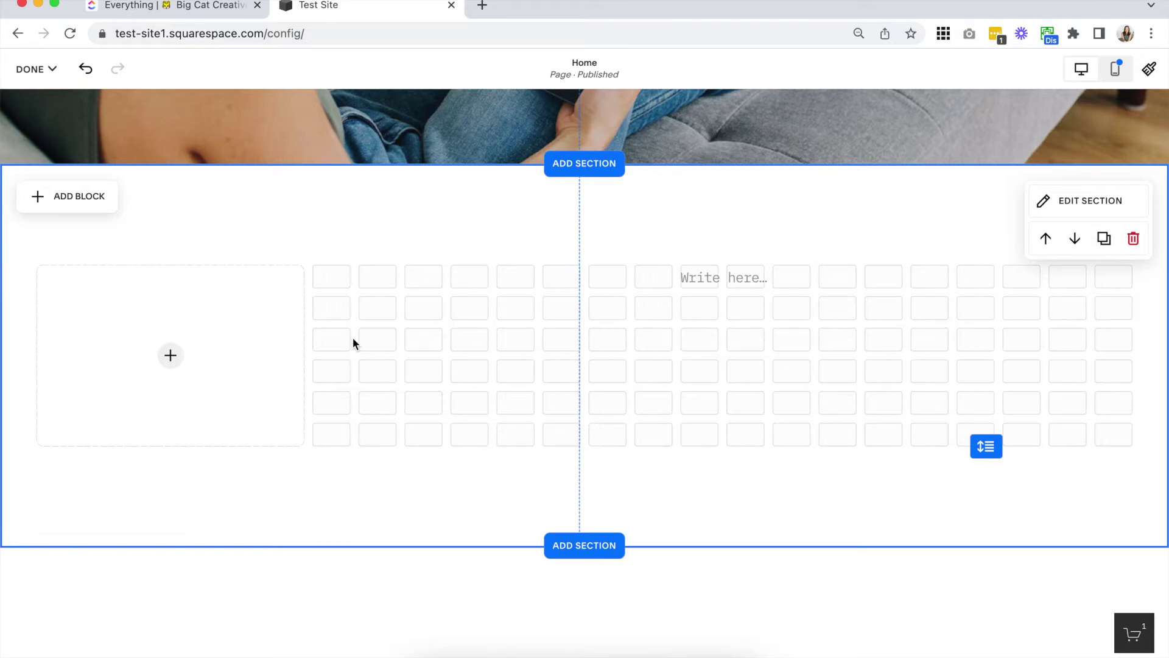
# Move the image block a few columns from the left, place the text beside it, and enlarge it.
pyautogui.moveTo(183, 315); pyautogui.dragTo(310, 311)
pyautogui.moveTo(710, 279); pyautogui.dragTo(551, 312)
pyautogui.click(323, 440)
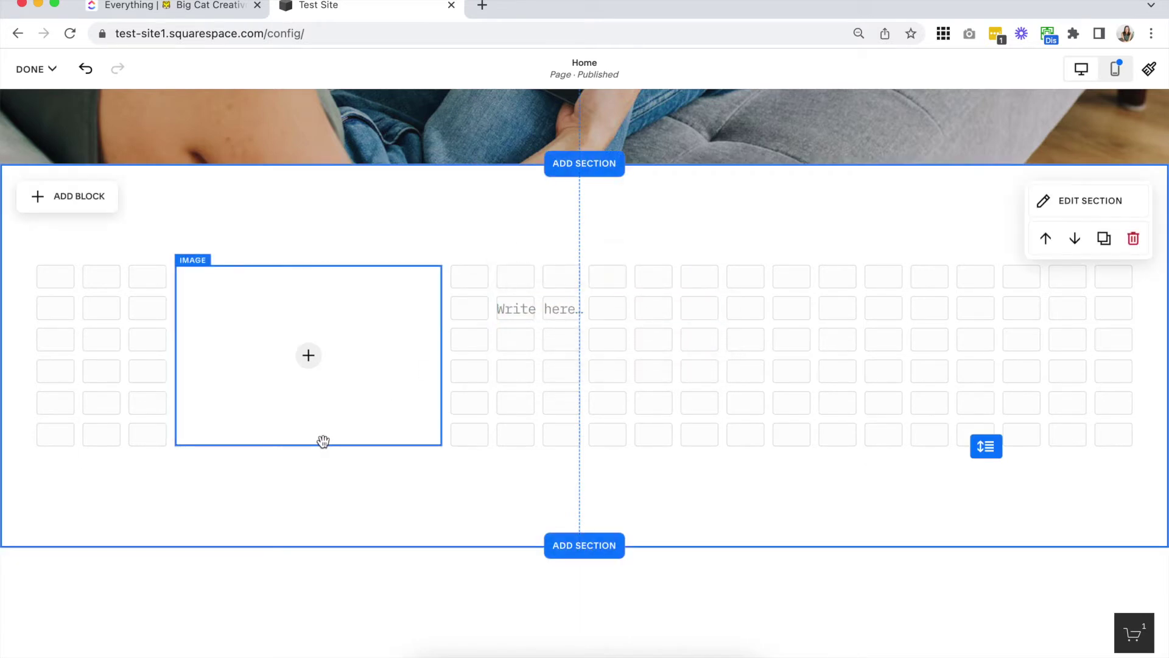
pyautogui.moveTo(317, 438); pyautogui.dragTo(313, 484)
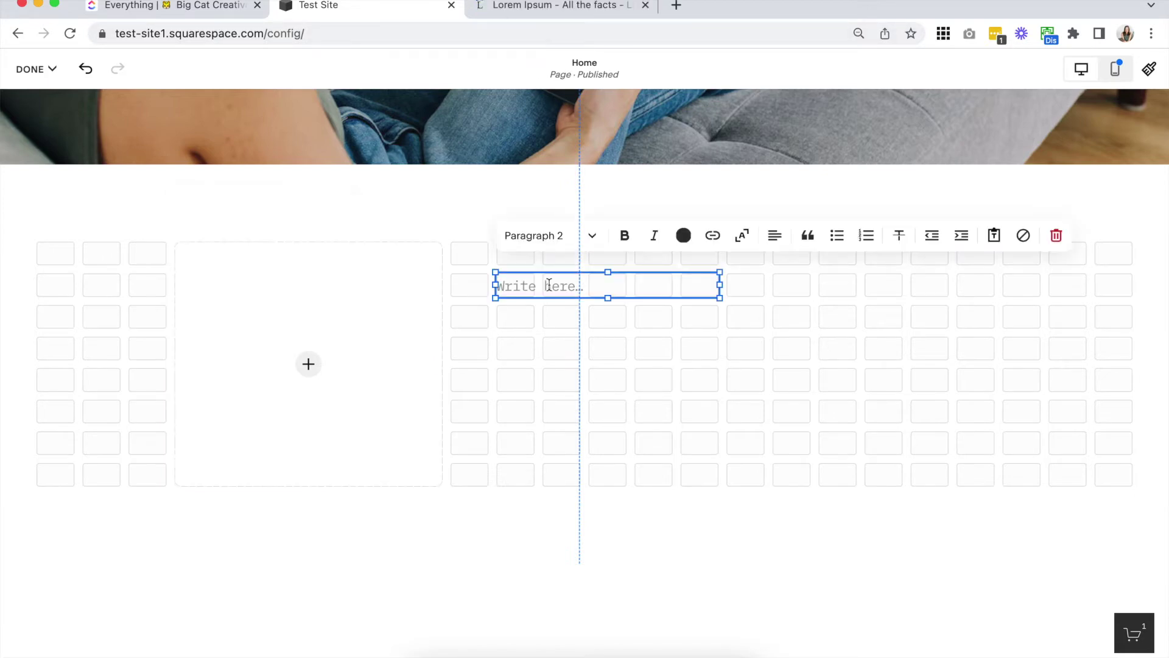
# Paste a lorem ipsum paragraph into the text block.
pyautogui.press('super+v')
pyautogui.scroll(5, 991, 331)
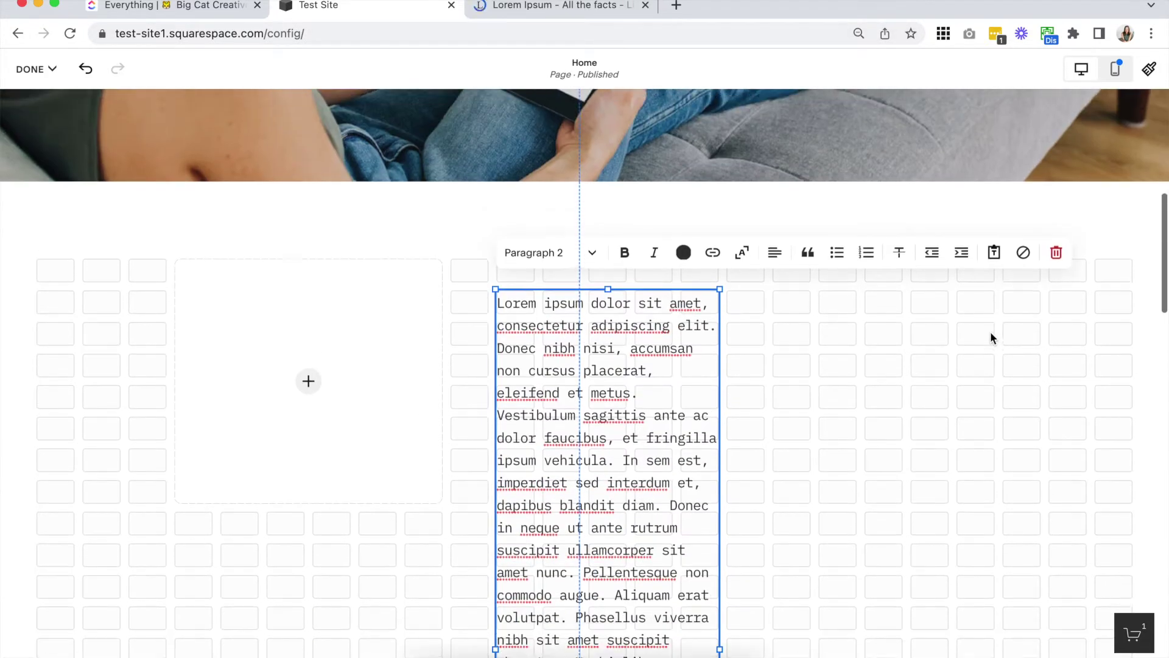
pyautogui.scroll(-2, 914, 396)
pyautogui.click(772, 566)
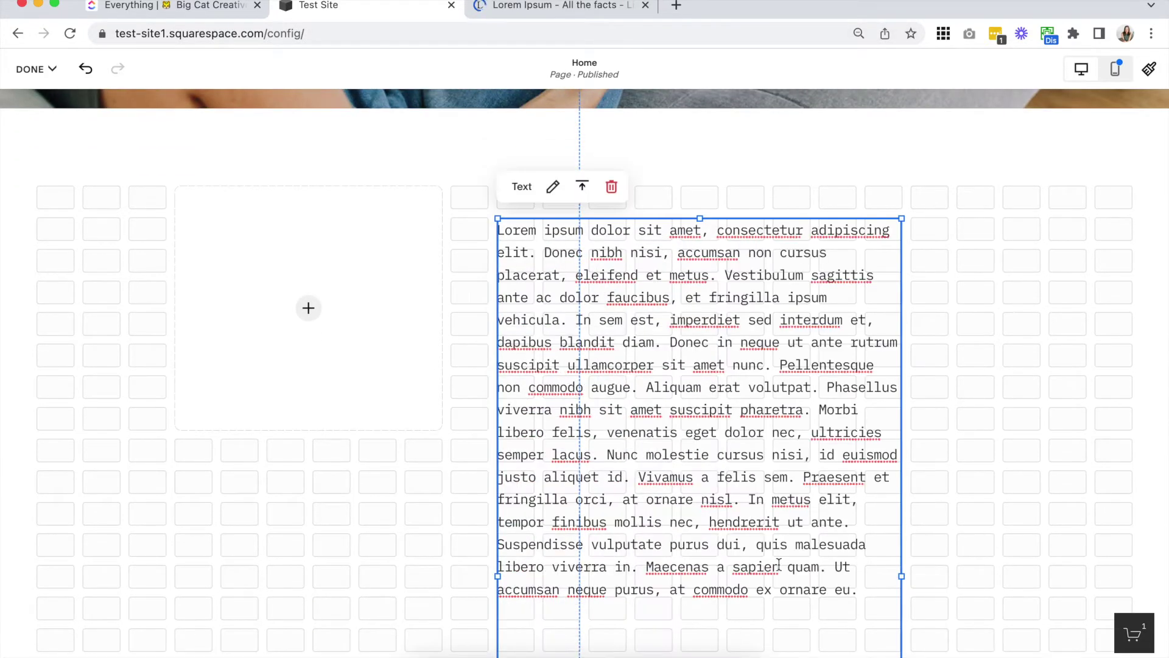
# Widen the text block to the right and trim its height to fit the text.
pyautogui.moveTo(901, 576); pyautogui.dragTo(1010, 564)
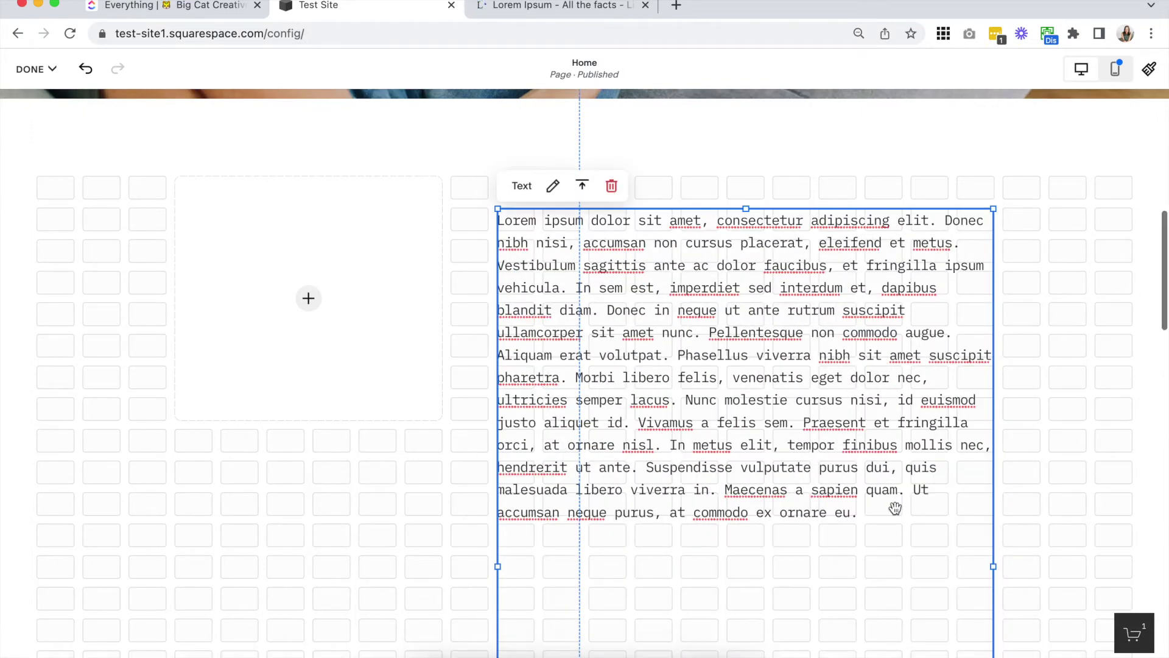
pyautogui.scroll(-5, 895, 509)
pyautogui.moveTo(749, 597); pyautogui.dragTo(740, 167)
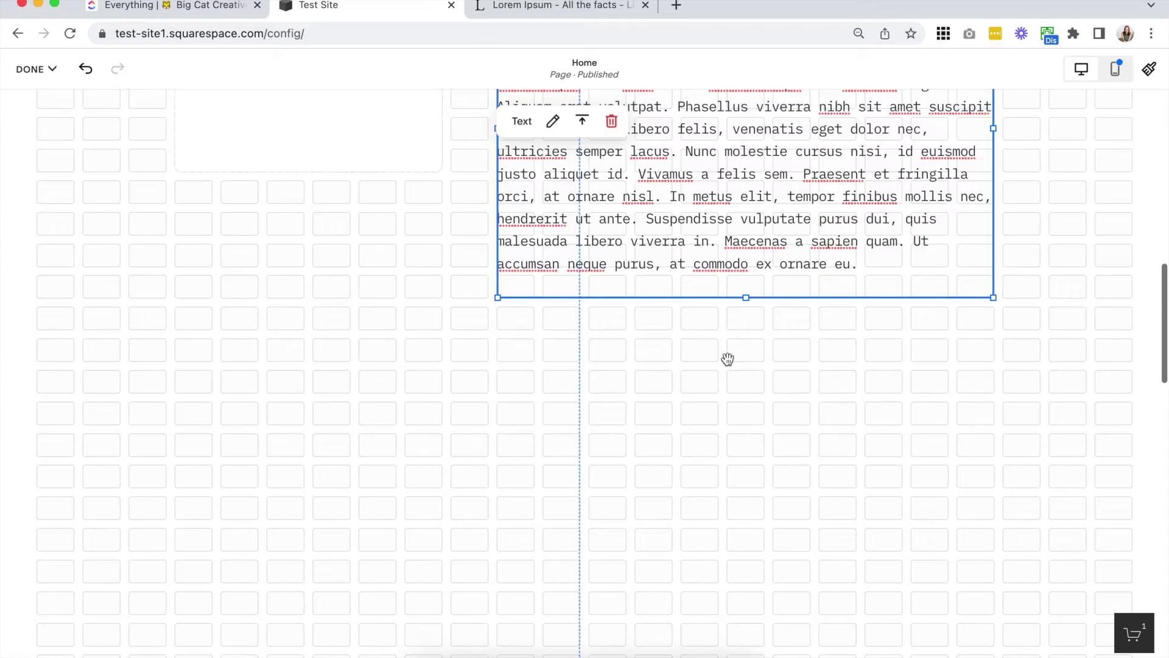
pyautogui.scroll(4, 728, 359)
pyautogui.click(303, 300)
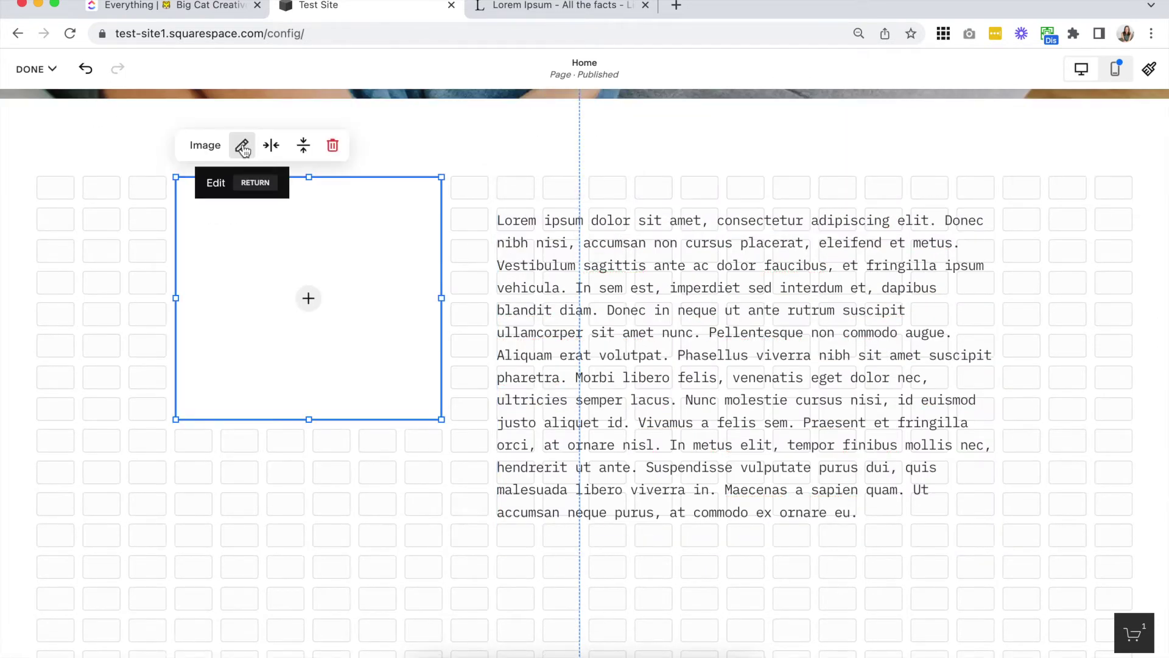
# Fill the image block with the mountain photo from the media library.
pyautogui.click(242, 147)
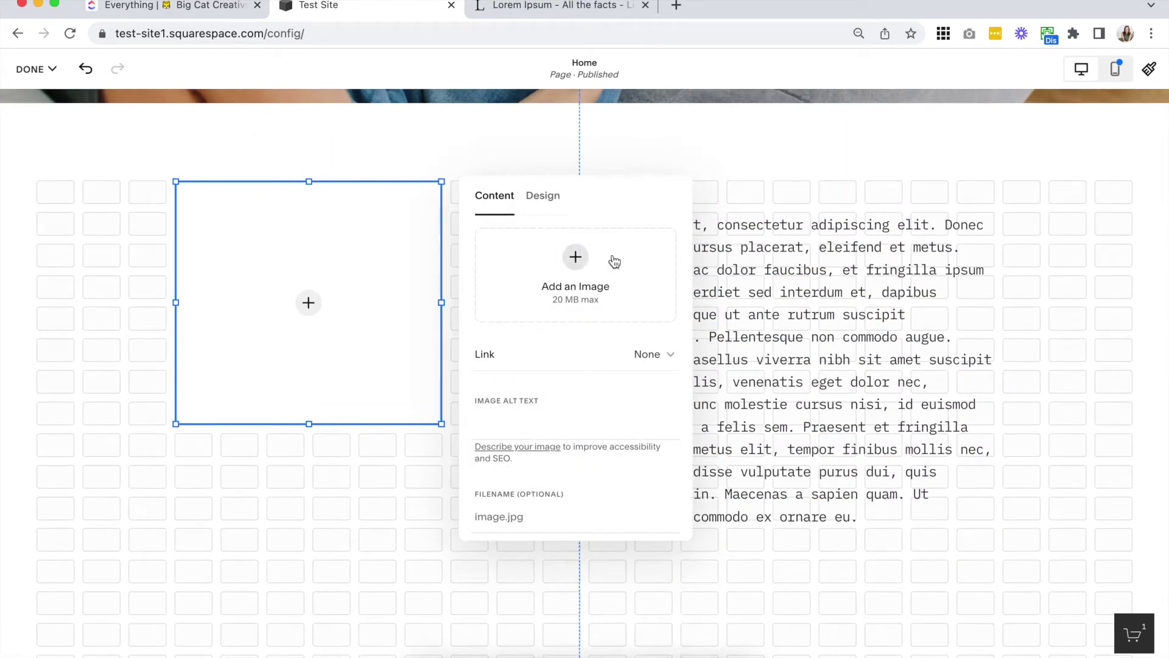
pyautogui.click(575, 267)
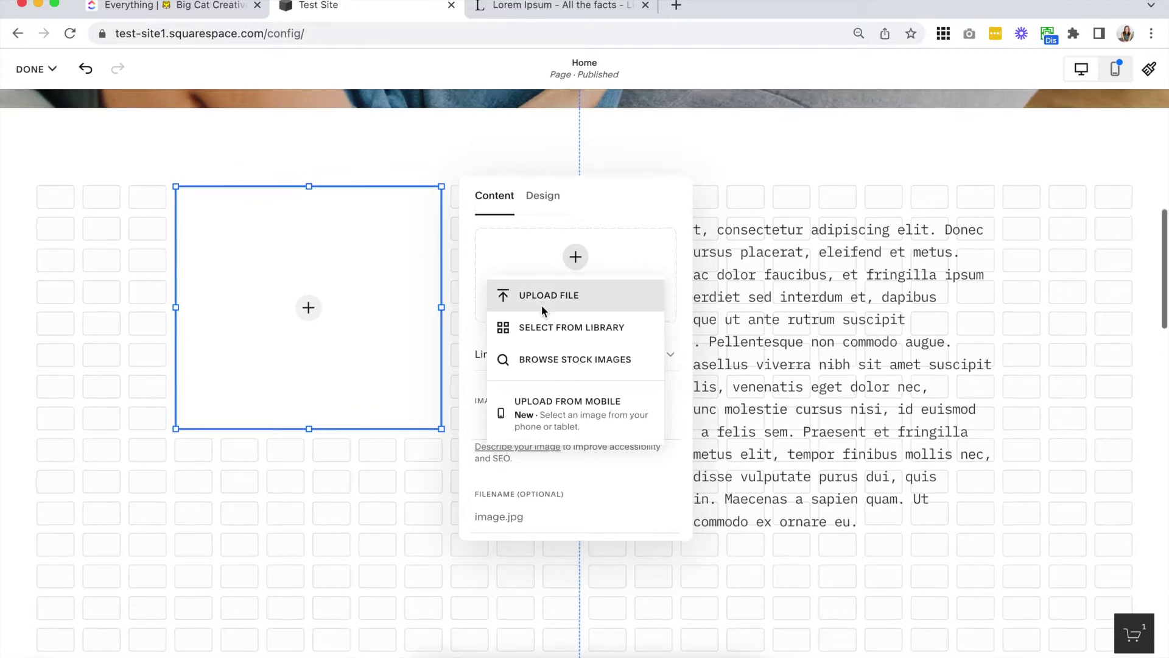
pyautogui.click(550, 333)
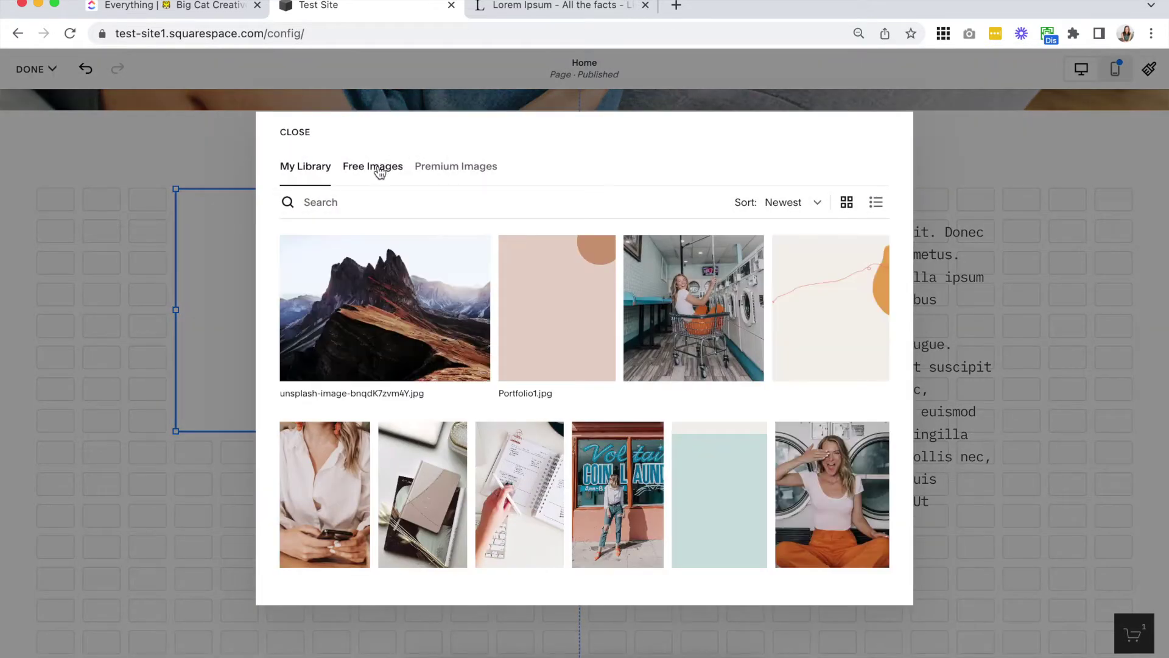
pyautogui.click(392, 302)
pyautogui.click(876, 586)
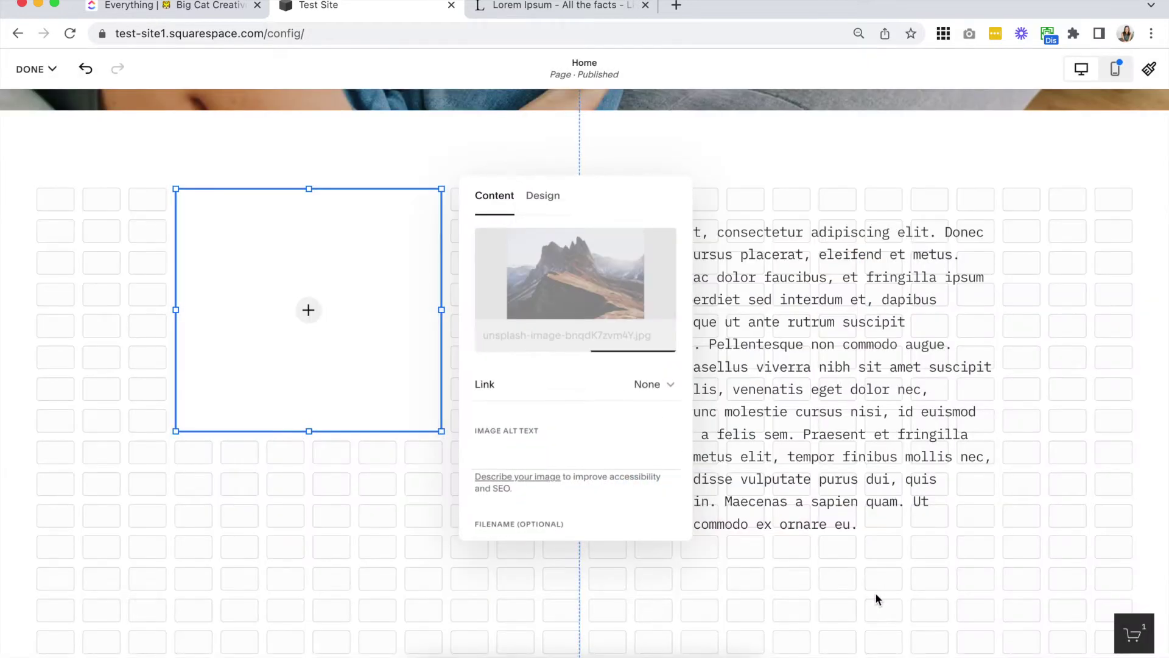
pyautogui.click(332, 481)
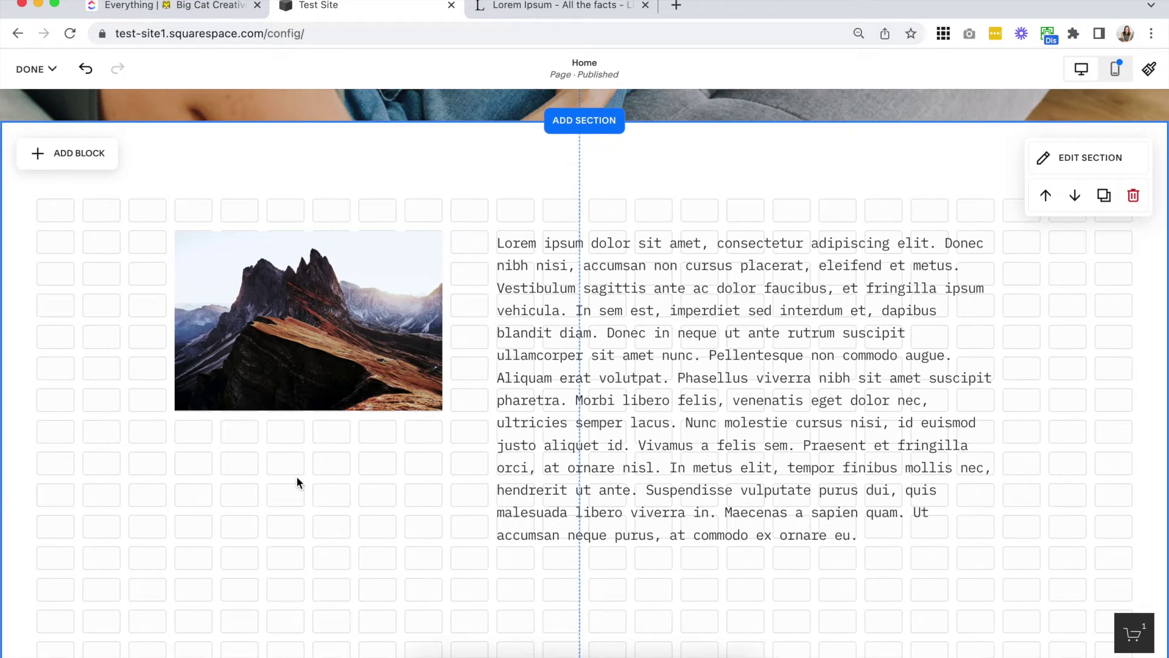
pyautogui.click(741, 506)
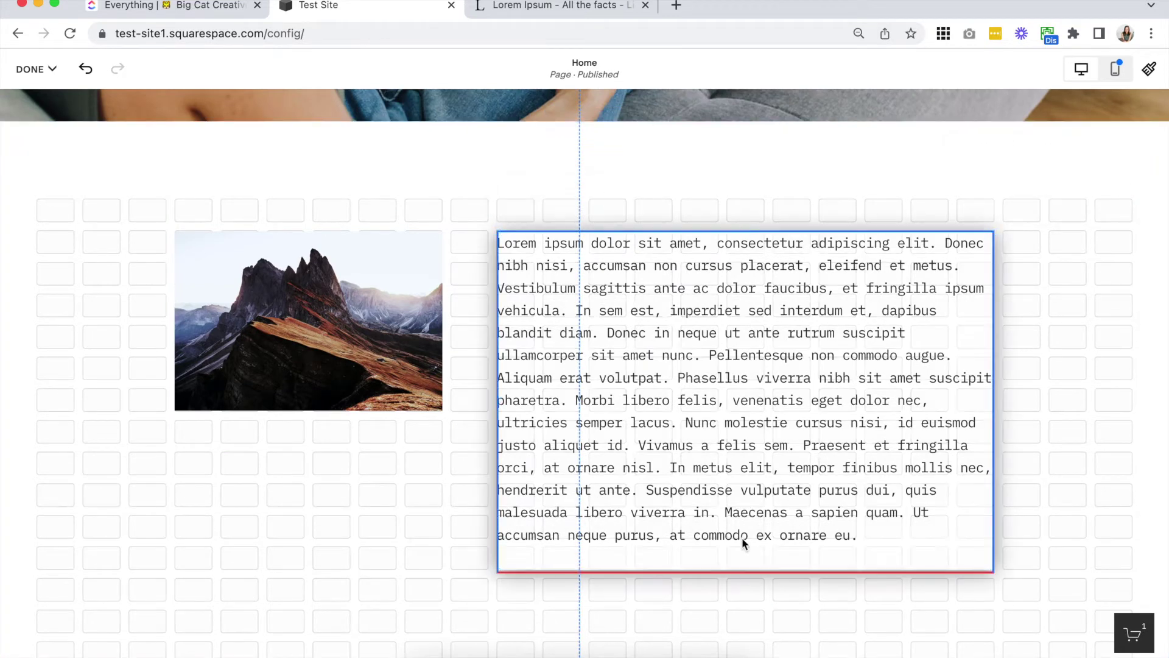
pyautogui.click(122, 418)
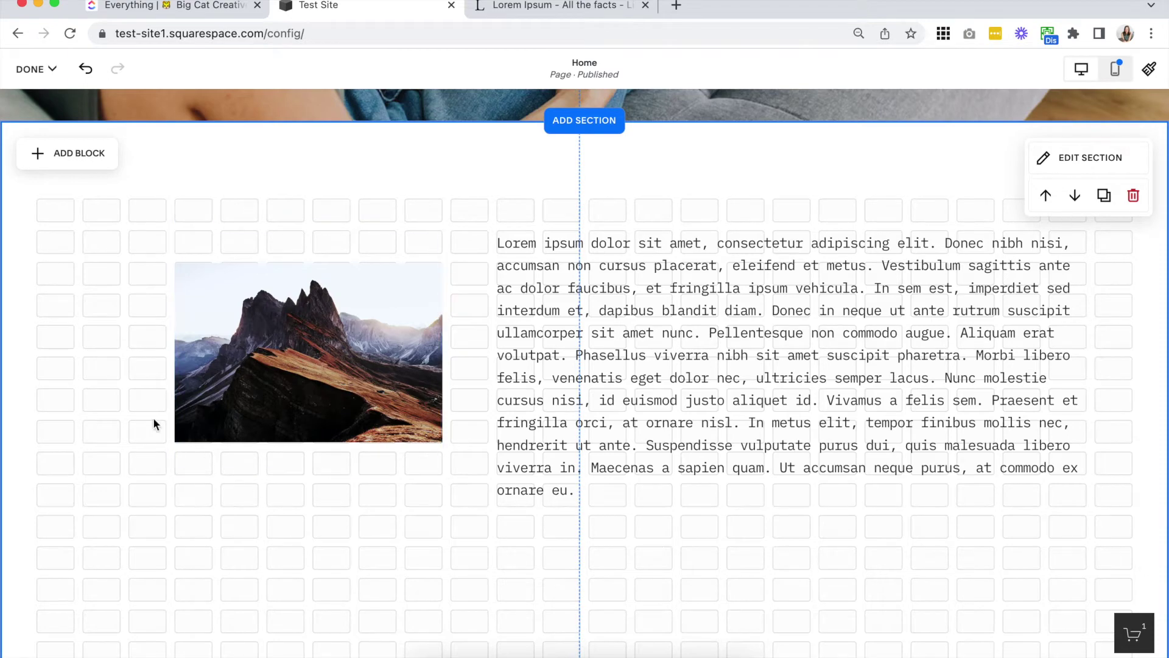
# Drag the section's bottom edge up to end just below the mountain photo and text.
pyautogui.scroll(-6, 153, 417)
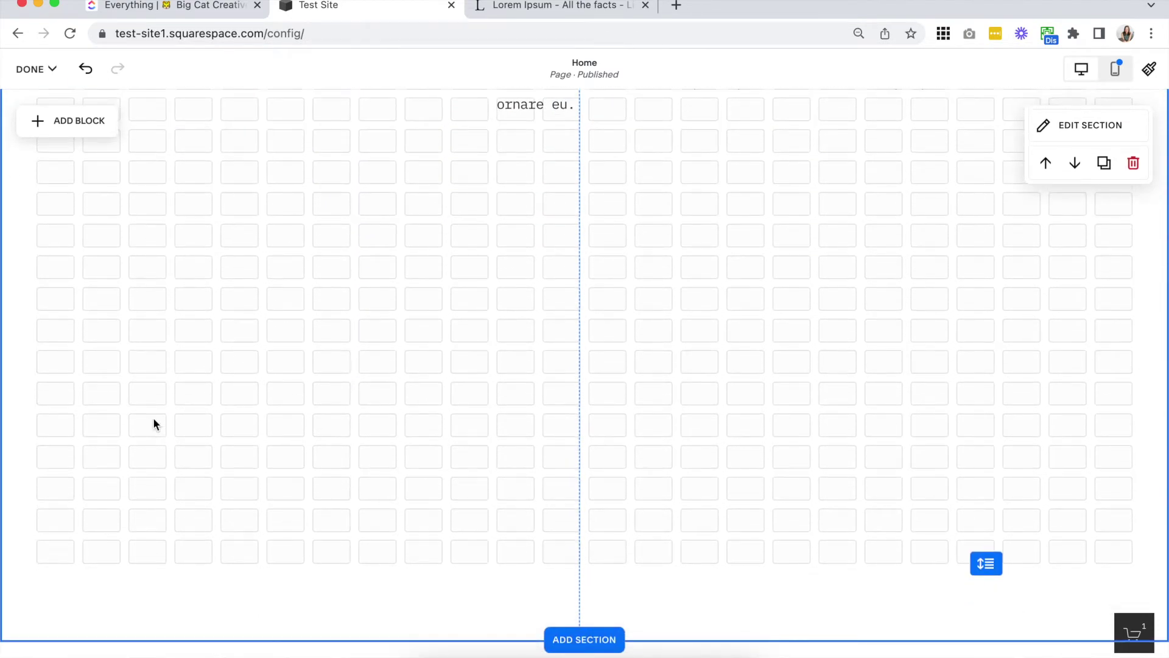
pyautogui.scroll(3, 792, 366)
pyautogui.scroll(-3, 814, 256)
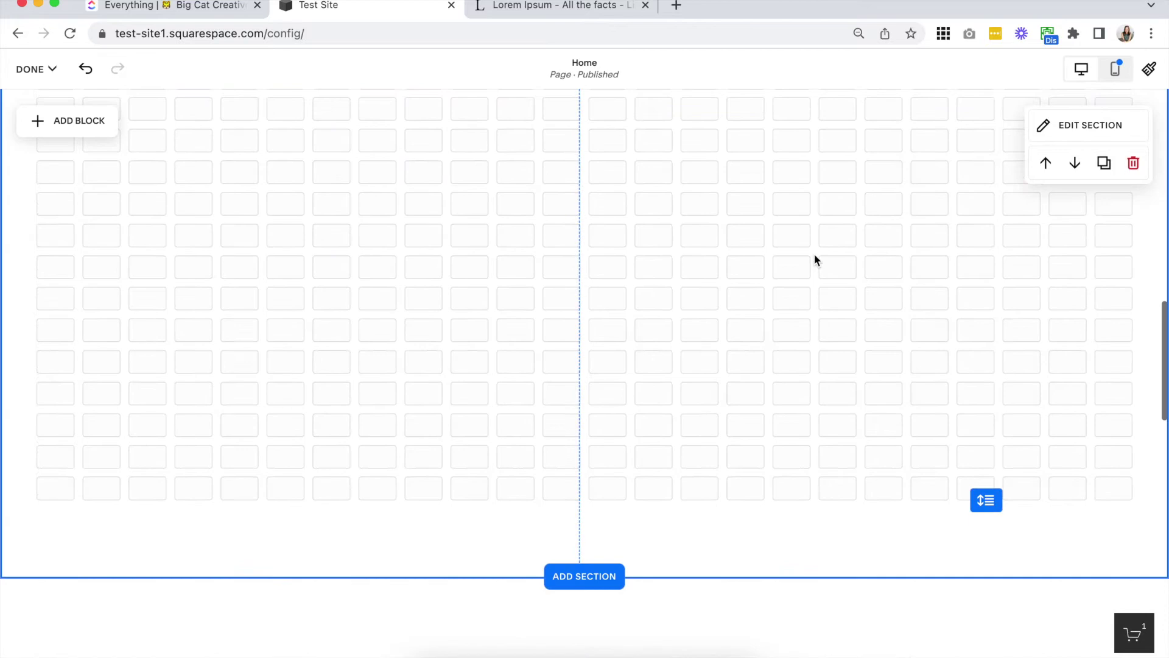
pyautogui.scroll(3, 735, 352)
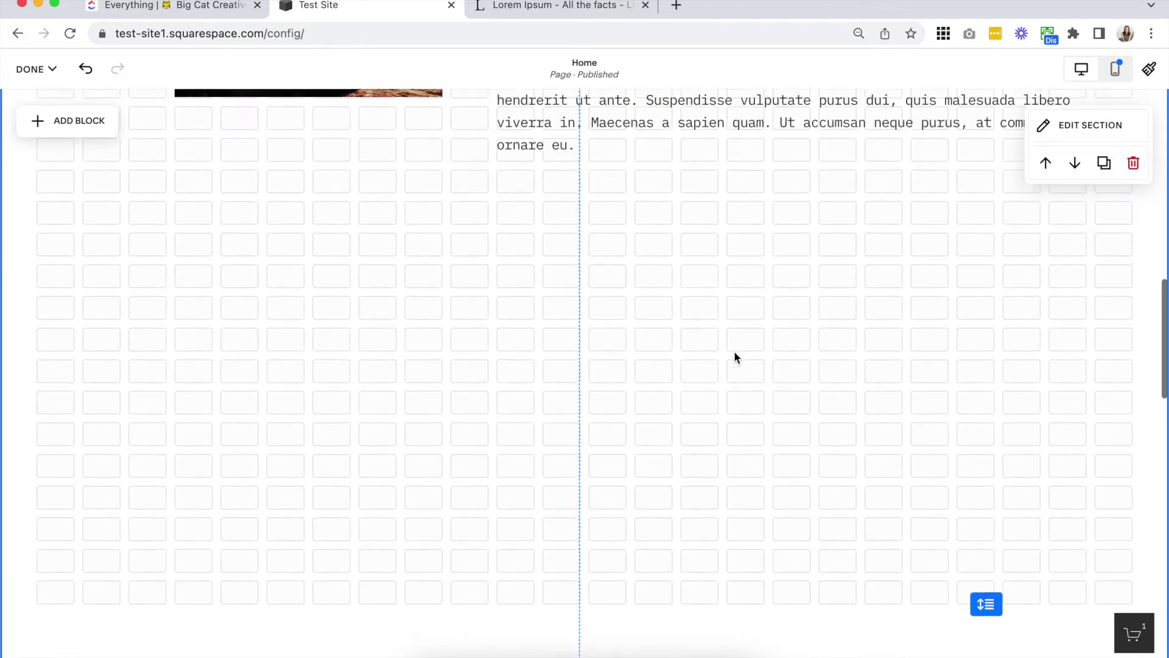
pyautogui.scroll(-3, 734, 352)
pyautogui.scroll(1, 735, 352)
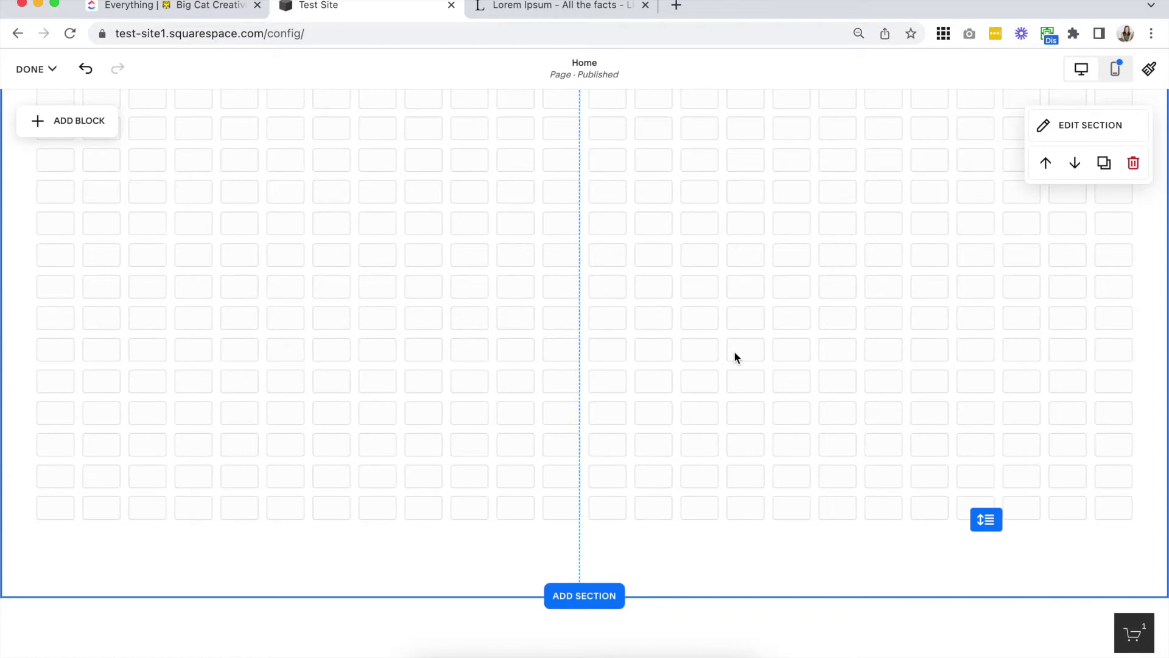
pyautogui.scroll(3, 735, 352)
pyautogui.scroll(-3, 734, 352)
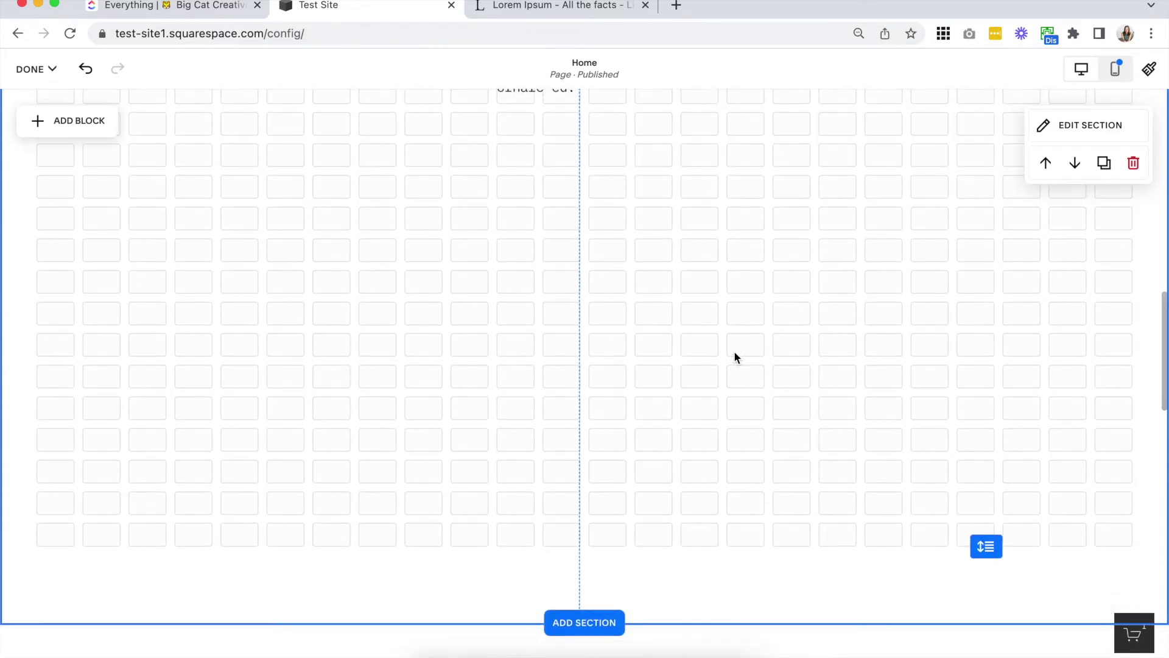
pyautogui.scroll(3, 735, 352)
pyautogui.scroll(-3, 734, 352)
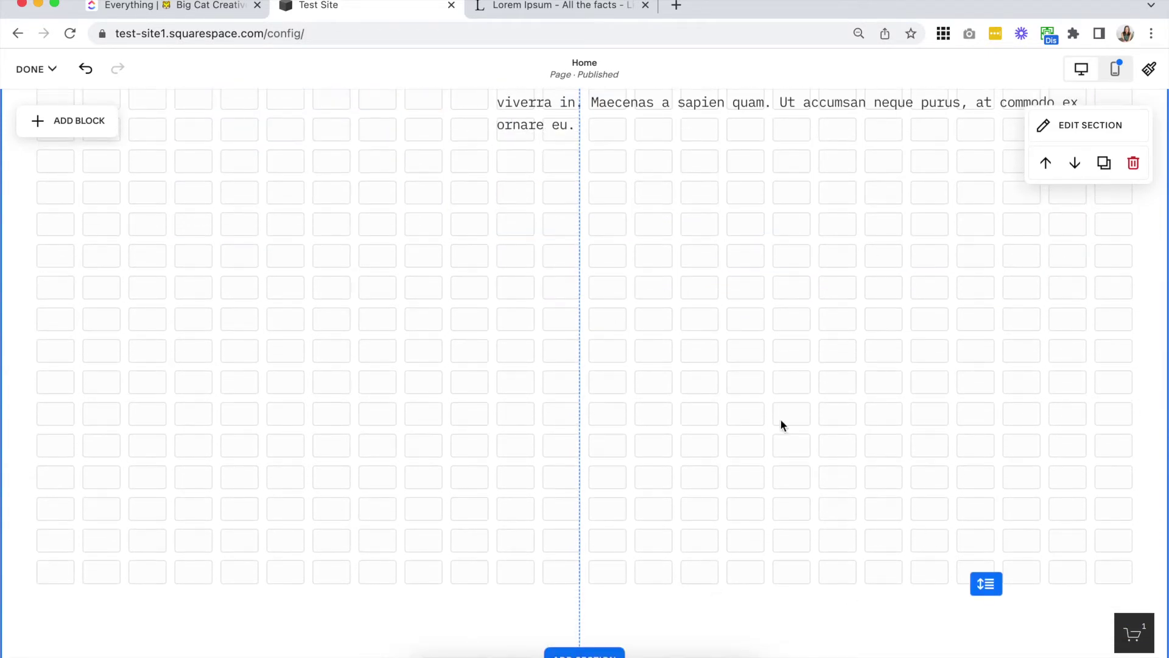
pyautogui.scroll(-3, 763, 408)
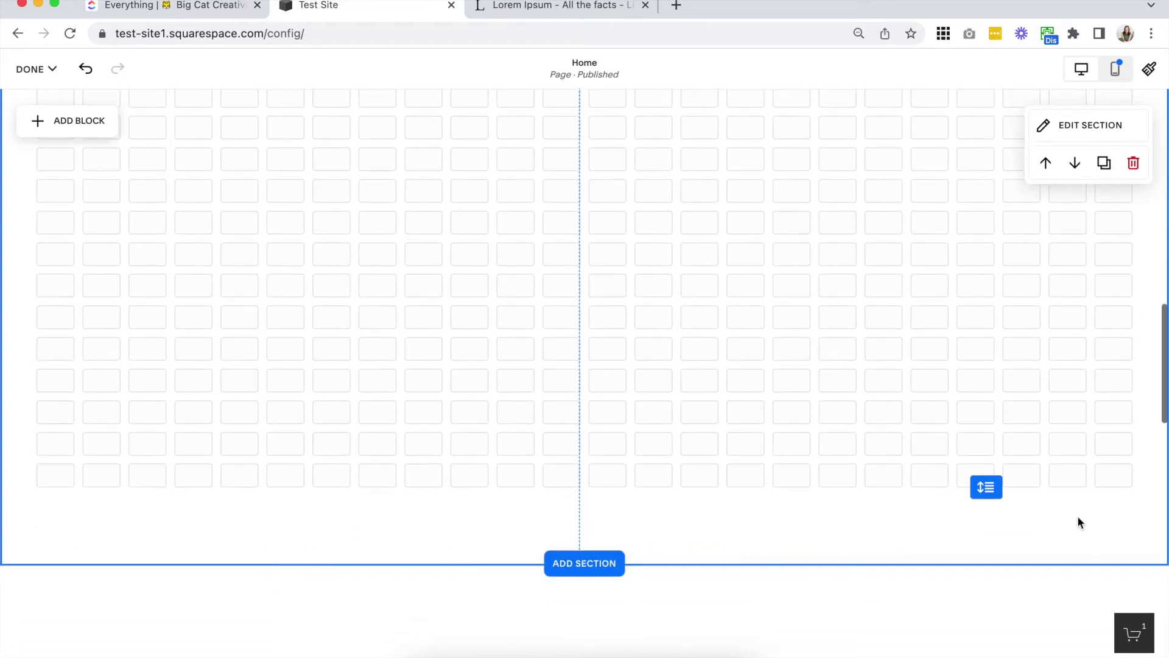
pyautogui.moveTo(994, 569); pyautogui.dragTo(983, 438)
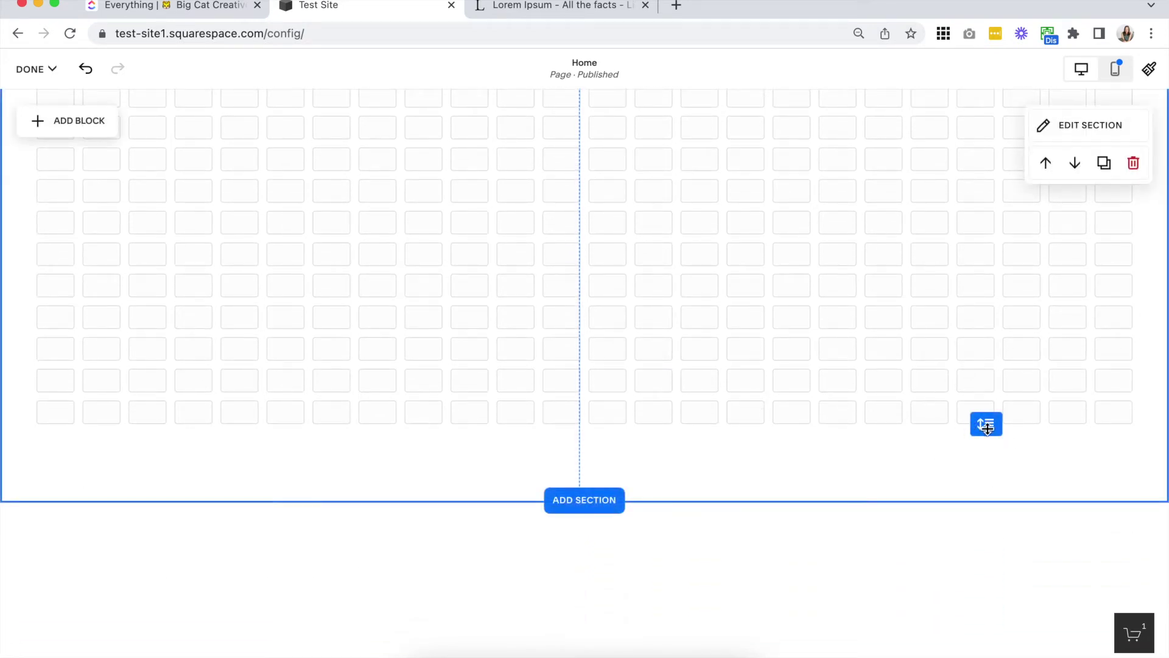
pyautogui.moveTo(990, 423); pyautogui.dragTo(987, 273)
pyautogui.scroll(3, 1003, 463)
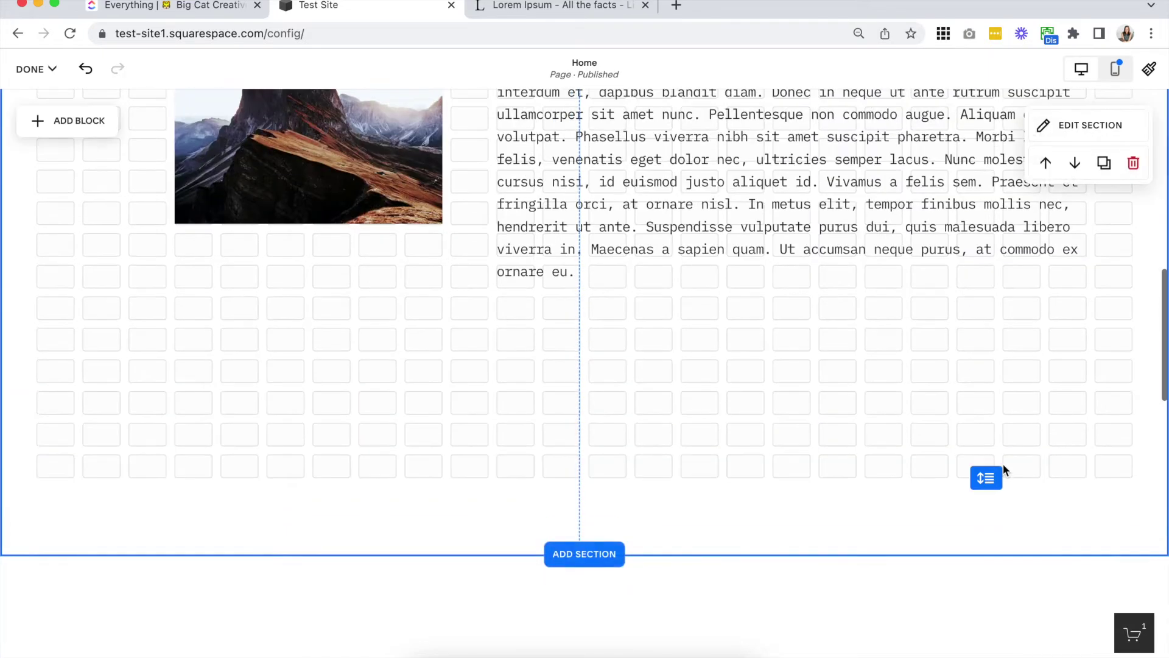
pyautogui.moveTo(988, 477); pyautogui.dragTo(995, 278)
pyautogui.scroll(3, 883, 533)
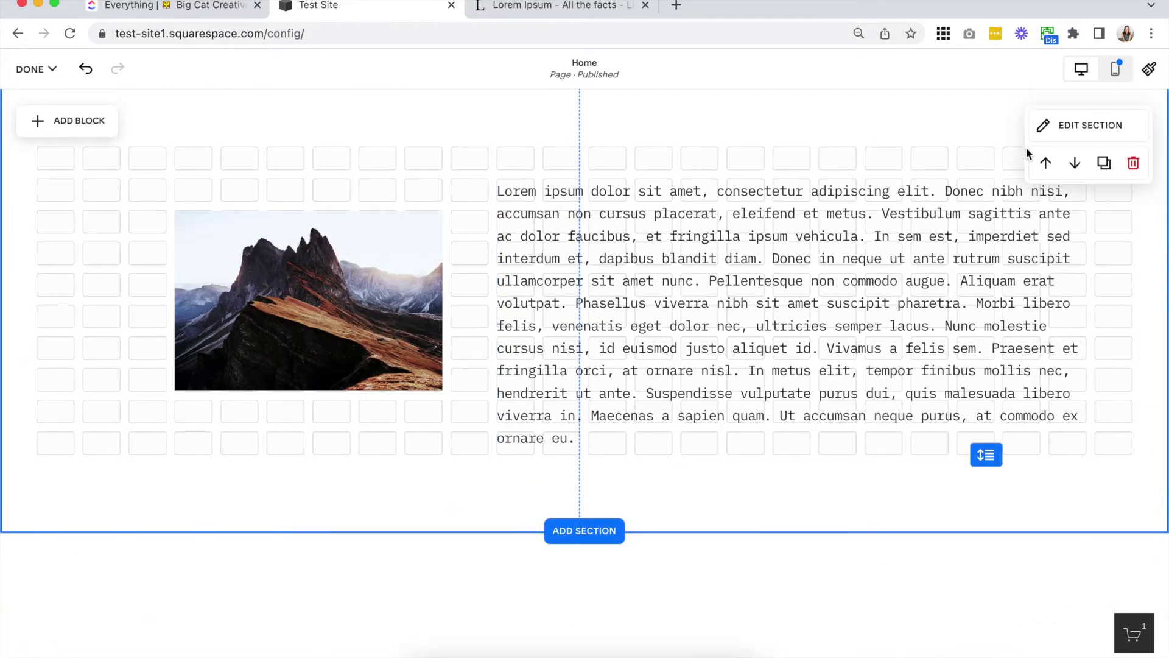
# Set the section grid's row count to 10.
pyautogui.click(1058, 122)
pyautogui.click(1123, 228)
pyautogui.press('Up')
pyautogui.press('Up')
pyautogui.press('Up')
pyautogui.press('Up')
pyautogui.press('Up')
pyautogui.press('Up')
pyautogui.press('Up')
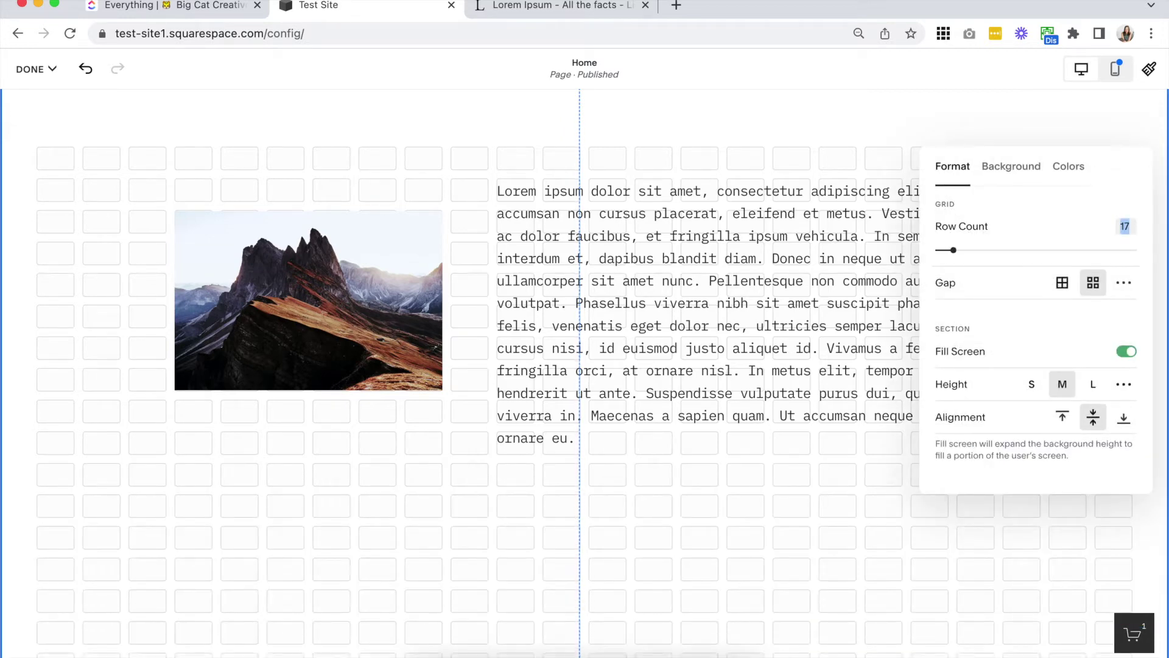
pyautogui.press('Down')
pyautogui.press('Down')
pyautogui.press('Down')
pyautogui.press('Down')
pyautogui.press('Down')
pyautogui.press('Down')
pyautogui.press('Down')
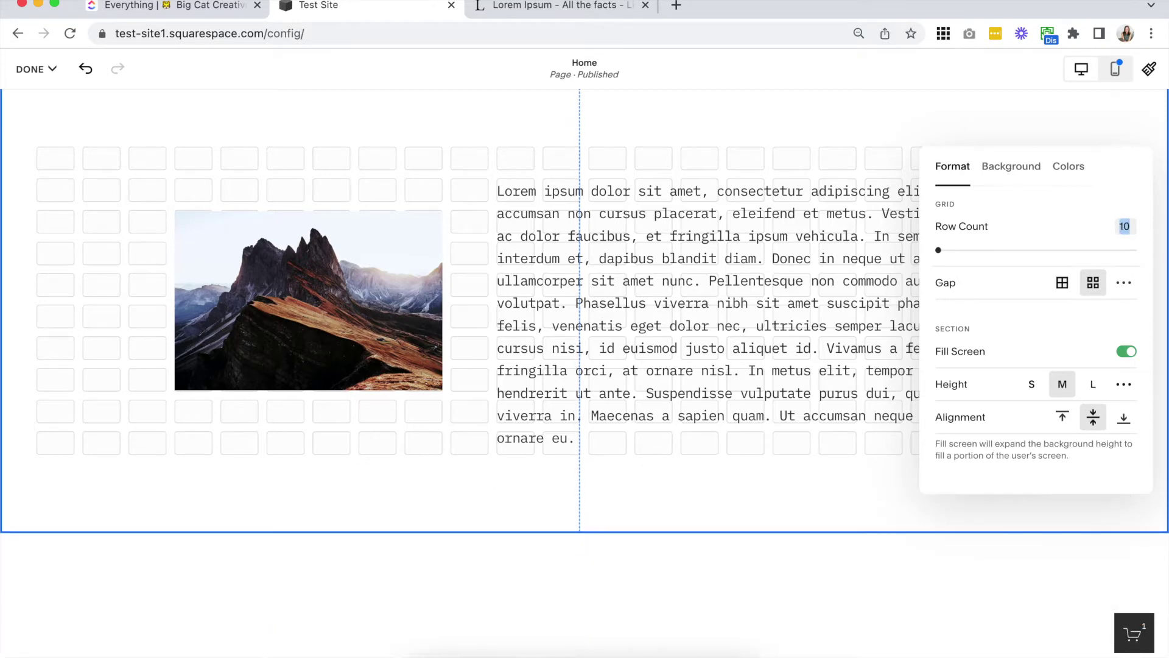
pyautogui.click(766, 494)
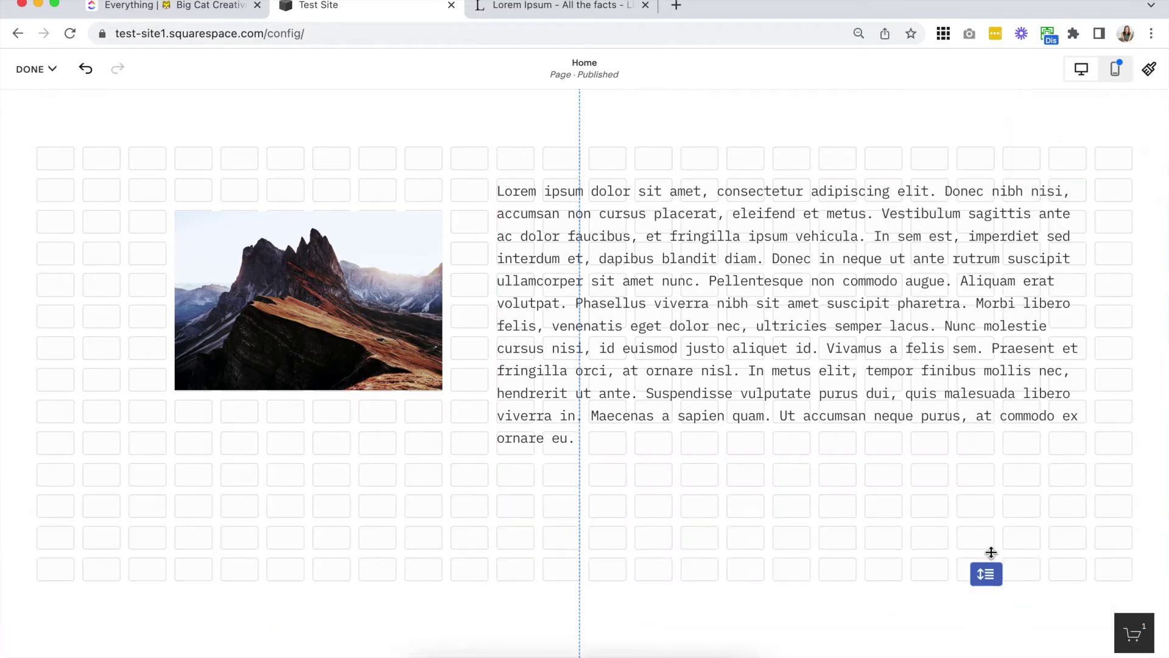
pyautogui.click(984, 458)
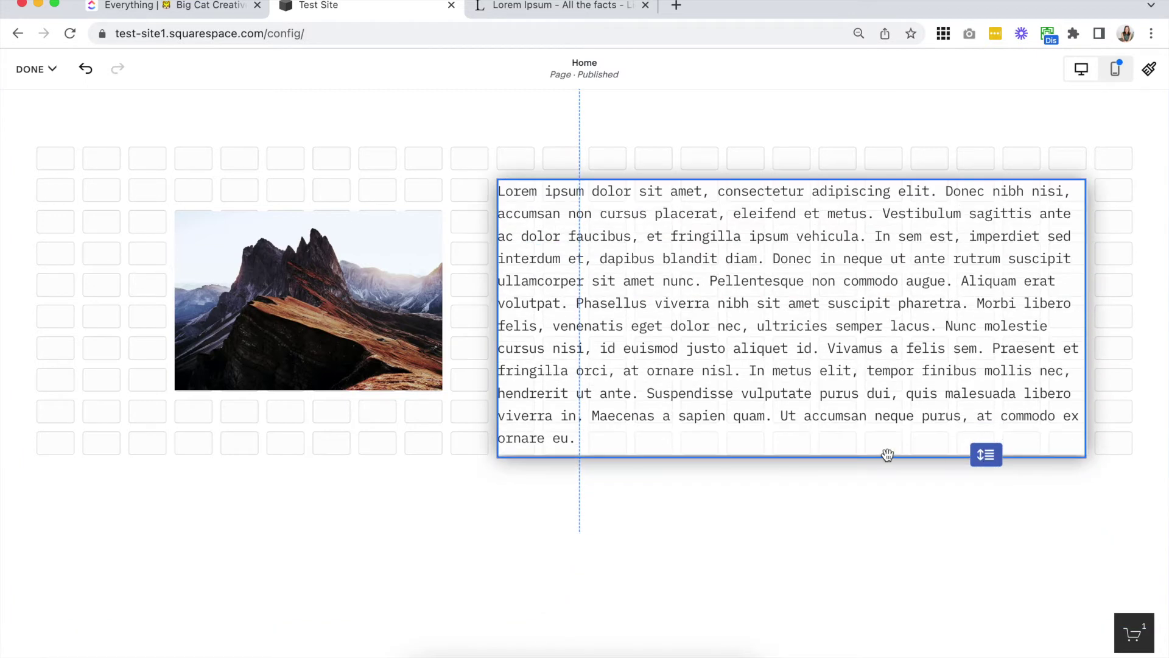
pyautogui.scroll(-1, 786, 449)
pyautogui.scroll(3, 773, 304)
pyautogui.click(766, 205)
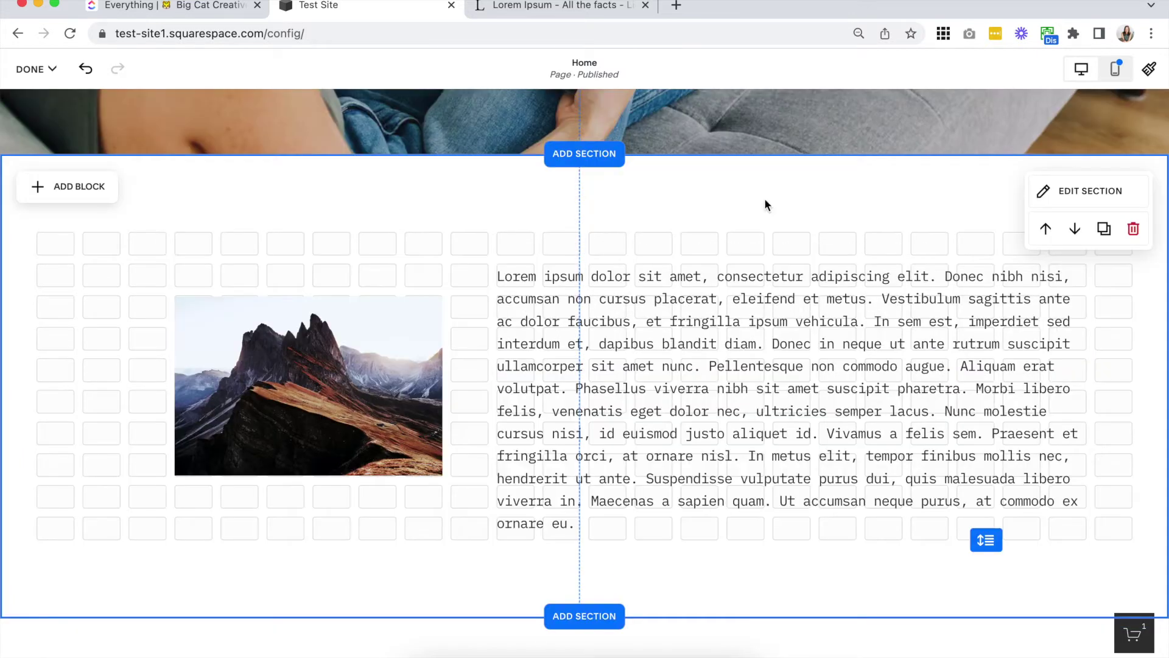
# Try the no-gap and custom gap settings, then keep the spaced grid gap preset.
pyautogui.click(1082, 191)
pyautogui.click(1063, 349)
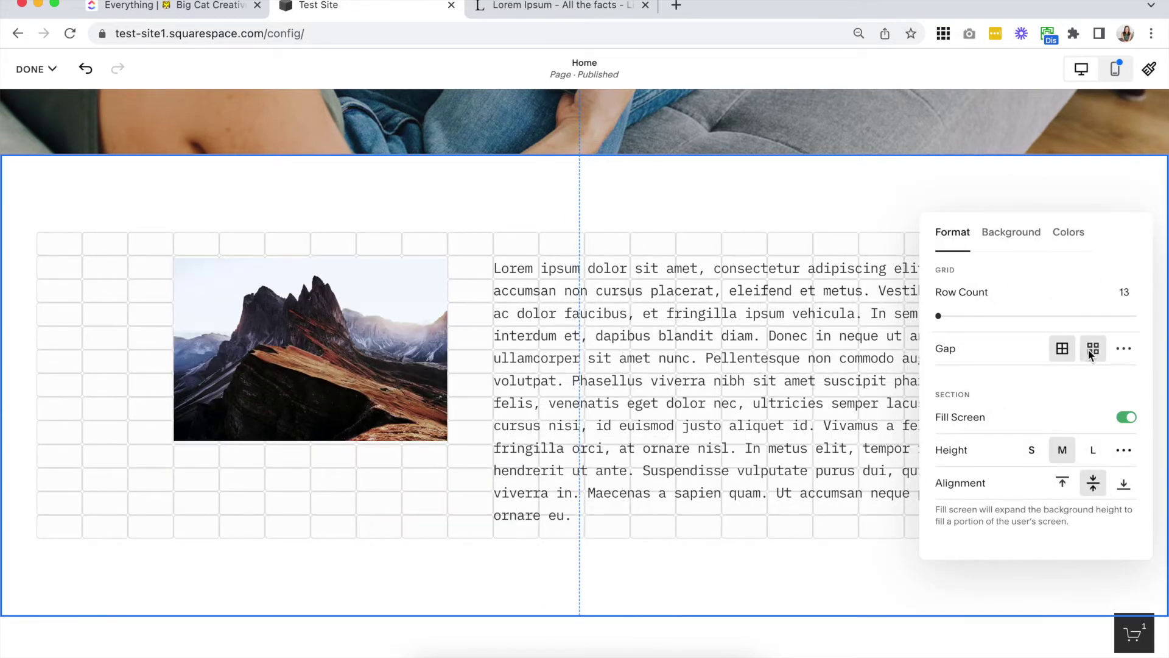
pyautogui.click(1089, 351)
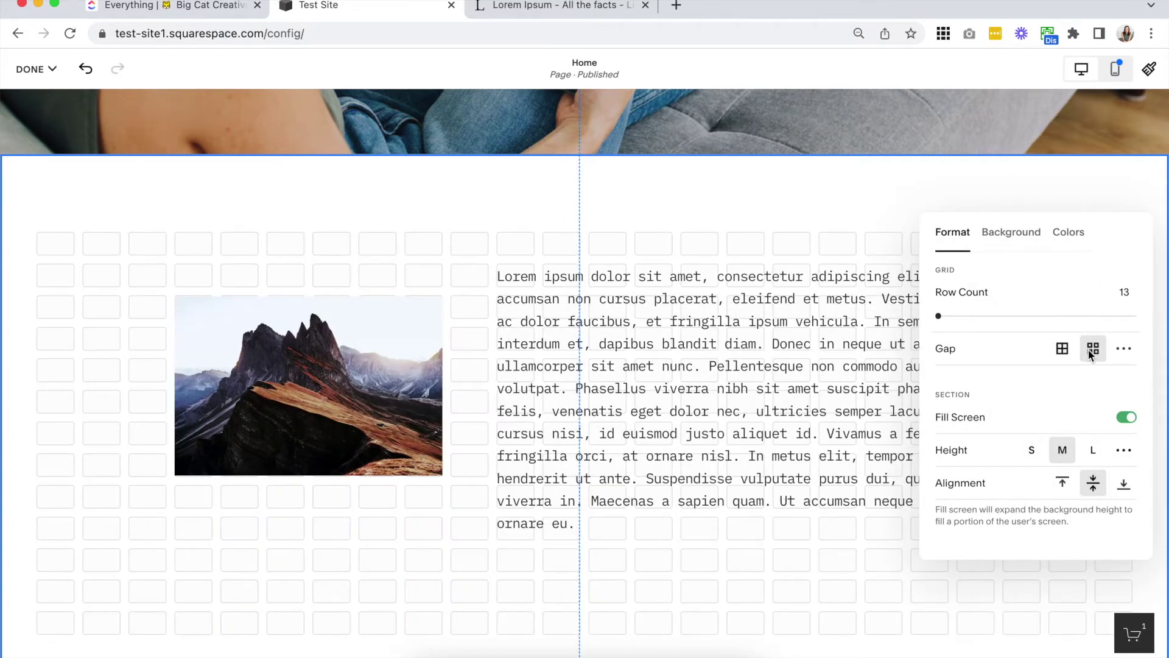
pyautogui.click(1119, 350)
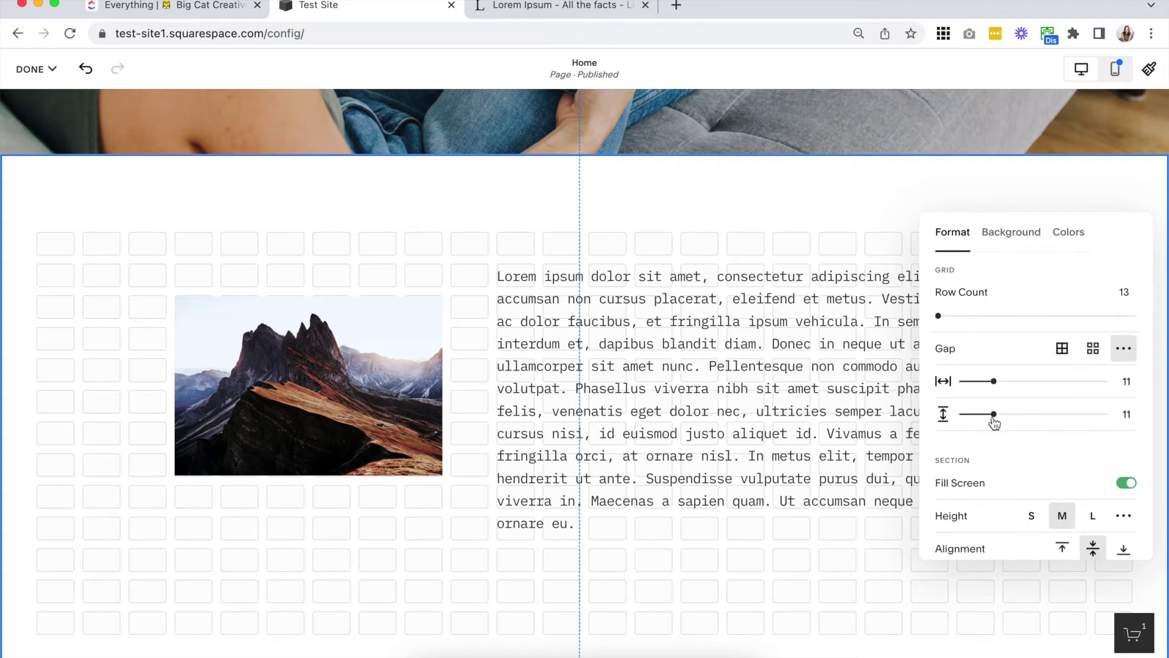
pyautogui.moveTo(994, 381)
pyautogui.mouseDown()
pyautogui.moveTo(1165, 371)
pyautogui.moveTo(1002, 382)
pyautogui.mouseUp()
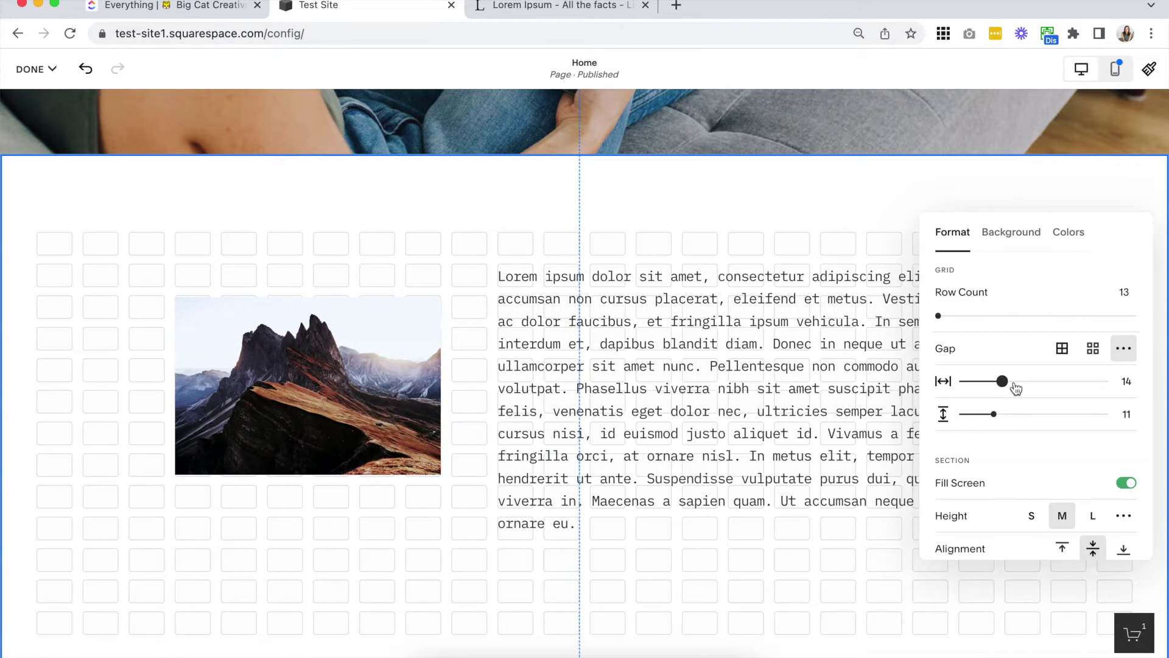
pyautogui.click(1069, 352)
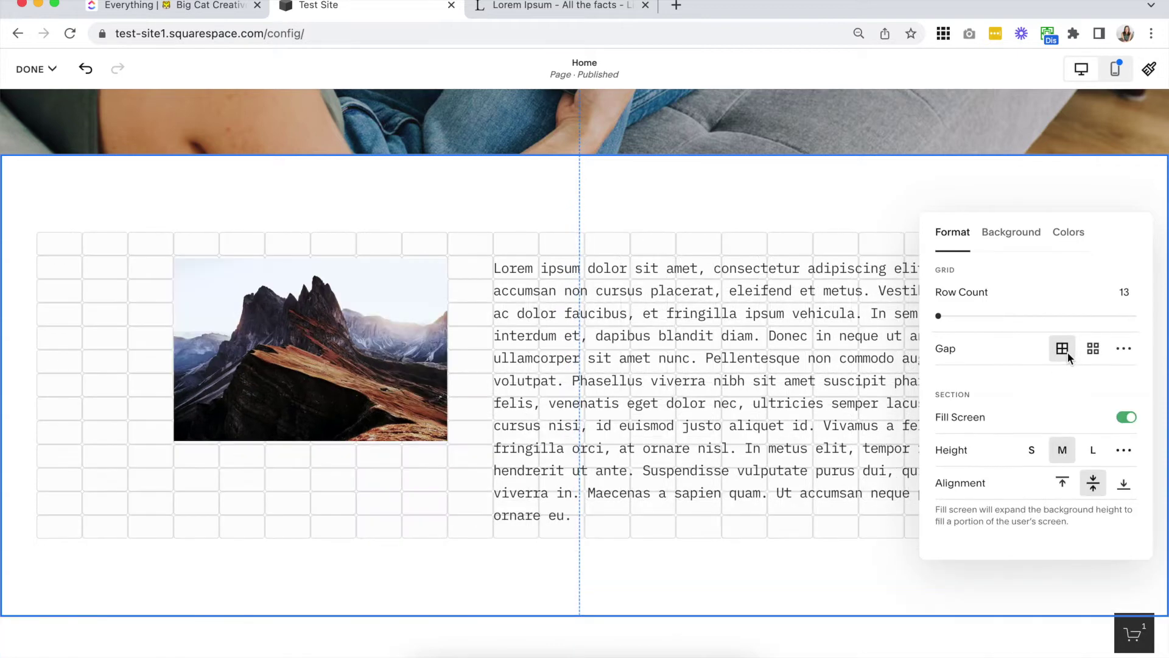
pyautogui.click(1131, 348)
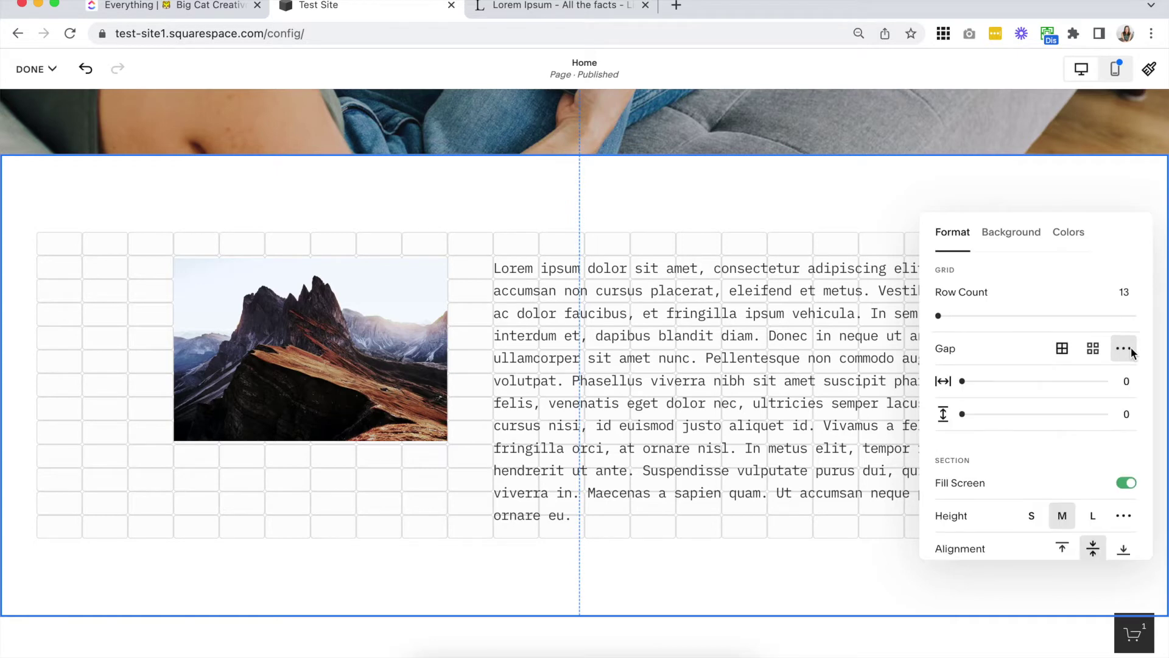
pyautogui.click(1096, 351)
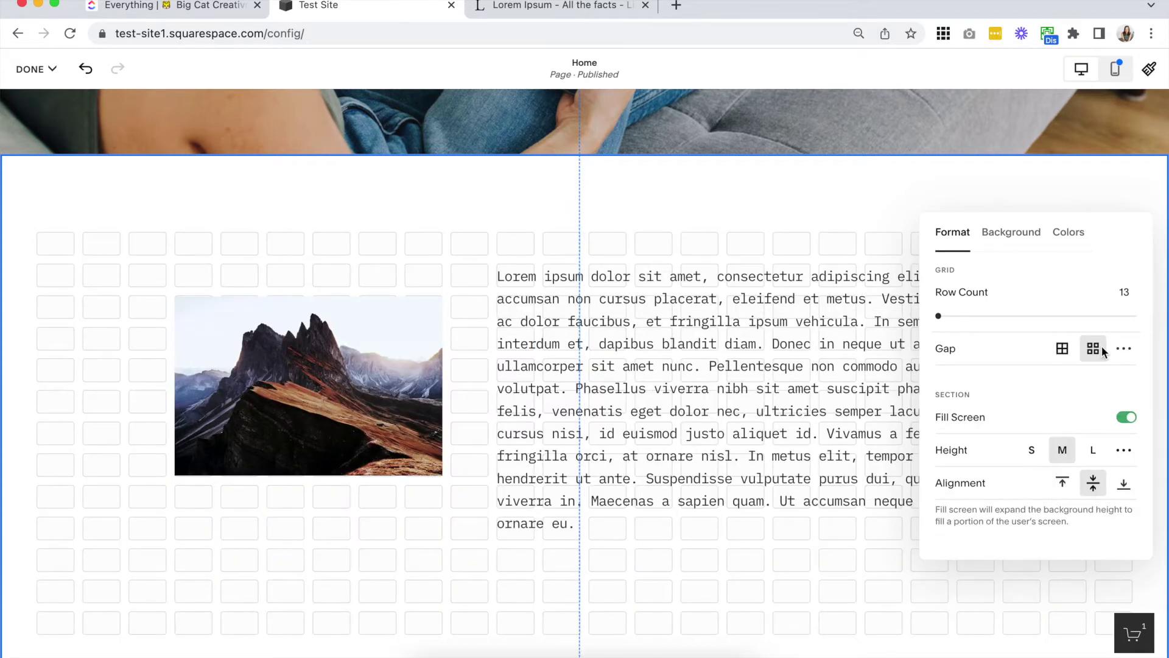
pyautogui.scroll(-1, 742, 339)
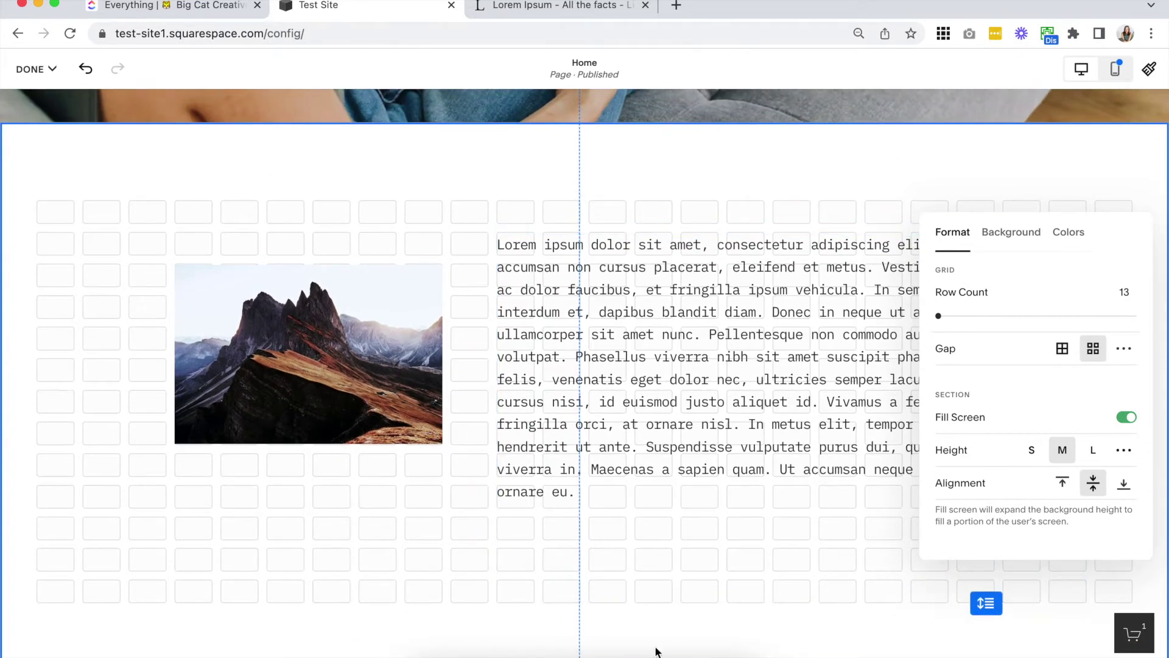
pyautogui.scroll(-1, 609, 637)
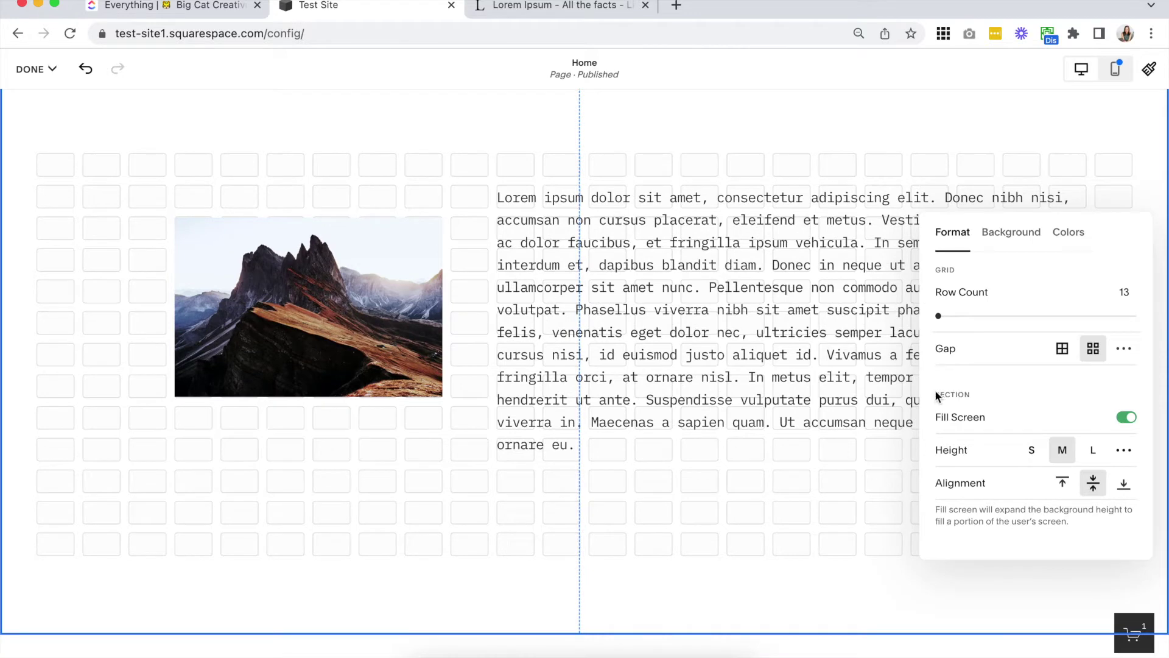
# Turn Fill Screen off for the image-and-text section.
pyautogui.click(1036, 402)
pyautogui.moveTo(936, 274); pyautogui.dragTo(1123, 373)
pyautogui.click(1072, 385)
pyautogui.click(995, 396)
pyautogui.click(1127, 418)
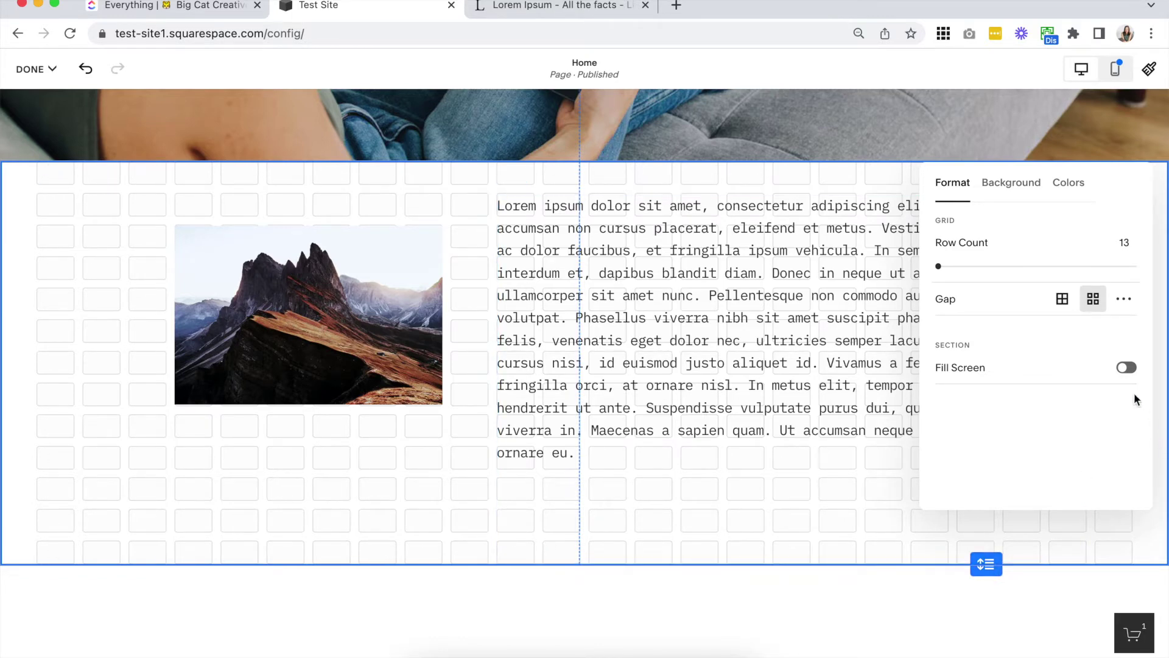
# Turn Fill Screen back on and compare Small, Medium and Large section heights.
pyautogui.click(1127, 367)
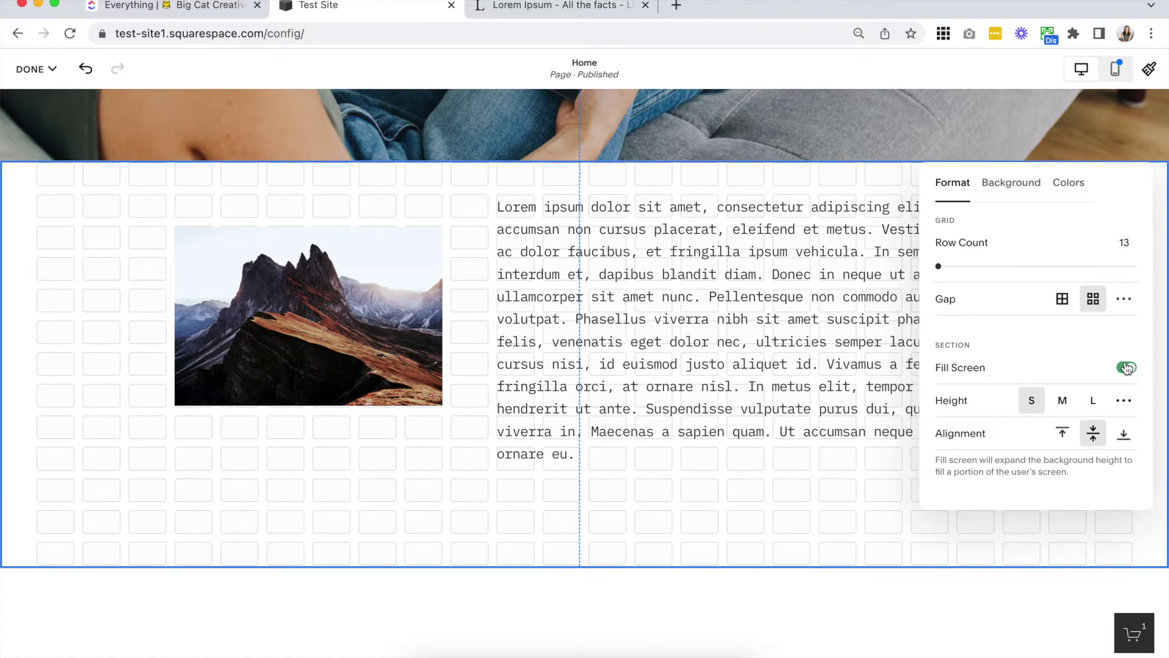
pyautogui.click(1063, 400)
pyautogui.click(1039, 402)
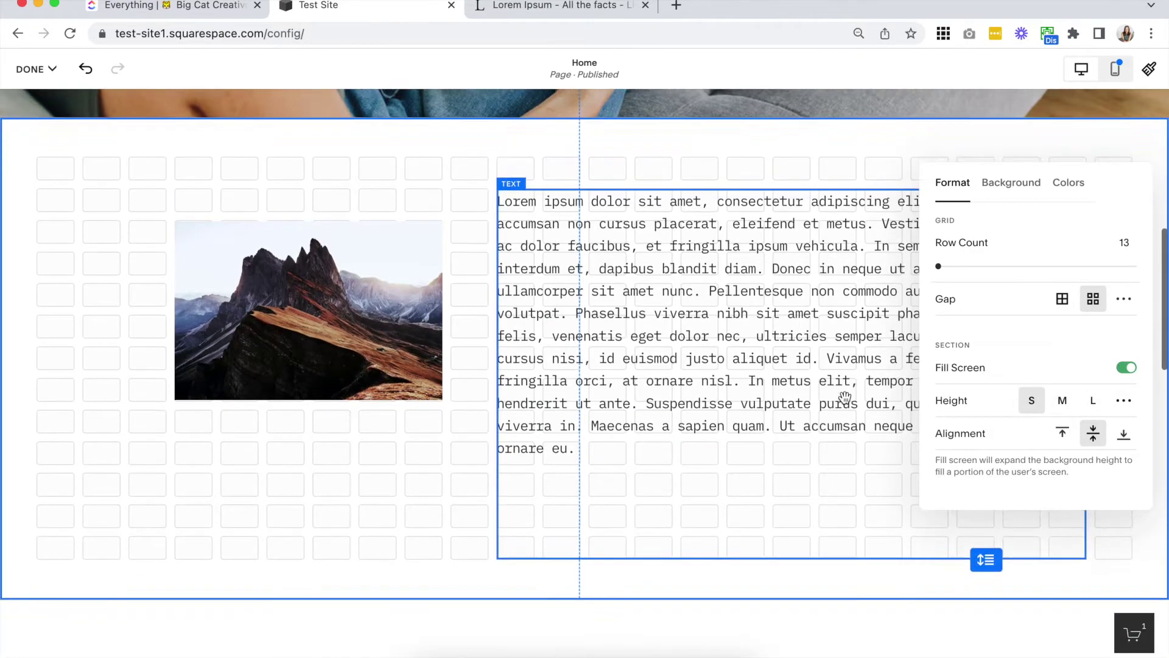
pyautogui.click(1063, 400)
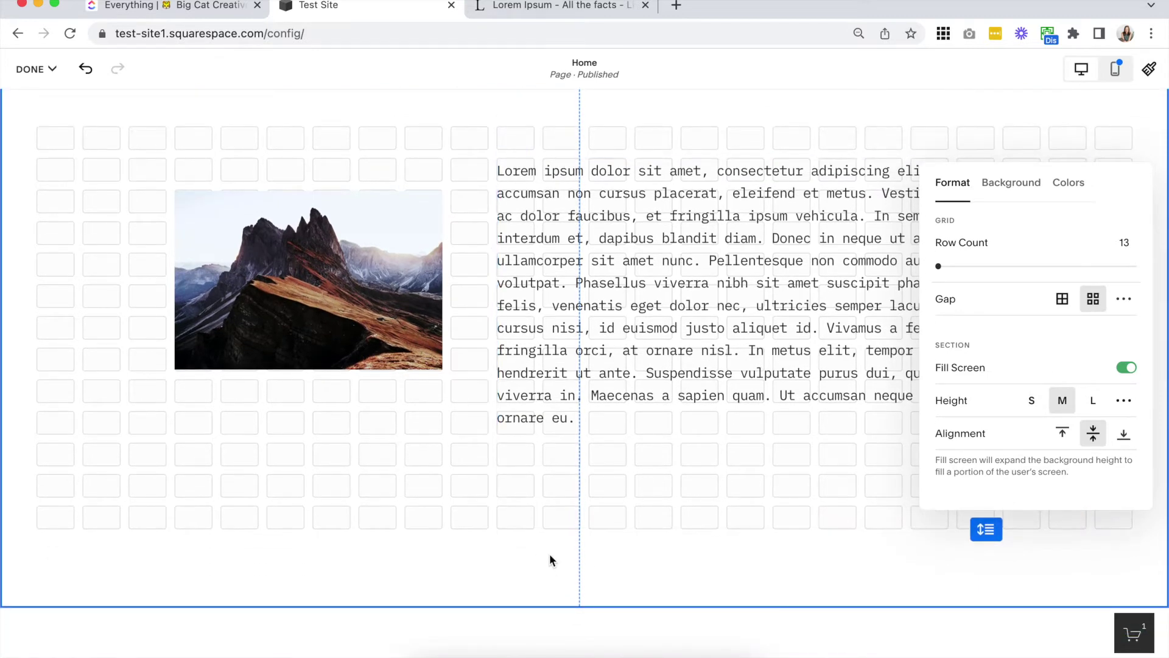
pyautogui.scroll(1, 548, 557)
pyautogui.click(1094, 400)
pyautogui.click(1063, 400)
# Check the custom height slider, choose Large, then switch Fill Screen off again.
pyautogui.click(1124, 400)
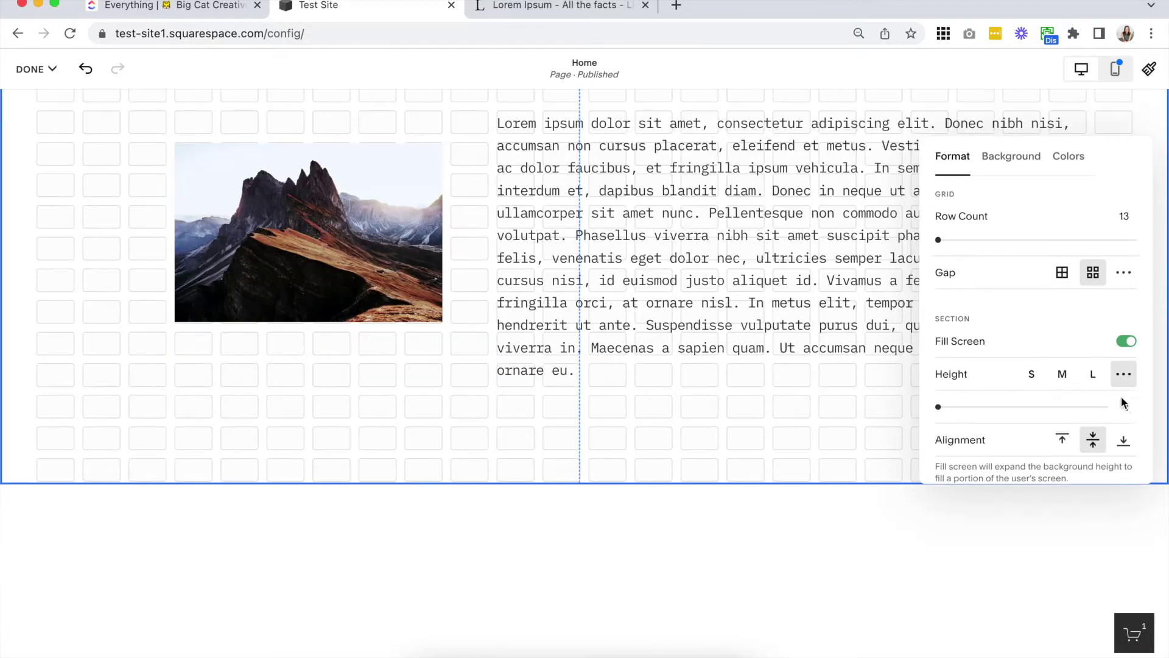
pyautogui.click(1092, 373)
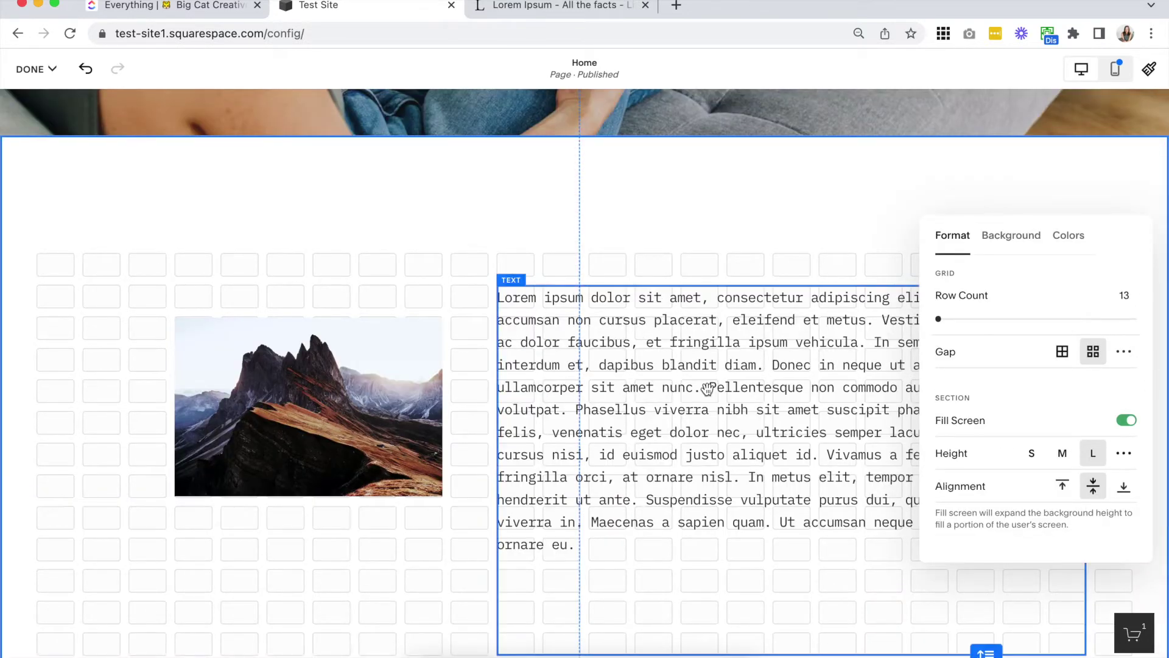
pyautogui.scroll(-3, 707, 388)
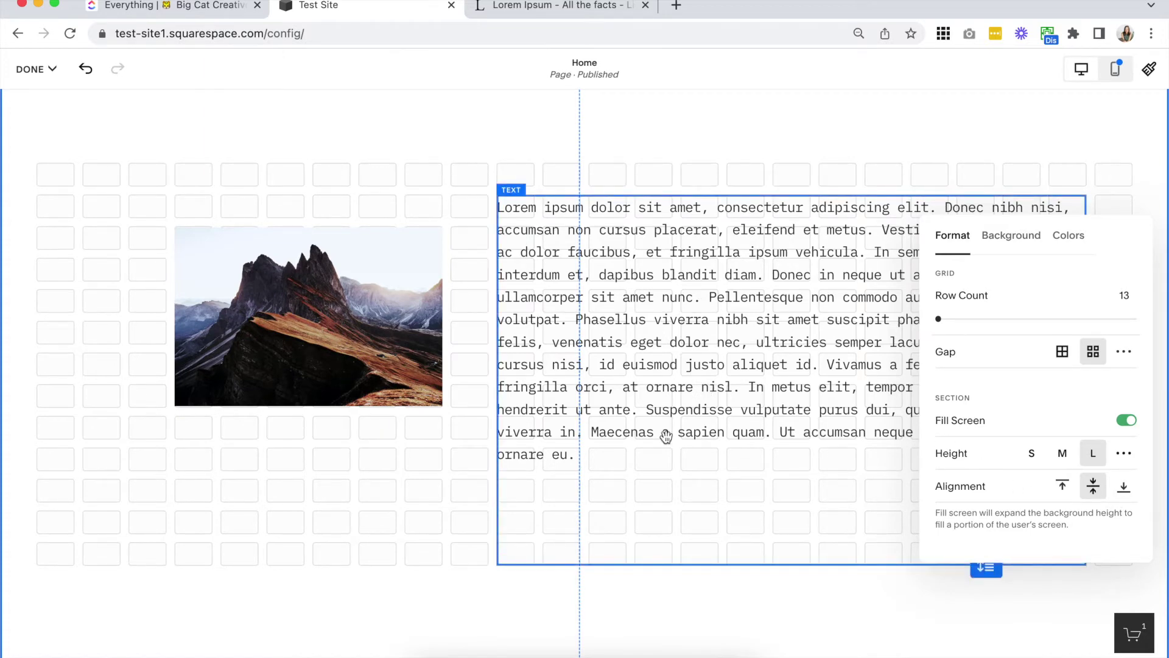
pyautogui.scroll(-3, 666, 436)
pyautogui.scroll(6, 666, 436)
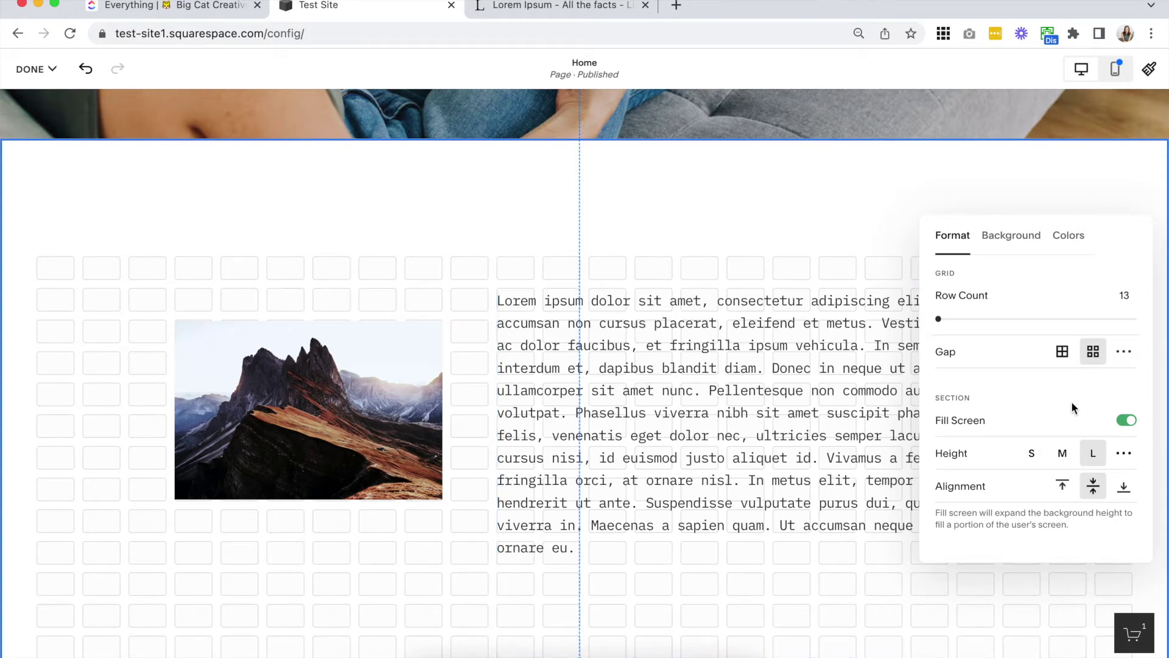
pyautogui.click(1127, 421)
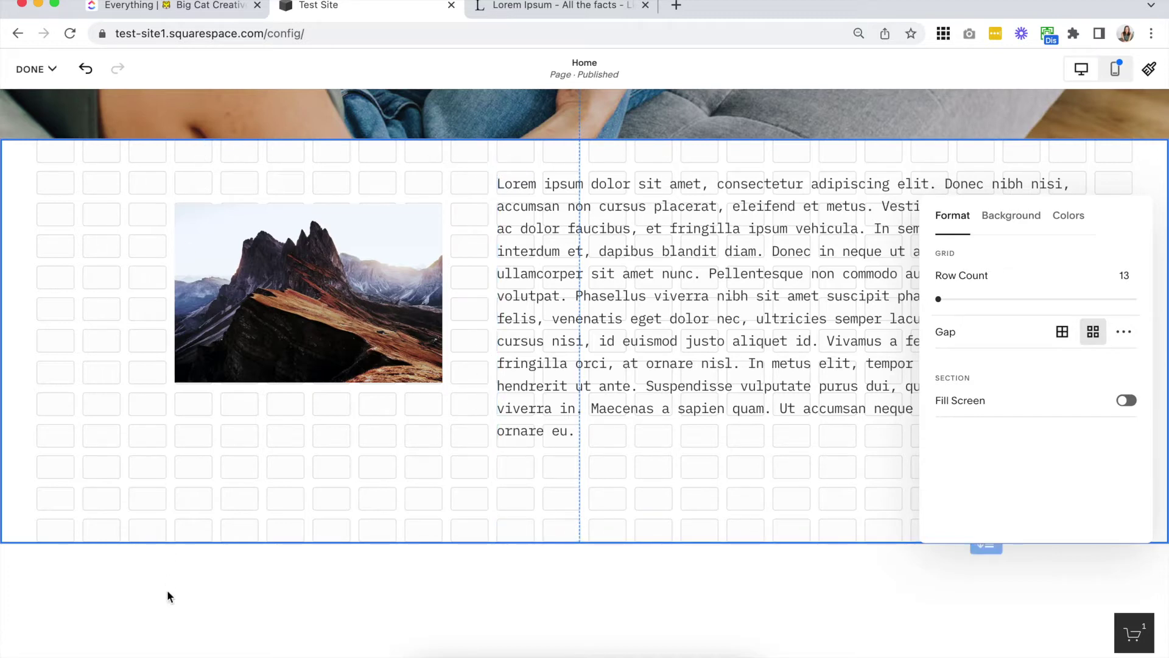
# Stretch the mountain image block down to the section bottom, up to the top, and further left.
pyautogui.click(221, 520)
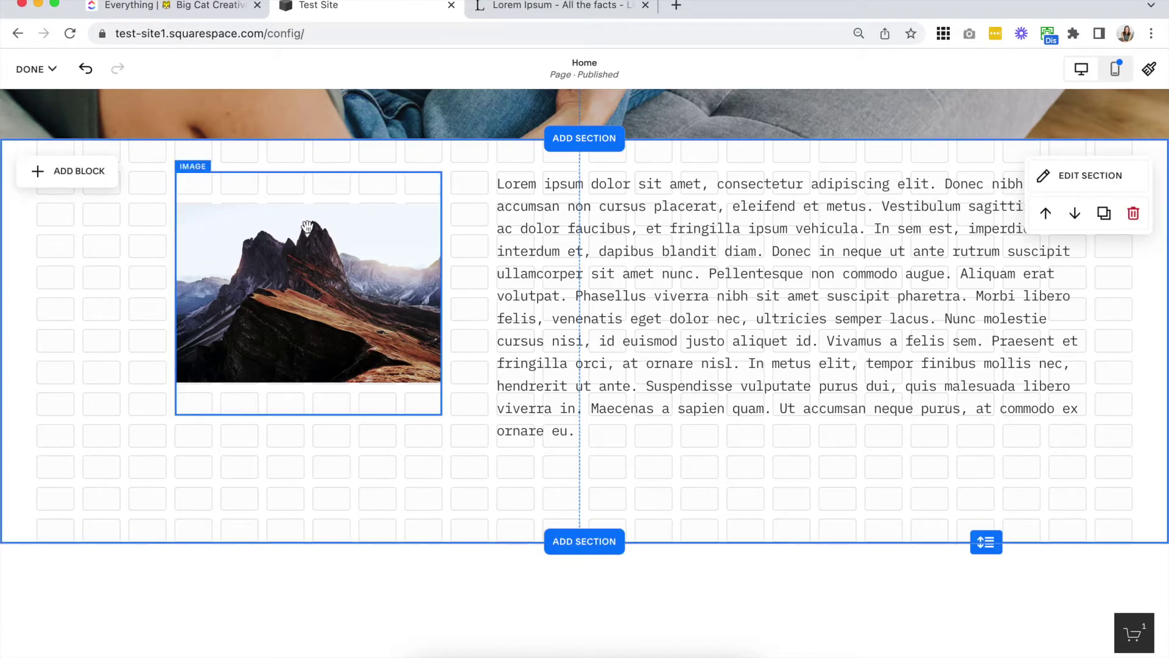
pyautogui.scroll(5, 308, 227)
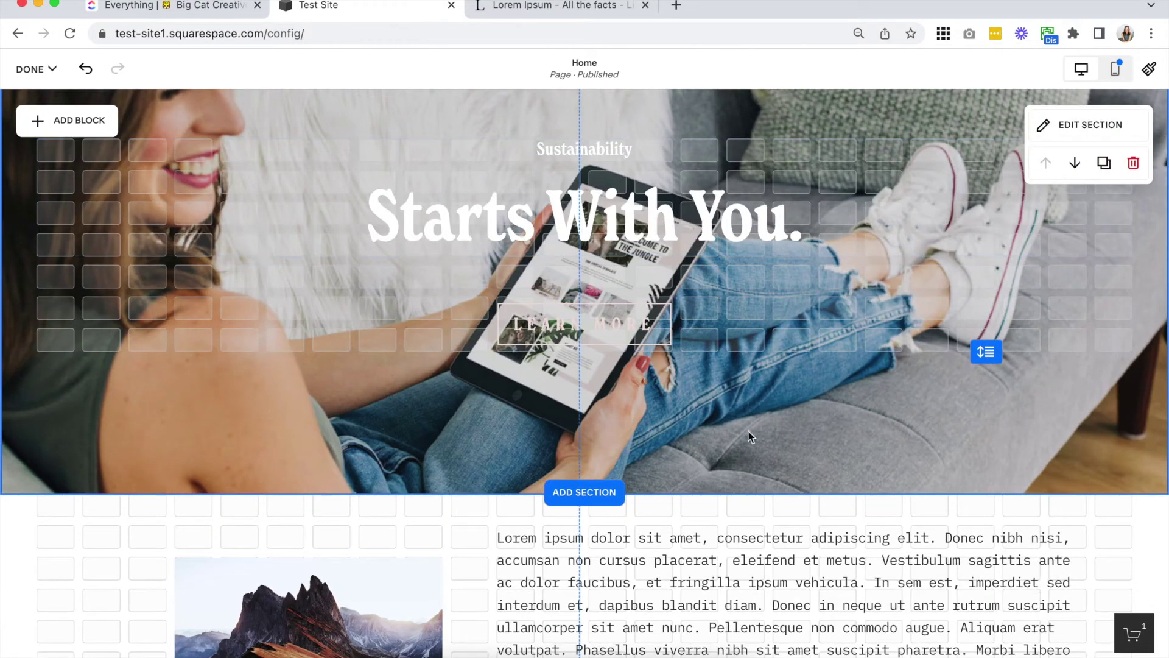
pyautogui.scroll(-5, 752, 426)
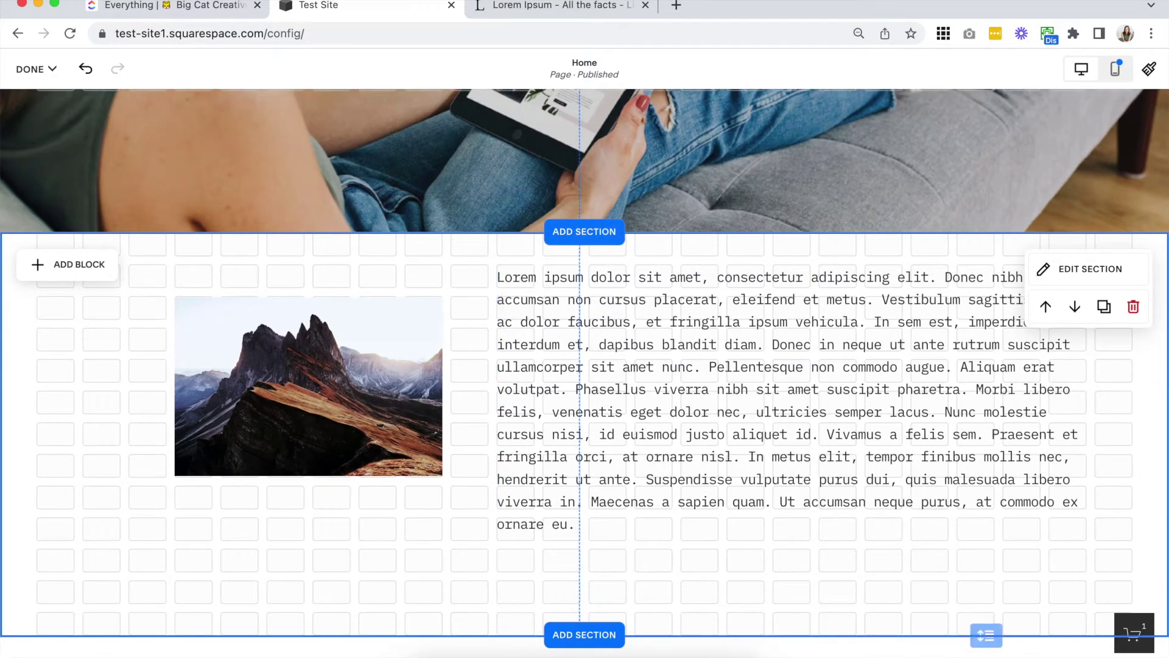
pyautogui.scroll(-1, 371, 462)
pyautogui.click(362, 388)
pyautogui.moveTo(314, 451); pyautogui.dragTo(312, 576)
pyautogui.moveTo(316, 203); pyautogui.dragTo(316, 172)
pyautogui.moveTo(176, 370); pyautogui.dragTo(38, 371)
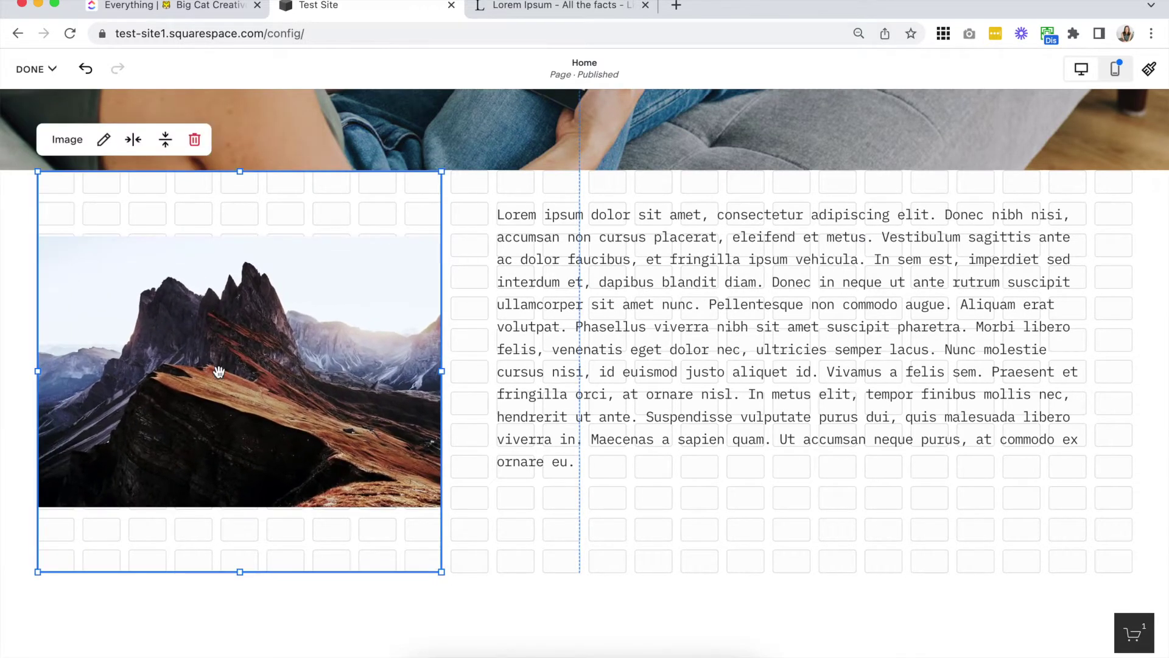
# Set the mountain photo to Fill its block and extend it to the page's left edge.
pyautogui.doubleClick(348, 279)
pyautogui.click(543, 191)
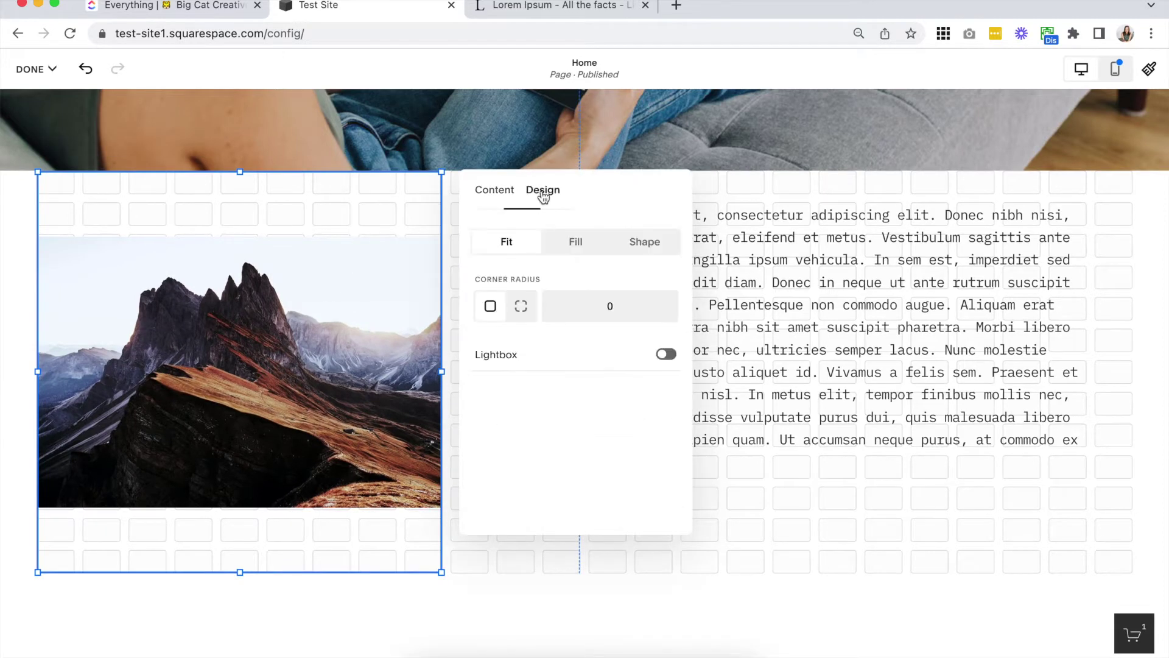
pyautogui.click(575, 243)
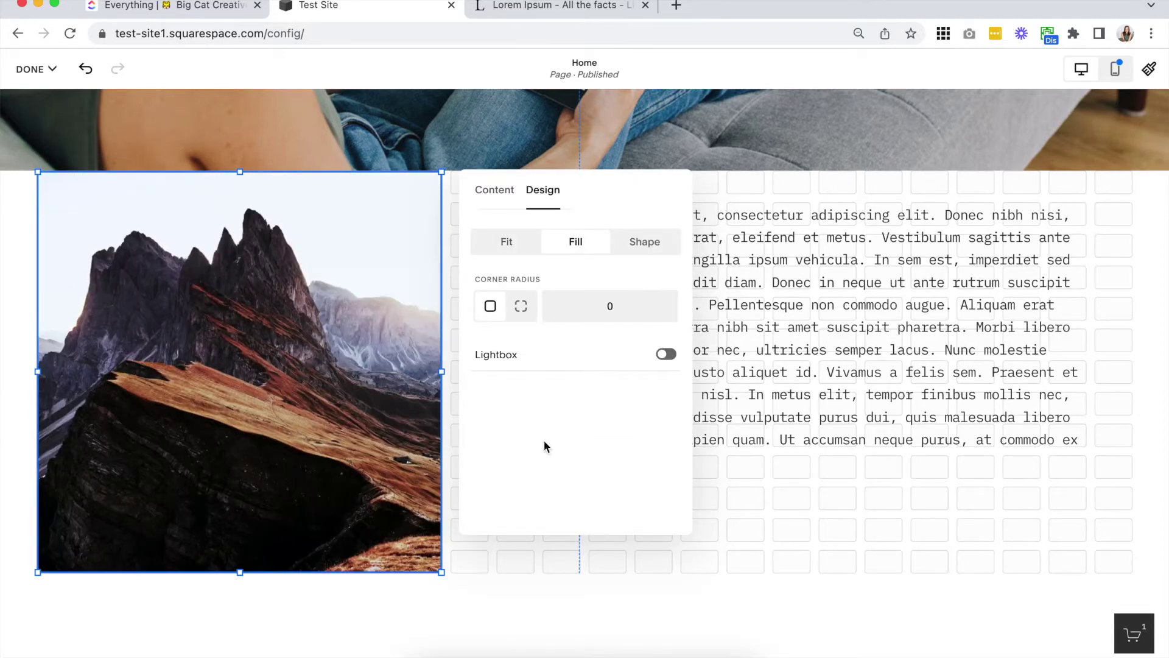
pyautogui.click(791, 506)
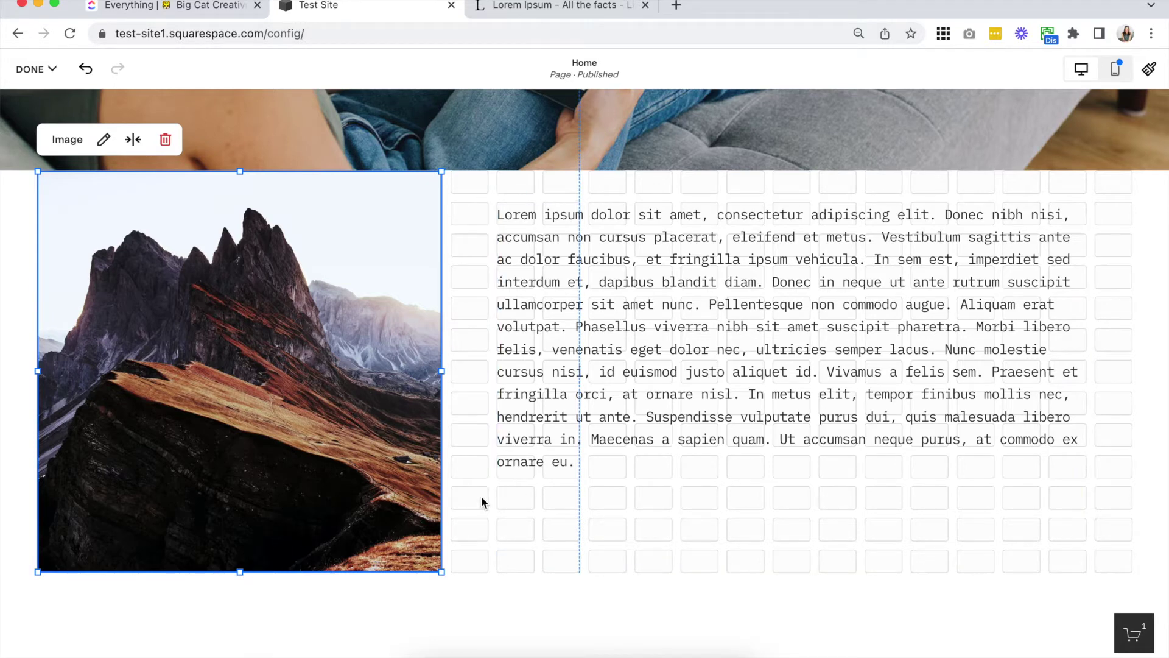
pyautogui.moveTo(37, 370); pyautogui.dragTo(5, 375)
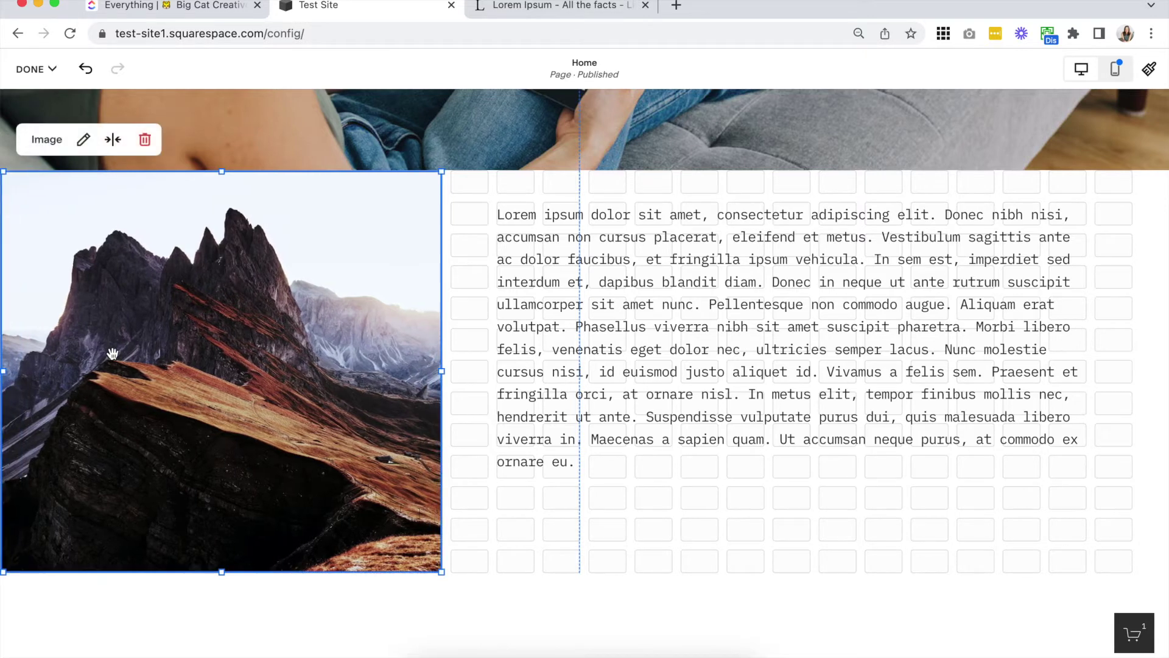
pyautogui.click(459, 332)
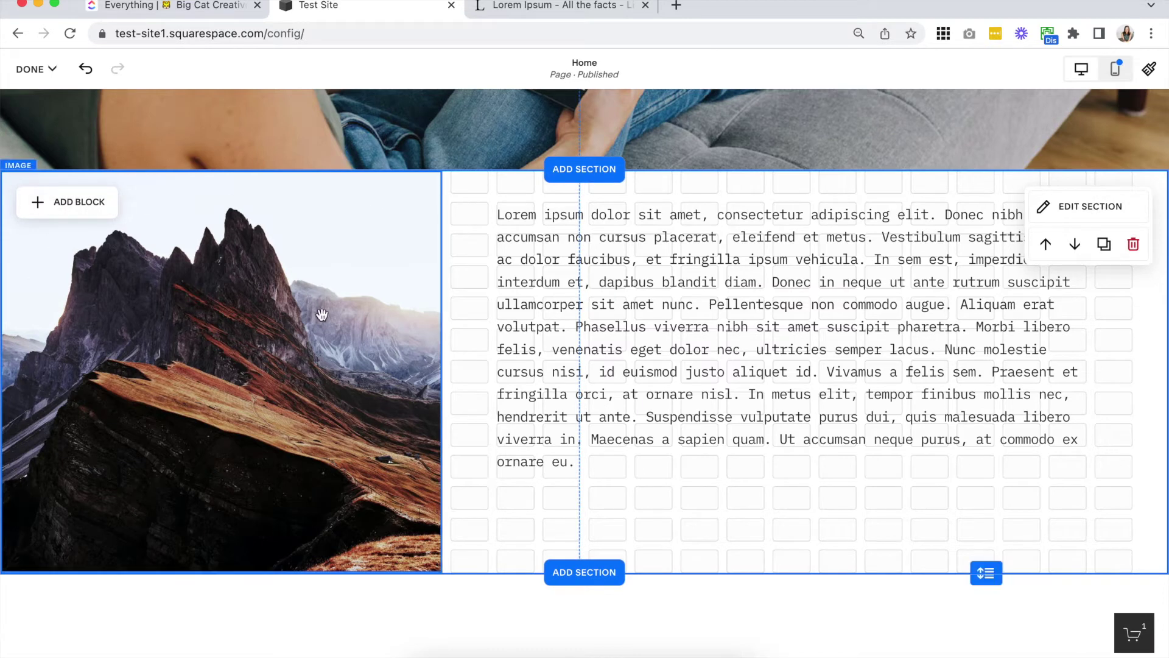
# Try stretching the mountain image across the full section width, then undo it.
pyautogui.click(638, 323)
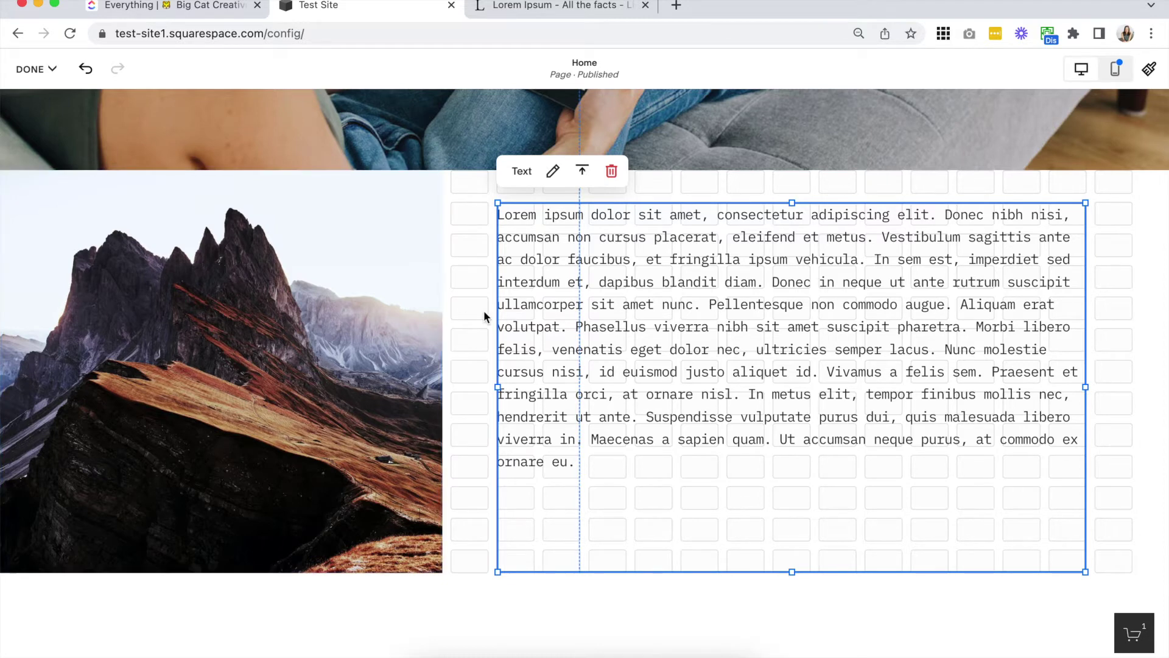
pyautogui.press('Escape')
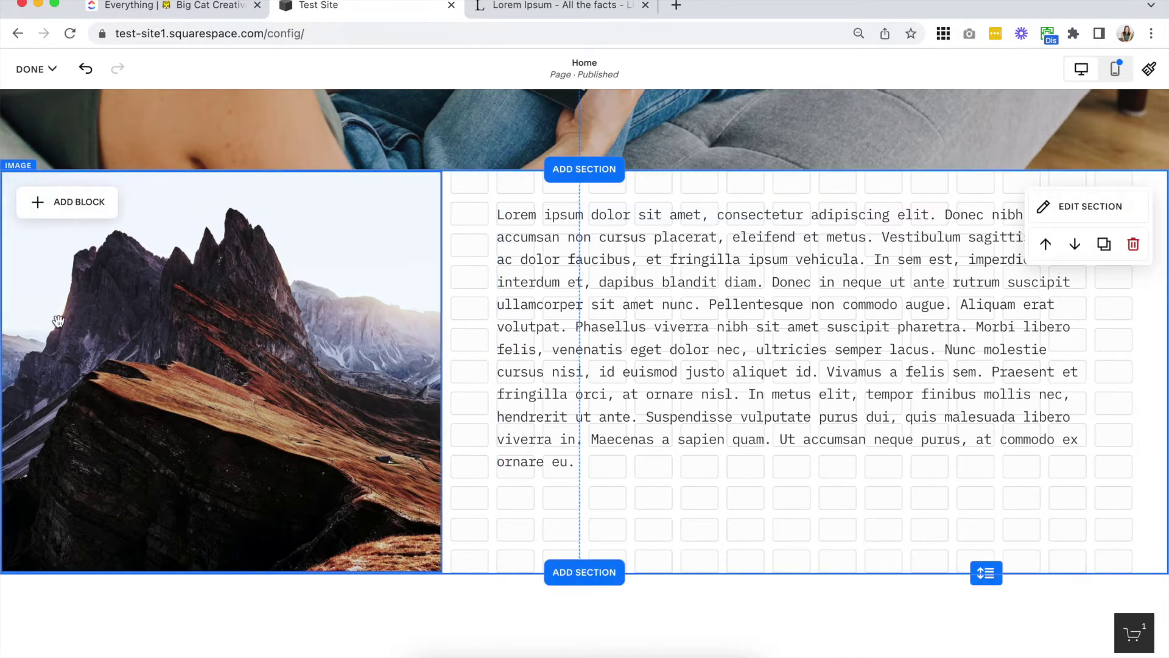
pyautogui.click(17, 366)
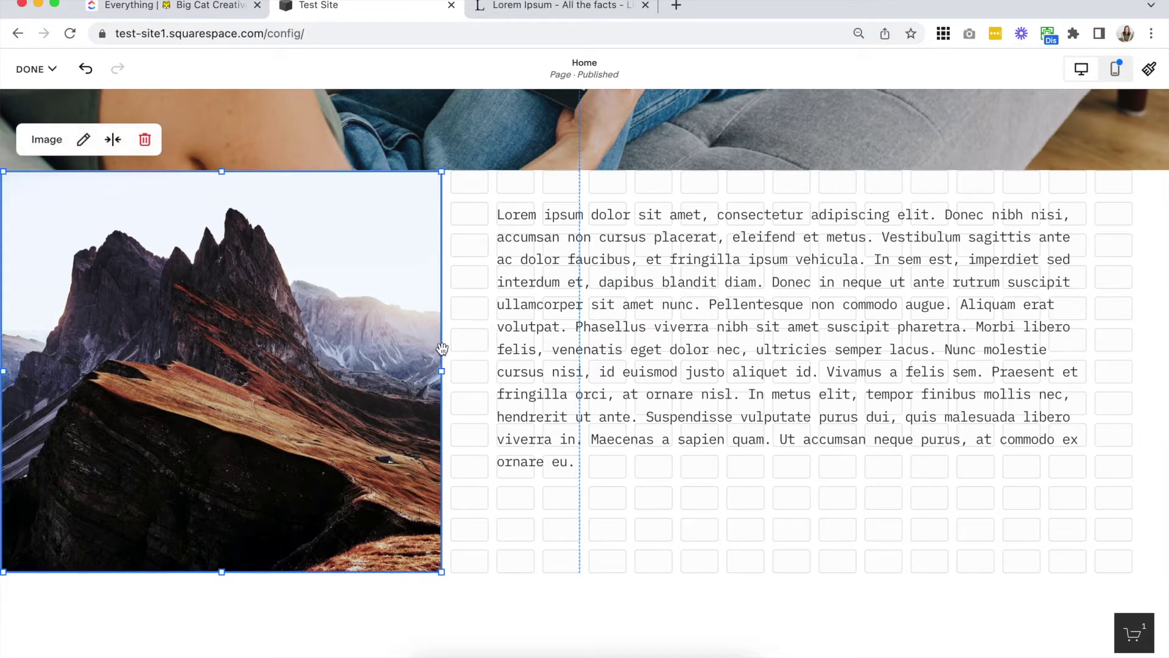
pyautogui.moveTo(441, 371); pyautogui.dragTo(1165, 352)
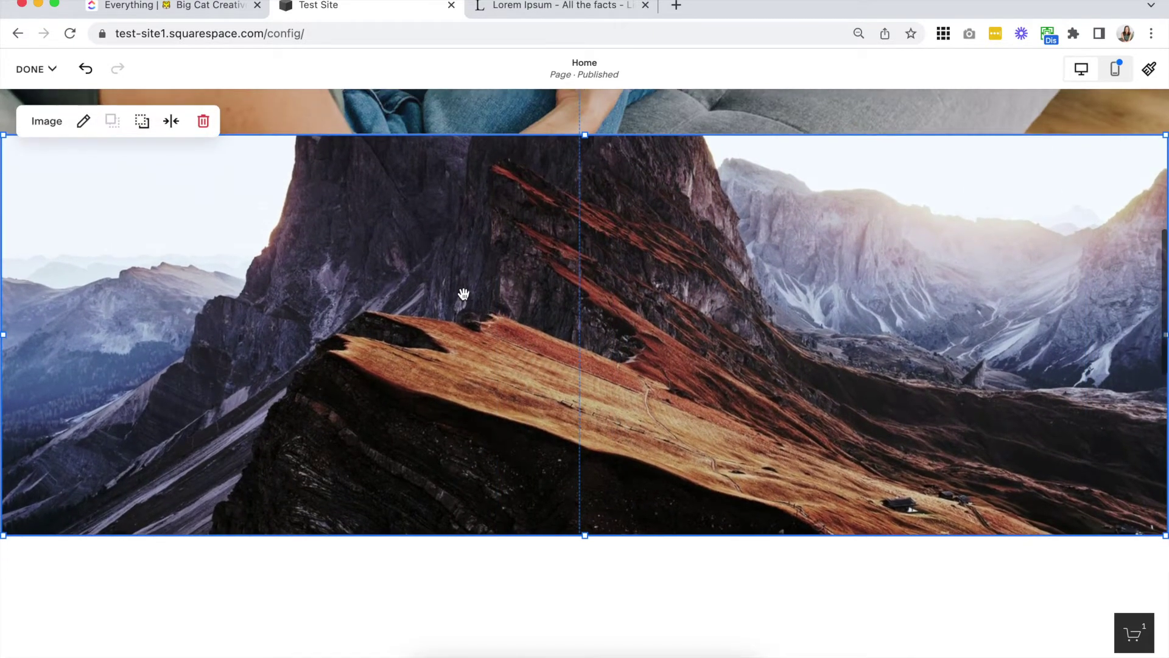
pyautogui.hotkey('ctrl', 'z')
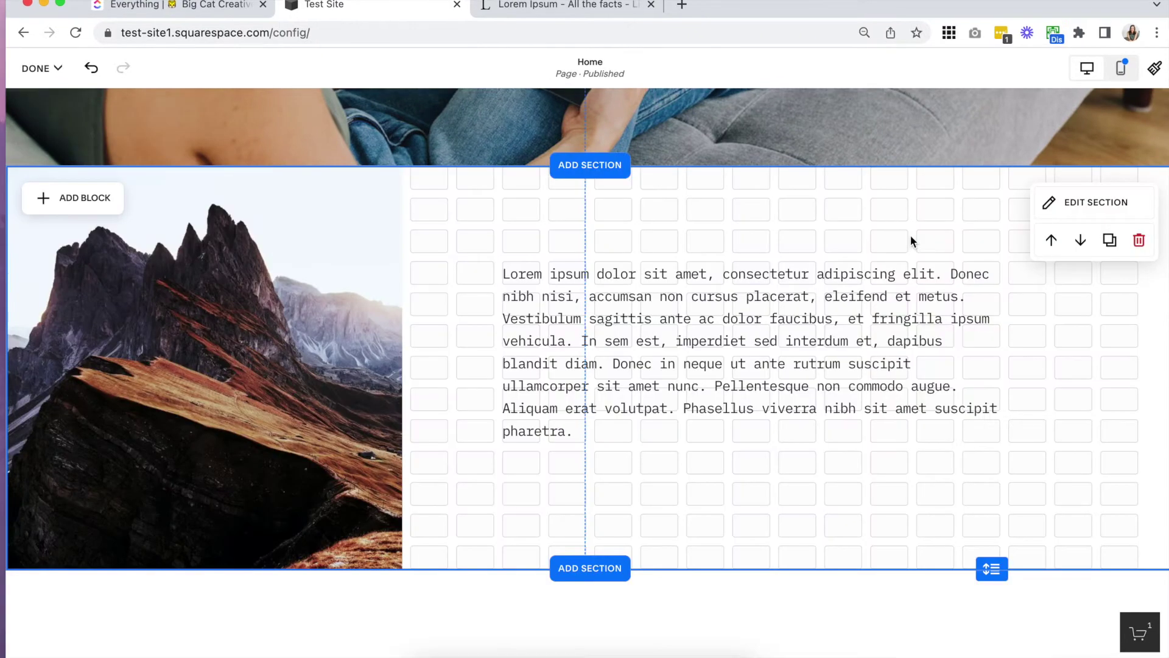
pyautogui.click(1057, 203)
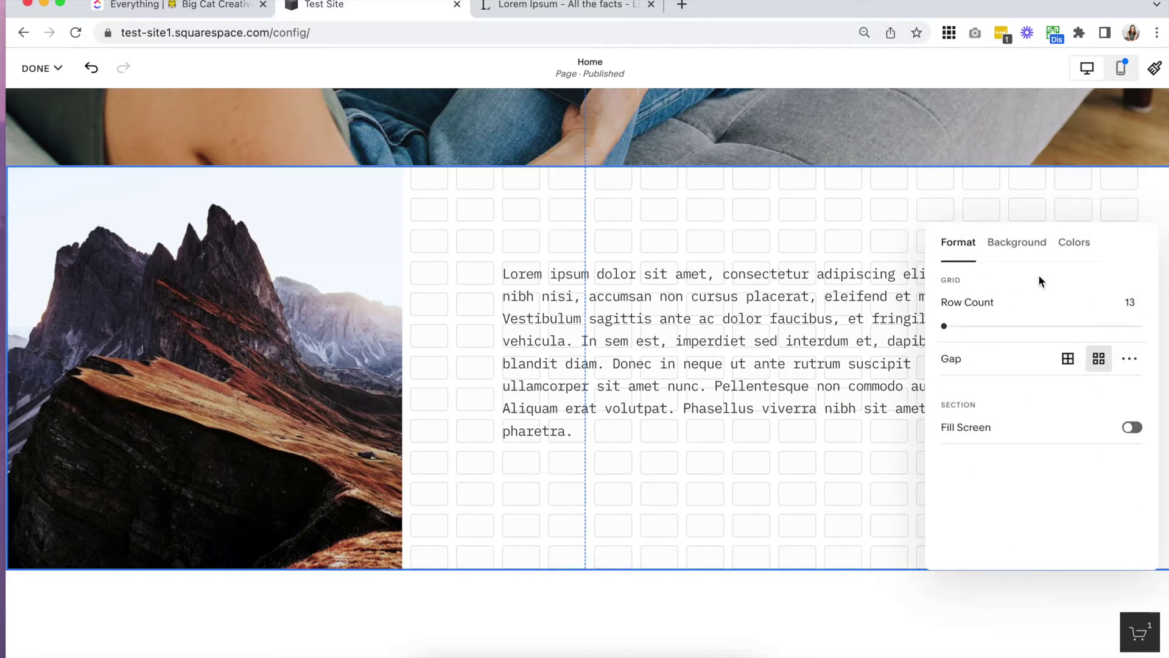
pyautogui.click(713, 204)
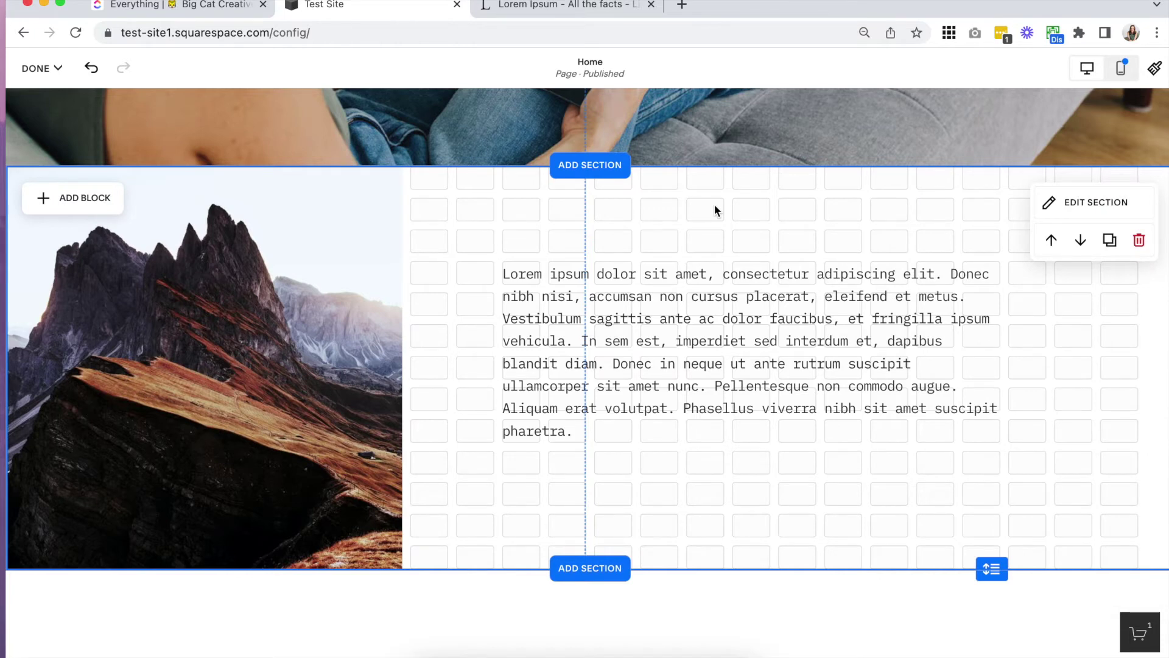
pyautogui.click(789, 274)
pyautogui.moveTo(1023, 384); pyautogui.dragTo(1047, 366)
pyautogui.click(974, 252)
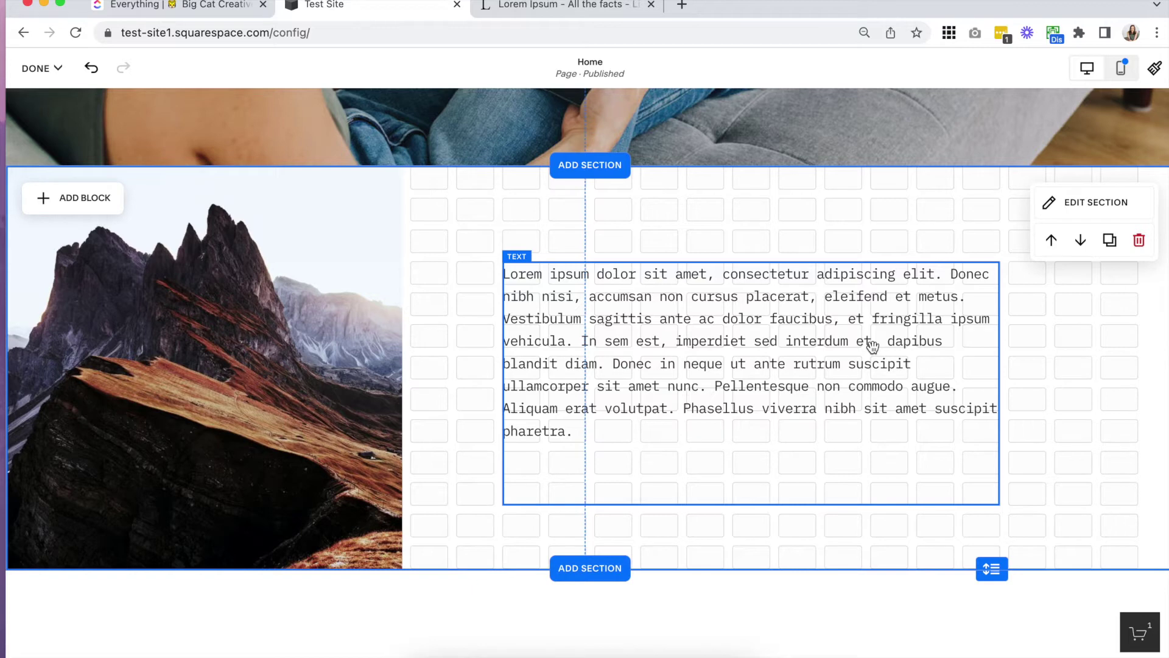
pyautogui.scroll(-1, 822, 274)
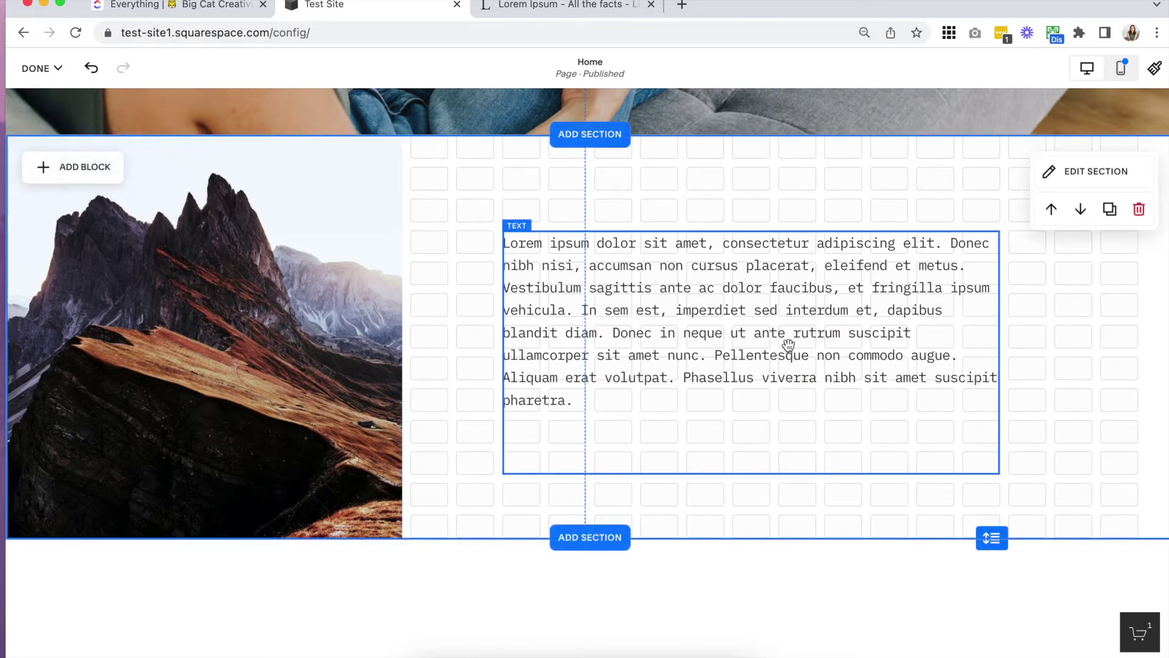
pyautogui.click(658, 291)
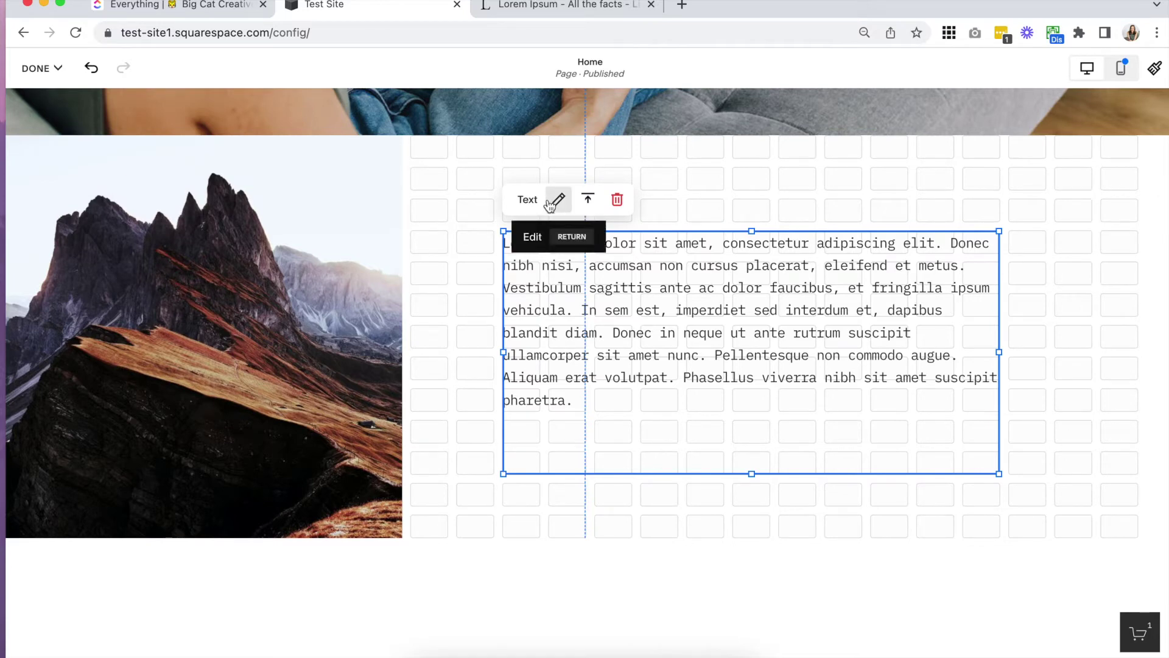
pyautogui.press('Escape')
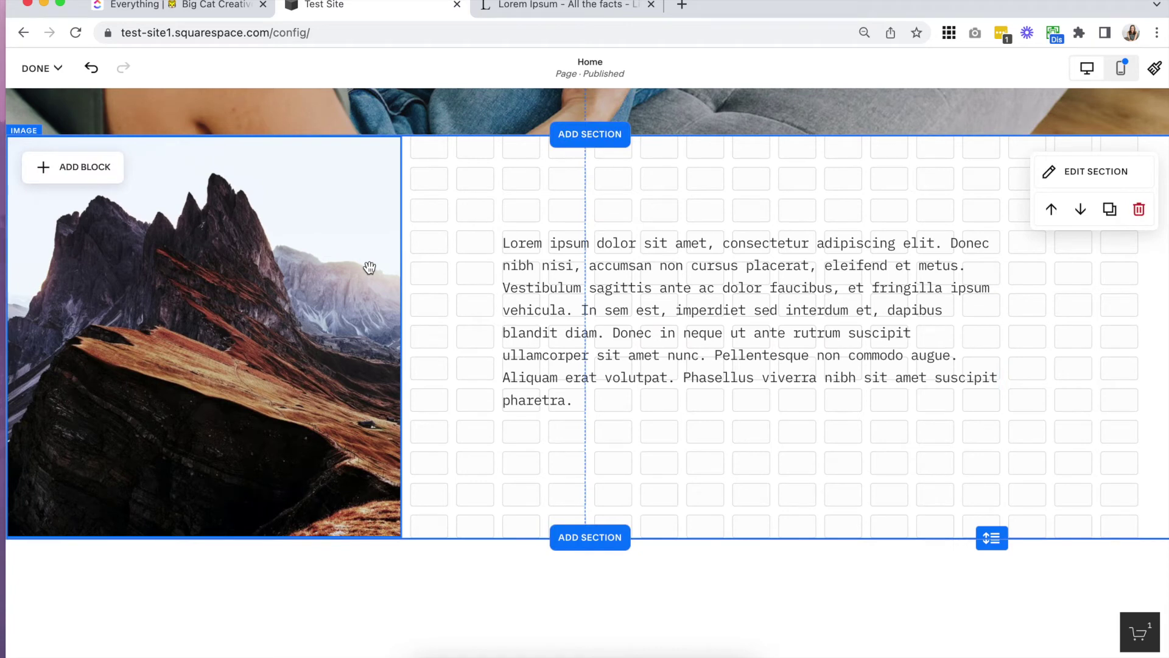
pyautogui.click(540, 264)
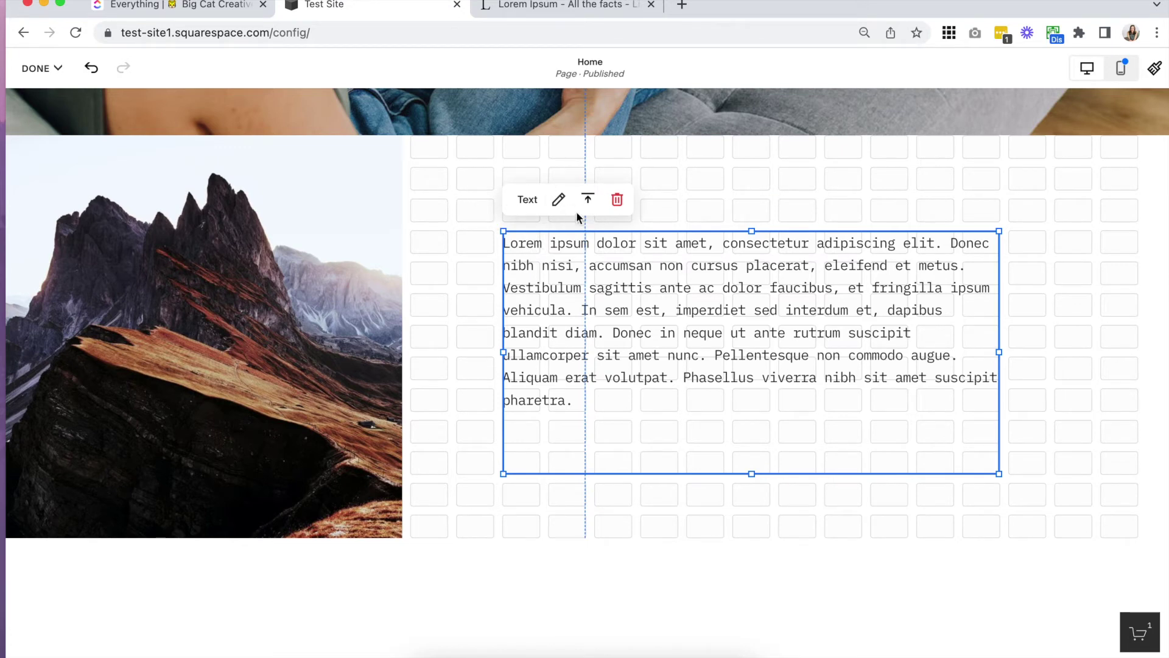
# Make the Lorem ipsum text block taller, lowering its bottom edge and raising its top one row.
pyautogui.click(641, 158)
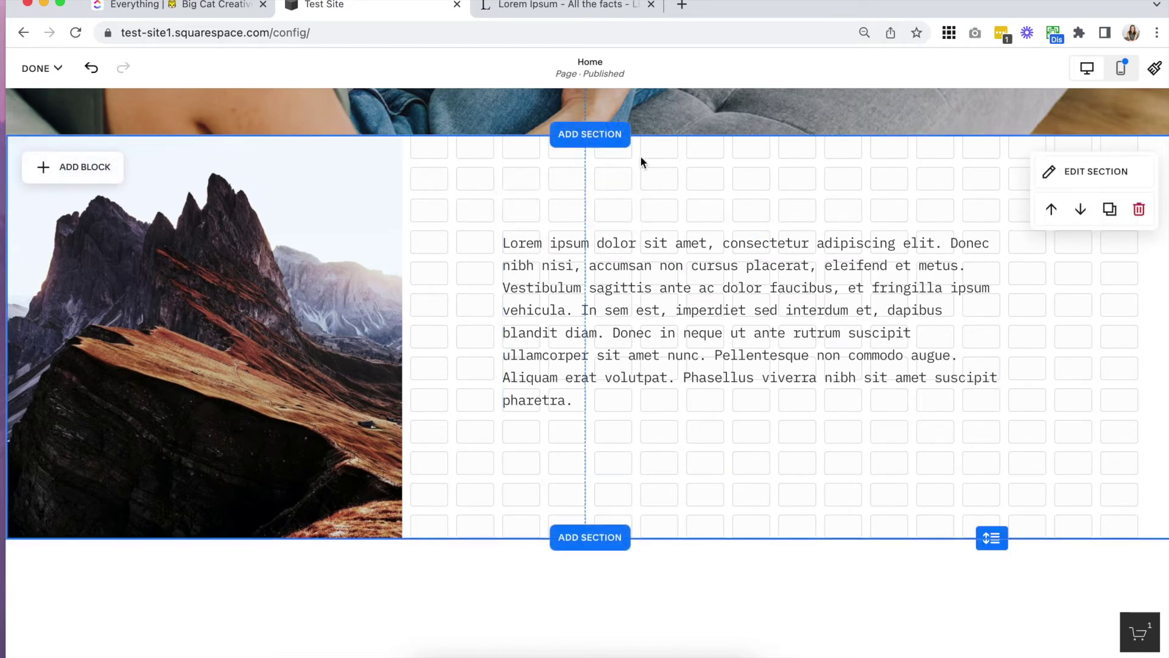
pyautogui.click(240, 347)
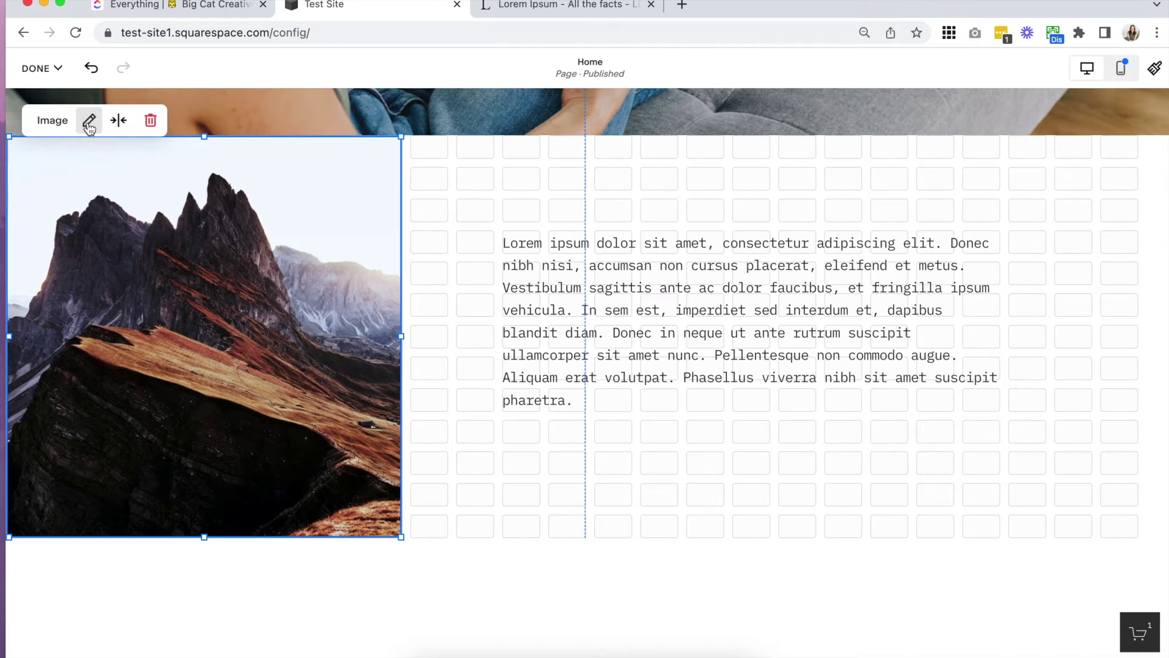
pyautogui.click(752, 470)
pyautogui.moveTo(754, 473); pyautogui.dragTo(752, 501)
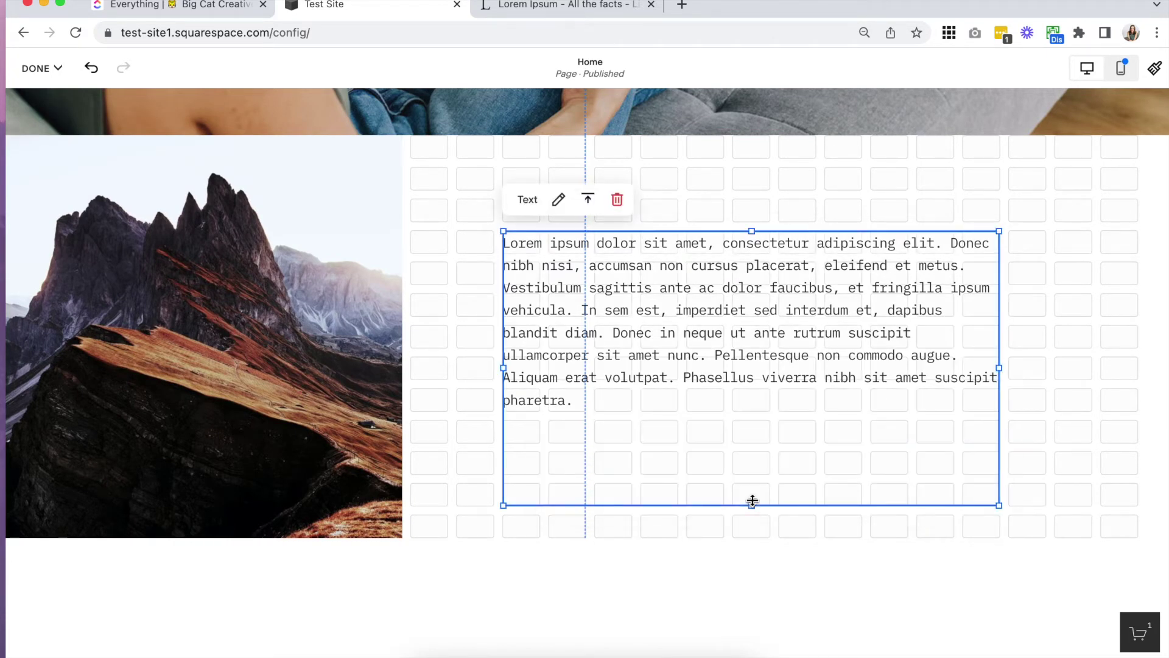
pyautogui.moveTo(753, 232); pyautogui.dragTo(754, 199)
pyautogui.click(622, 397)
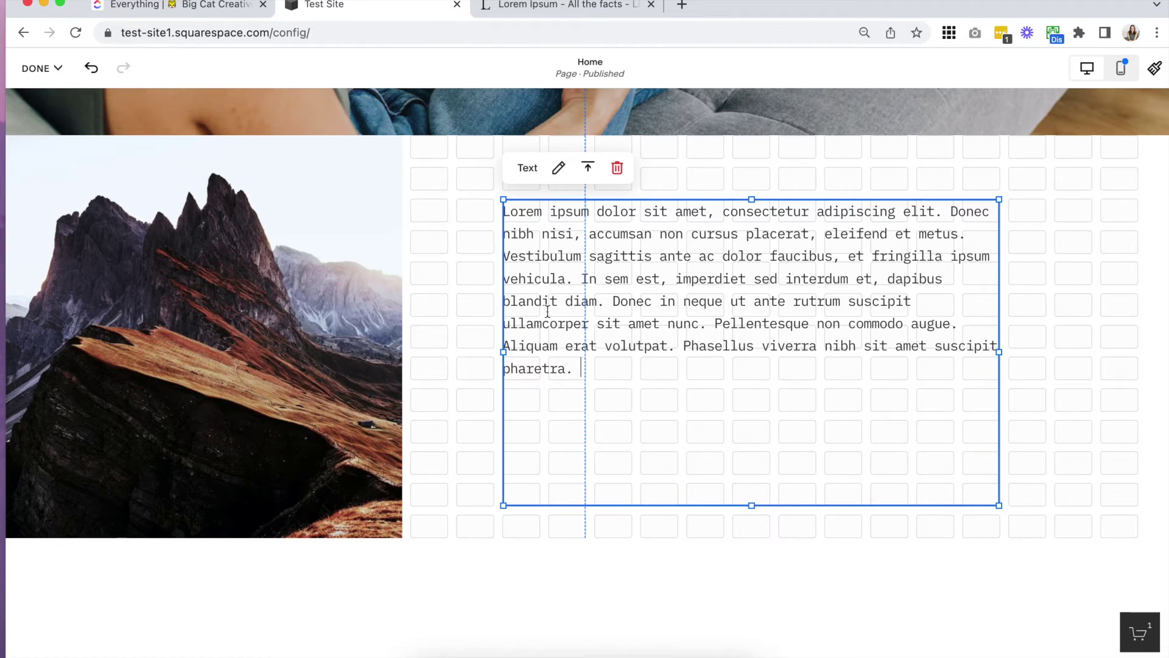
pyautogui.tripleClick(585, 370)
pyautogui.click(454, 237)
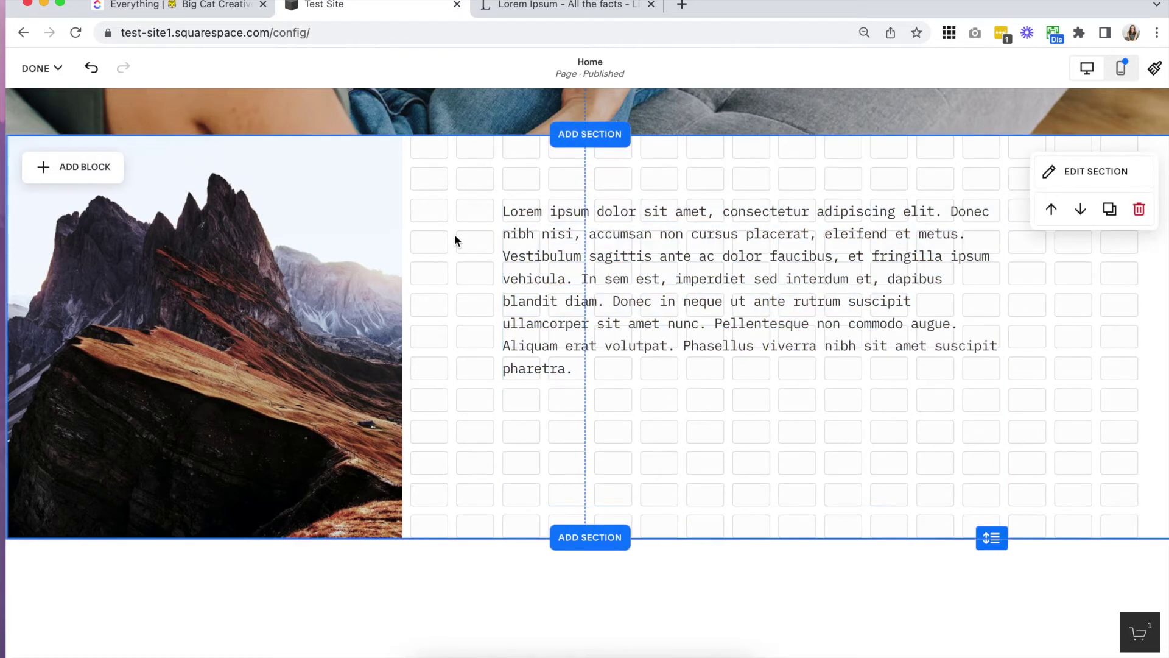
pyautogui.click(663, 408)
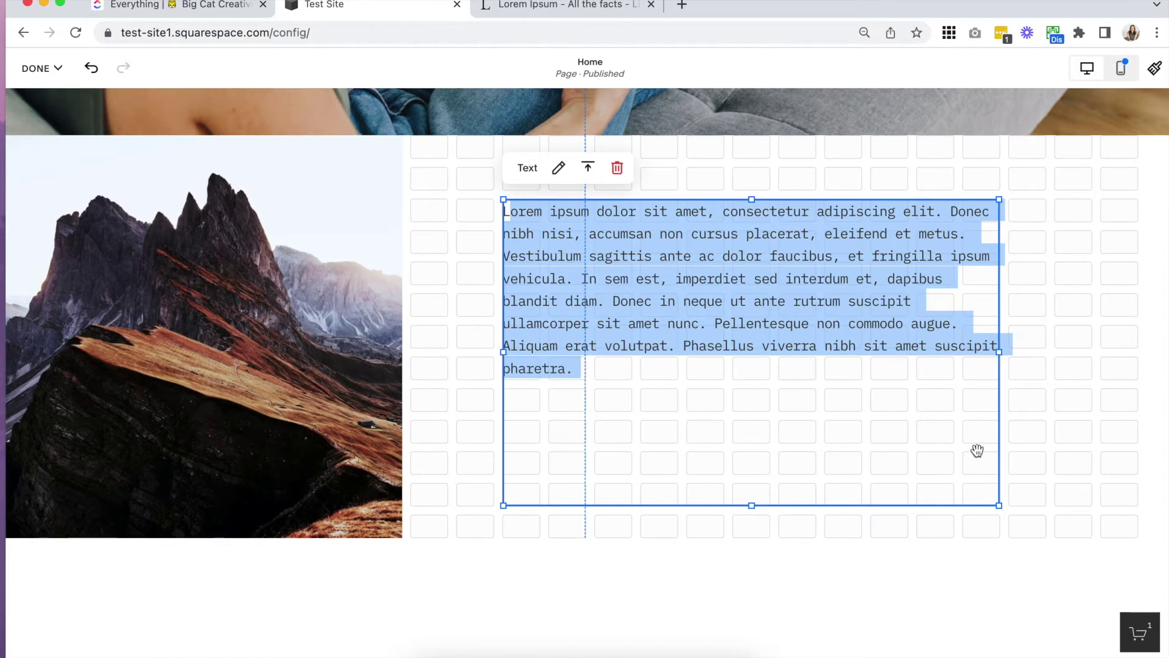
# Drag the Lorem ipsum text block's bottom edge down below the mountain photo.
pyautogui.click(828, 400)
pyautogui.hotkey('ctrl', 'a')
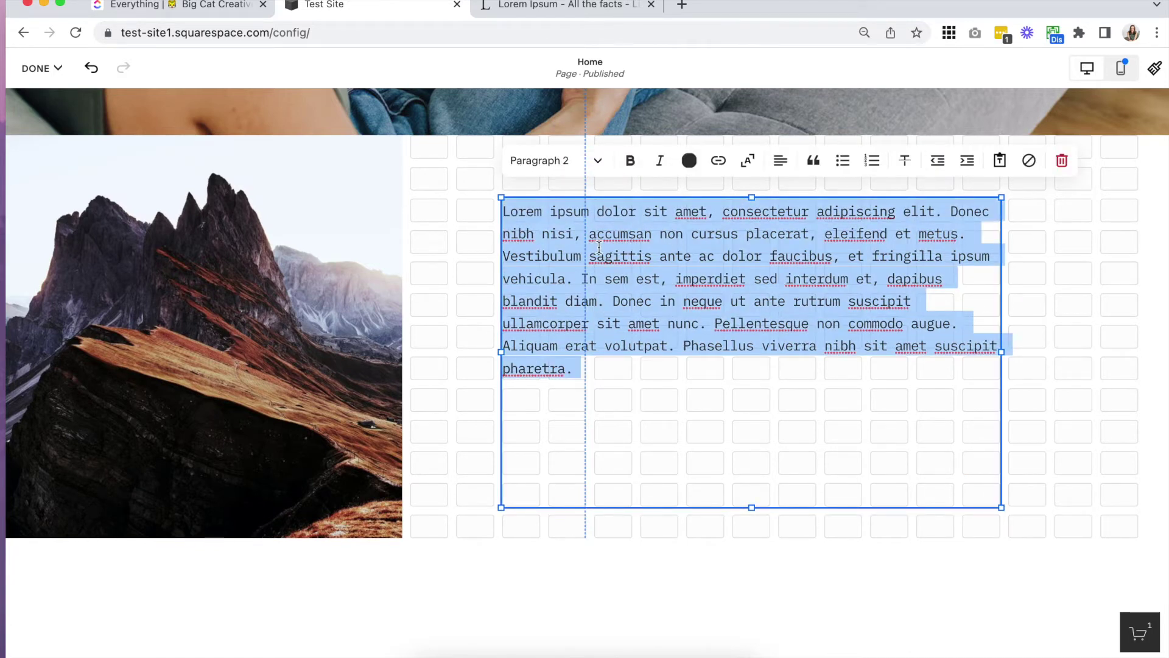
pyautogui.scroll(-1, 484, 330)
pyautogui.click(457, 431)
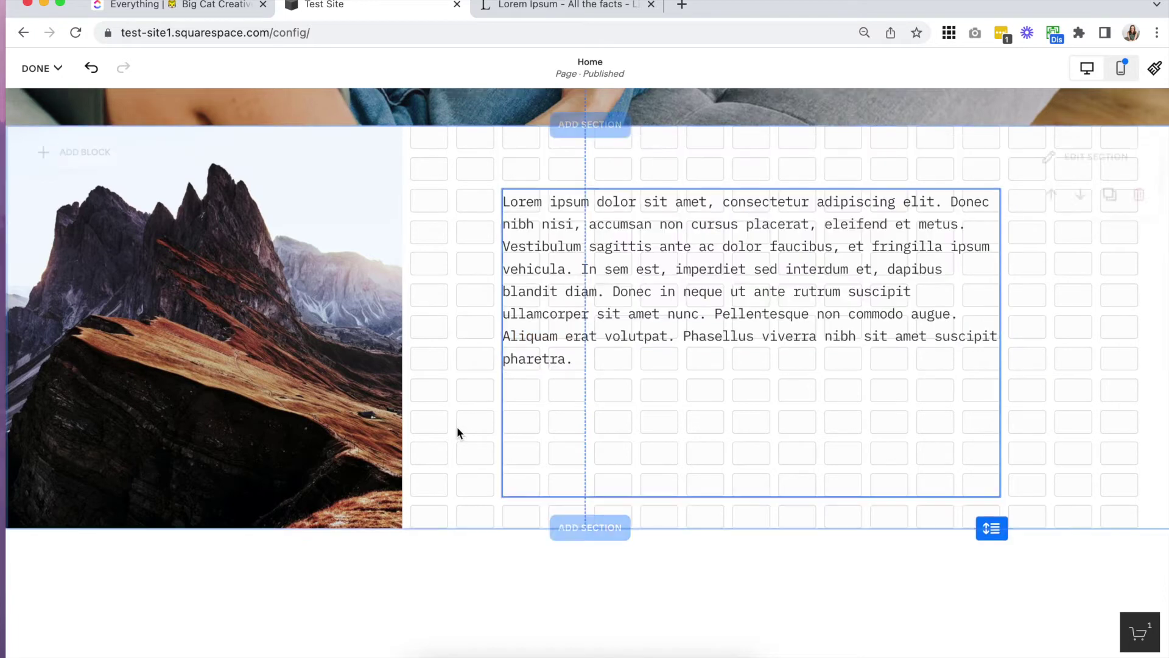
pyautogui.click(747, 498)
pyautogui.moveTo(751, 504); pyautogui.dragTo(751, 609)
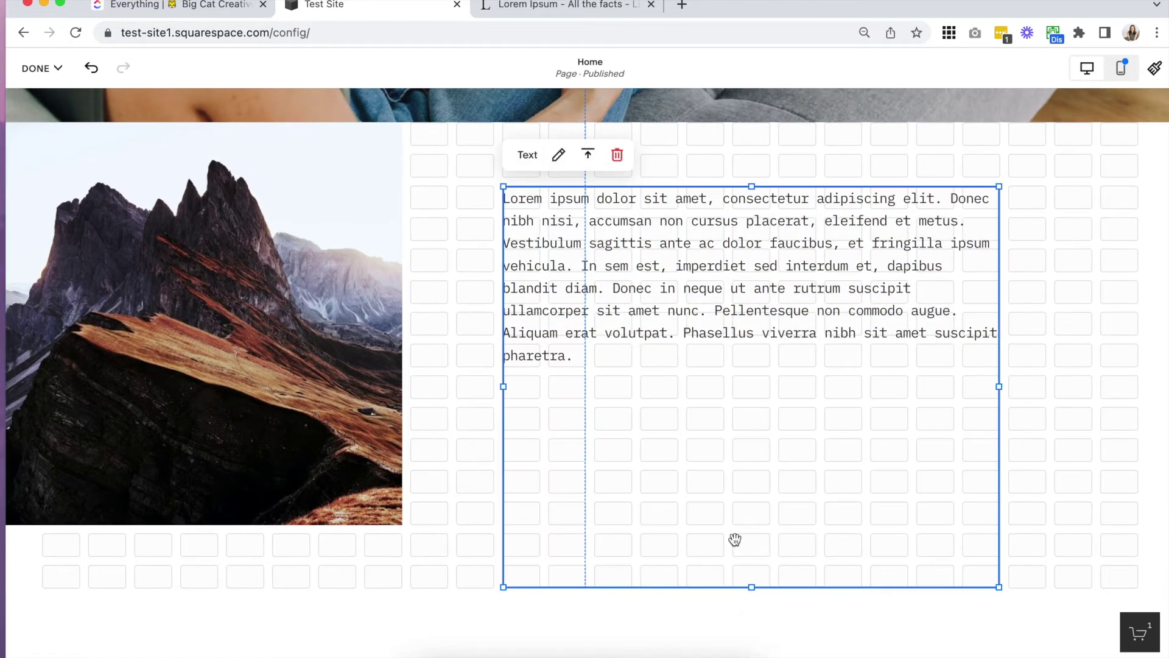
pyautogui.click(635, 334)
pyautogui.moveTo(616, 347); pyautogui.dragTo(507, 197)
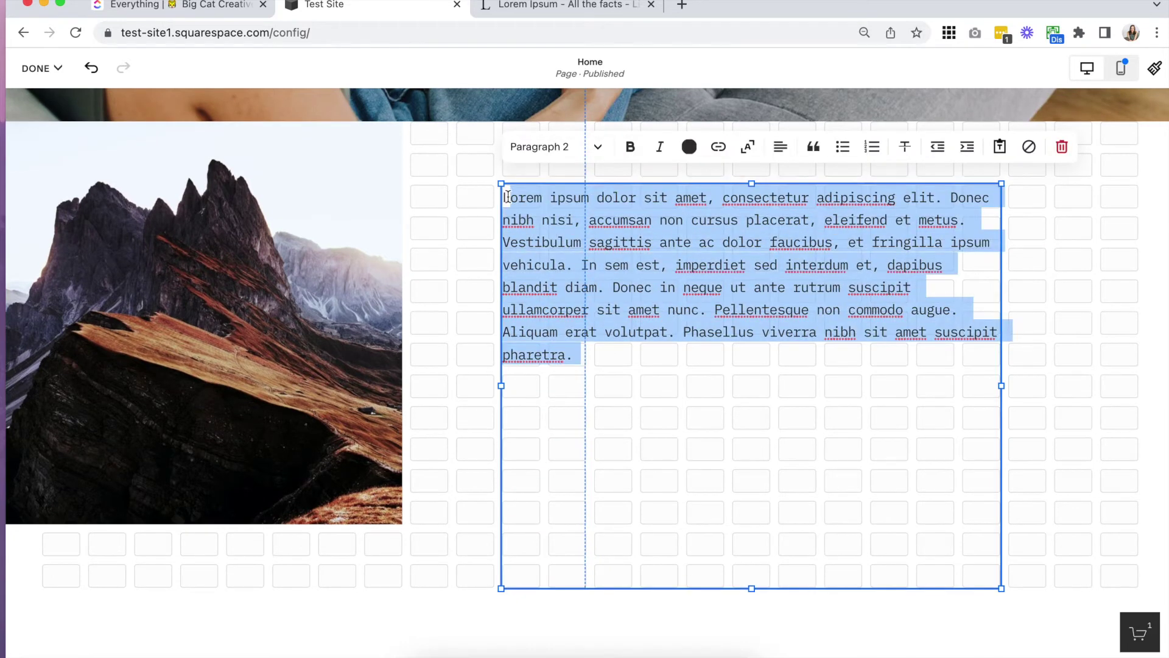
pyautogui.click(437, 256)
pyautogui.click(725, 307)
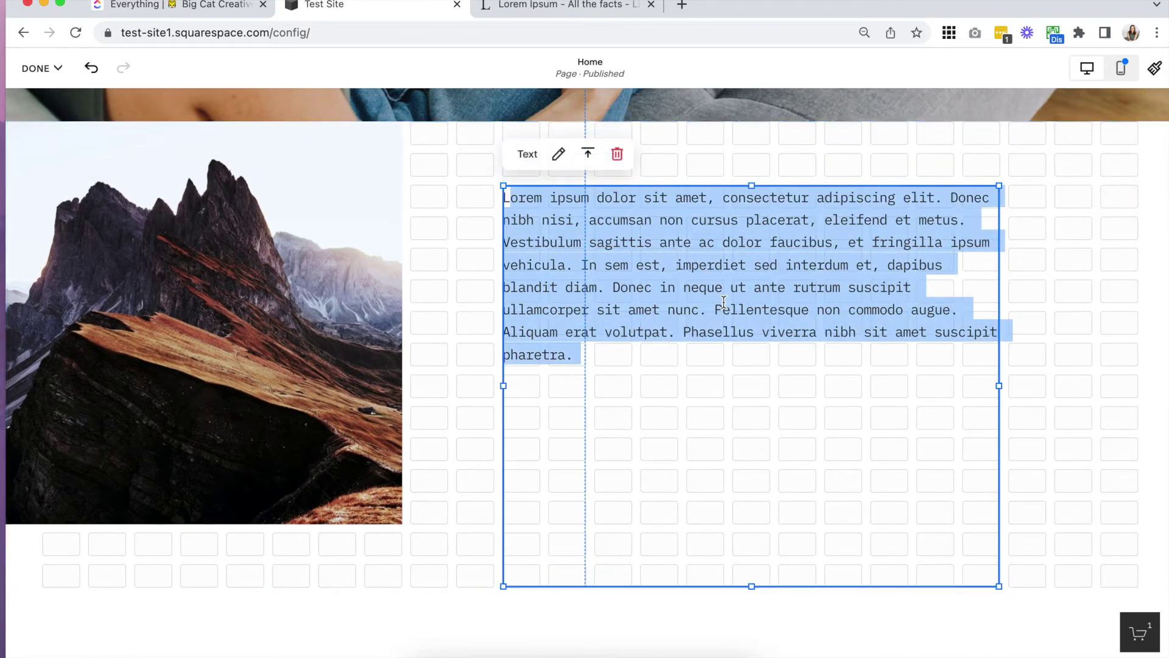
pyautogui.moveTo(752, 594); pyautogui.dragTo(753, 607)
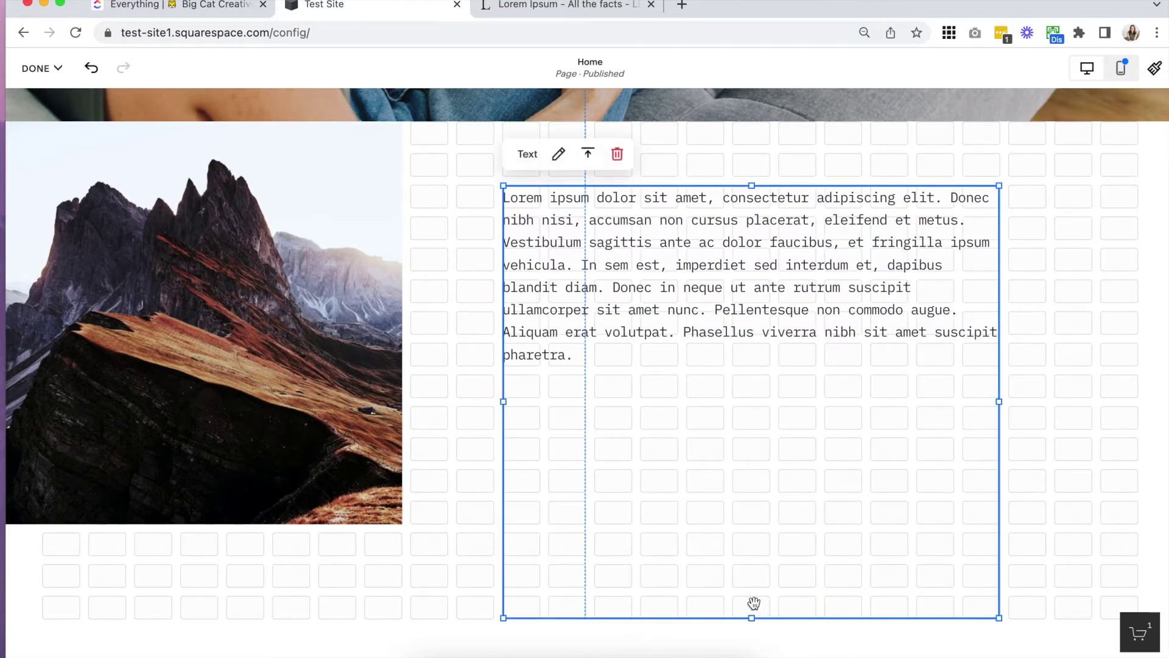
# Centre the lorem text vertically and shorten the text block from the bottom.
pyautogui.click(580, 154)
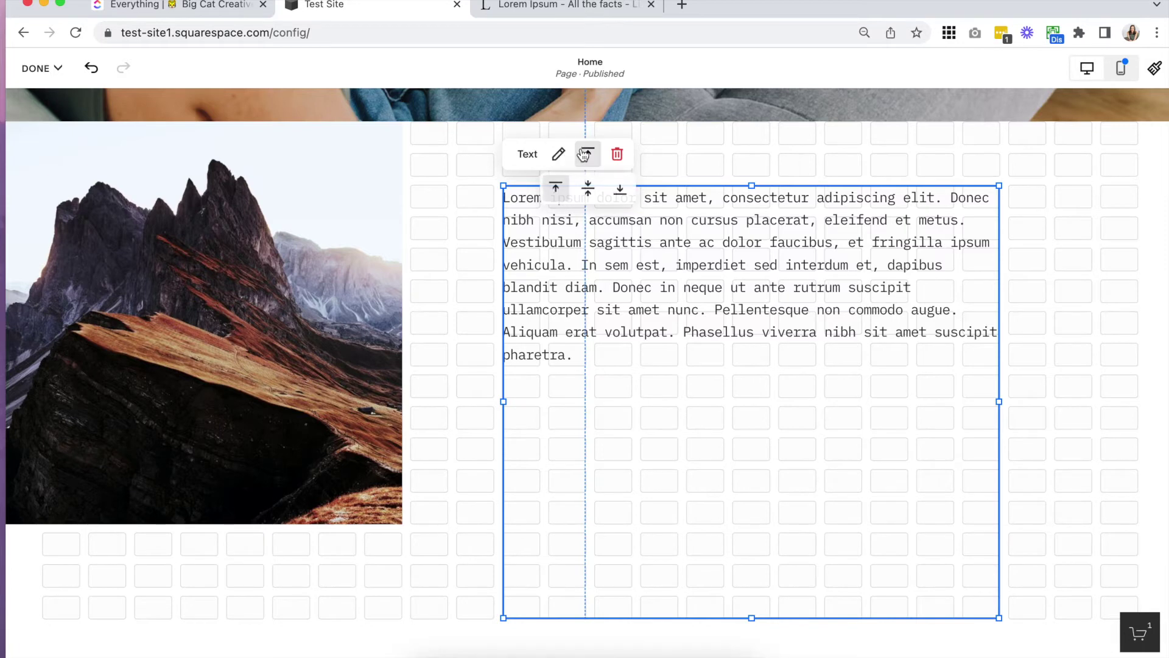
pyautogui.click(584, 156)
pyautogui.click(583, 156)
pyautogui.click(589, 189)
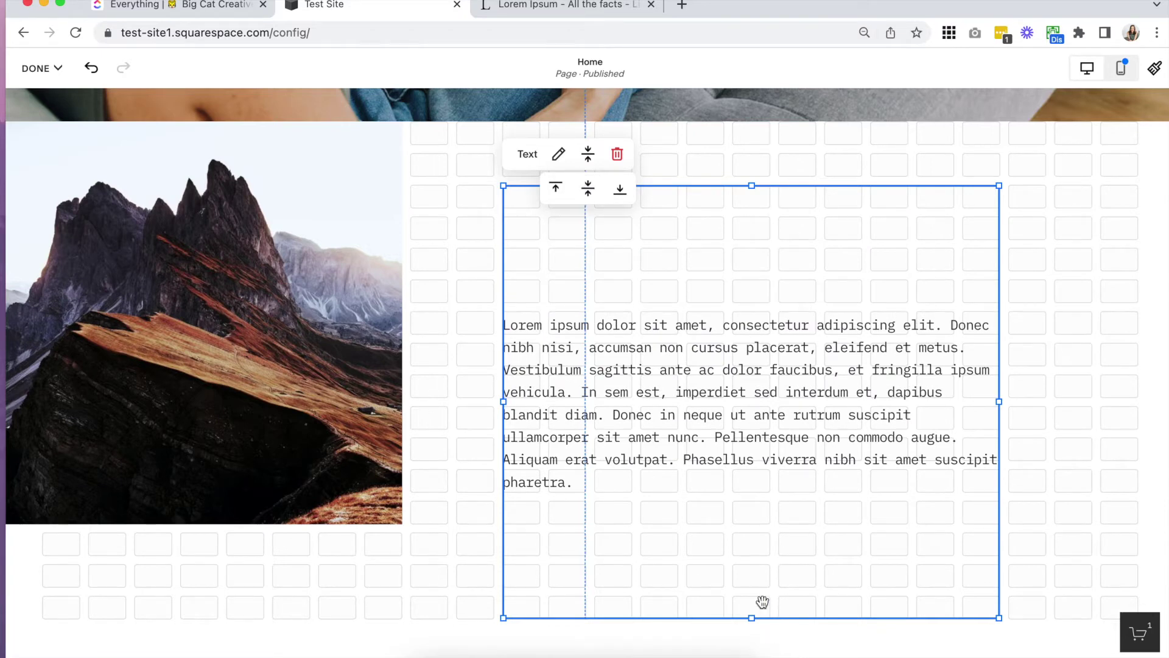
pyautogui.moveTo(754, 616); pyautogui.dragTo(743, 347)
pyautogui.moveTo(743, 290); pyautogui.dragTo(743, 289)
pyautogui.moveTo(752, 364); pyautogui.dragTo(749, 269)
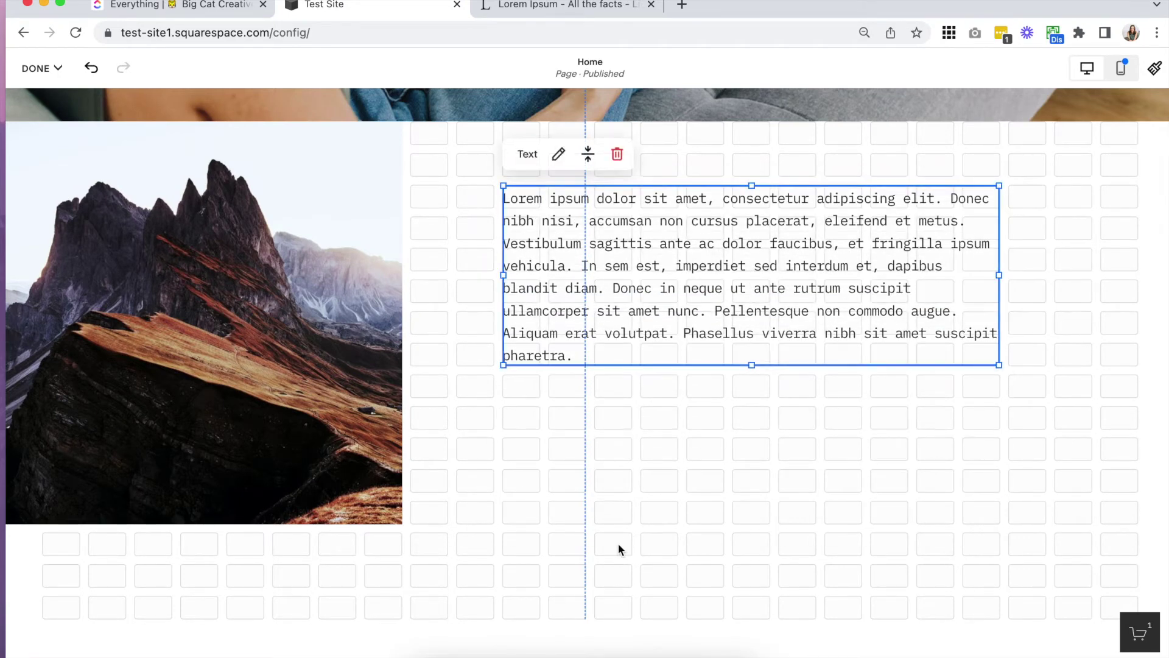
# Add test paragraphs like 'dsadsa' after the text, delete them, and lengthen the block.
pyautogui.click(599, 355)
pyautogui.press('Return')
pyautogui.write('dsadsa')
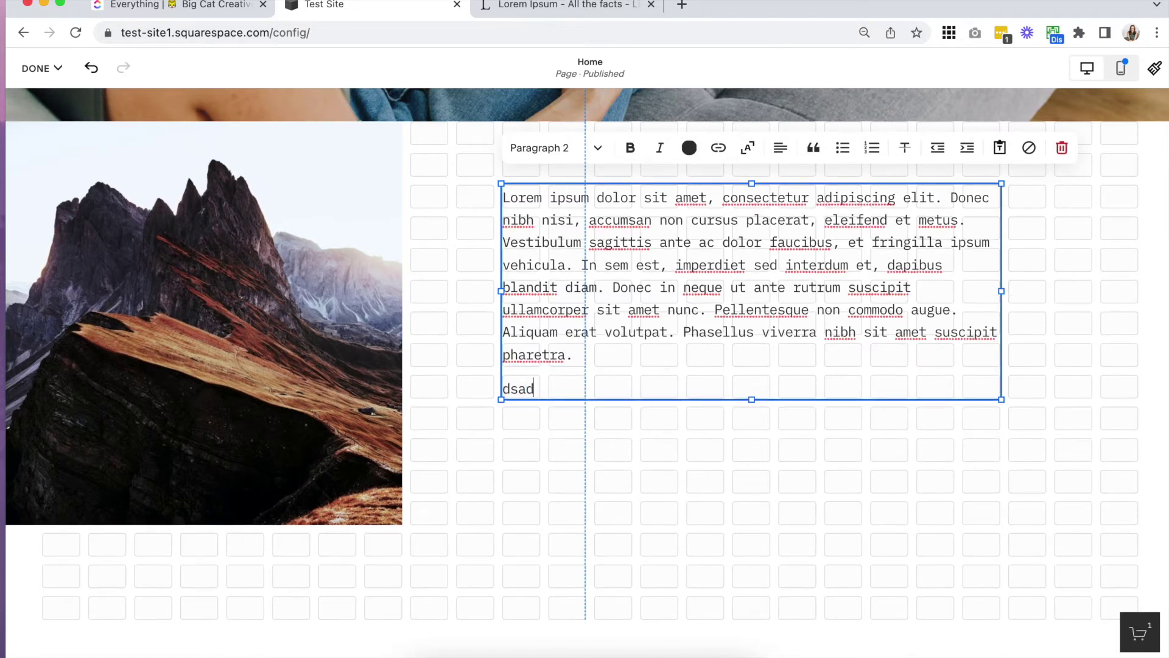
pyautogui.press('Return')
pyautogui.write('dsadsa')
pyautogui.press('Return')
pyautogui.write('dasdsa')
pyautogui.press('BackSpace')
pyautogui.press('BackSpace')
pyautogui.press('BackSpace')
pyautogui.press('BackSpace')
pyautogui.press('BackSpace')
pyautogui.press('BackSpace')
pyautogui.press('BackSpace')
pyautogui.press('BackSpace')
pyautogui.press('BackSpace')
pyautogui.press('BackSpace')
pyautogui.press('BackSpace')
pyautogui.press('BackSpace')
pyautogui.press('BackSpace')
pyautogui.press('BackSpace')
pyautogui.press('BackSpace')
pyautogui.press('BackSpace')
pyautogui.press('BackSpace')
pyautogui.press('BackSpace')
pyautogui.press('BackSpace')
pyautogui.press('BackSpace')
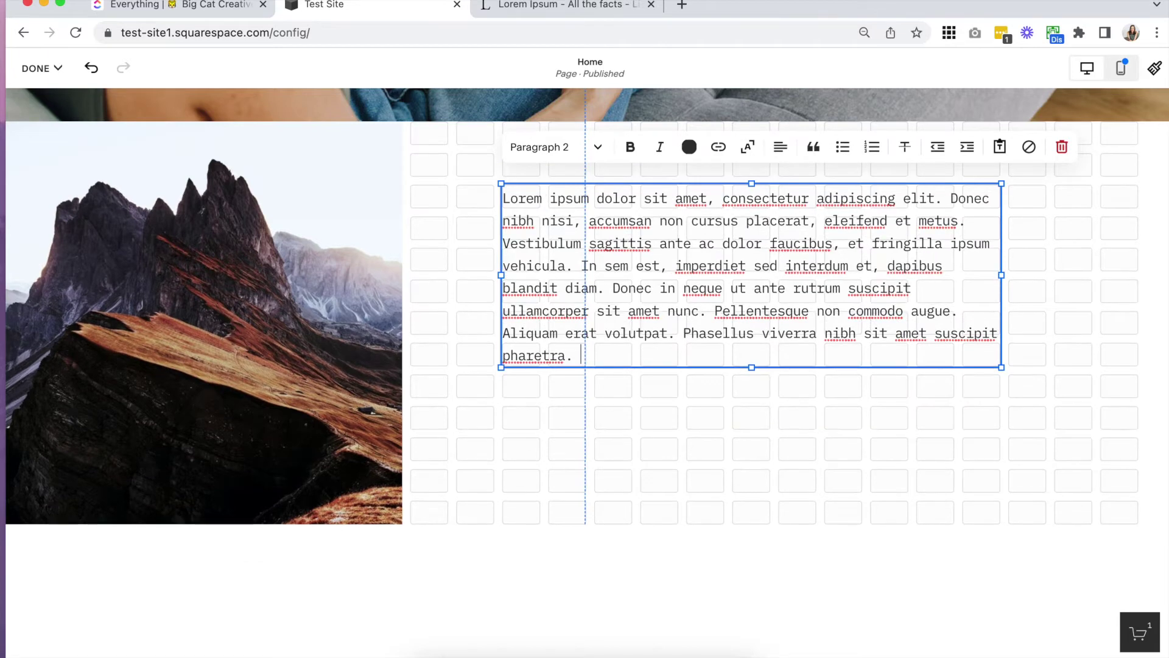
pyautogui.moveTo(752, 369); pyautogui.dragTo(760, 564)
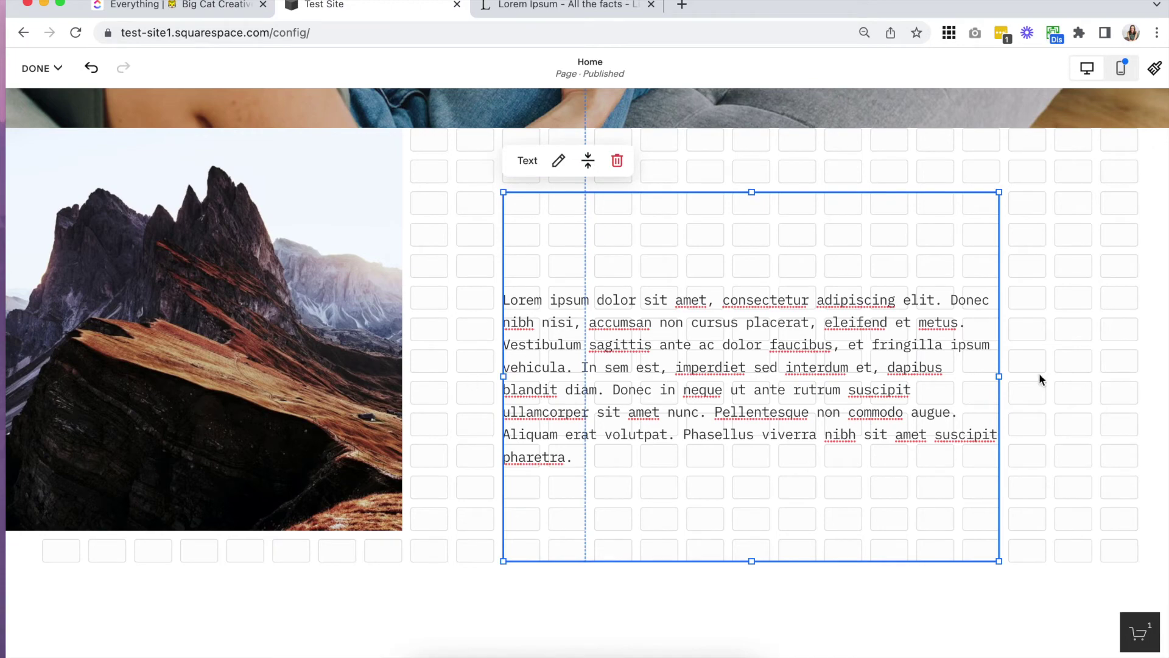
# Narrow the text block, move it up-right, shorten it, and top-align its text.
pyautogui.moveTo(999, 376); pyautogui.dragTo(926, 390)
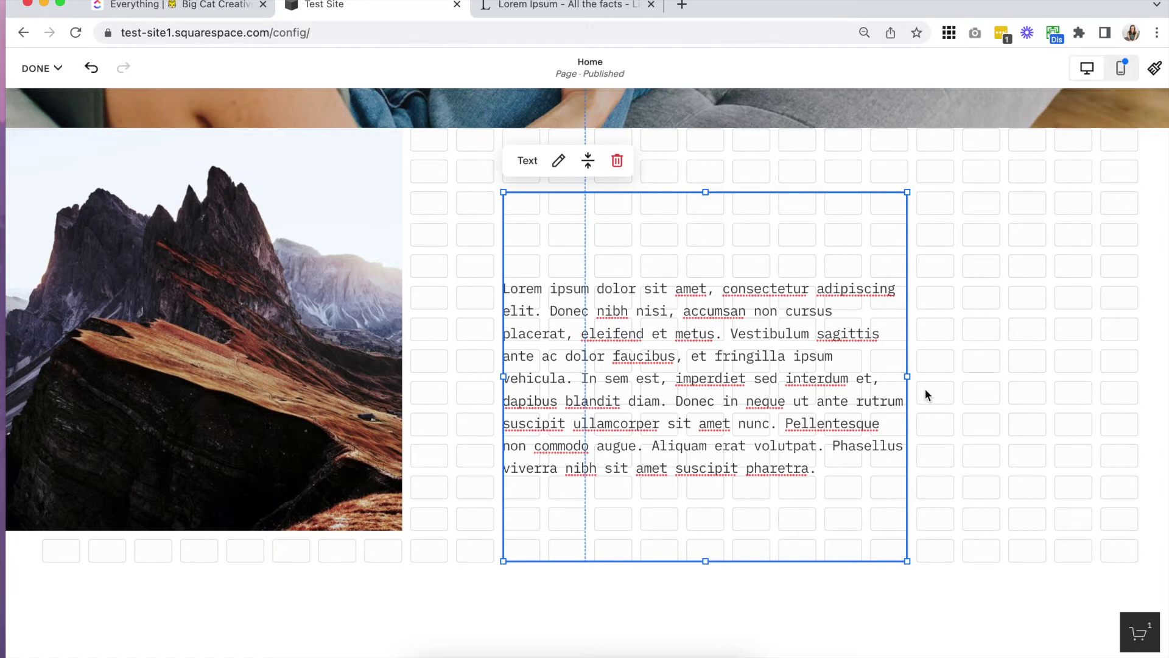
pyautogui.moveTo(706, 560)
pyautogui.mouseDown()
pyautogui.moveTo(715, 434)
pyautogui.moveTo(708, 557)
pyautogui.mouseUp()
pyautogui.click(474, 323)
pyautogui.moveTo(558, 318); pyautogui.dragTo(696, 293)
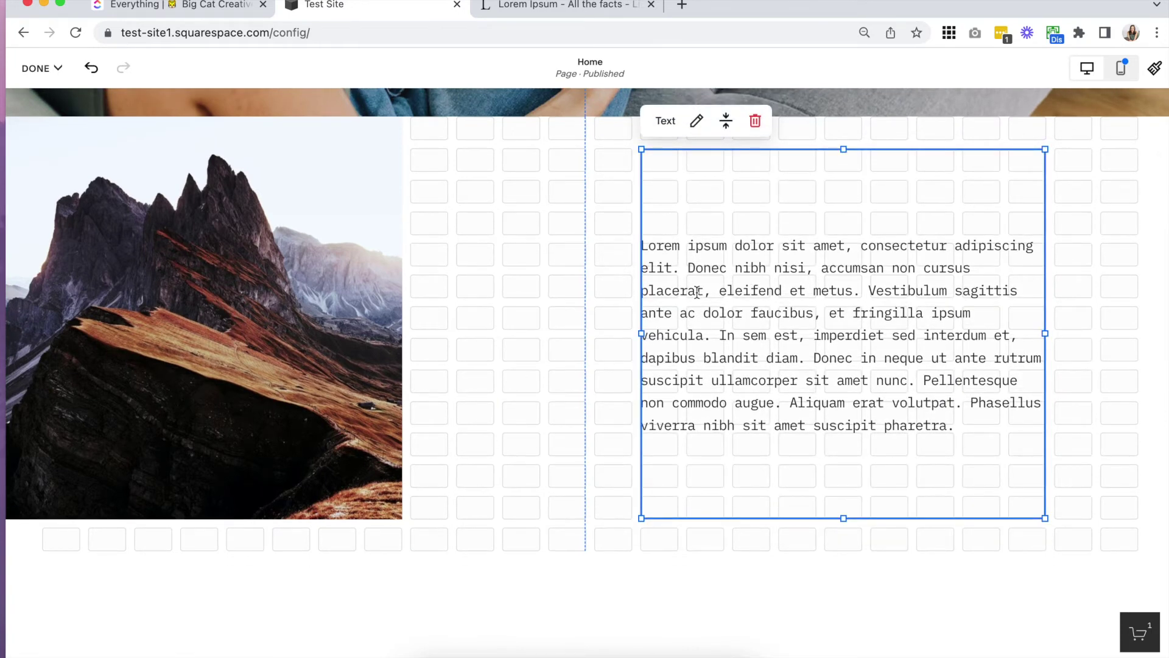
pyautogui.moveTo(845, 519); pyautogui.dragTo(851, 360)
pyautogui.click(726, 120)
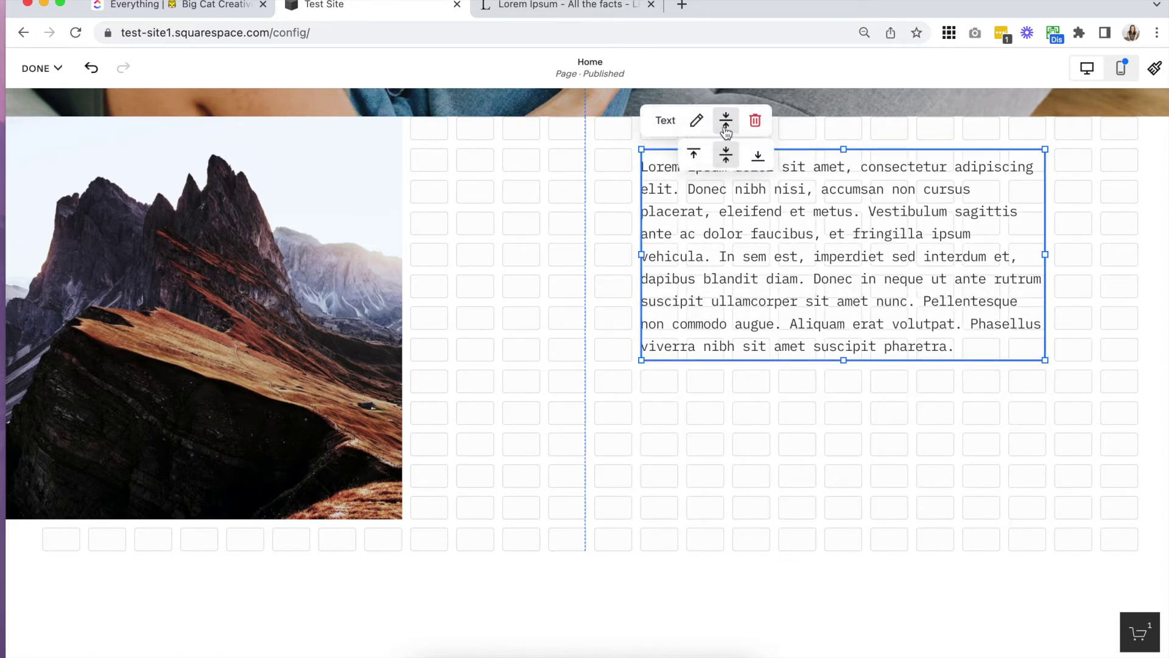
pyautogui.click(694, 154)
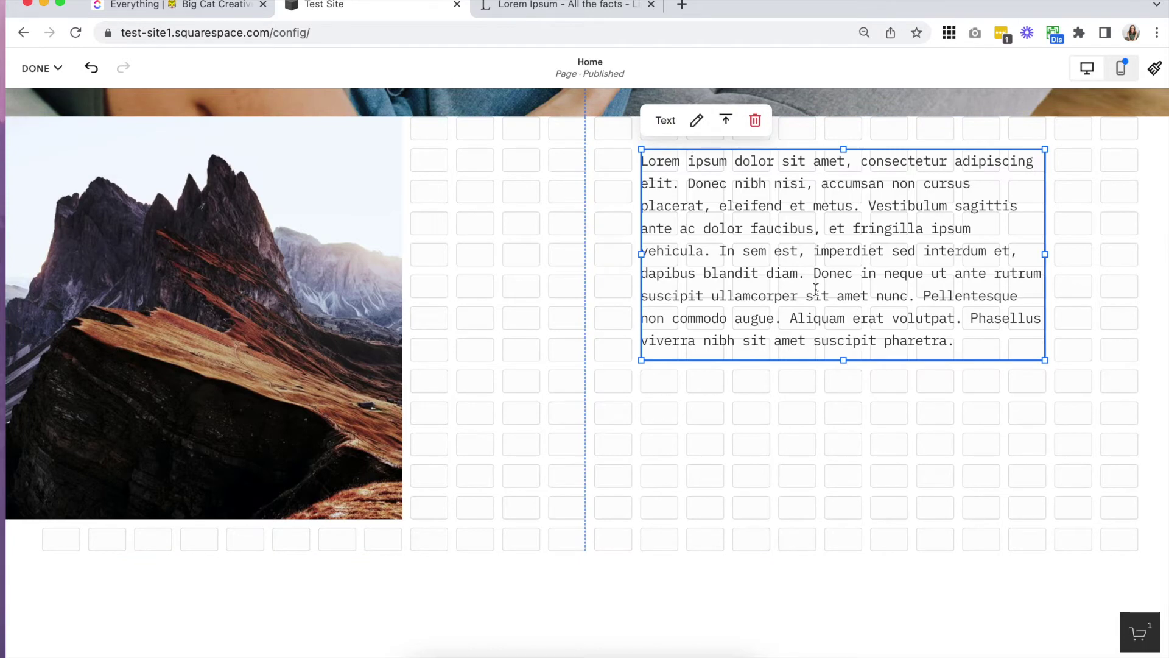
pyautogui.click(546, 300)
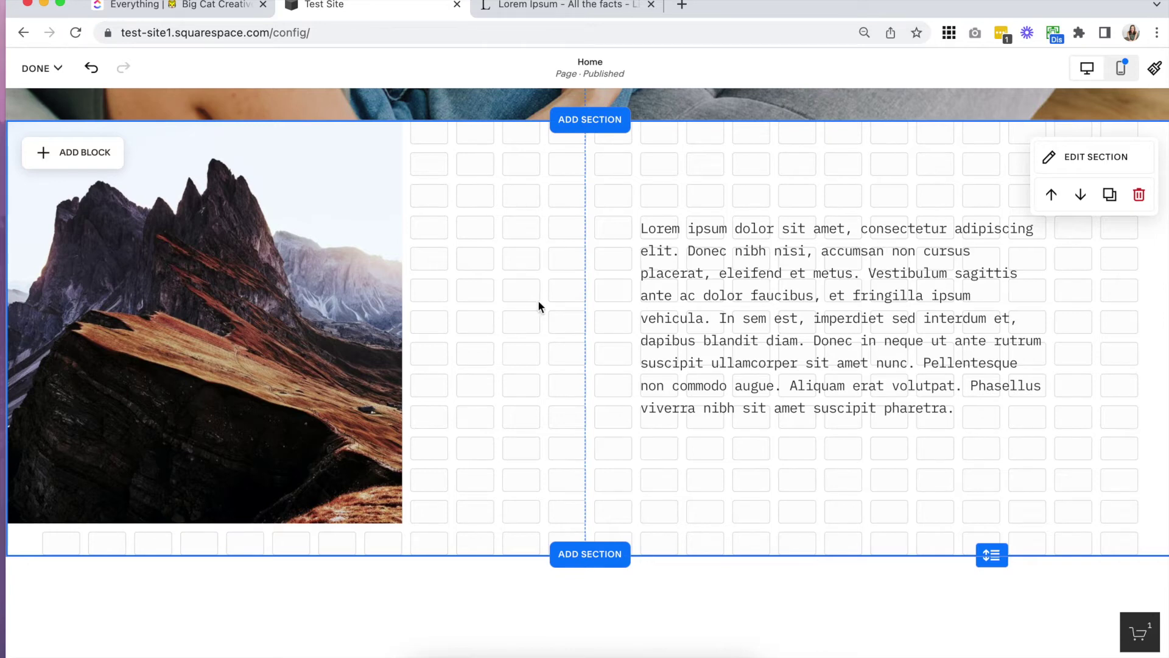
# Move the mountain image right and drag the text block over it.
pyautogui.click(366, 298)
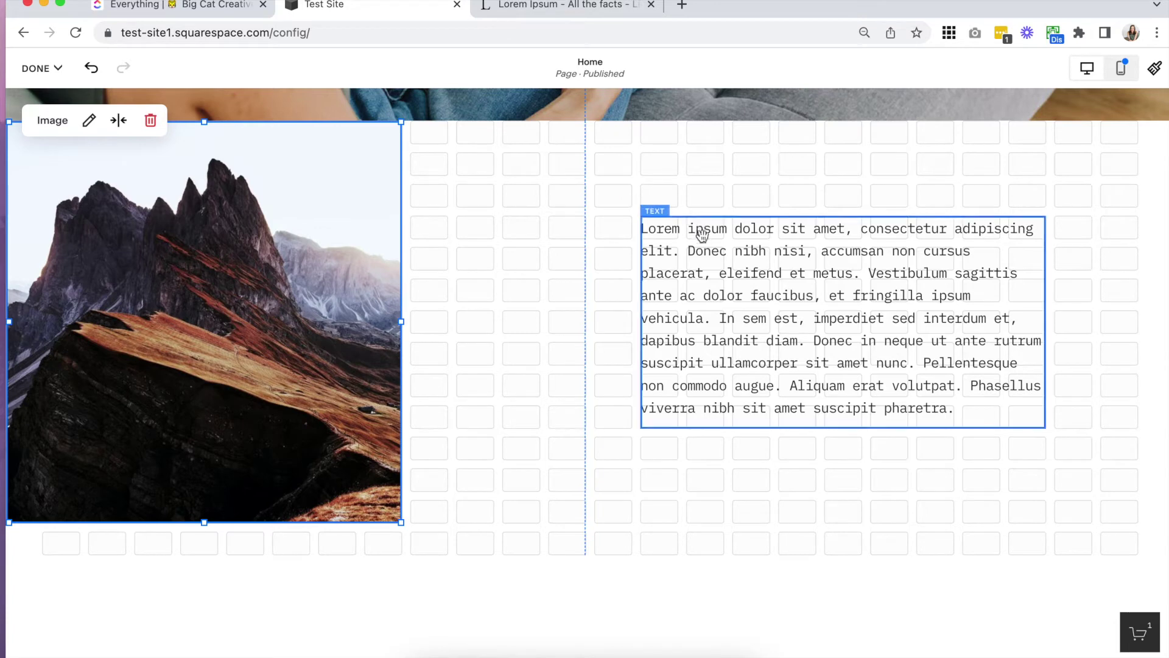
pyautogui.press('Escape')
pyautogui.click(823, 261)
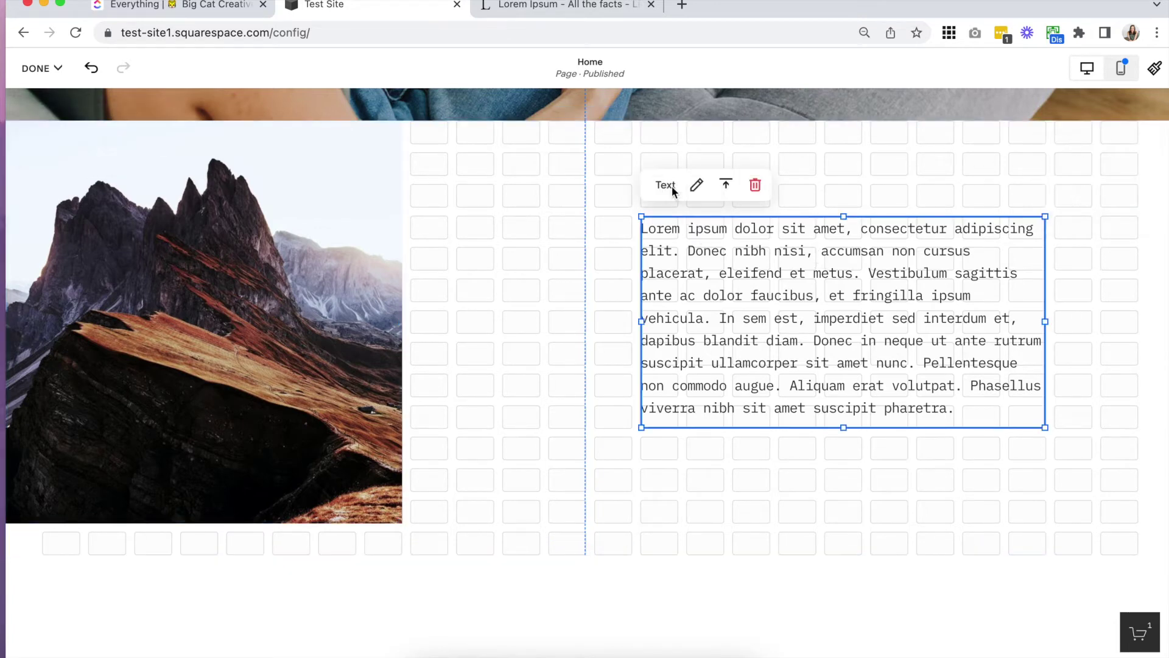
pyautogui.press('Escape')
pyautogui.moveTo(341, 275); pyautogui.dragTo(445, 256)
pyautogui.moveTo(774, 231); pyautogui.dragTo(618, 210)
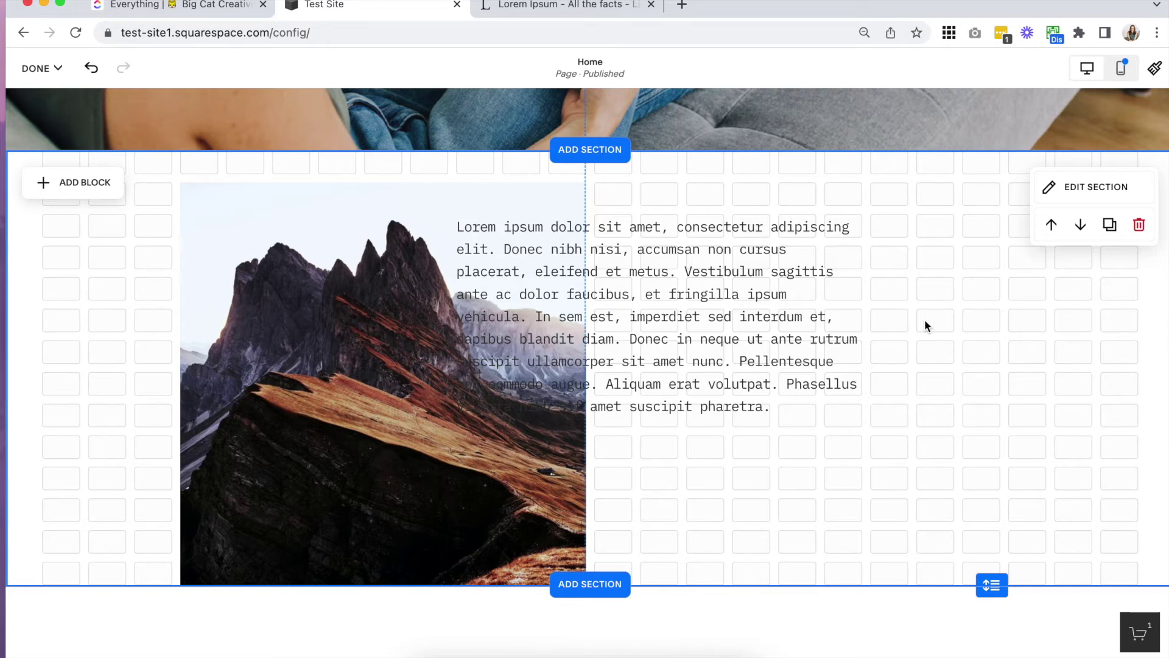
# Test the layer order of the image and text blocks with Move Forward and Backward.
pyautogui.click(561, 262)
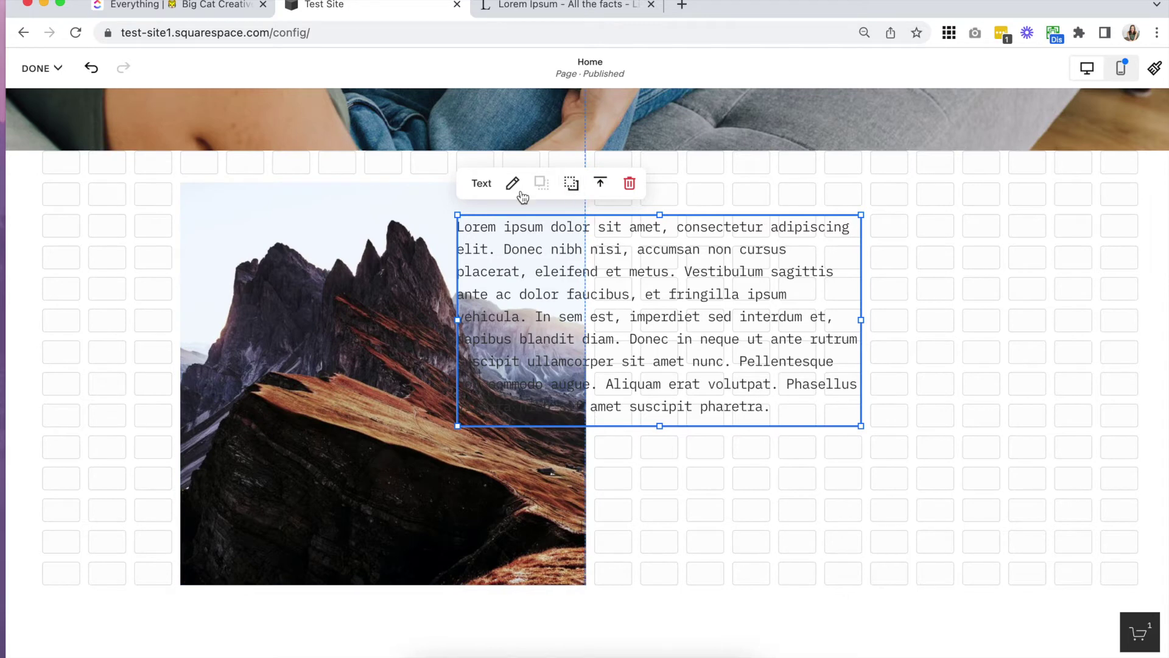
pyautogui.click(573, 188)
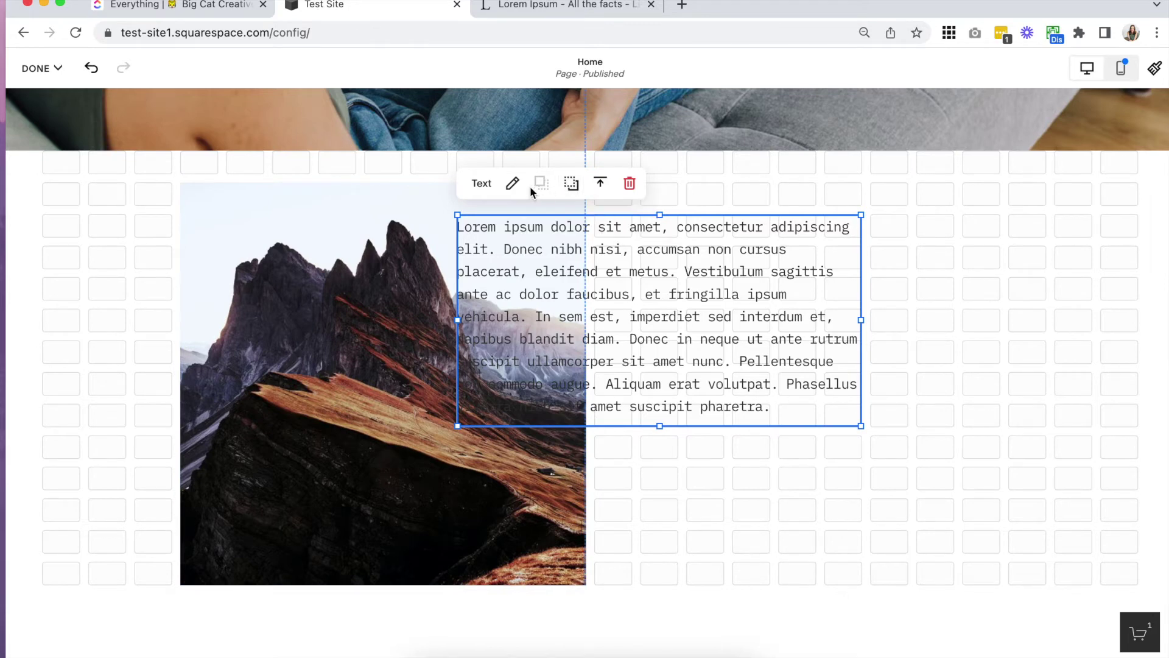
pyautogui.click(400, 227)
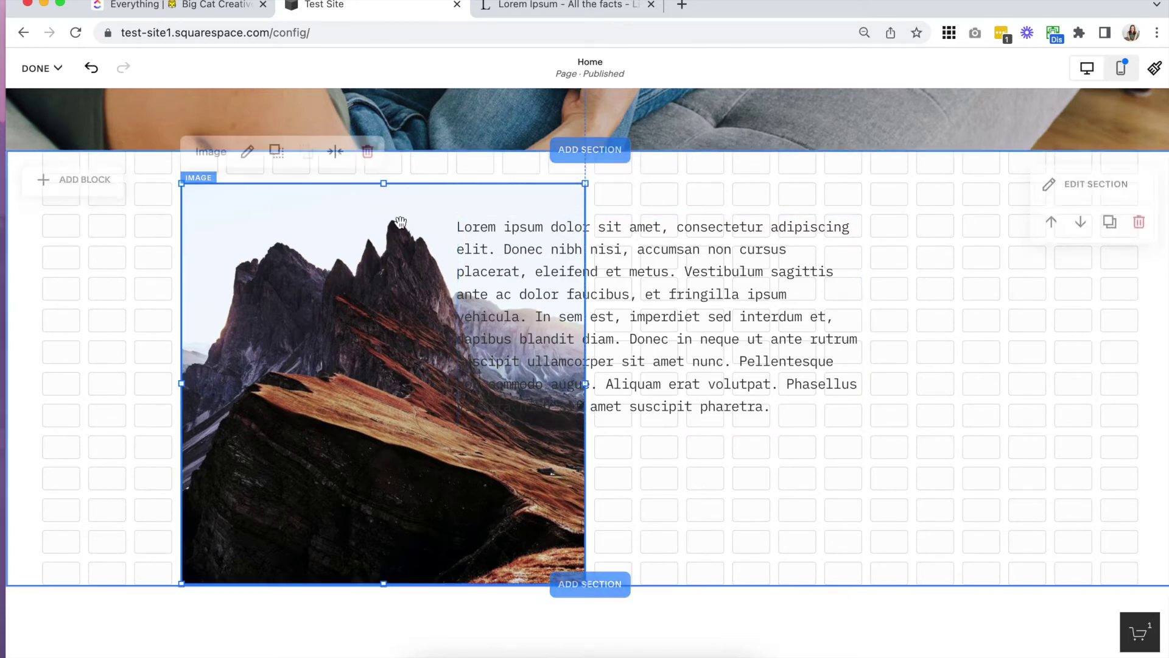
pyautogui.click(277, 152)
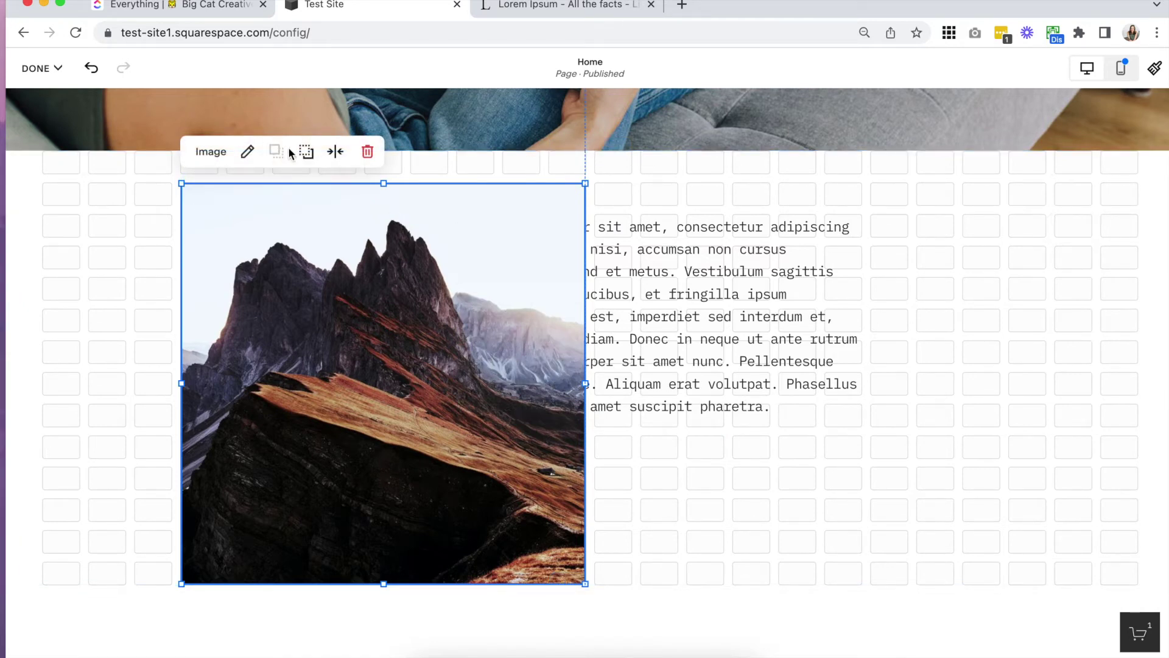
pyautogui.click(668, 272)
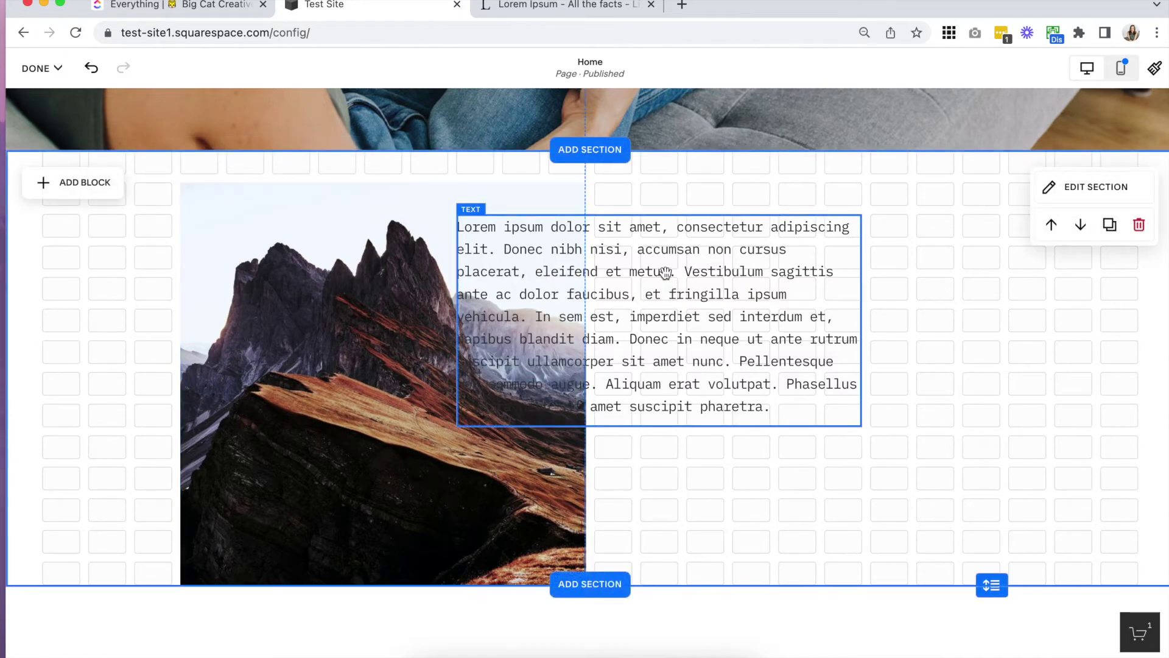
pyautogui.click(668, 272)
pyautogui.click(543, 185)
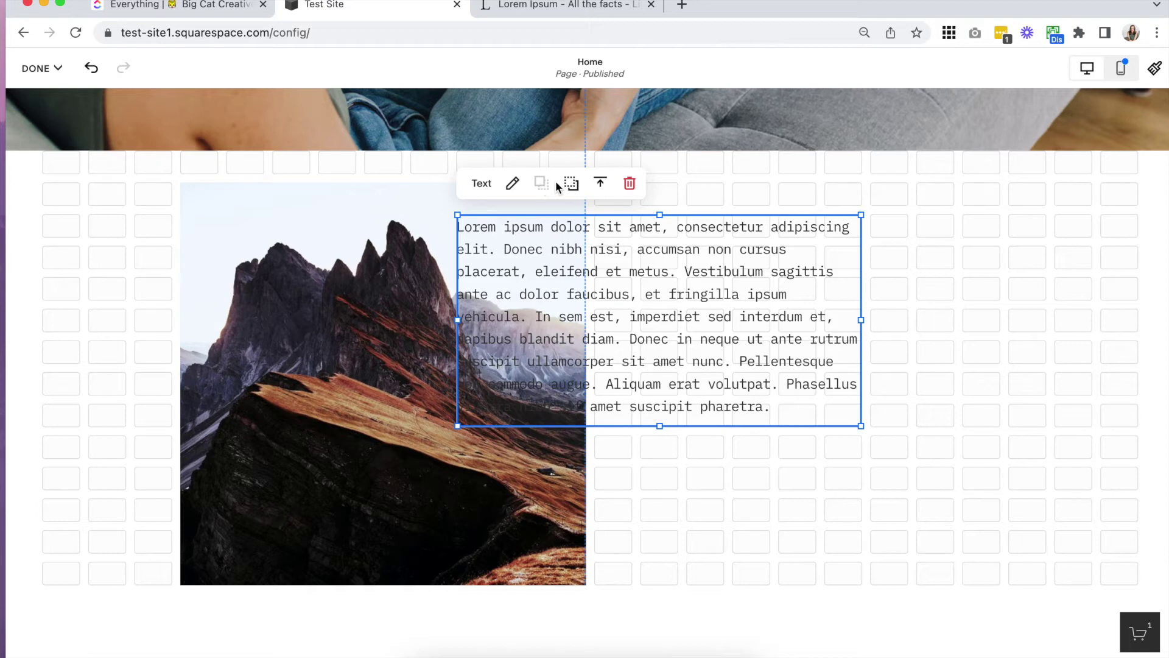
pyautogui.click(568, 185)
pyautogui.click(542, 184)
# Move the text block right so it sits beside the image without overlapping.
pyautogui.moveTo(668, 279); pyautogui.dragTo(852, 279)
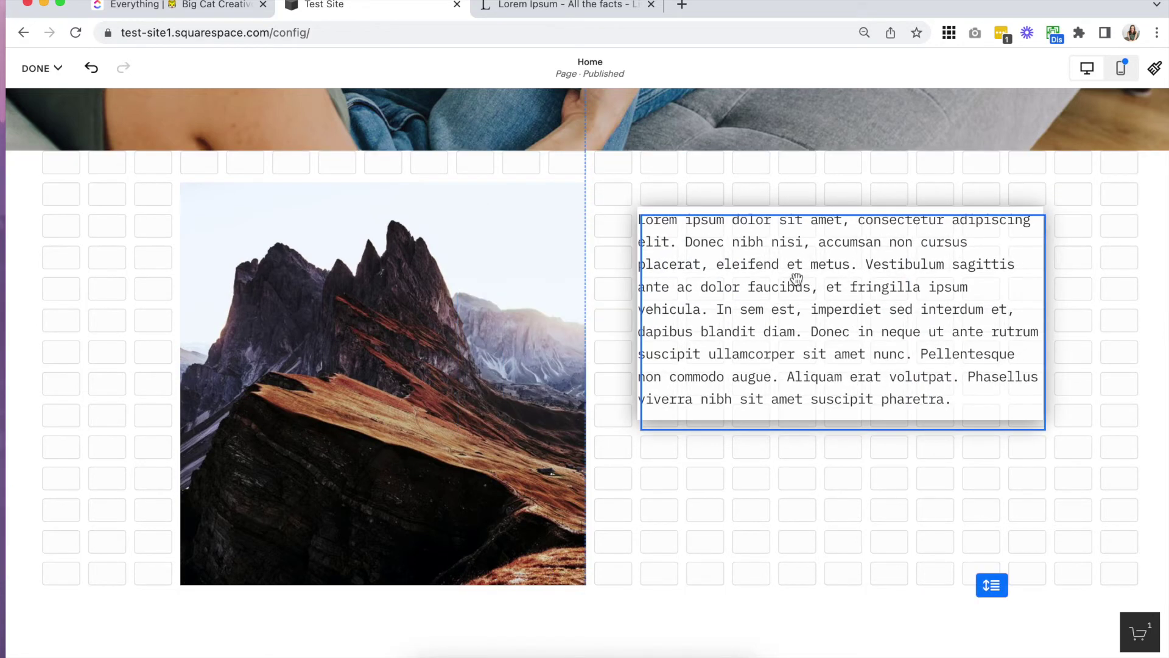
pyautogui.click(486, 218)
pyautogui.click(485, 217)
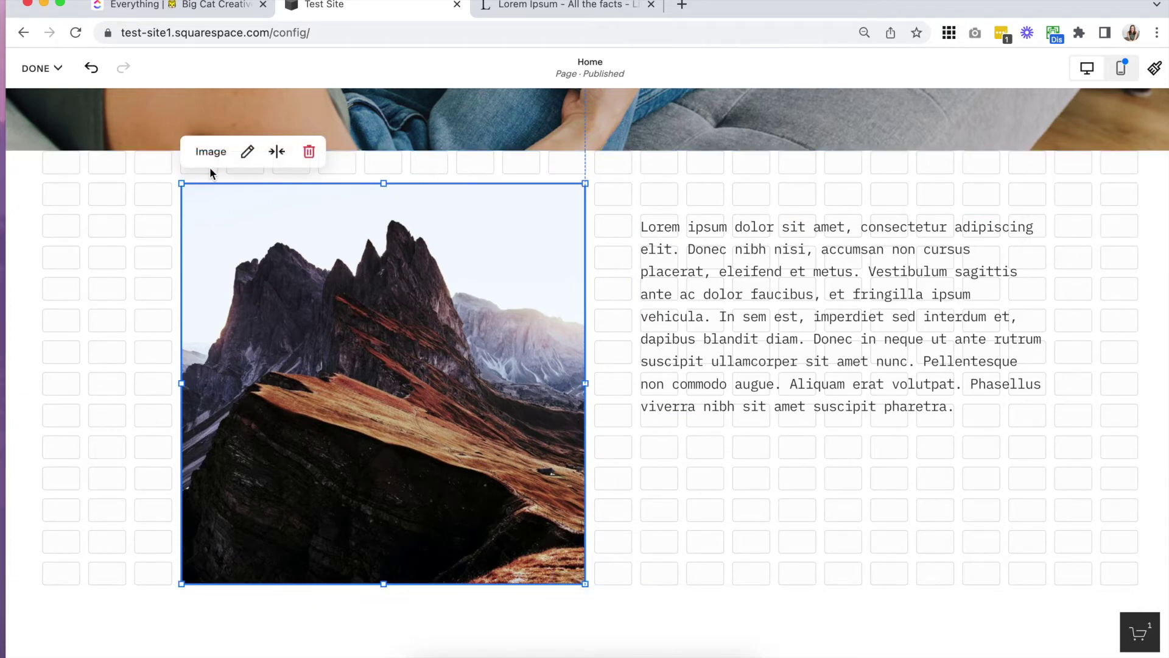
pyautogui.click(41, 345)
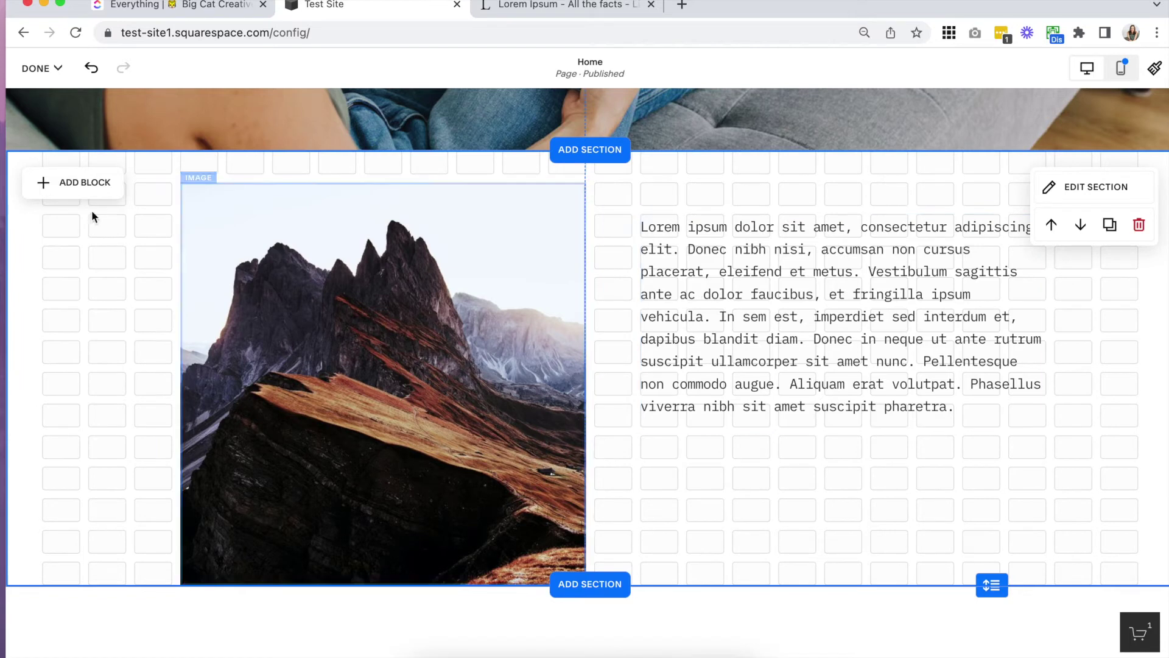
# Add a LEARN MORE button below the lorem text and widen it to the text's width.
pyautogui.click(93, 183)
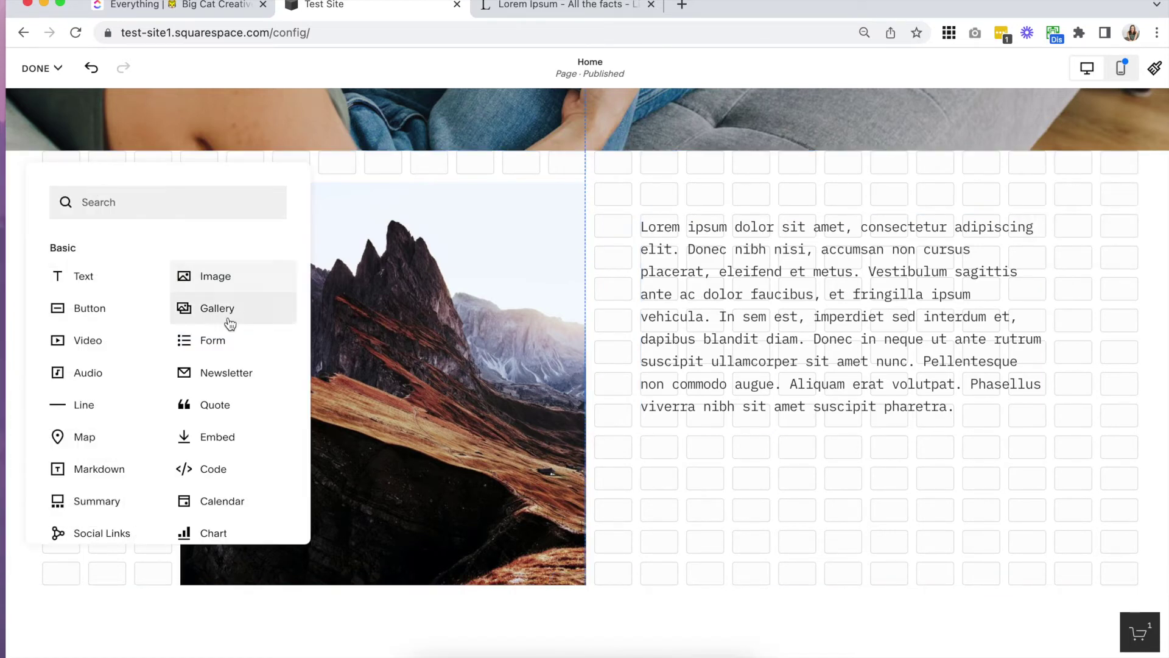
pyautogui.click(98, 316)
pyautogui.moveTo(99, 268); pyautogui.dragTo(696, 493)
pyautogui.moveTo(817, 487); pyautogui.dragTo(958, 487)
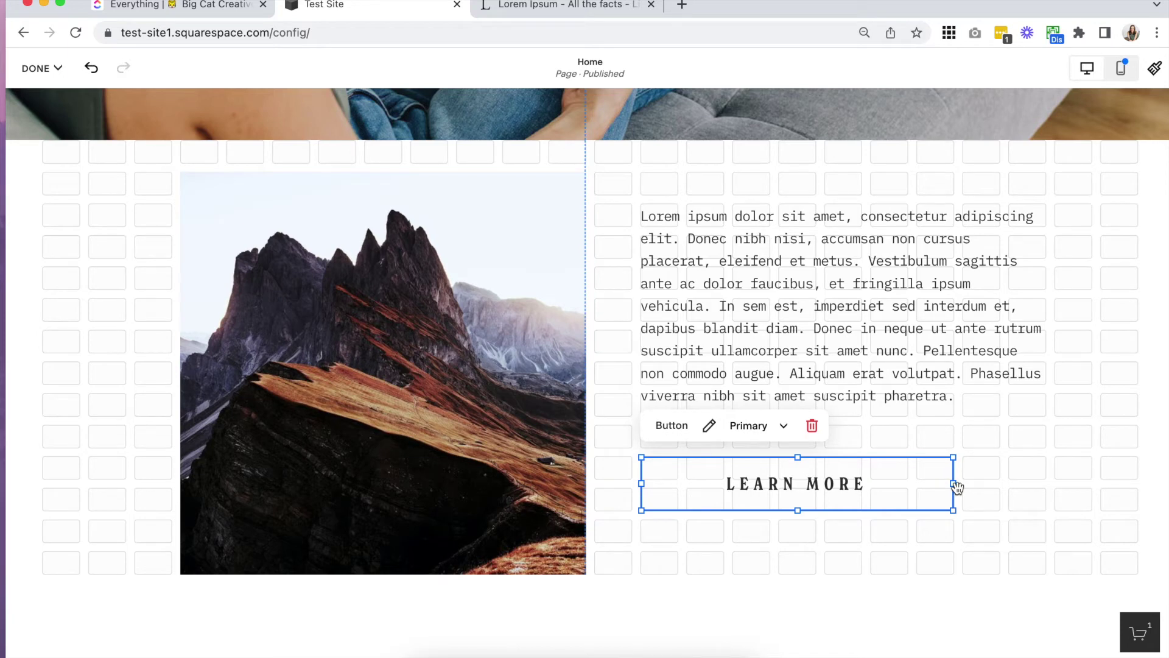
pyautogui.click(100, 241)
pyautogui.click(81, 173)
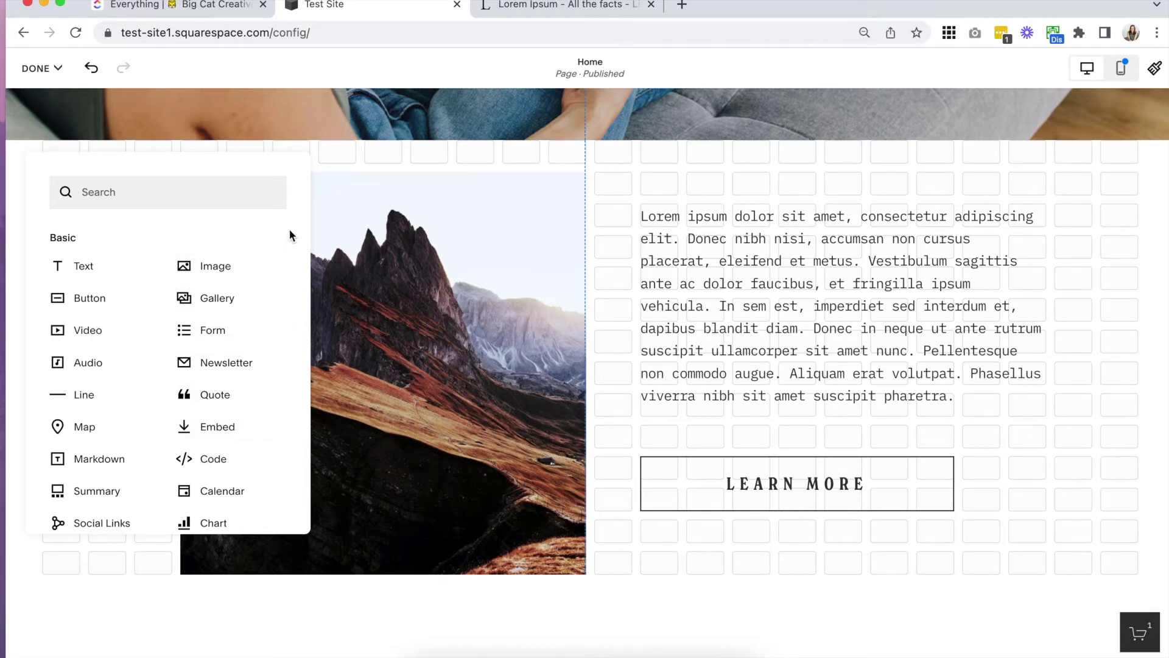
# Close the block list and reselect the Lorem ipsum text block.
pyautogui.click(642, 556)
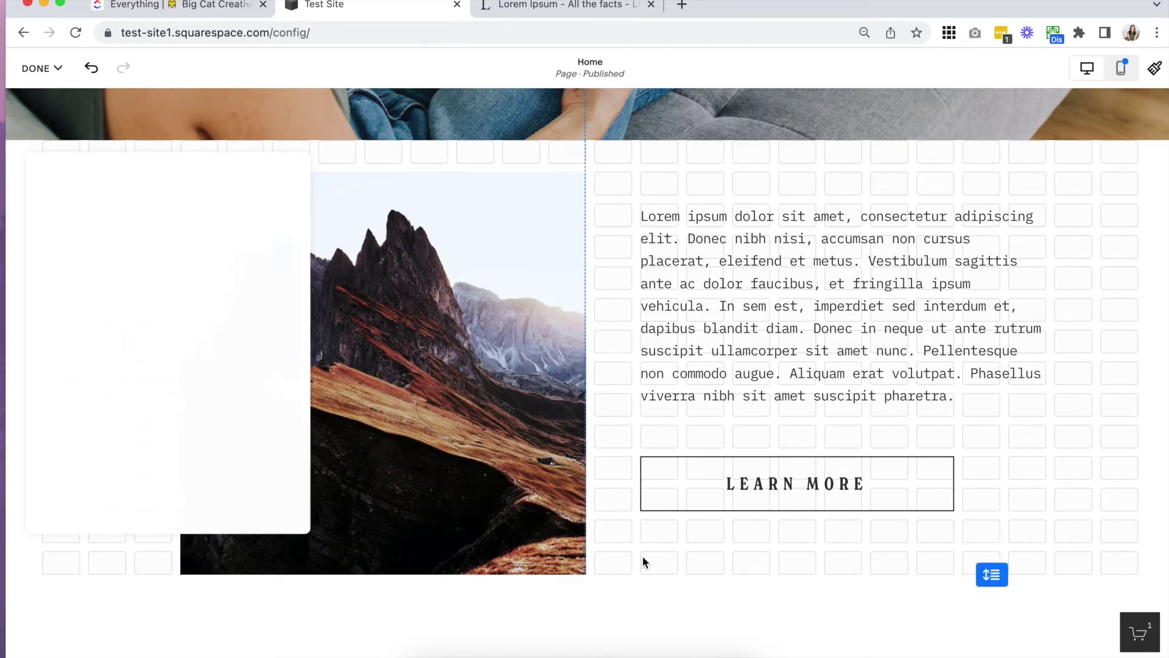
pyautogui.click(725, 383)
pyautogui.click(678, 422)
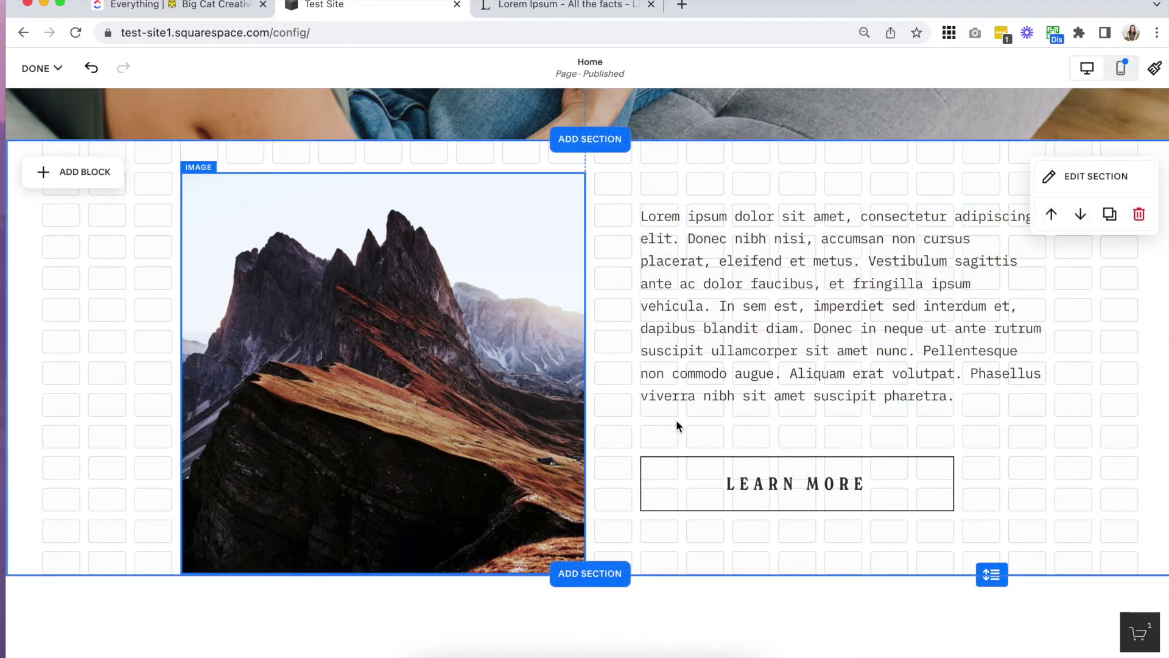
pyautogui.click(732, 474)
pyautogui.click(914, 299)
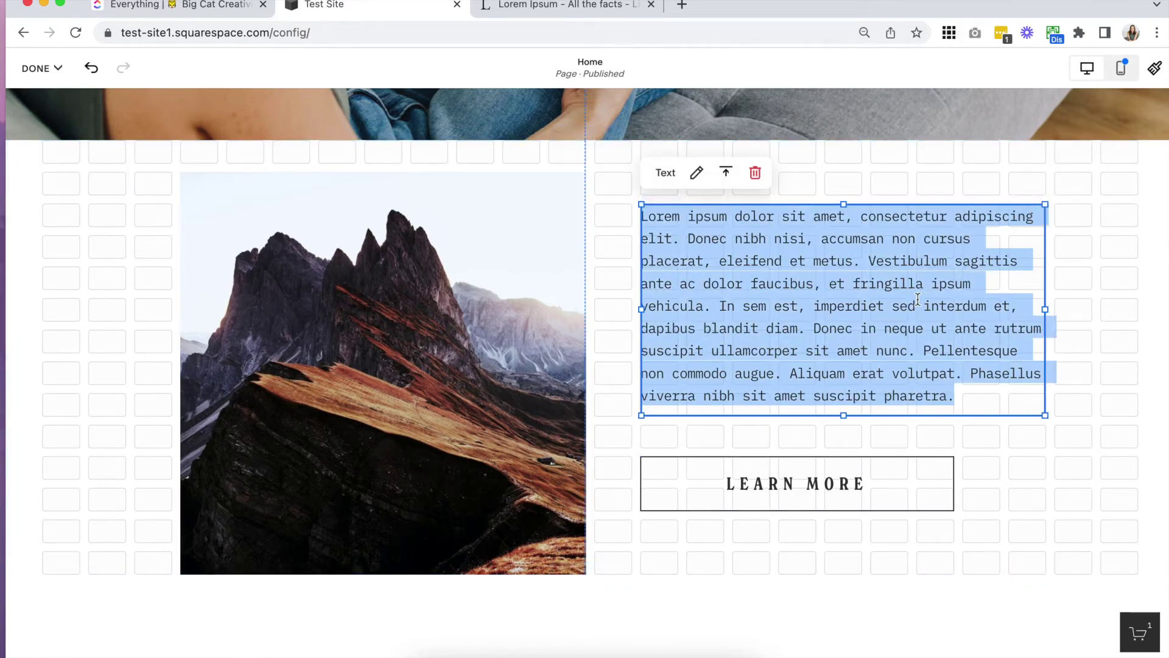
pyautogui.click(914, 299)
pyautogui.click(1076, 348)
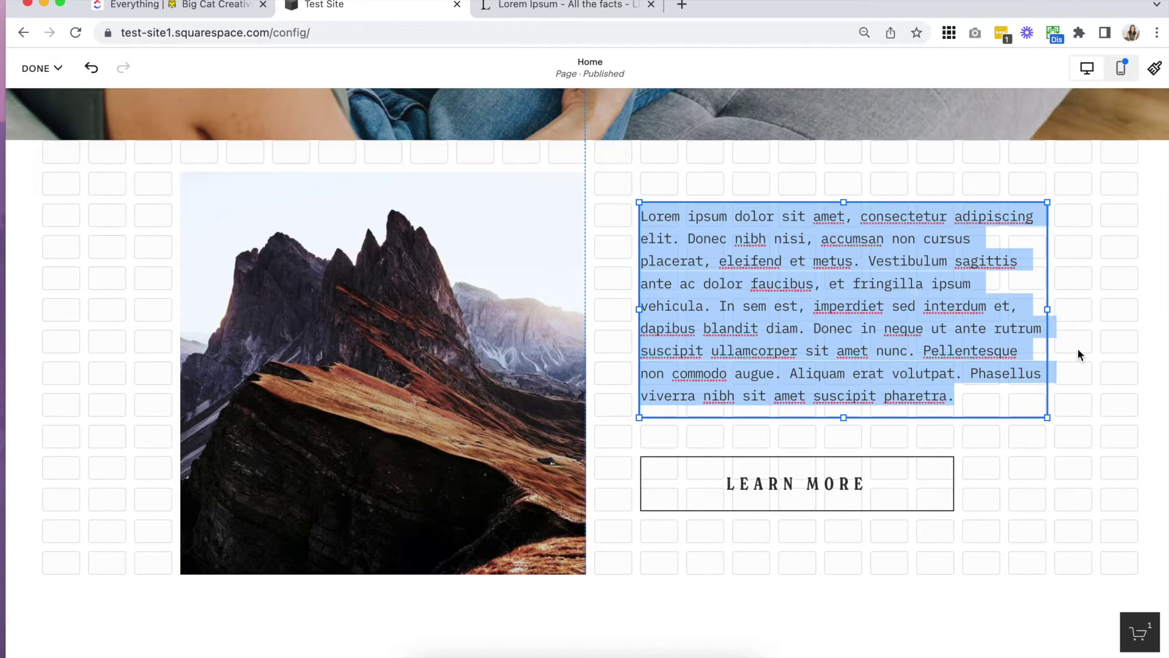
pyautogui.click(740, 220)
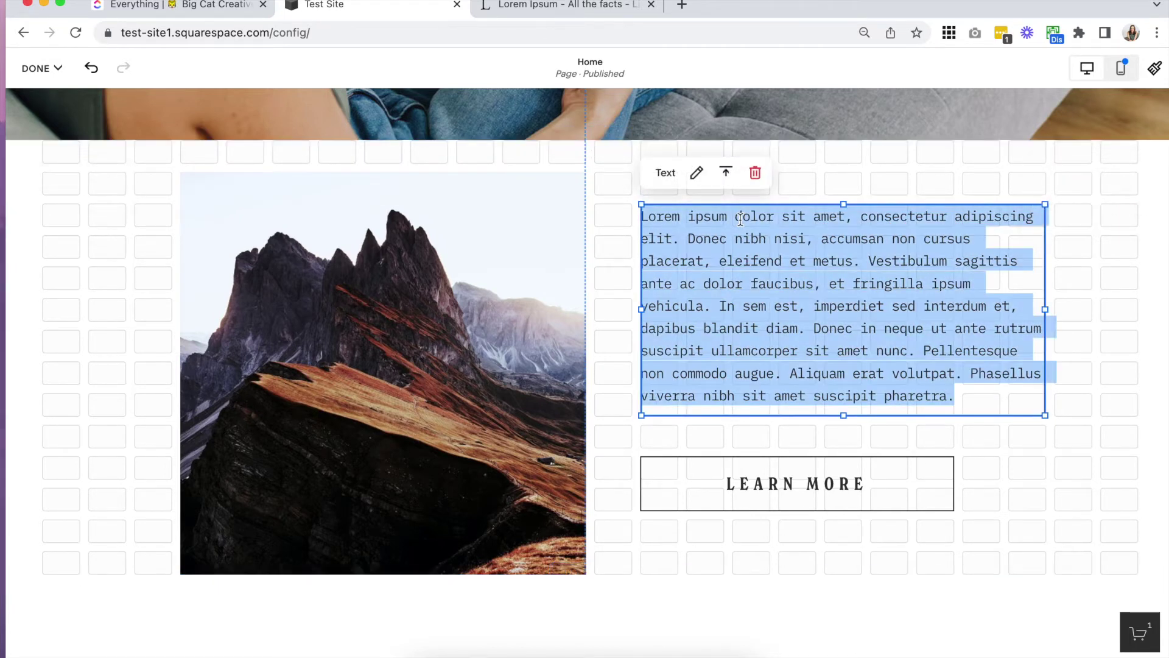
# Centre the lorem text vertically, then toggle the block's background fill on and off.
pyautogui.click(726, 173)
pyautogui.click(723, 206)
pyautogui.click(725, 176)
pyautogui.click(695, 175)
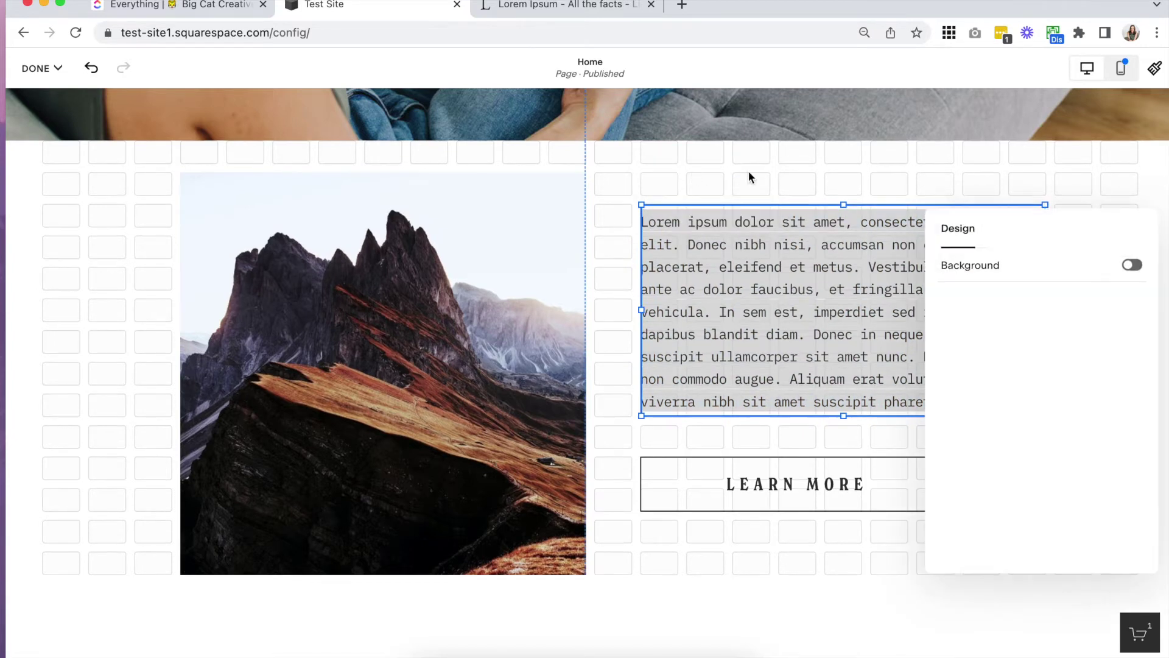
pyautogui.click(1132, 266)
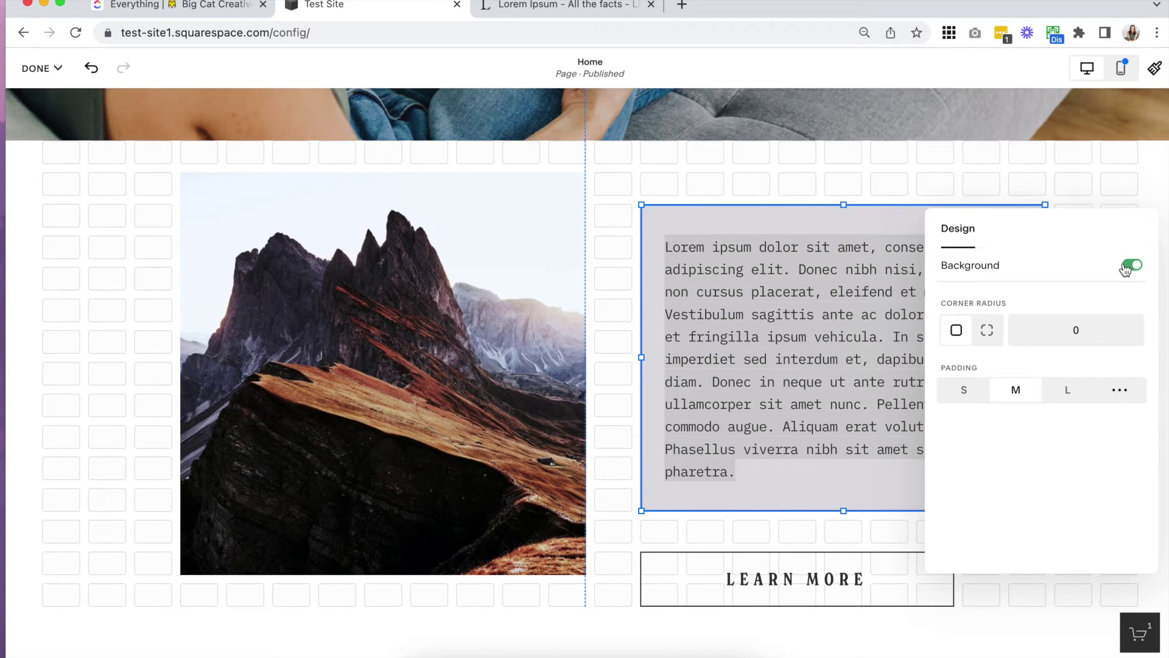
pyautogui.click(1132, 266)
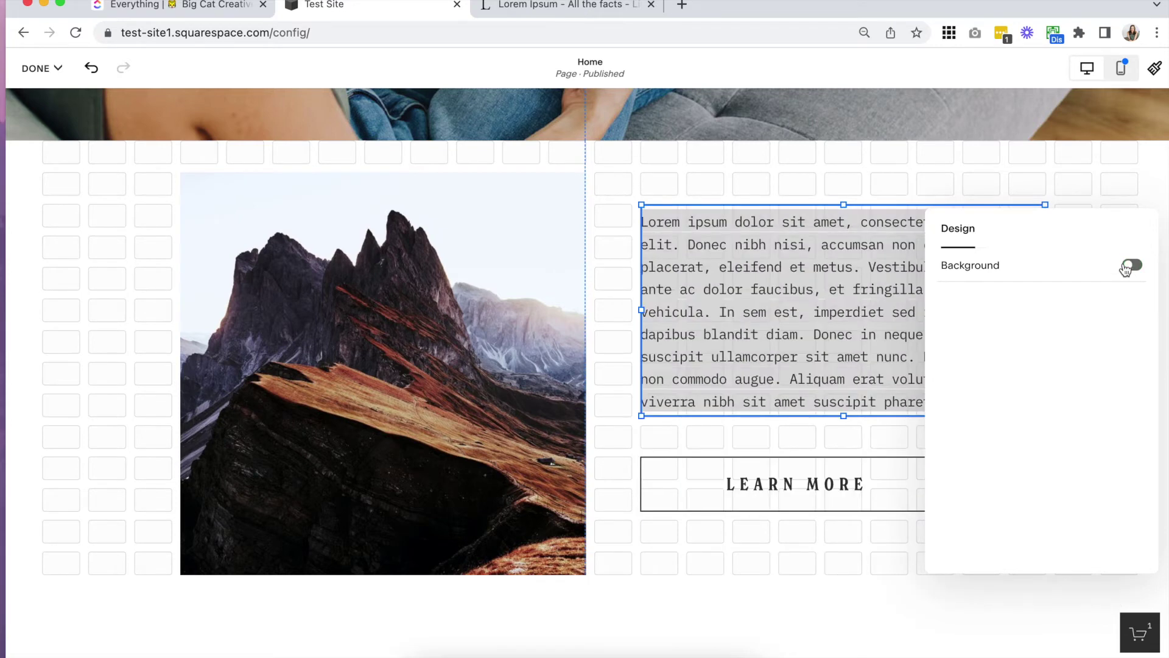
pyautogui.click(917, 177)
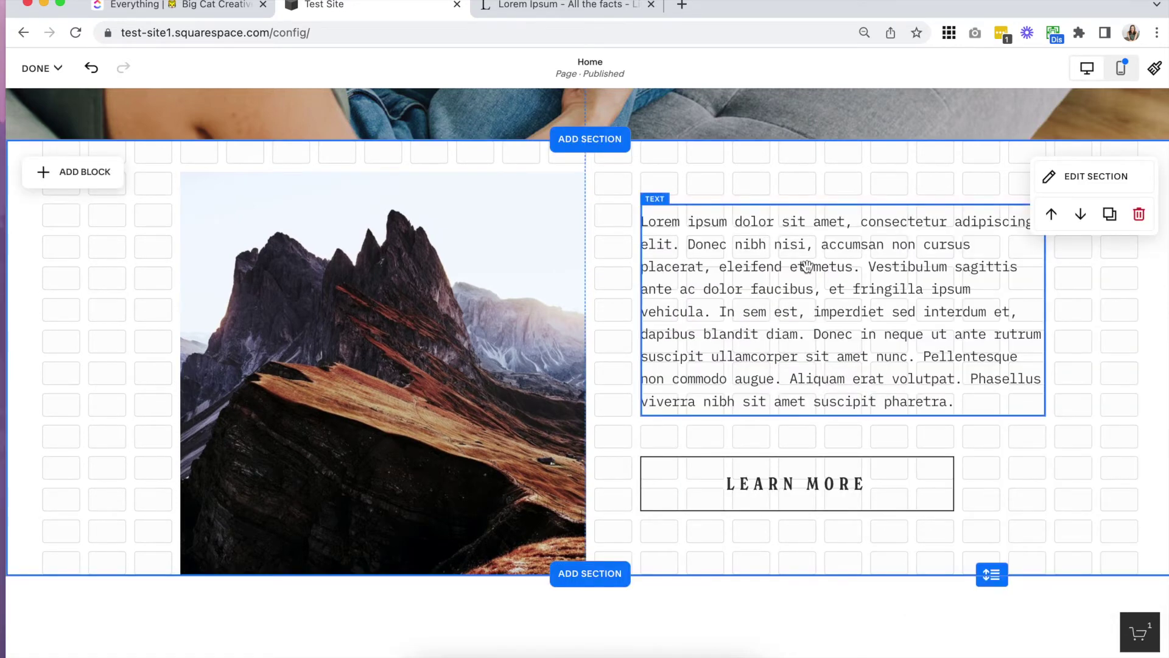
pyautogui.doubleClick(791, 248)
pyautogui.click(781, 312)
pyautogui.click(910, 315)
pyautogui.moveTo(981, 392); pyautogui.dragTo(687, 266)
pyautogui.click(687, 266)
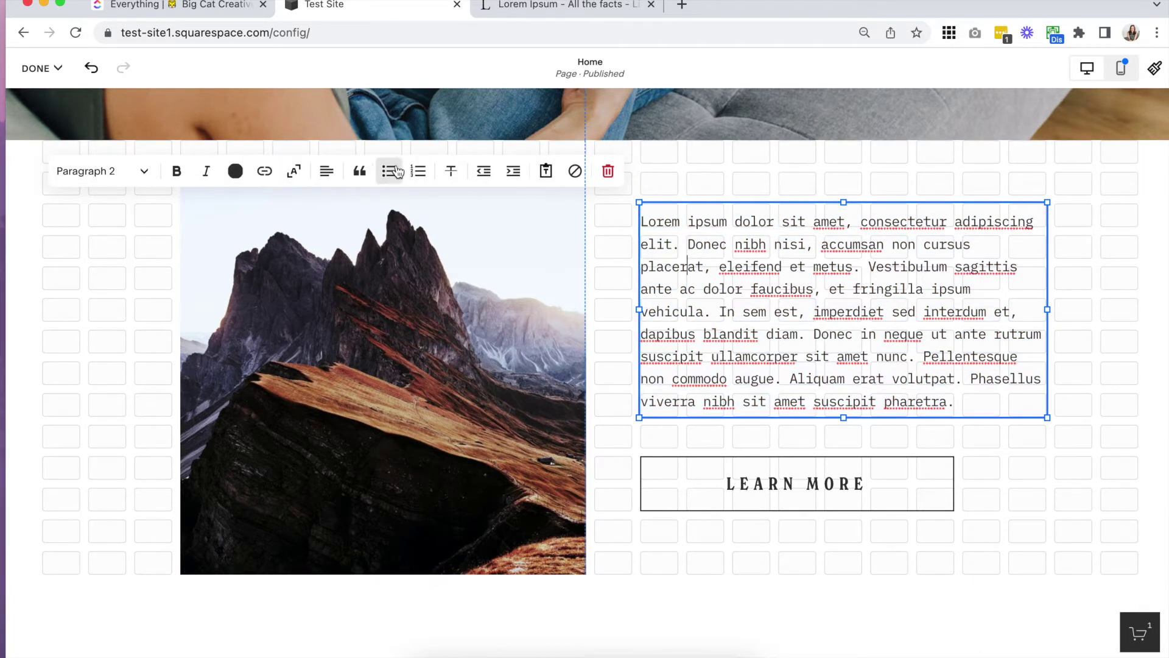
pyautogui.click(112, 176)
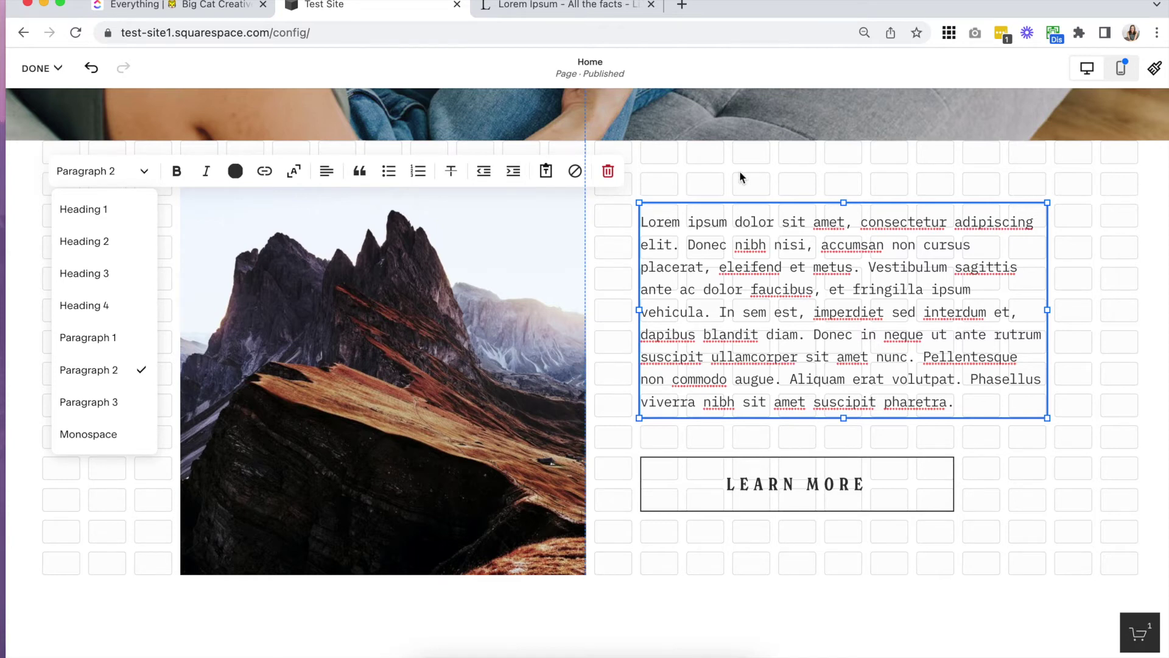
pyautogui.click(839, 167)
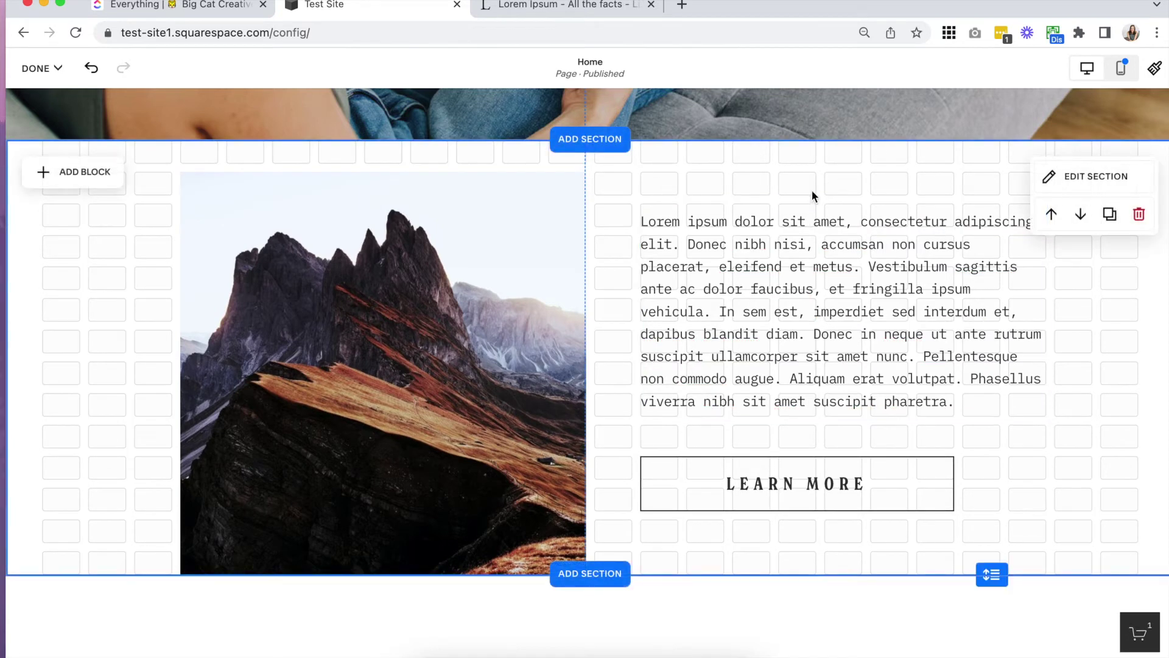
pyautogui.click(796, 235)
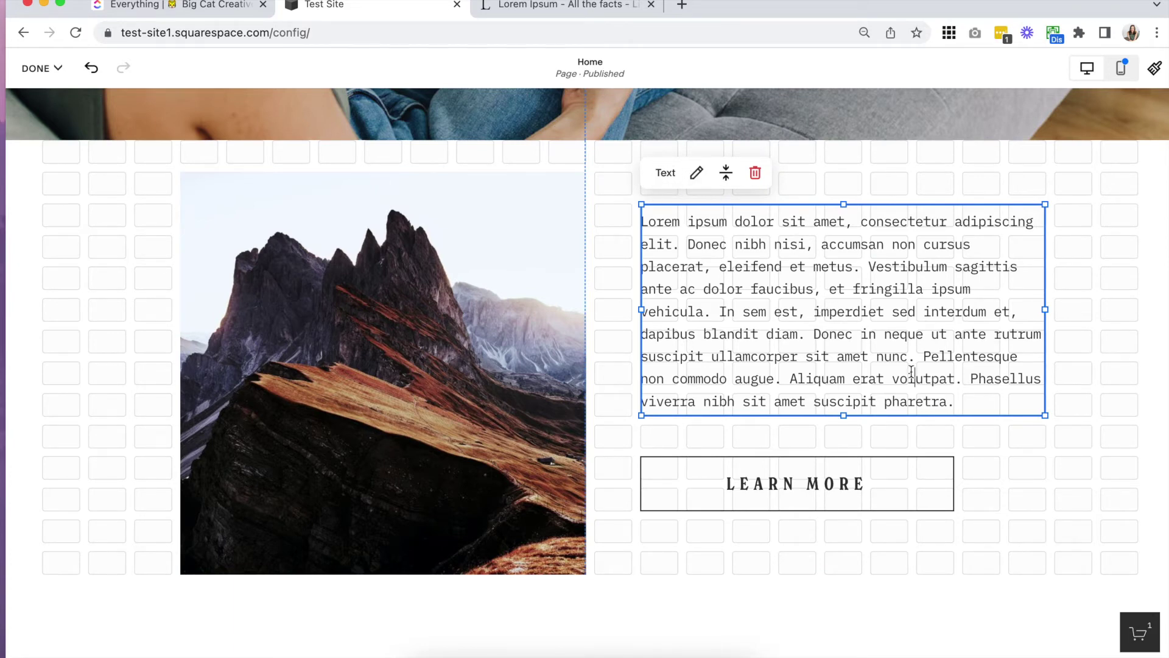
pyautogui.doubleClick(849, 320)
pyautogui.click(851, 312)
pyautogui.doubleClick(827, 311)
pyautogui.tripleClick(827, 312)
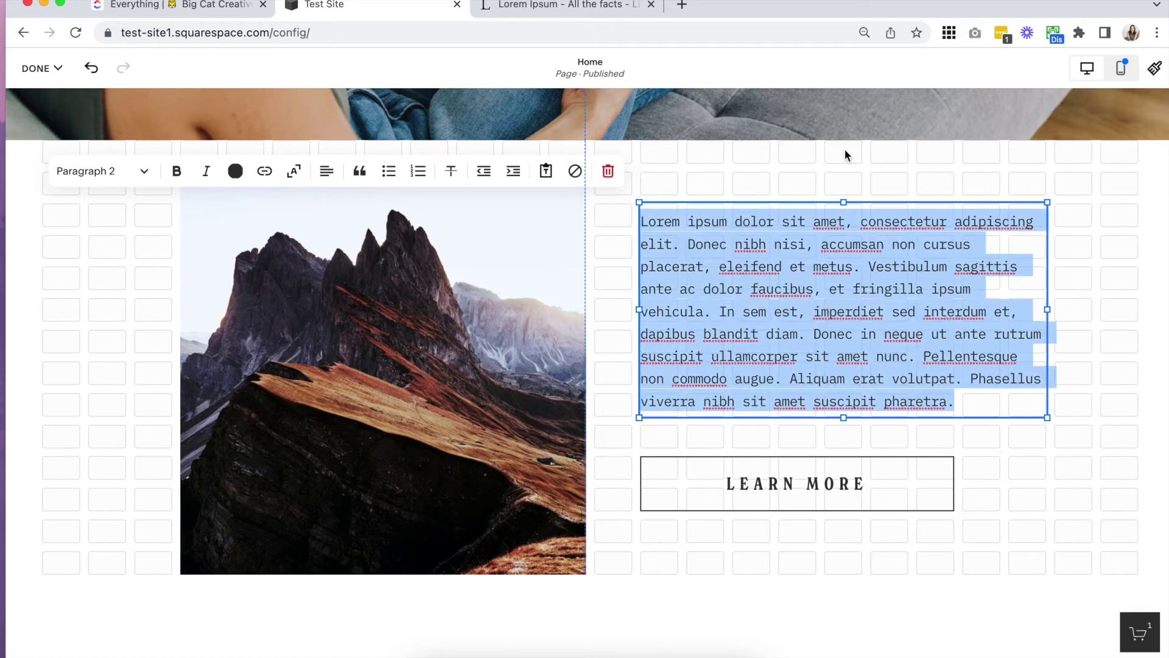
pyautogui.click(843, 164)
pyautogui.click(726, 207)
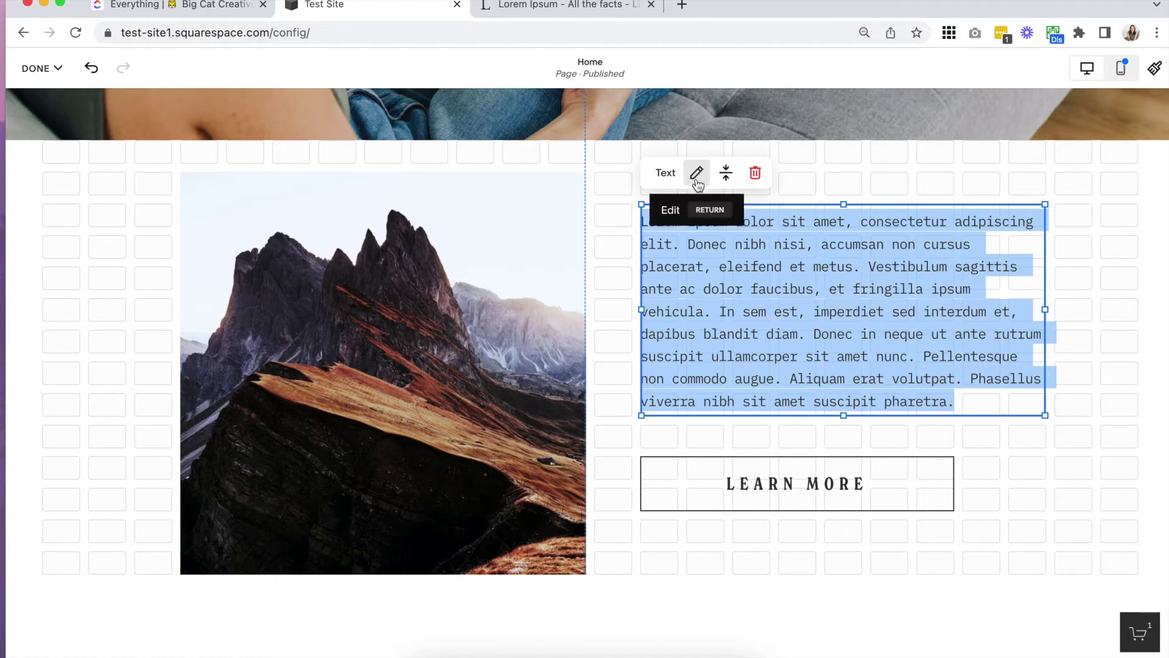
pyautogui.click(854, 162)
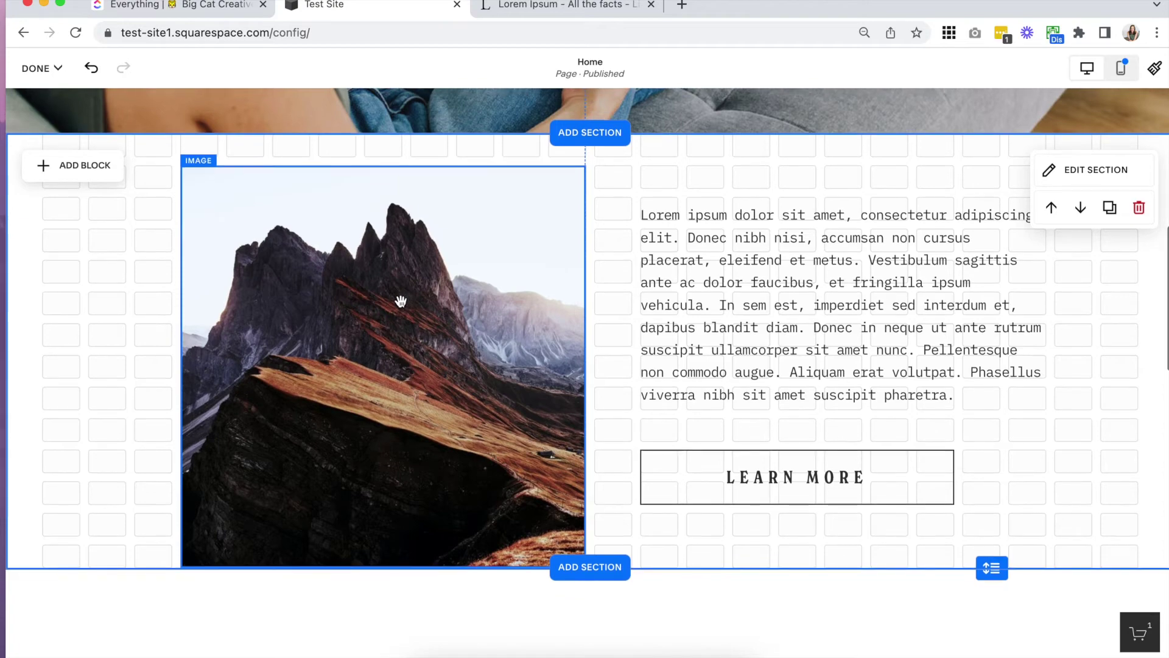
pyautogui.doubleClick(401, 296)
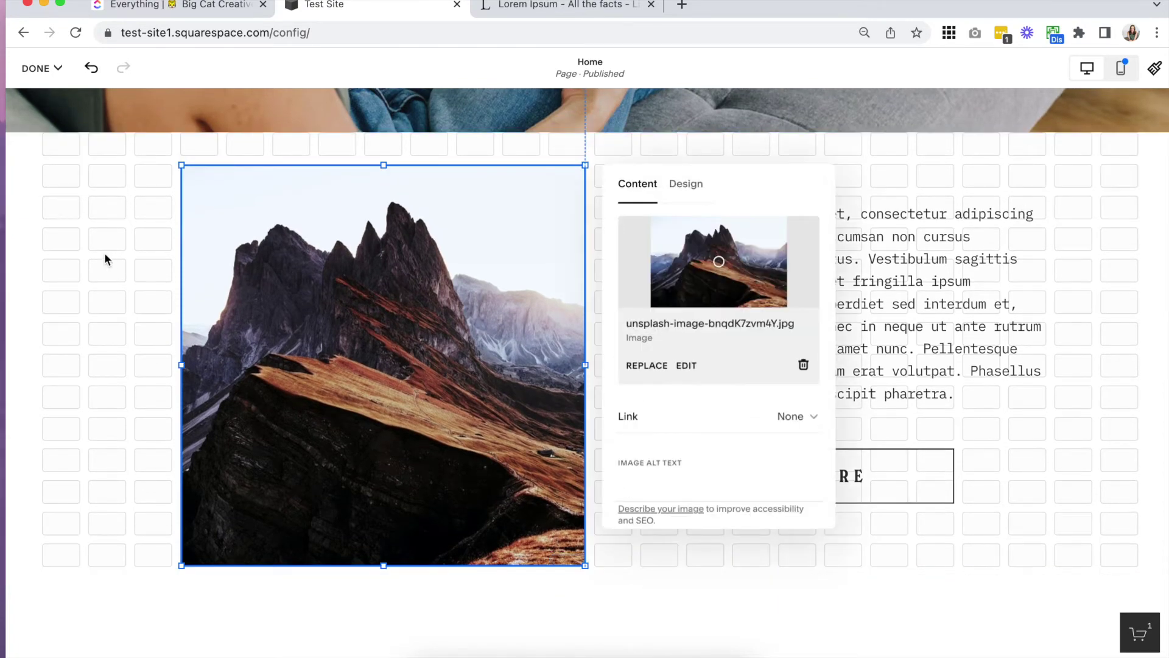
pyautogui.click(104, 252)
pyautogui.click(302, 182)
pyautogui.click(250, 132)
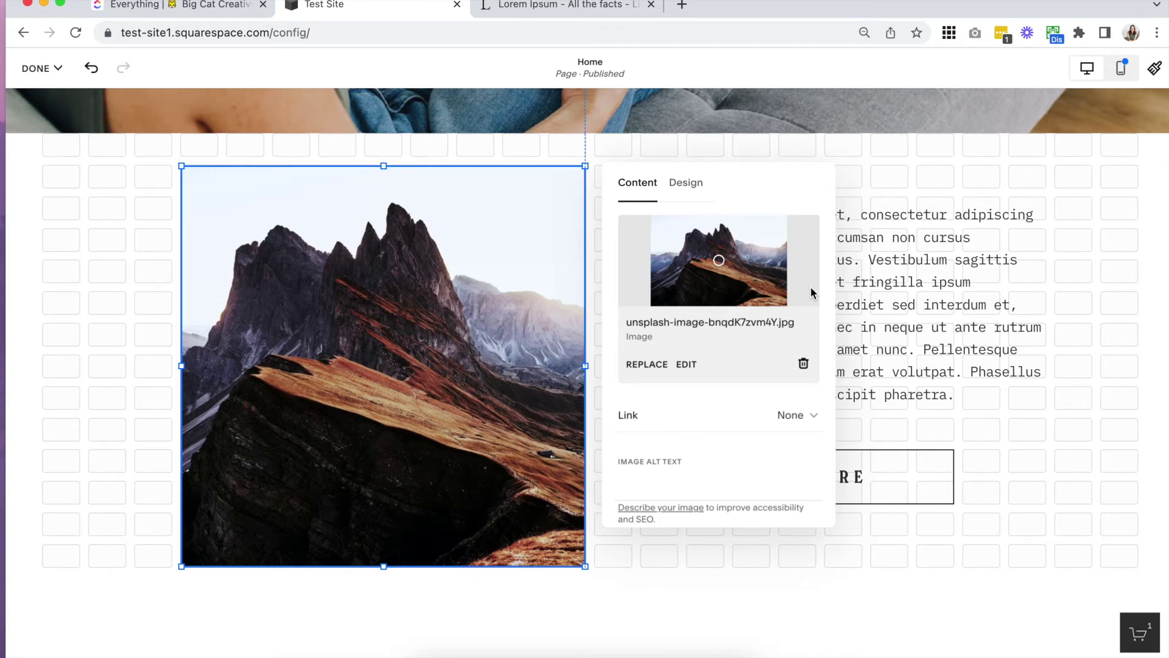
pyautogui.scroll(-2, 744, 341)
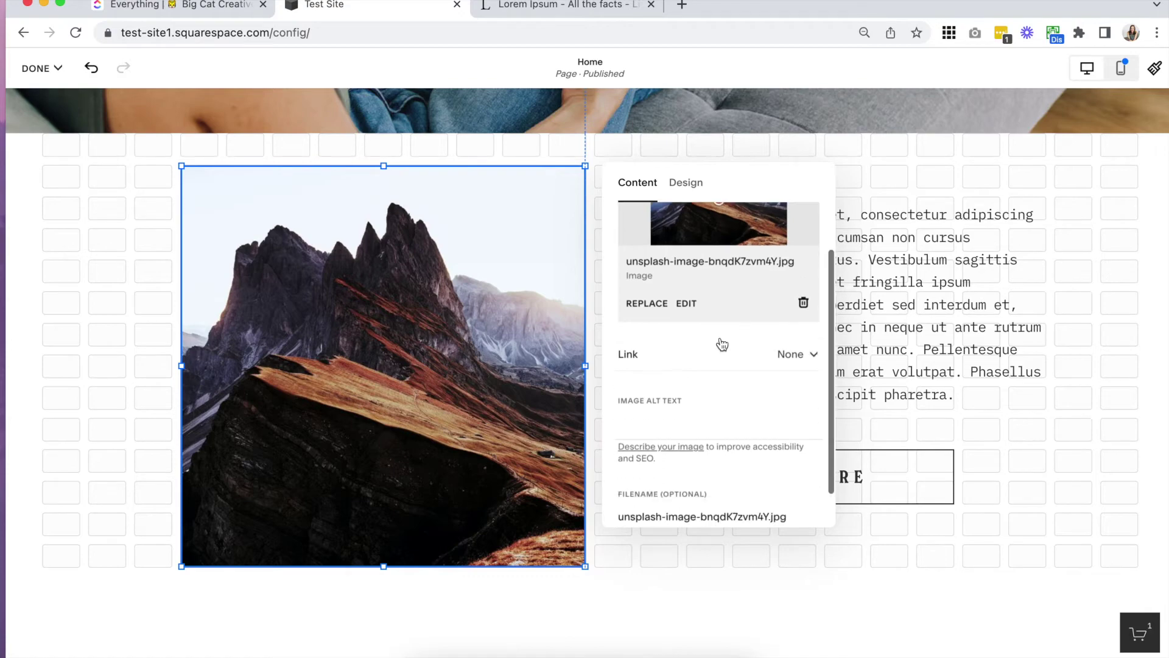
pyautogui.scroll(-1, 762, 364)
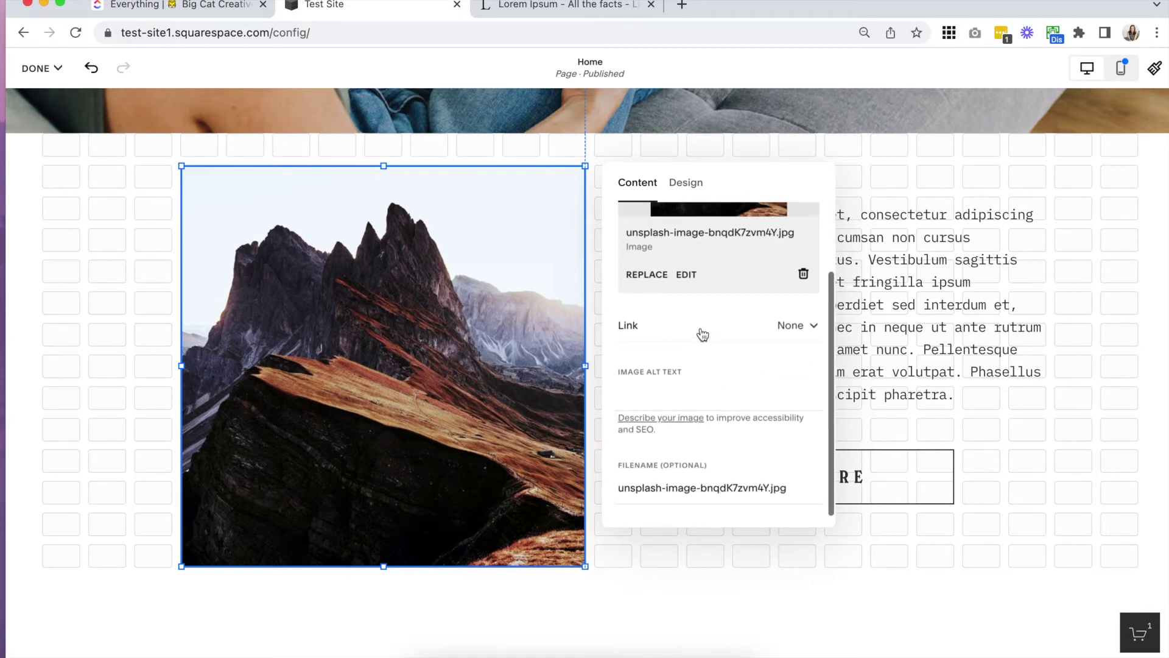
pyautogui.click(646, 274)
pyautogui.click(681, 342)
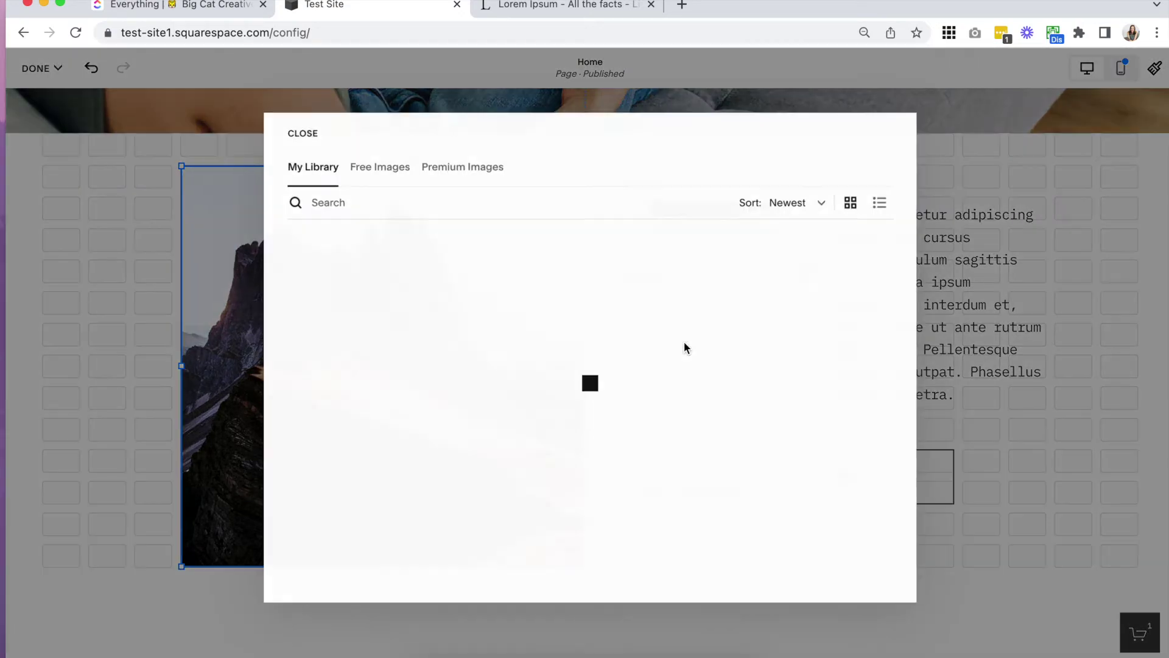
pyautogui.scroll(-3, 543, 267)
pyautogui.scroll(3, 543, 267)
pyautogui.click(301, 131)
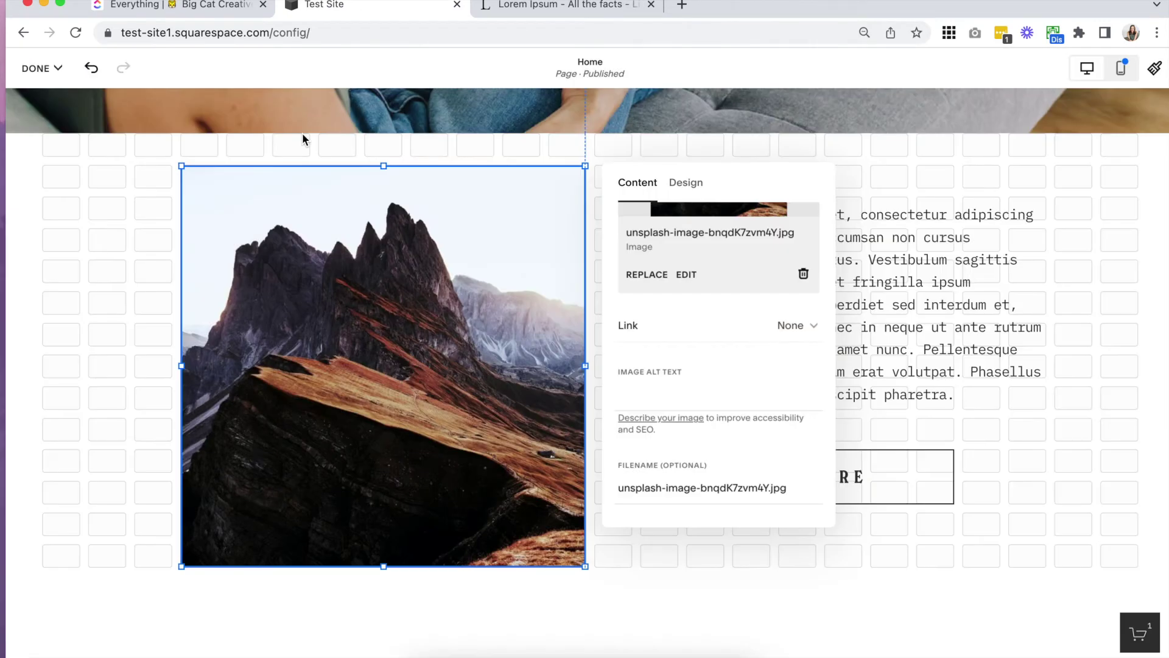
pyautogui.scroll(-2, 721, 363)
pyautogui.scroll(4, 722, 363)
pyautogui.scroll(-1, 721, 370)
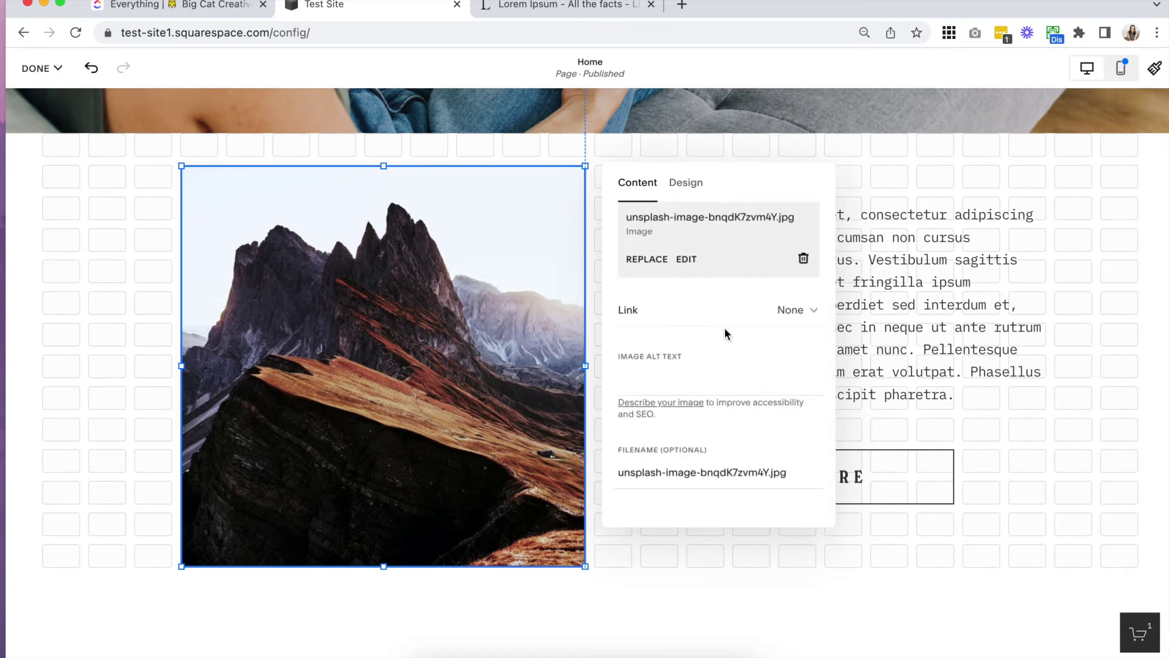
pyautogui.scroll(1, 725, 334)
pyautogui.click(679, 181)
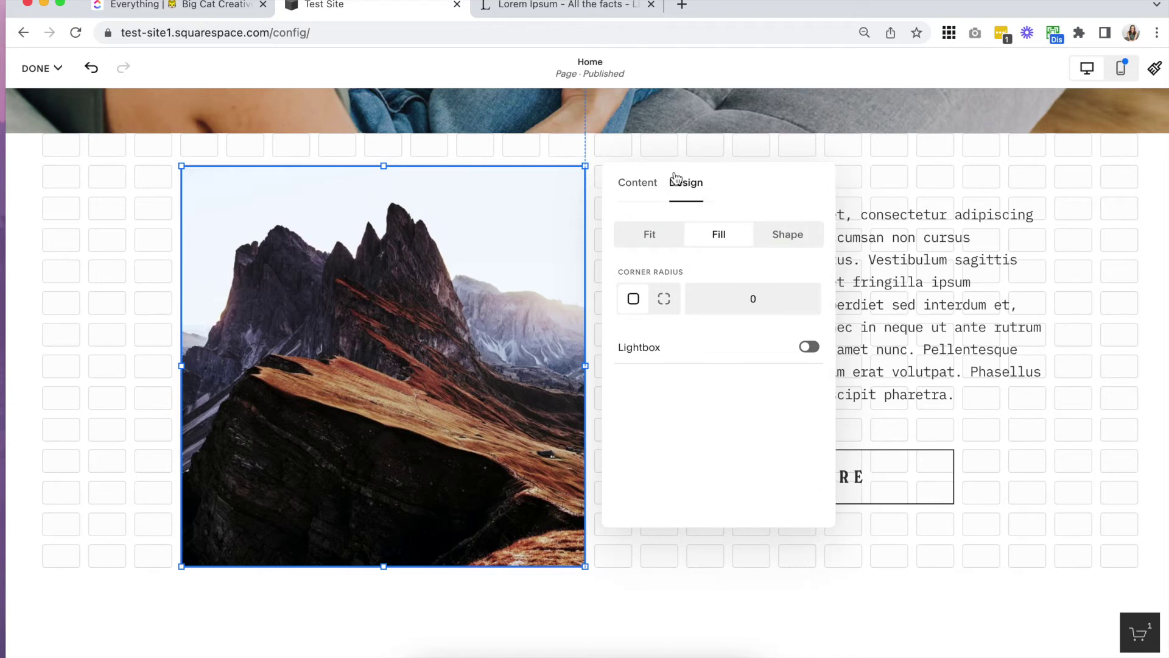
pyautogui.click(650, 234)
pyautogui.click(721, 235)
pyautogui.click(786, 236)
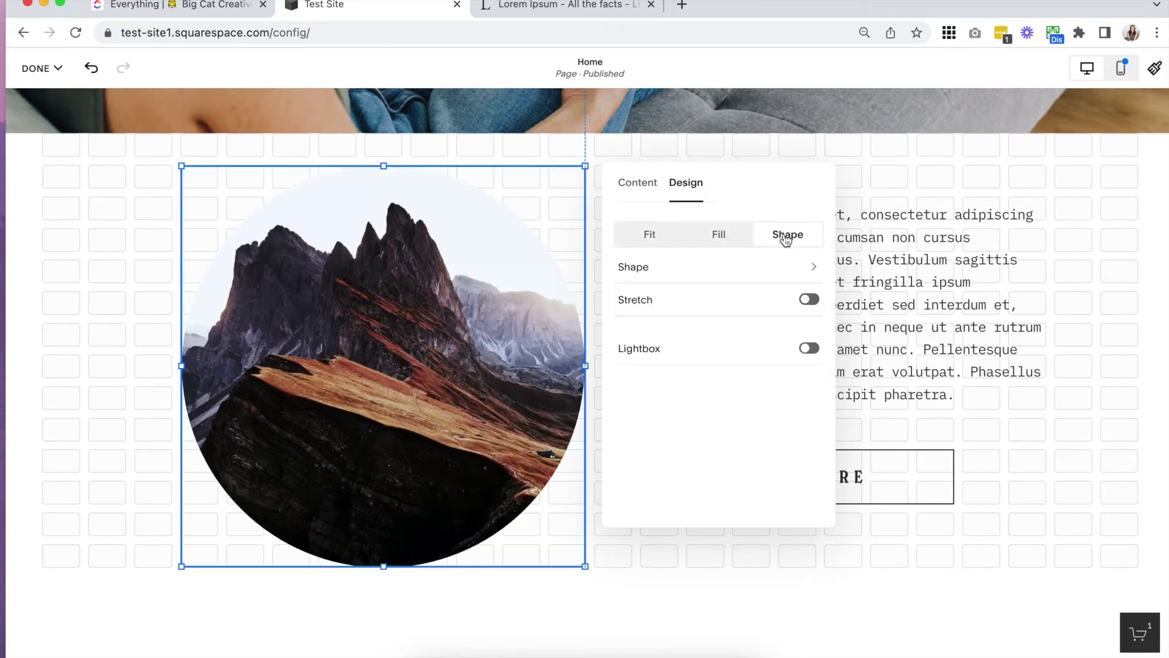
pyautogui.click(631, 271)
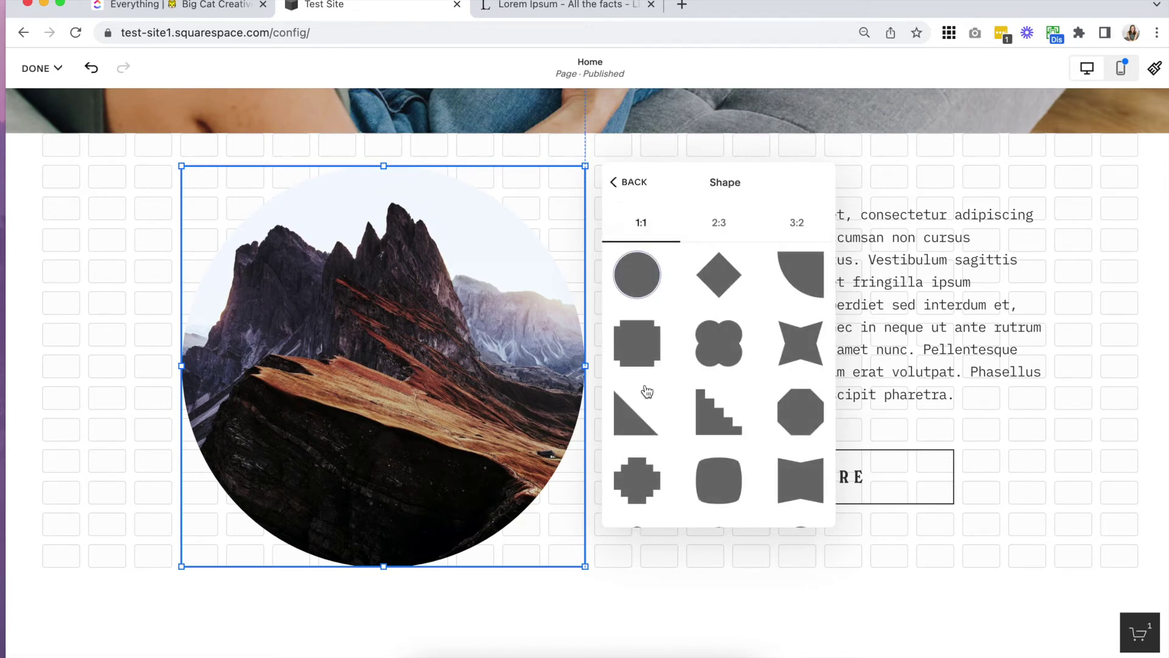
pyautogui.click(734, 359)
pyautogui.click(723, 229)
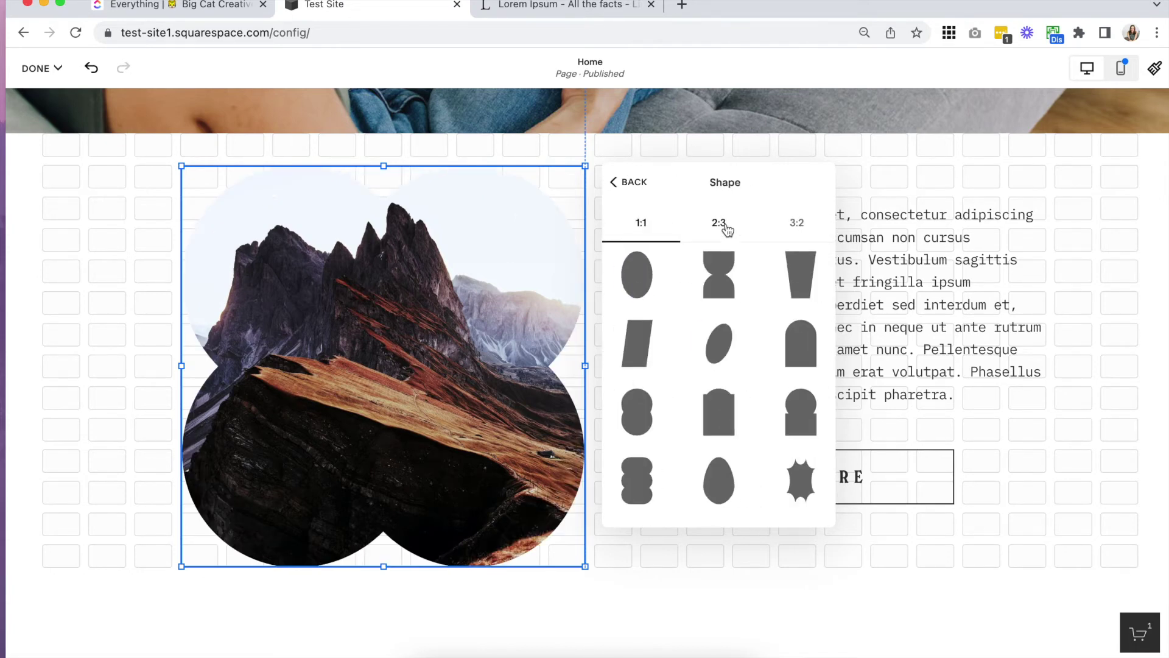
pyautogui.click(724, 286)
pyautogui.click(637, 223)
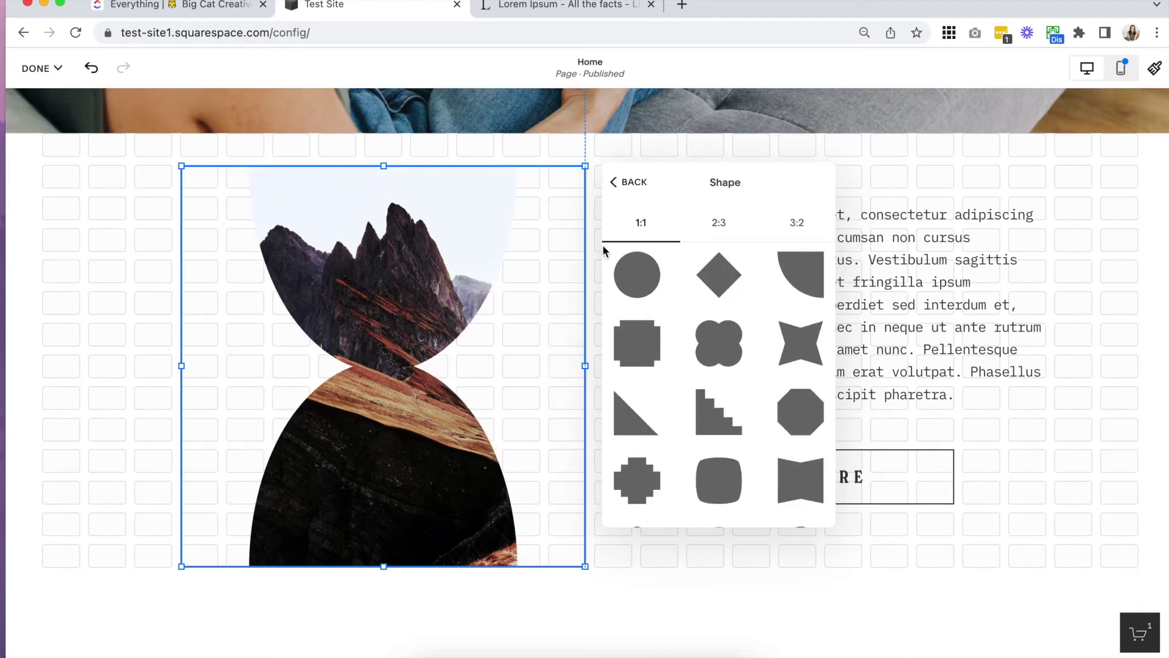
pyautogui.click(617, 186)
pyautogui.click(741, 242)
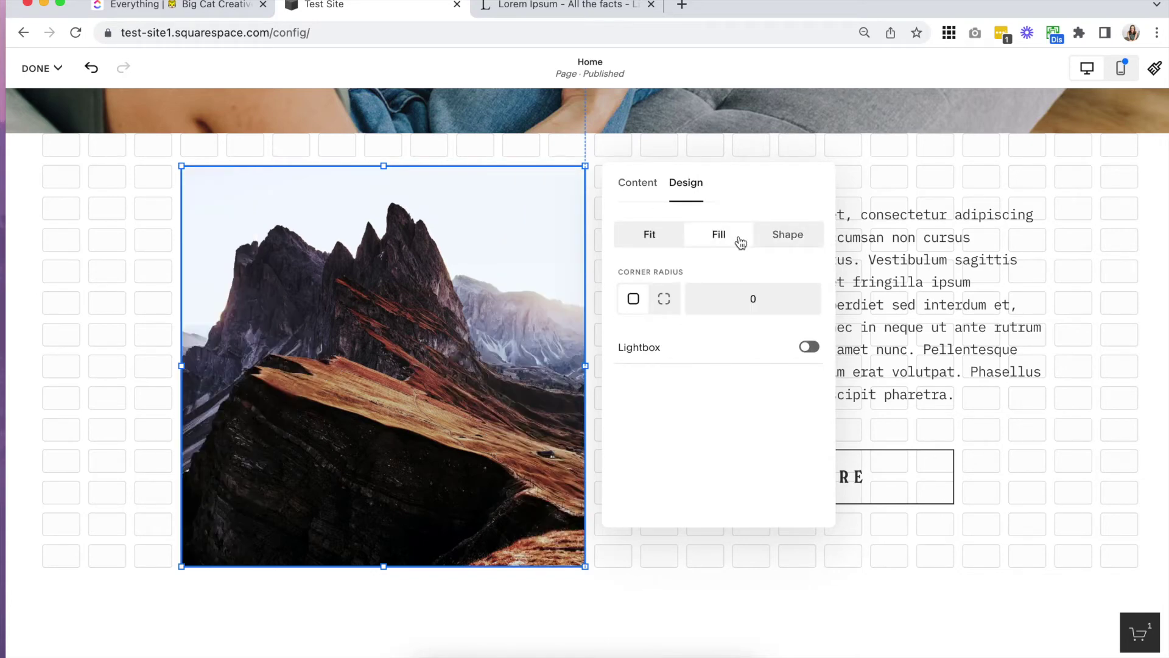
pyautogui.click(650, 234)
pyautogui.click(725, 237)
pyautogui.click(655, 245)
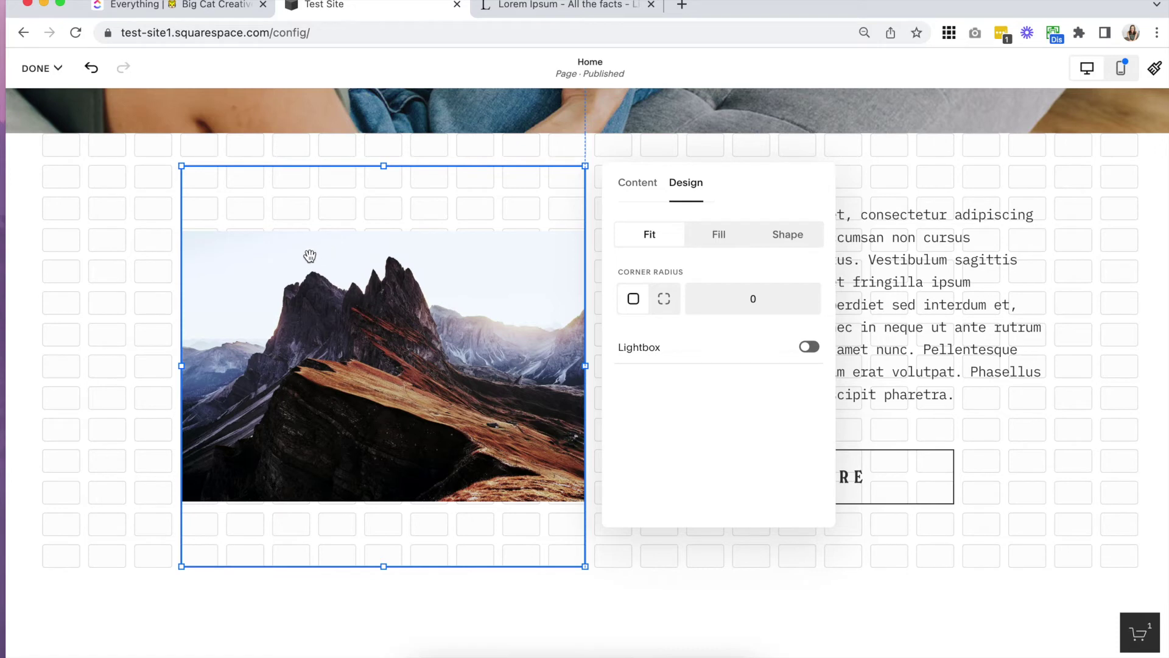
pyautogui.click(649, 188)
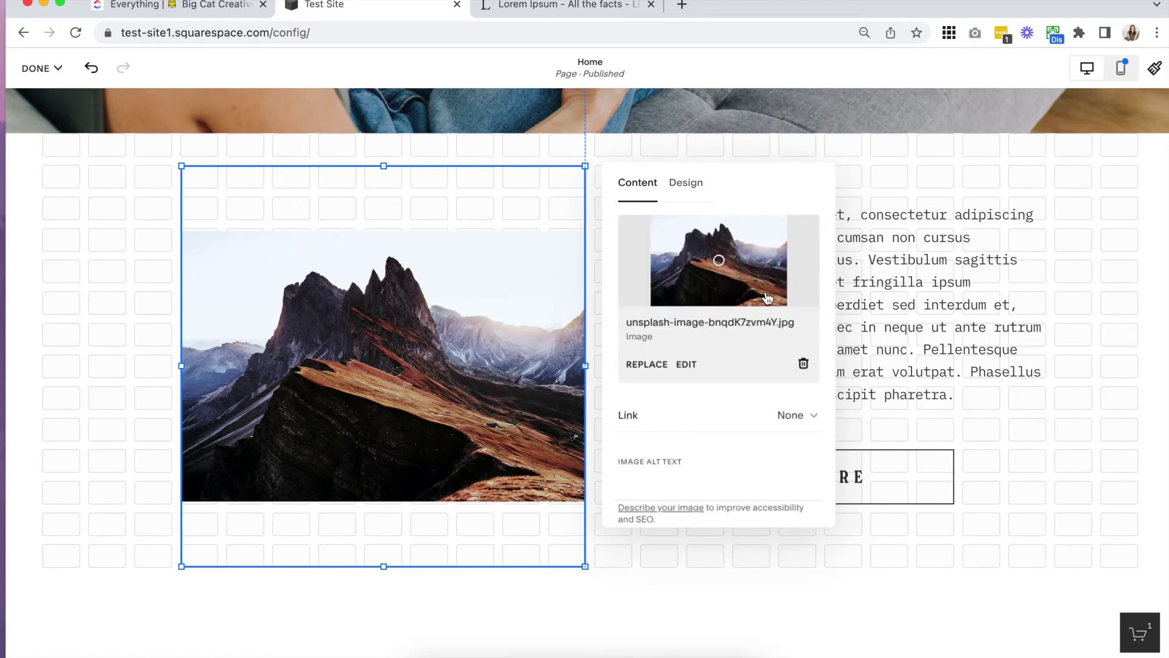
pyautogui.click(686, 183)
pyautogui.click(718, 236)
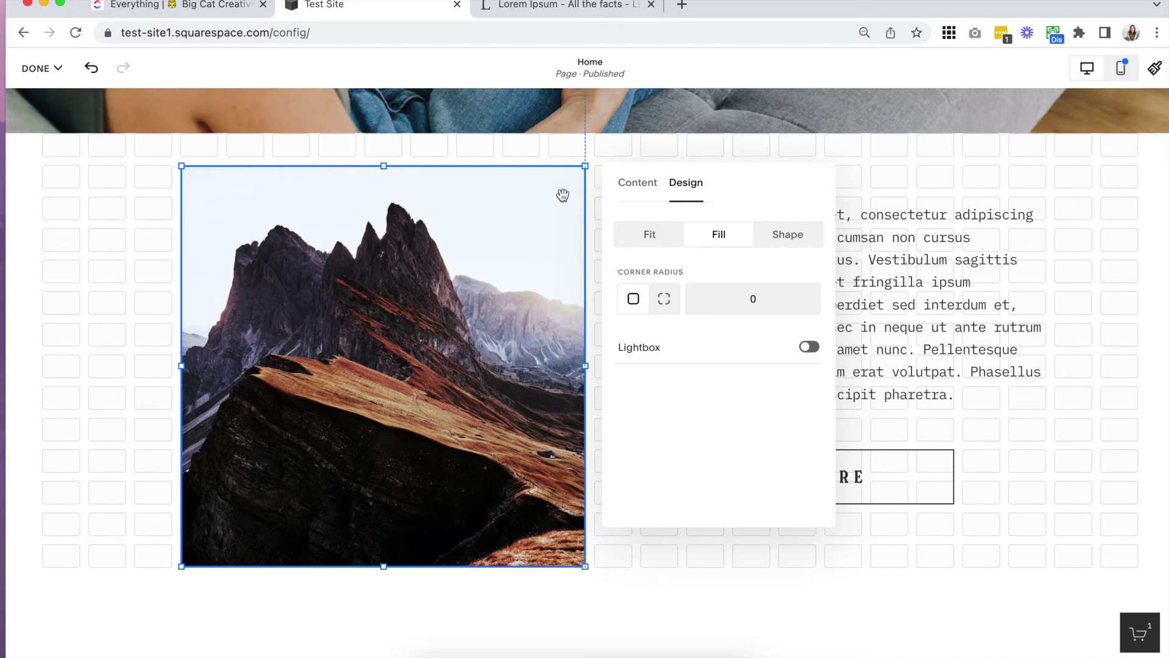
pyautogui.click(134, 343)
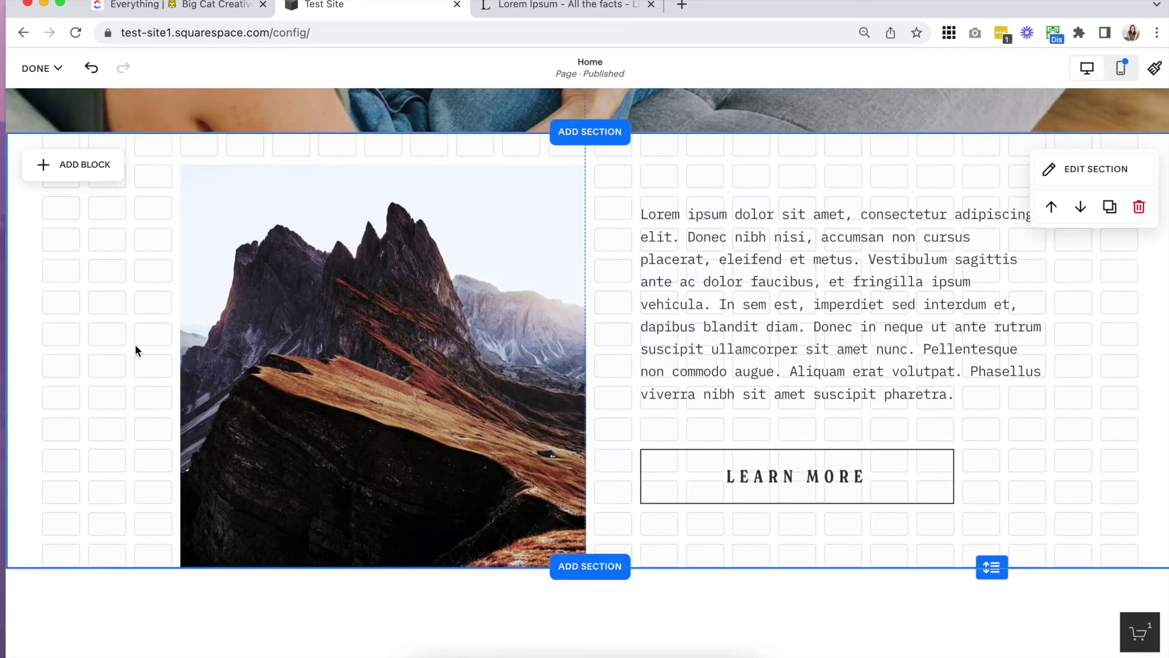
# Move the mountain image block further left and wider, undoing the accidental height increase.
pyautogui.click(232, 344)
pyautogui.moveTo(229, 344); pyautogui.dragTo(525, 374)
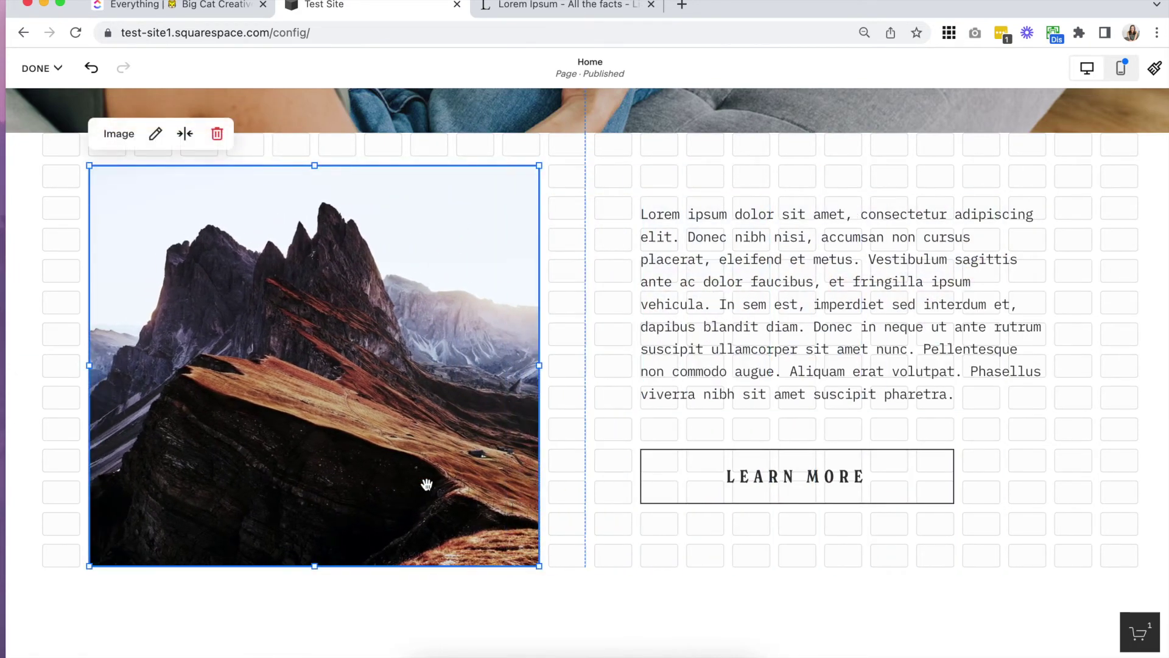
pyautogui.moveTo(314, 566); pyautogui.dragTo(322, 634)
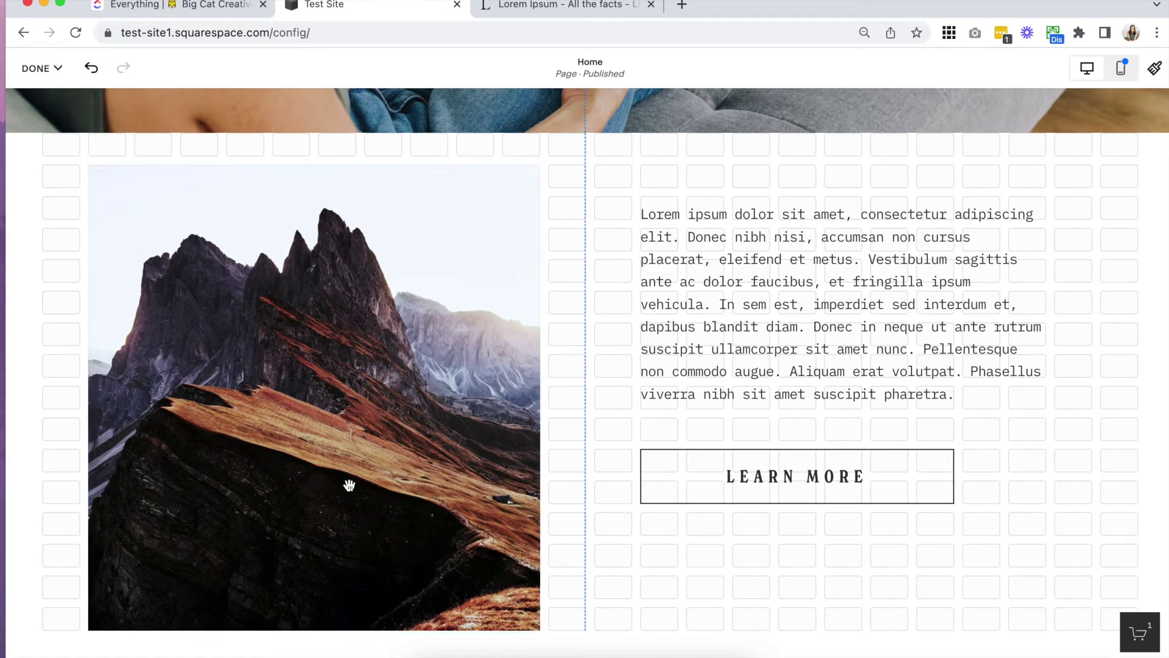
pyautogui.click(349, 485)
pyautogui.hotkey('ctrl', 'z')
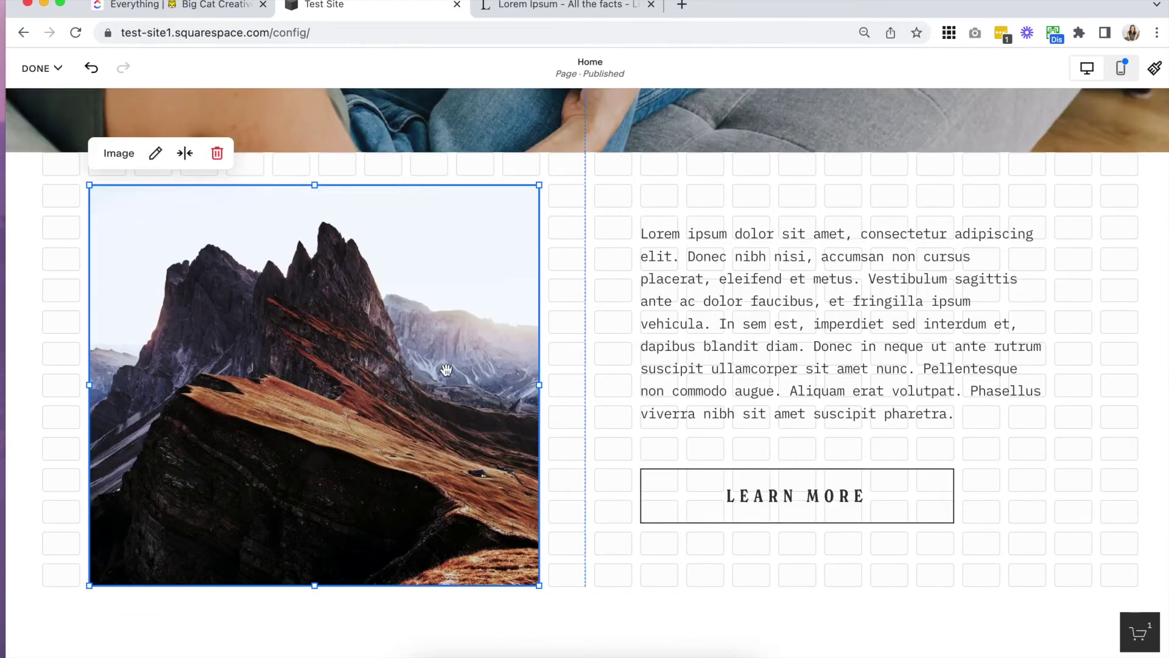
# Set the mountain photo's design to Fit so the whole image shows.
pyautogui.doubleClick(391, 389)
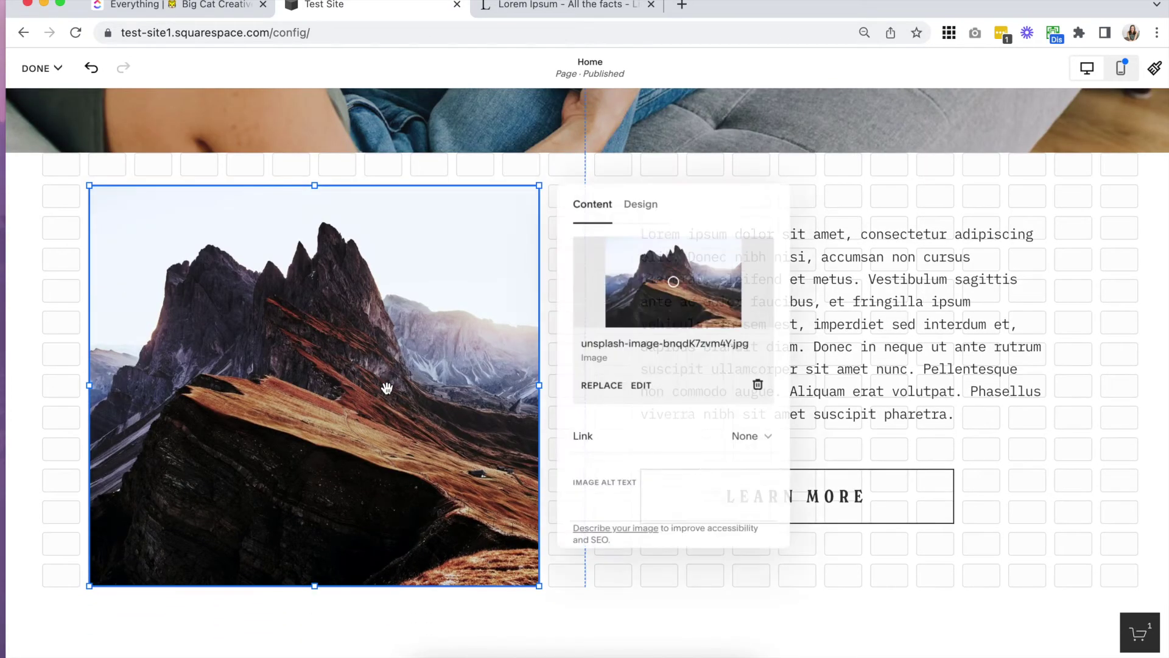
pyautogui.click(626, 205)
pyautogui.click(608, 264)
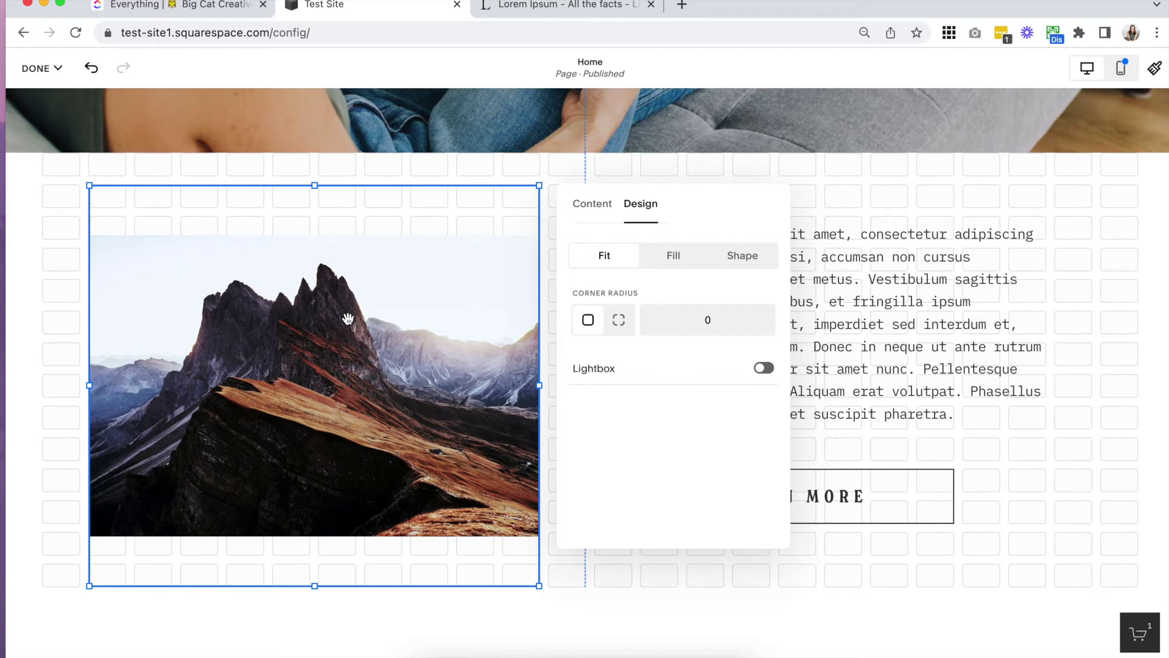
# Try a corner radius of 100 applied to all corners of the mountain photo.
pyautogui.click(620, 321)
pyautogui.click(587, 320)
pyautogui.click(731, 321)
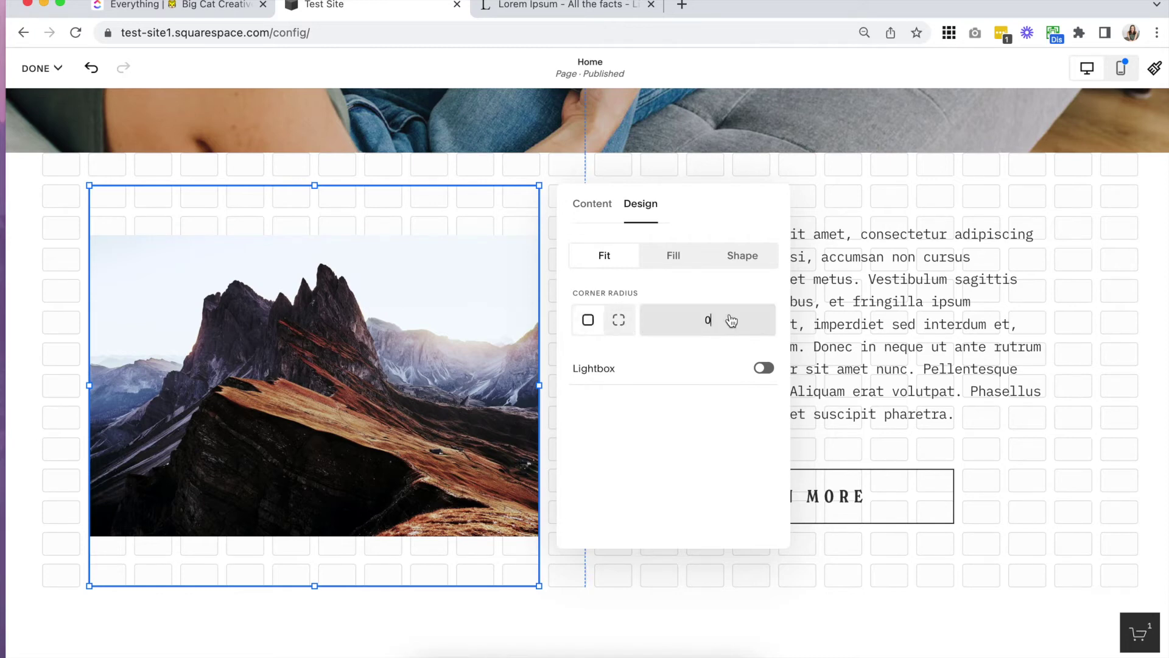
pyautogui.press('BackSpace')
pyautogui.write('100')
pyautogui.press('Return')
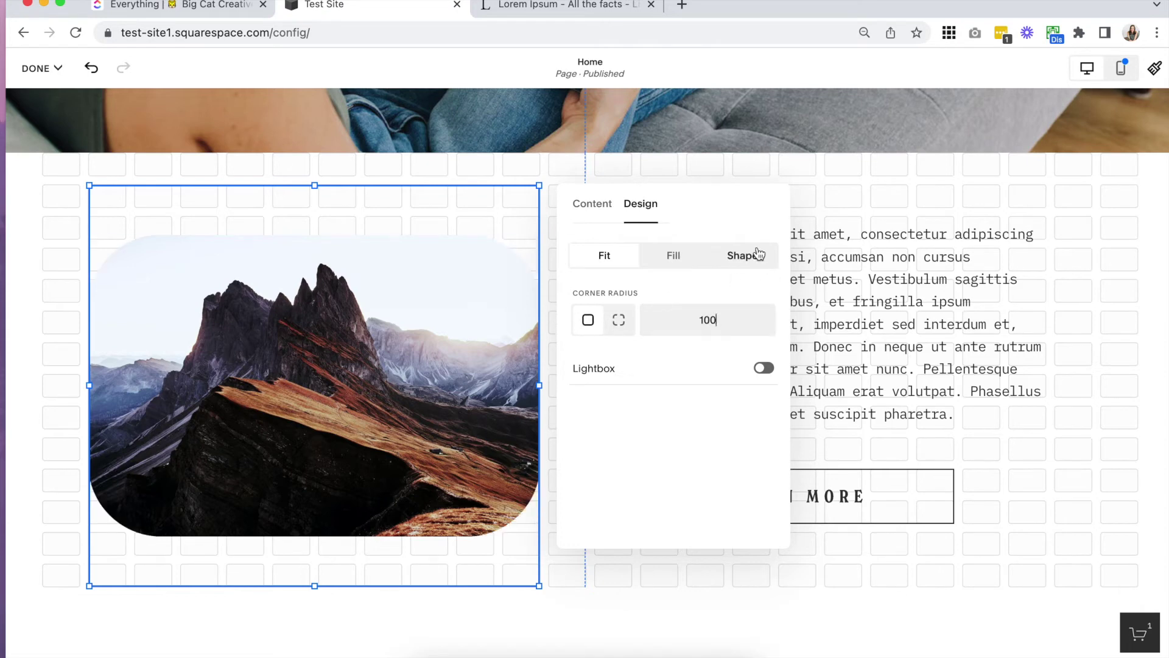
# Return the corner radius to 0 for square corners and close the image settings.
pyautogui.doubleClick(692, 329)
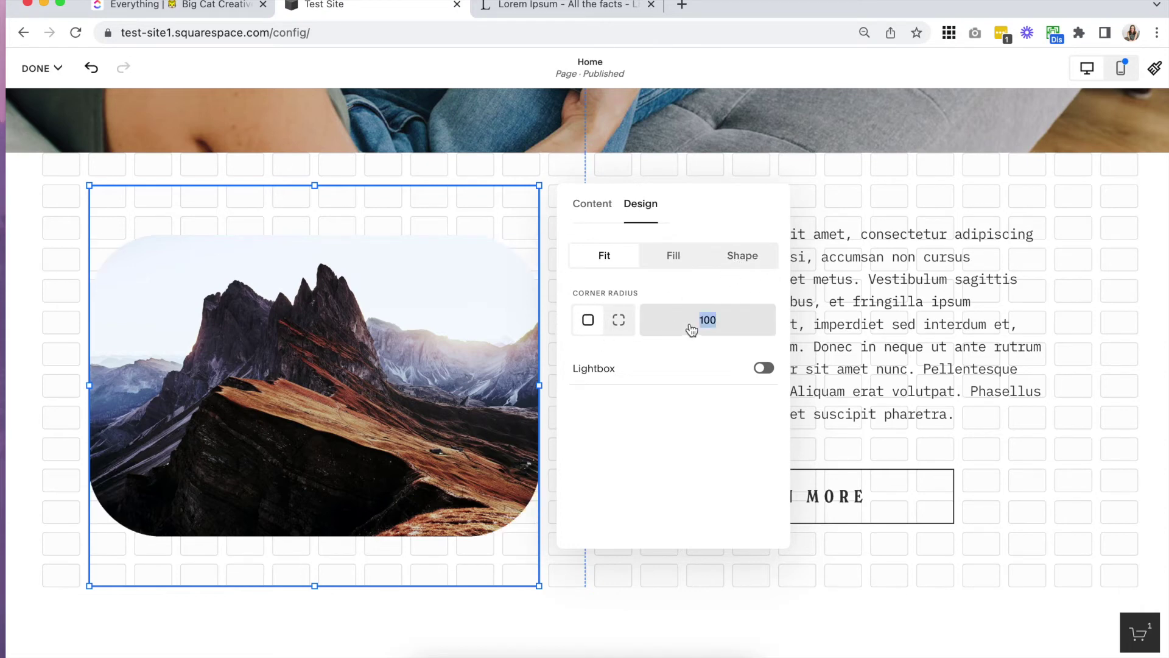
pyautogui.write('0')
pyautogui.press('Return')
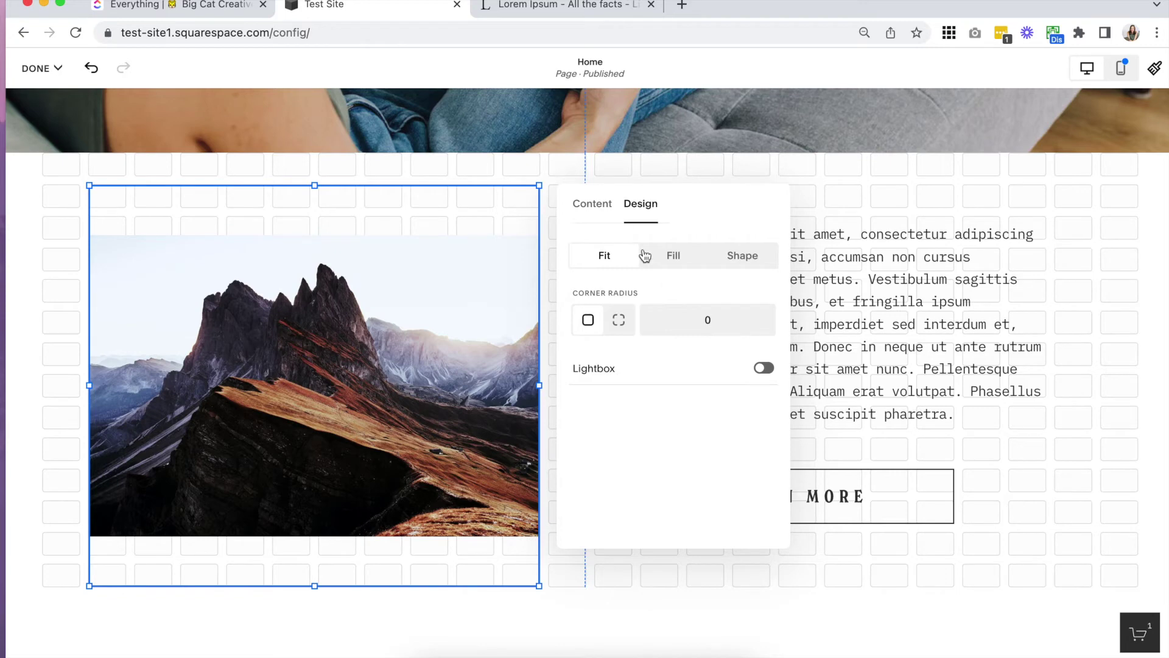
pyautogui.click(591, 207)
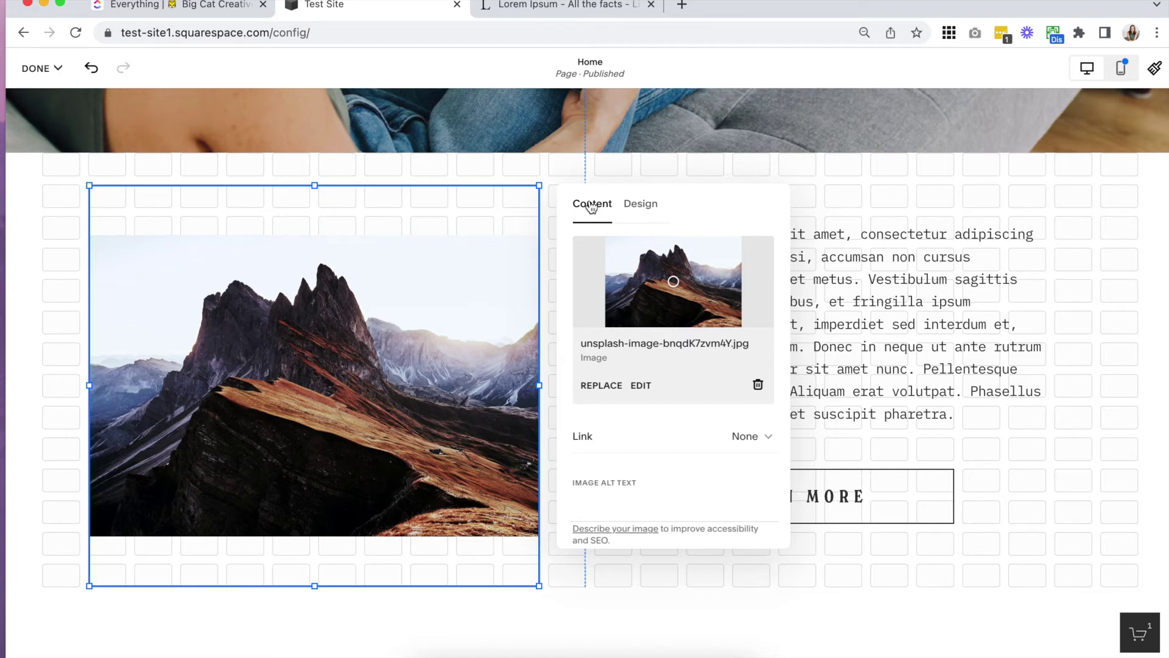
pyautogui.click(1113, 425)
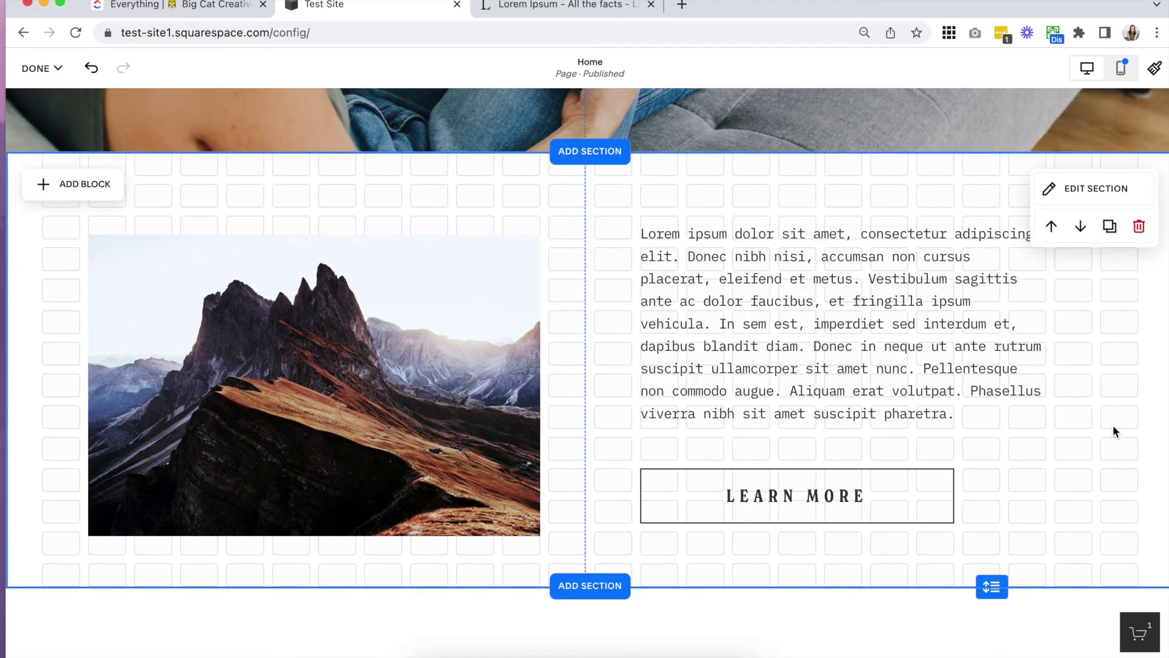
# Open the LEARN MORE button's editing panel and move it away from the button.
pyautogui.click(900, 494)
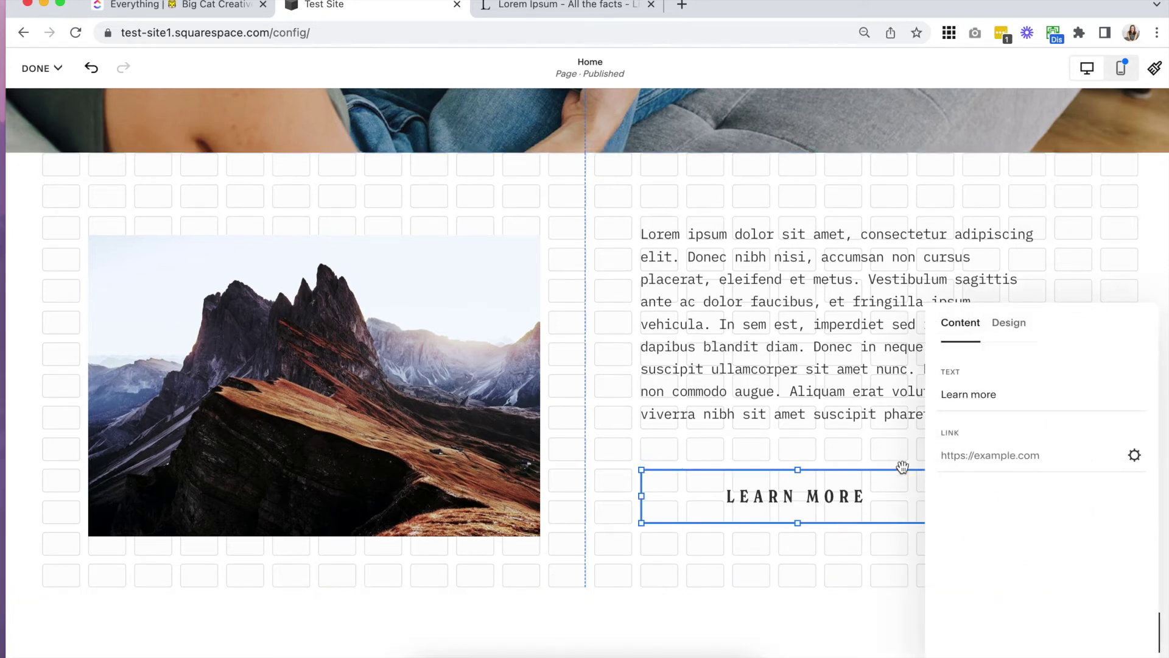
pyautogui.click(910, 459)
pyautogui.click(904, 505)
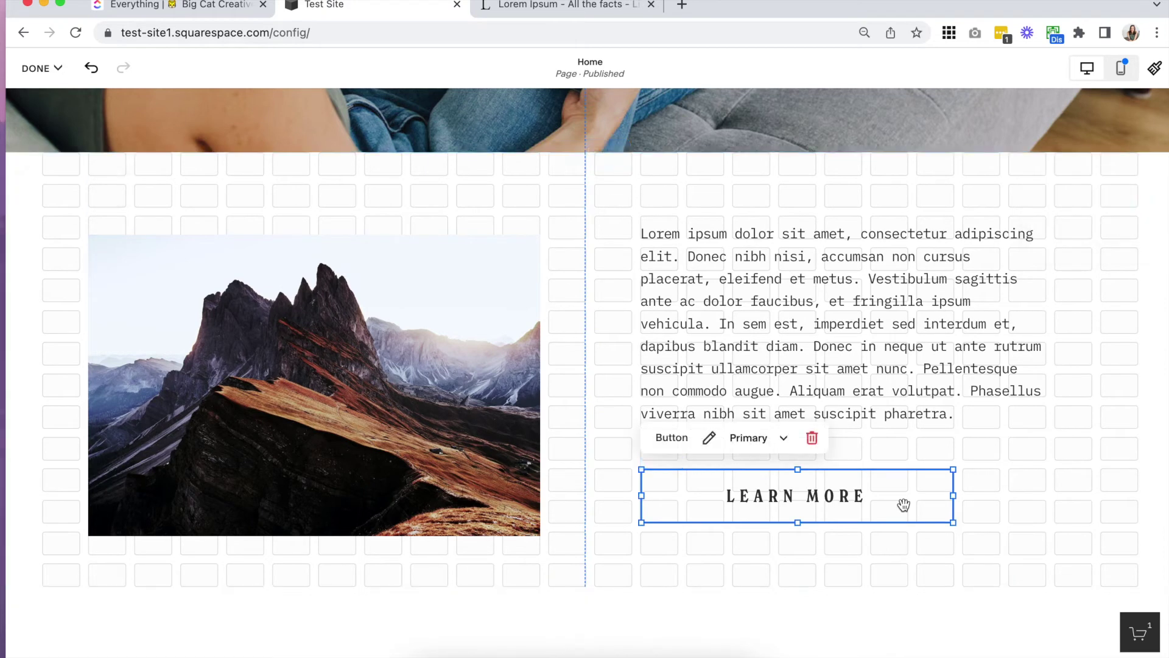
pyautogui.click(712, 438)
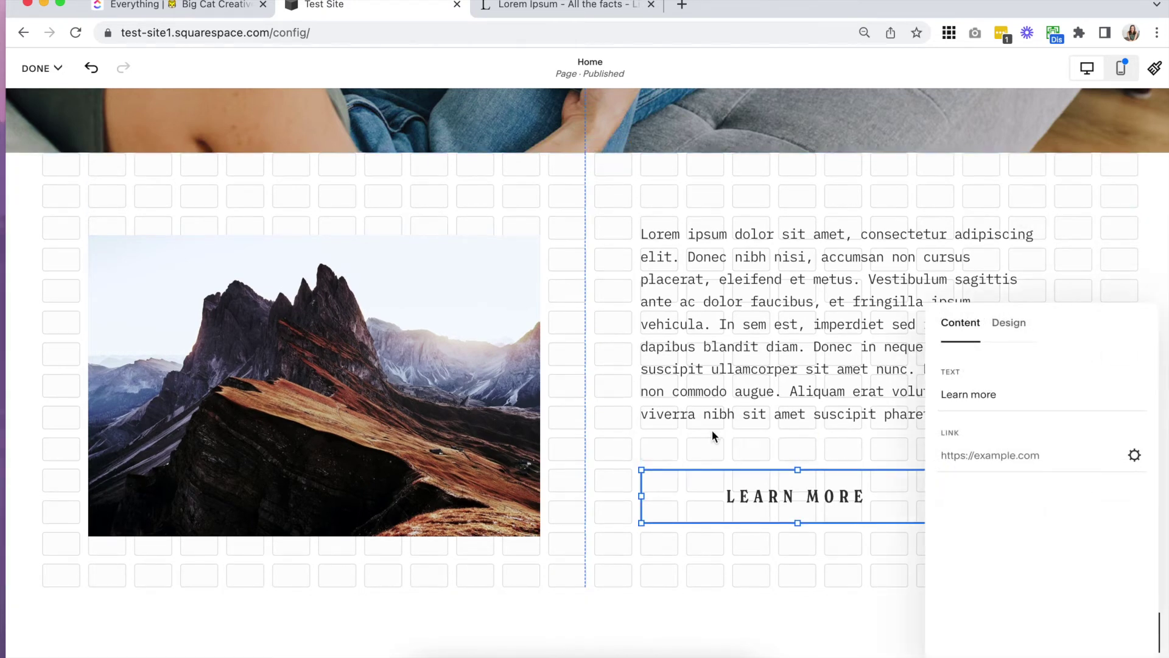
pyautogui.moveTo(1113, 317); pyautogui.dragTo(481, 209)
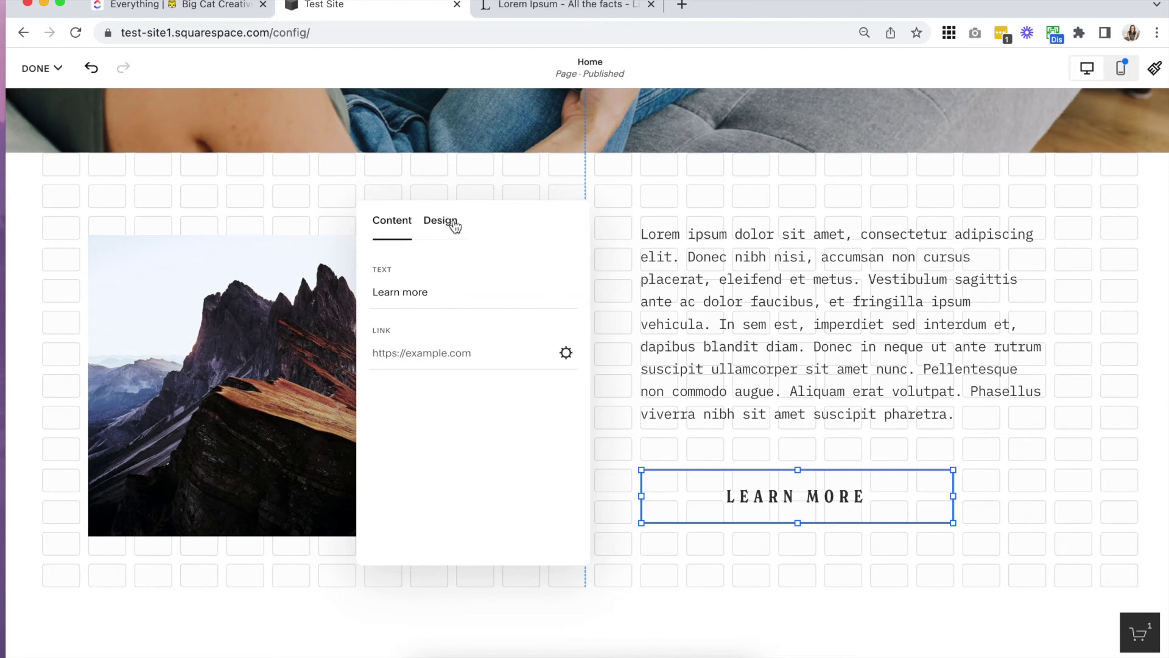
# Open the Link Editor for the LEARN MORE button.
pyautogui.moveTo(392, 293); pyautogui.dragTo(488, 293)
pyautogui.click(488, 293)
pyautogui.click(566, 353)
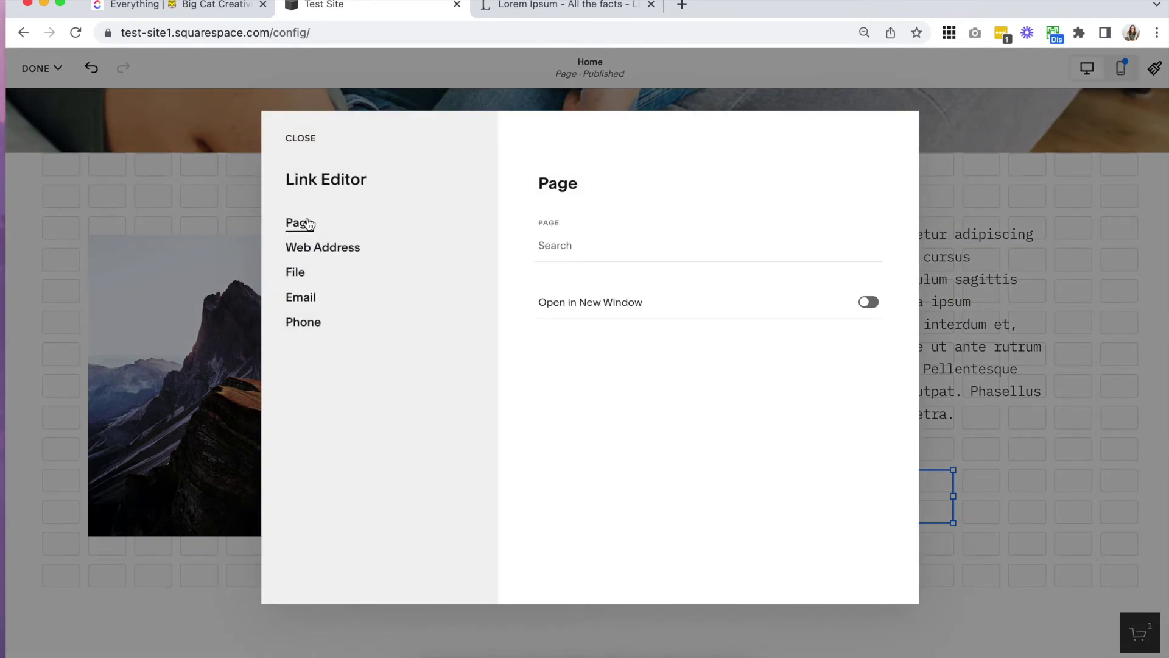
# Preview the Page, Web Address, File, Email and Phone link types, then close without adding a link.
pyautogui.click(578, 244)
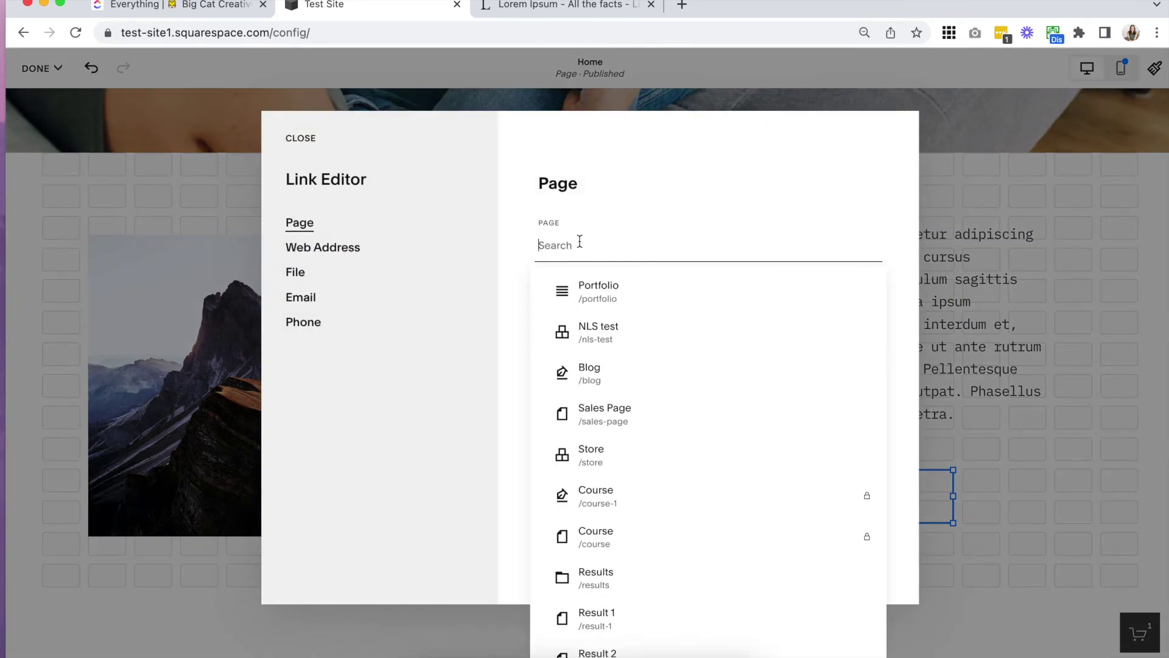
pyautogui.click(496, 470)
pyautogui.click(303, 247)
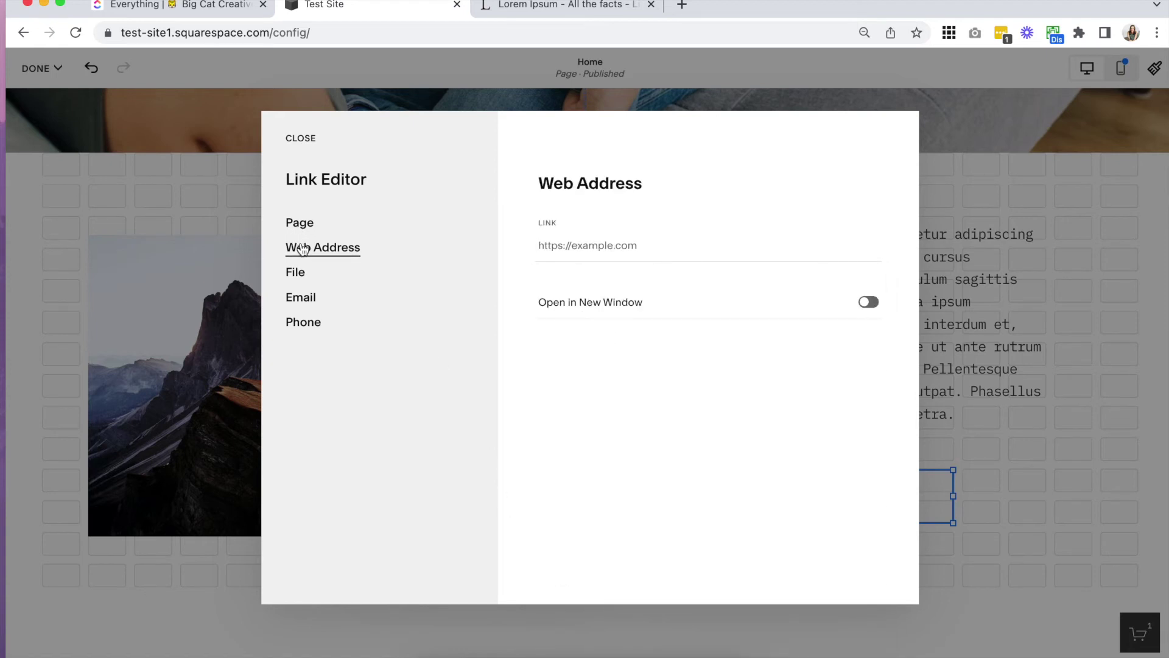
pyautogui.click(302, 276)
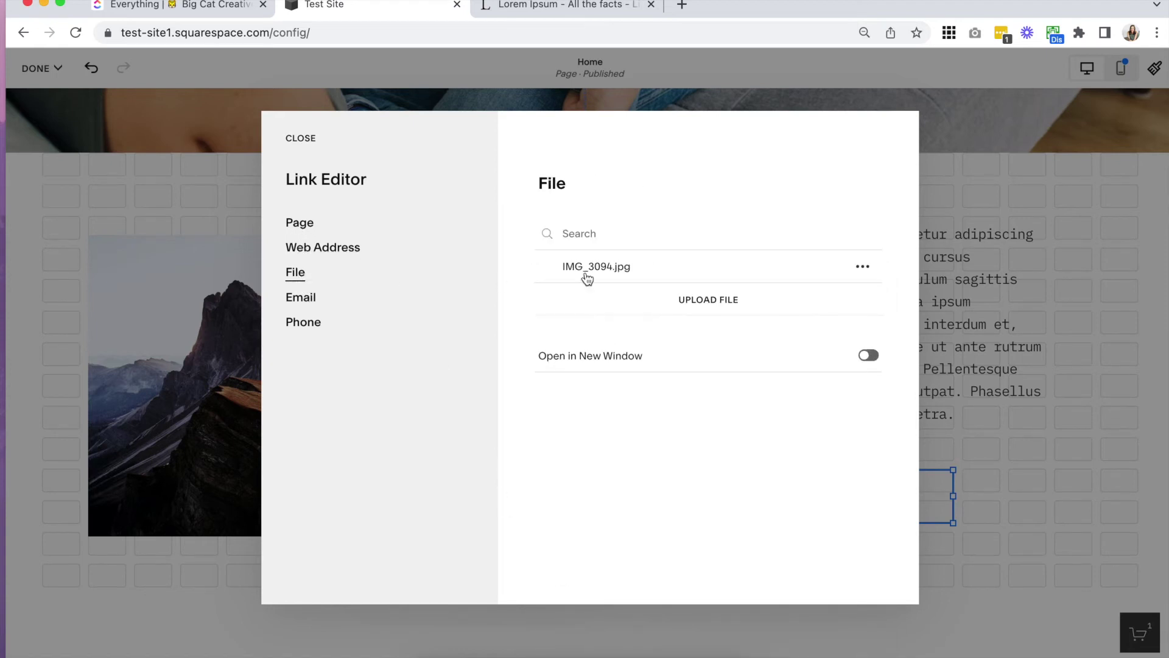
pyautogui.click(313, 304)
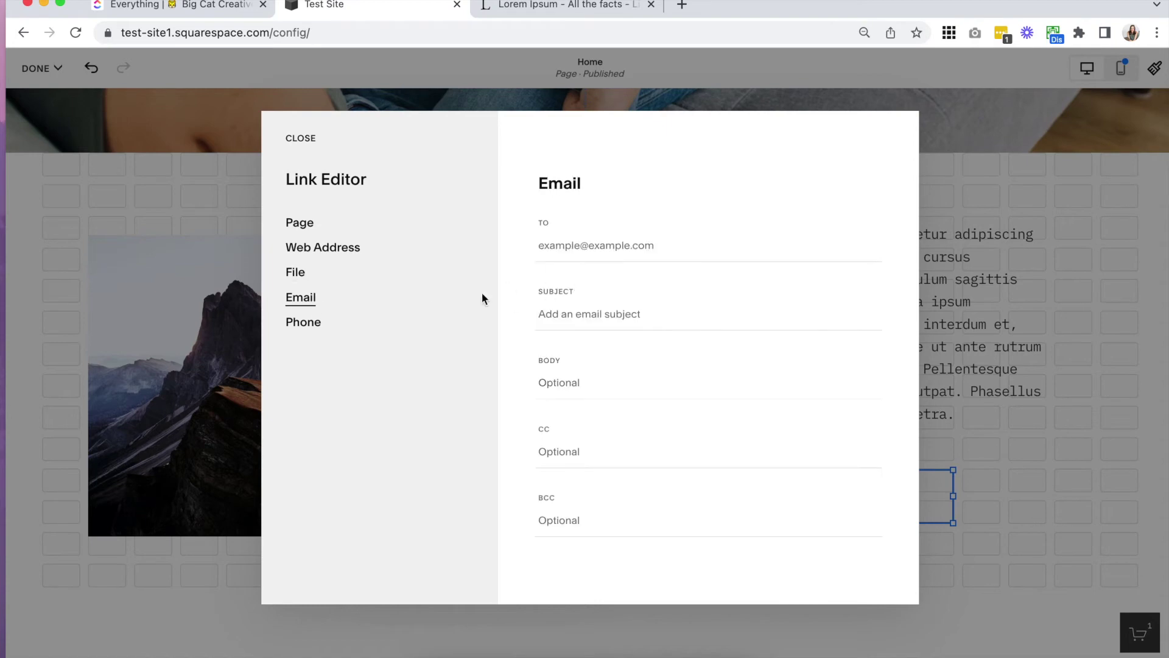
pyautogui.click(310, 328)
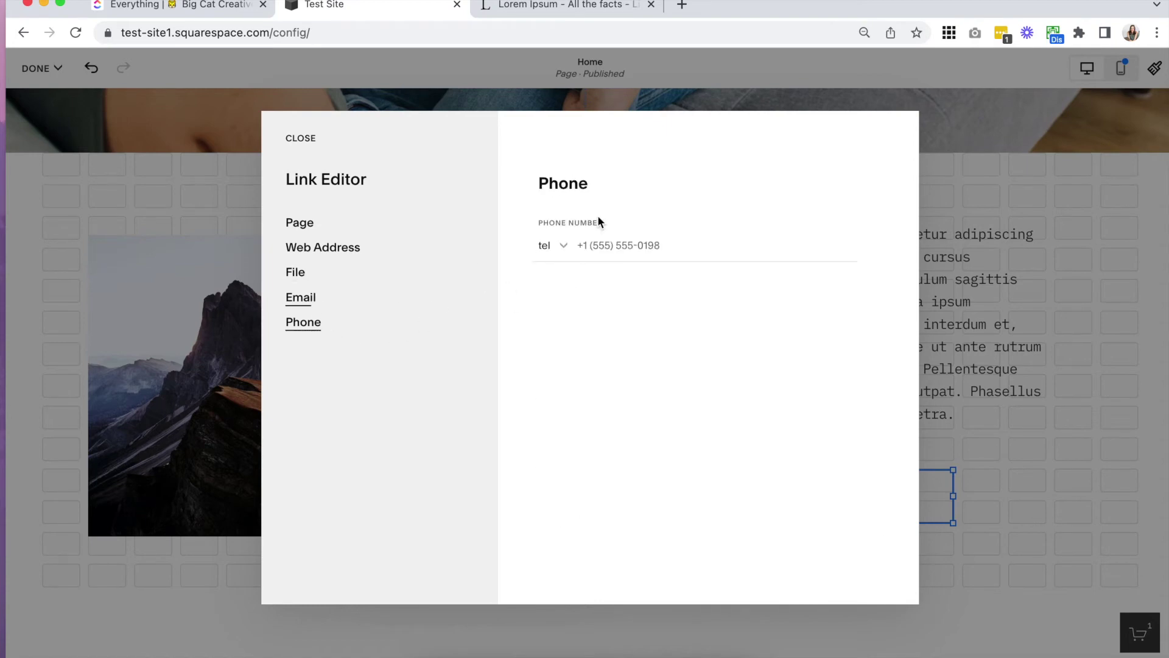
pyautogui.click(304, 138)
pyautogui.click(449, 235)
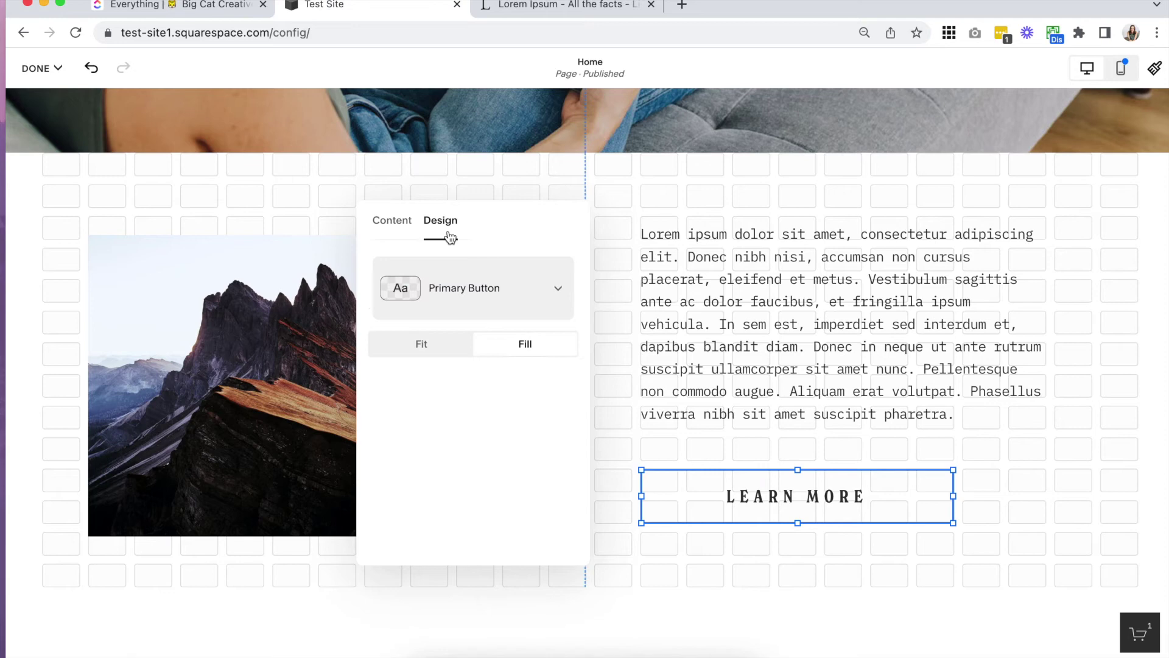
# Keep the Primary Button style, set the button to Fit, and center it.
pyautogui.click(492, 286)
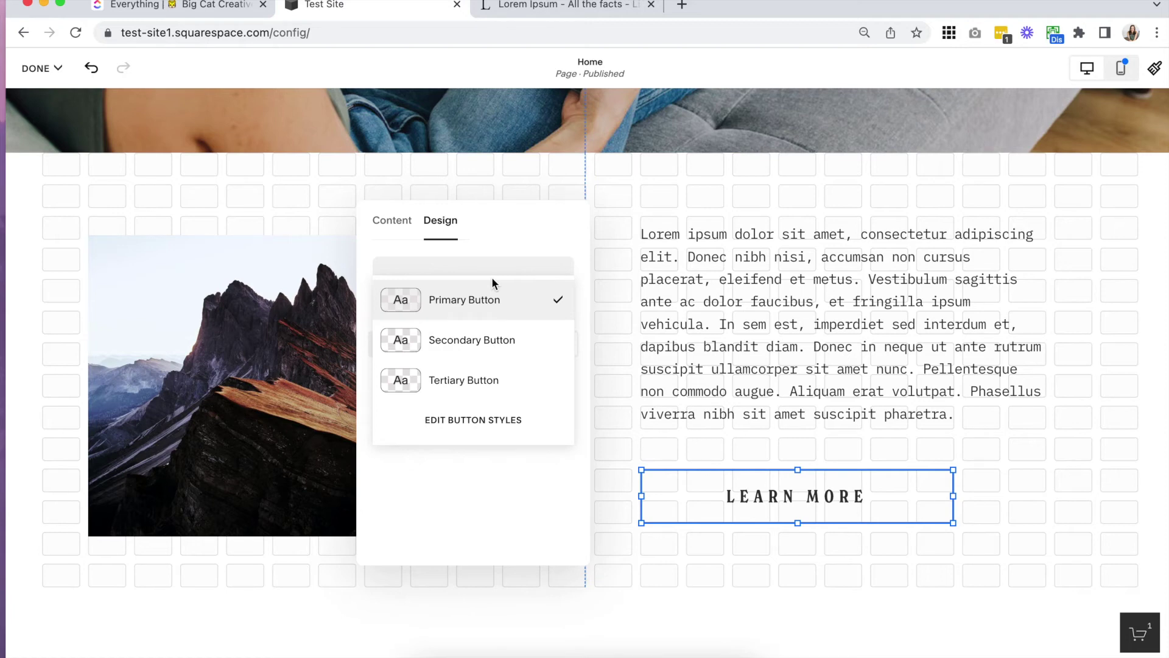
pyautogui.click(492, 277)
pyautogui.click(419, 346)
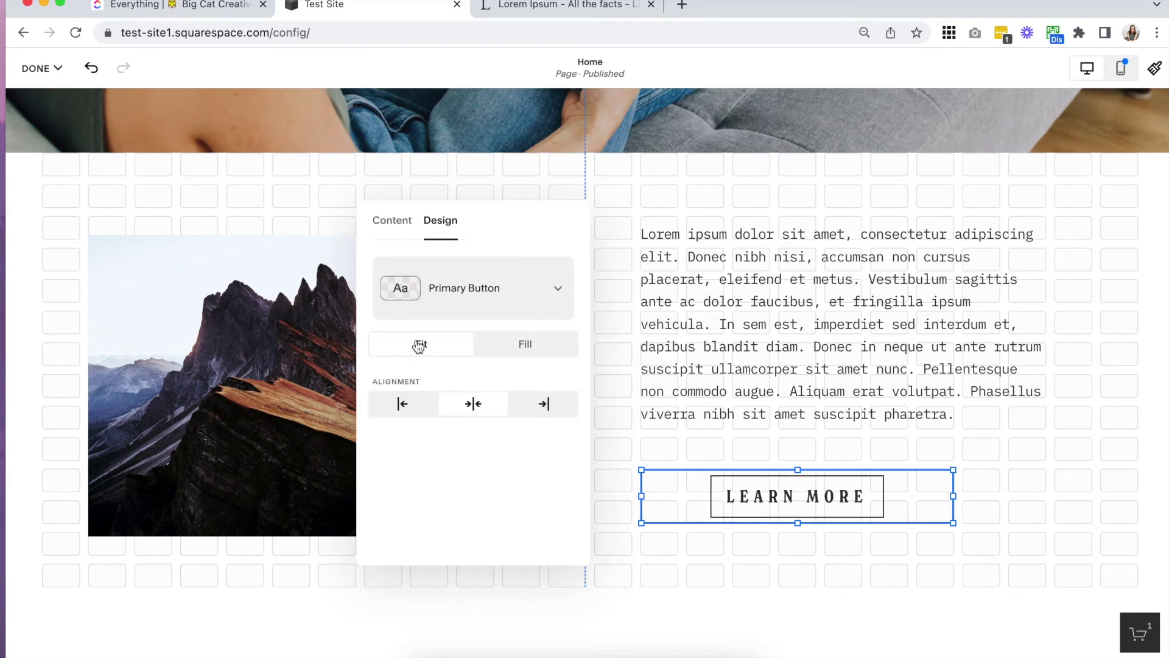
pyautogui.click(554, 351)
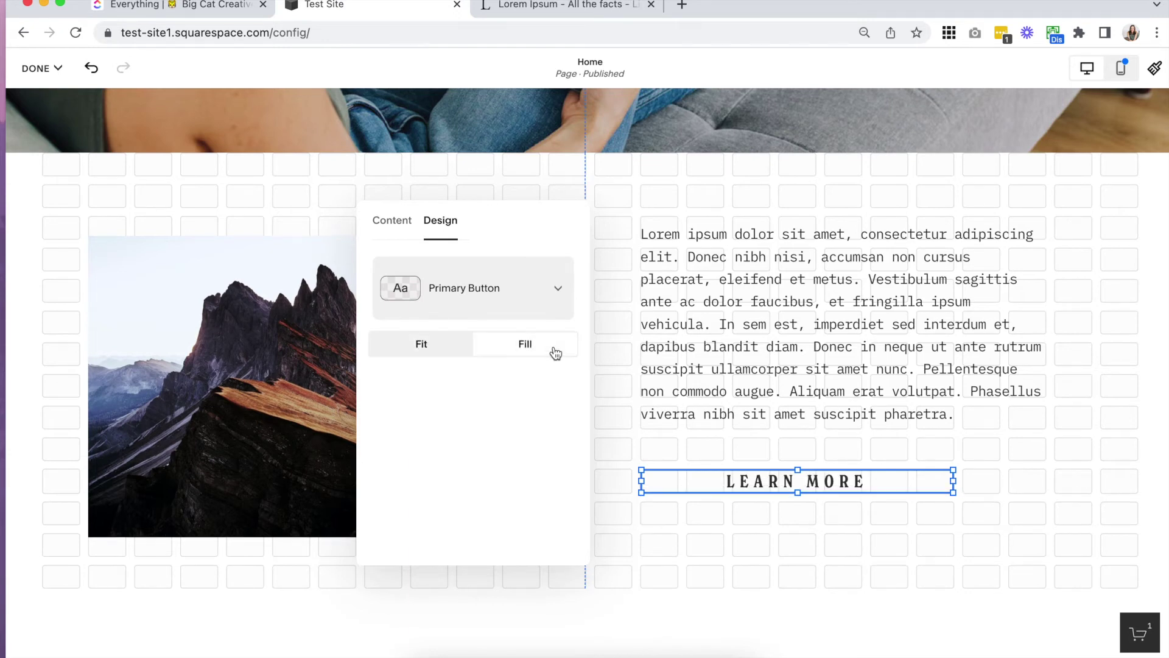
pyautogui.click(428, 350)
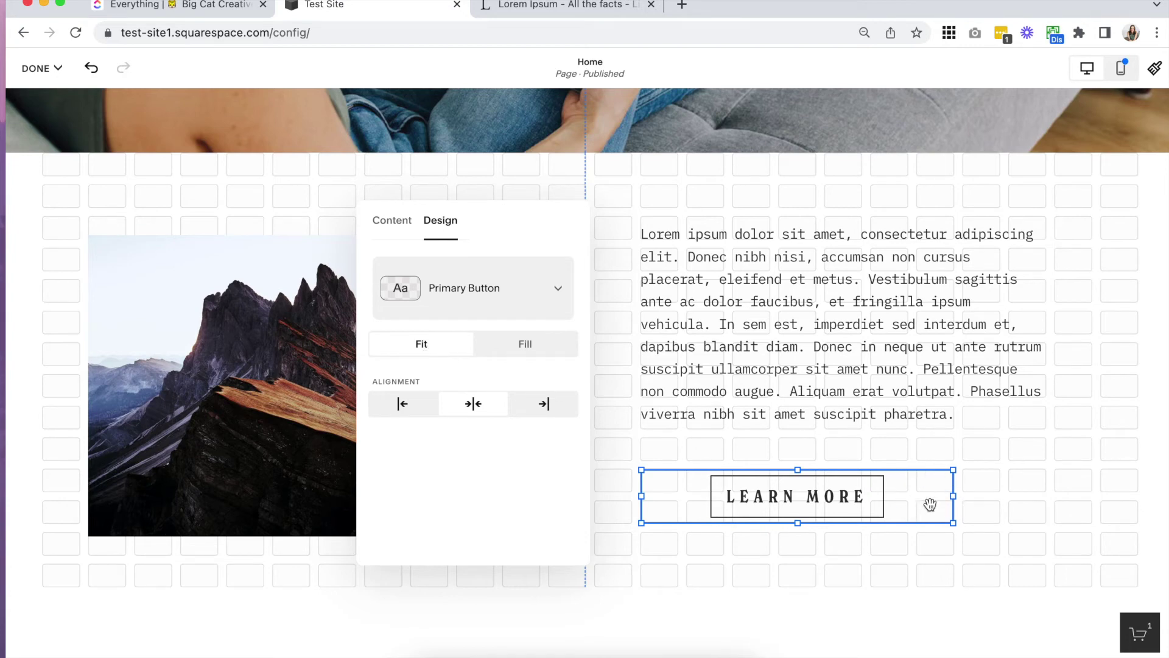
pyautogui.click(411, 407)
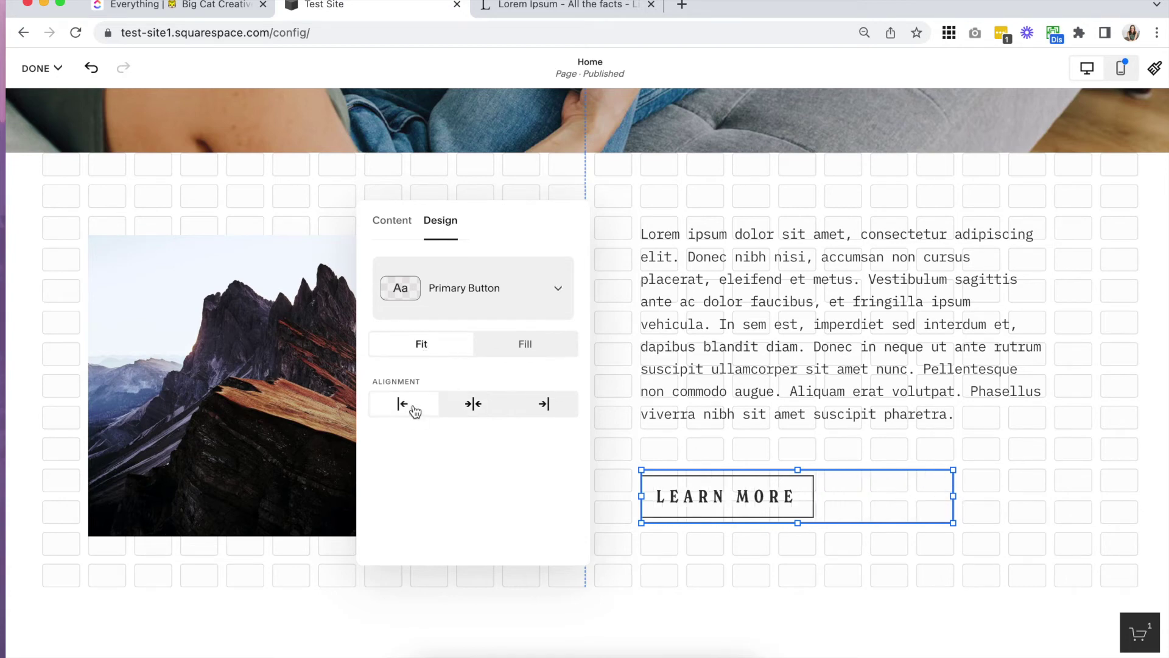
pyautogui.click(523, 412)
pyautogui.click(475, 407)
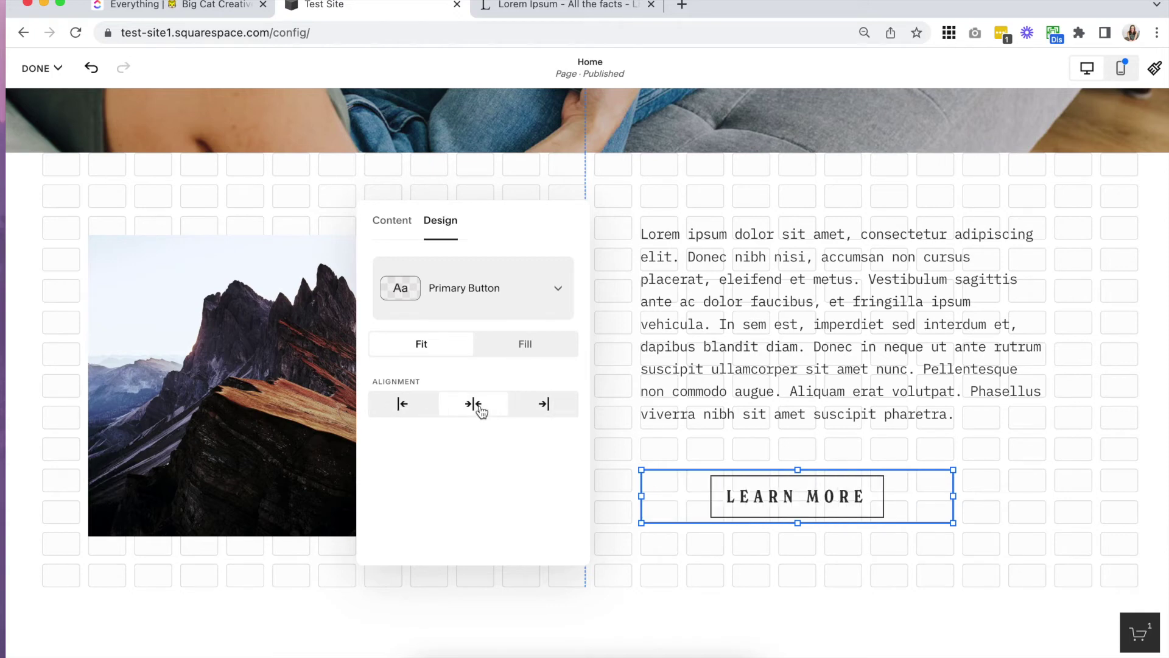
# Stretch the LEARN MORE button block taller beneath the lorem ipsum text.
pyautogui.click(807, 544)
pyautogui.click(802, 521)
pyautogui.moveTo(801, 522); pyautogui.dragTo(814, 594)
pyautogui.moveTo(767, 552); pyautogui.dragTo(761, 548)
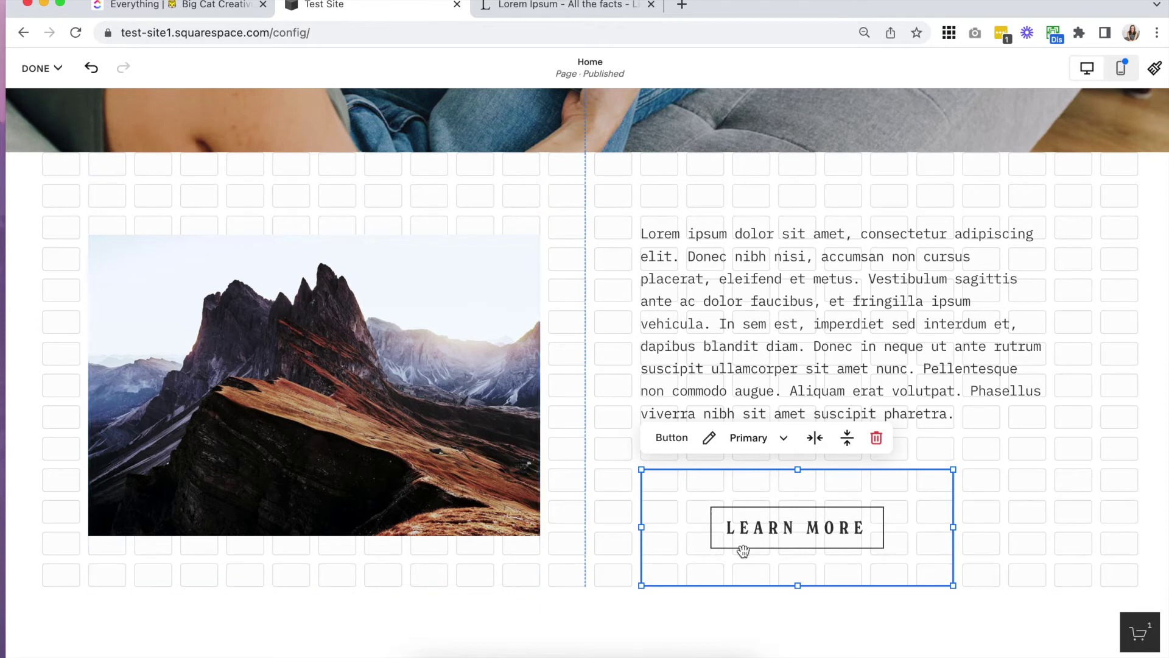
# Switch the LEARN MORE button to Fill, keeping the Primary Button style.
pyautogui.doubleClick(899, 525)
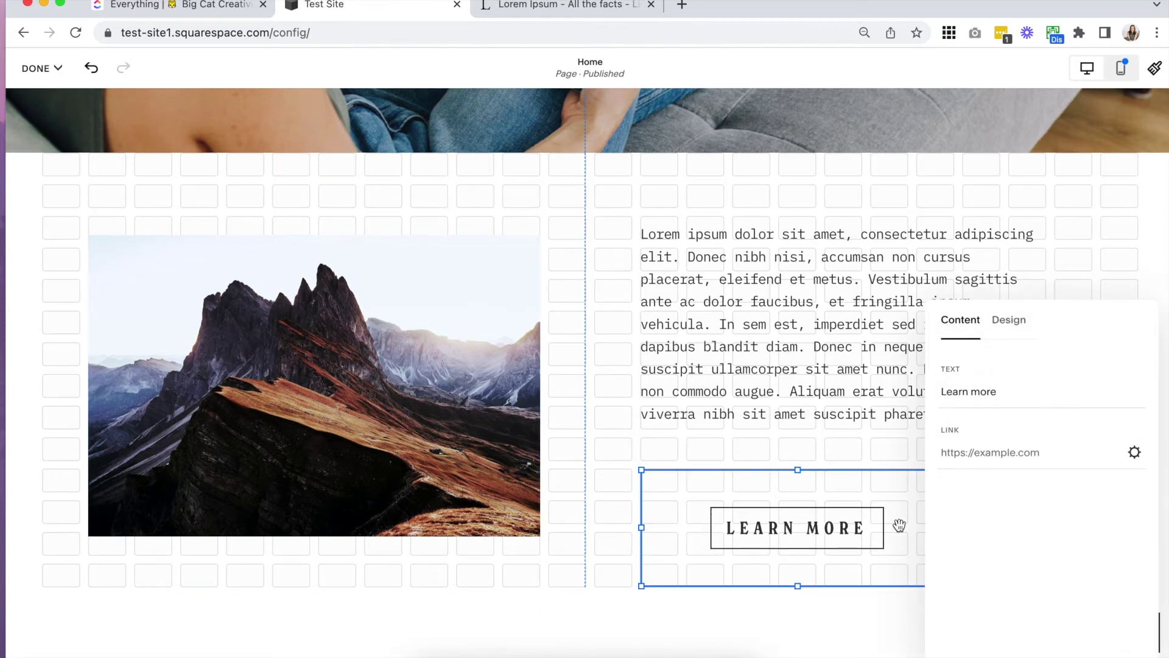
pyautogui.click(1008, 318)
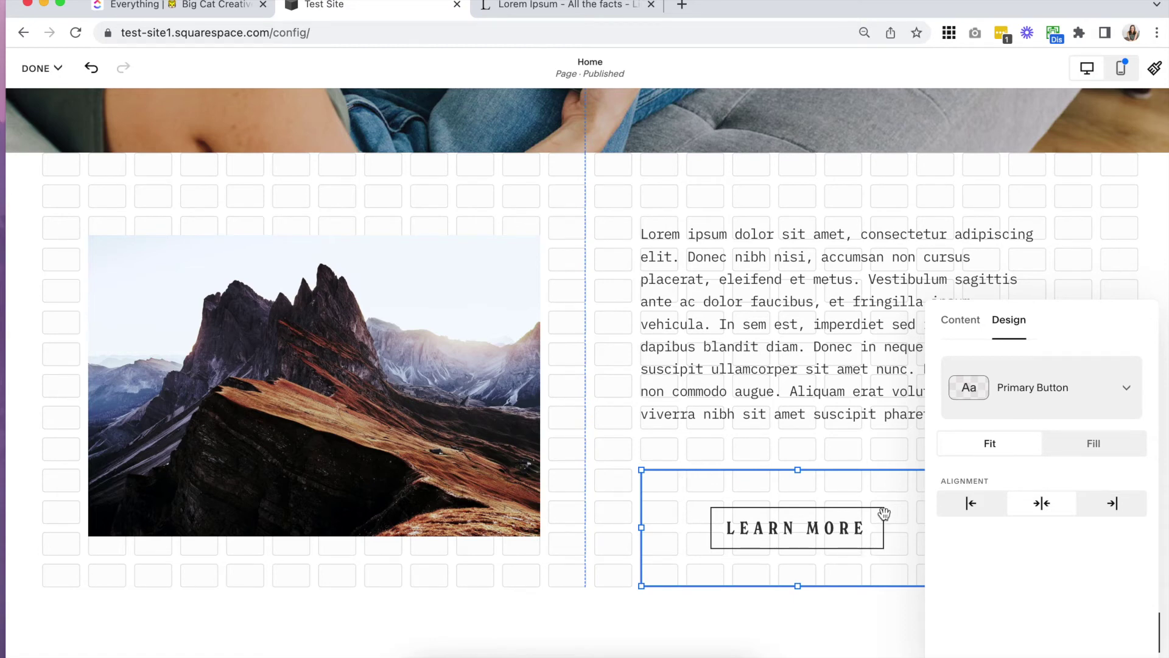
pyautogui.click(1044, 395)
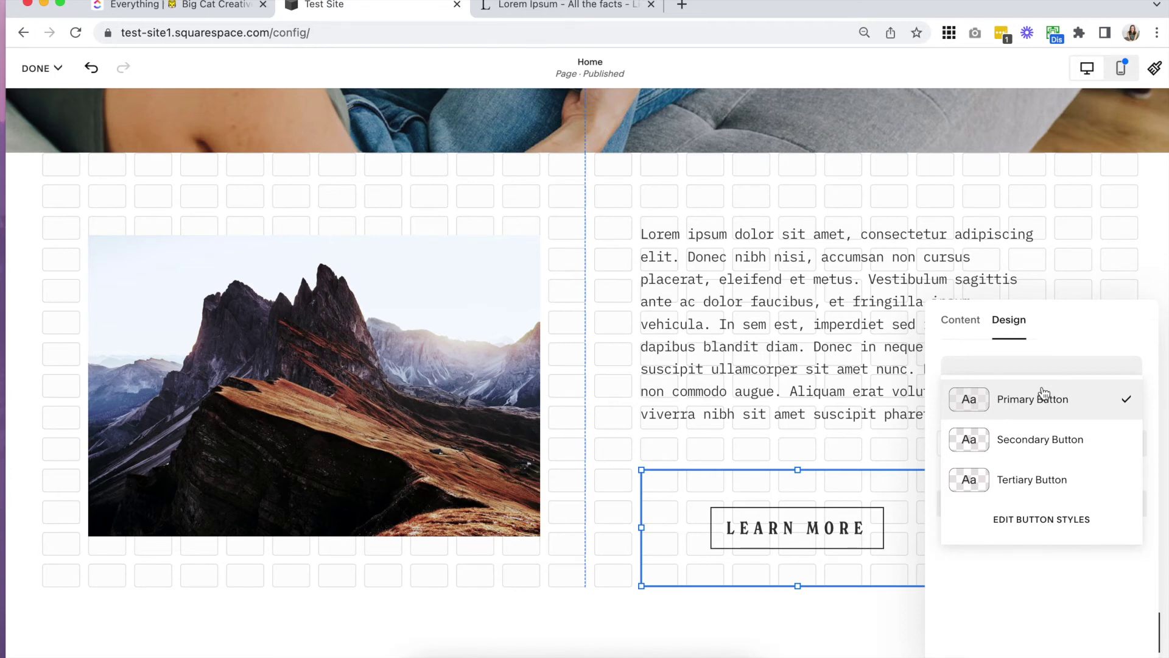
pyautogui.click(989, 598)
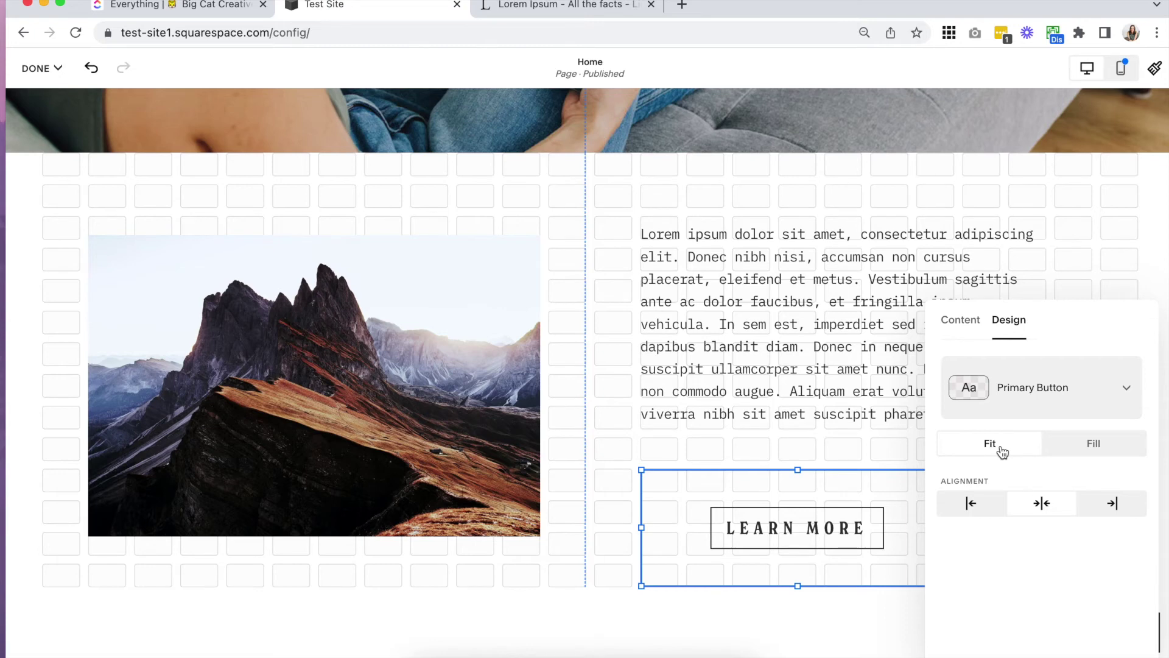
pyautogui.click(1094, 445)
pyautogui.moveTo(1047, 311); pyautogui.dragTo(429, 213)
# Enlarge the LEARN MORE button block, making it taller and wider to the right.
pyautogui.scroll(-1, 820, 446)
pyautogui.click(828, 498)
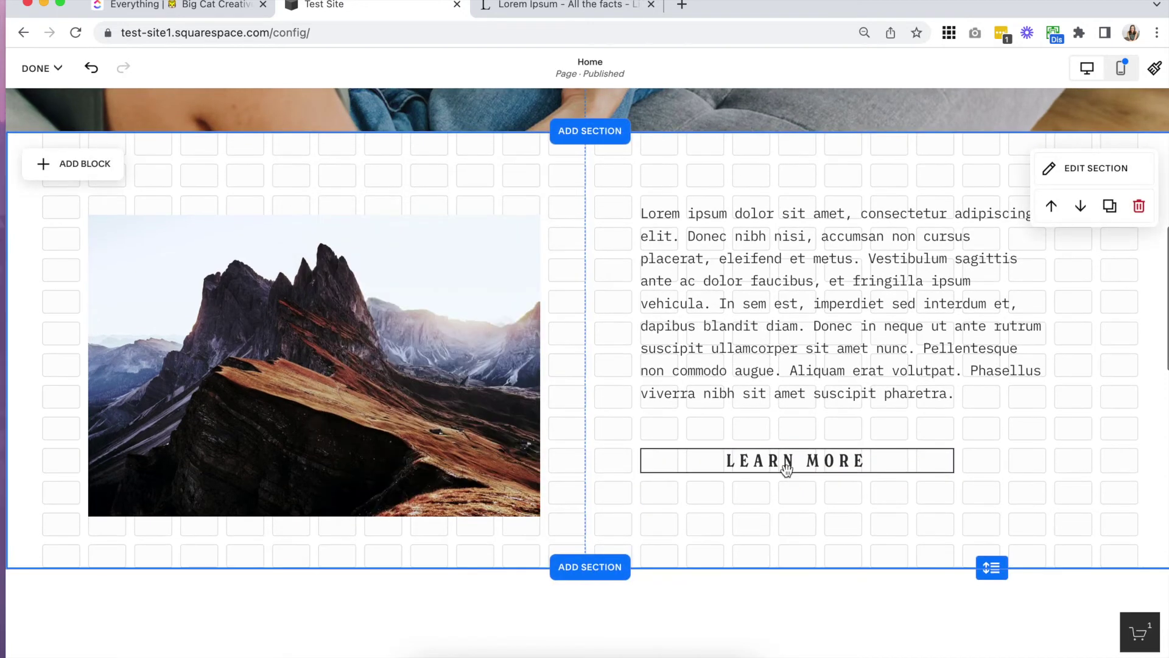
pyautogui.click(791, 470)
pyautogui.moveTo(796, 473); pyautogui.dragTo(1096, 496)
pyautogui.click(1109, 410)
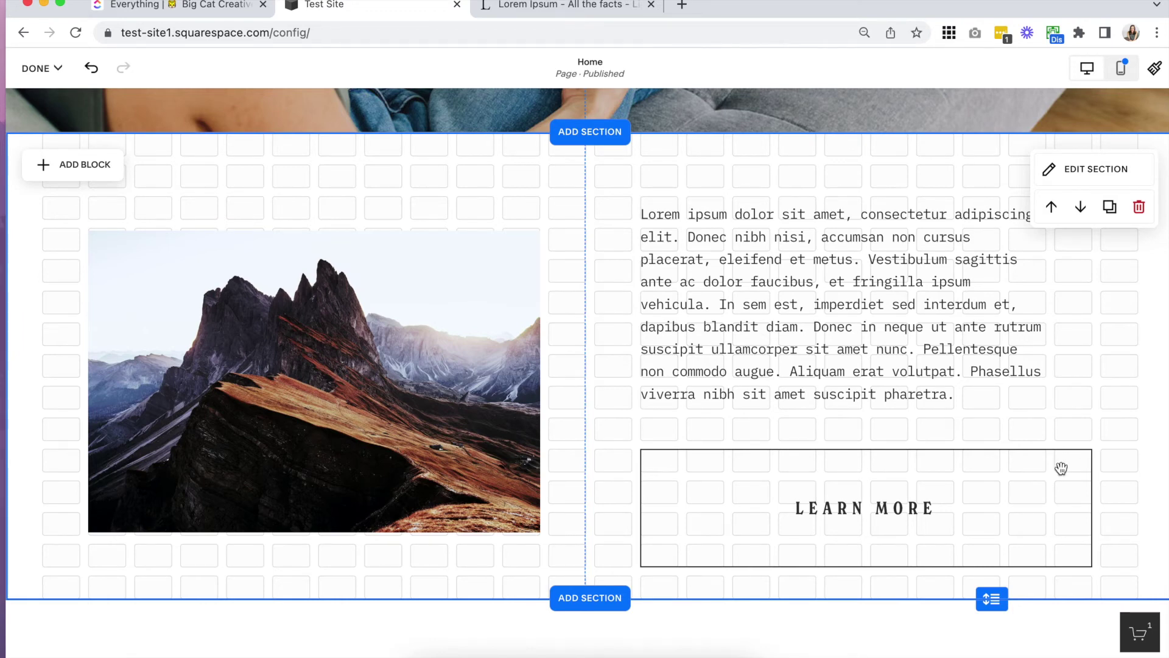
# Set the LEARN MORE button back to Fit and close its settings.
pyautogui.doubleClick(1014, 507)
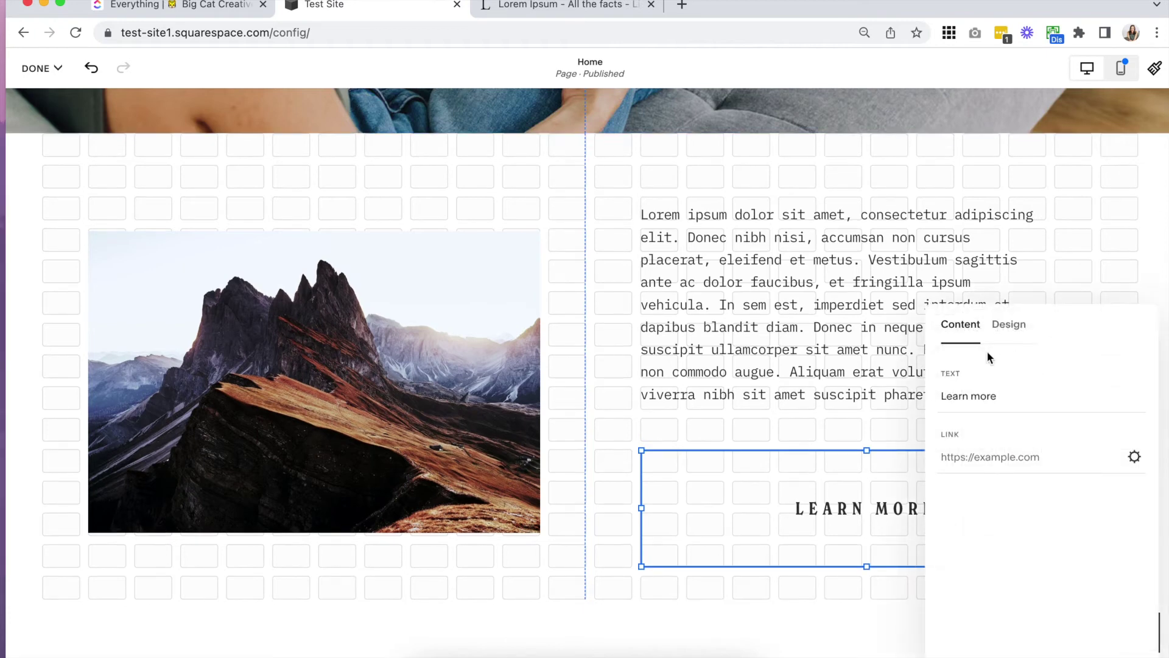
pyautogui.click(1016, 329)
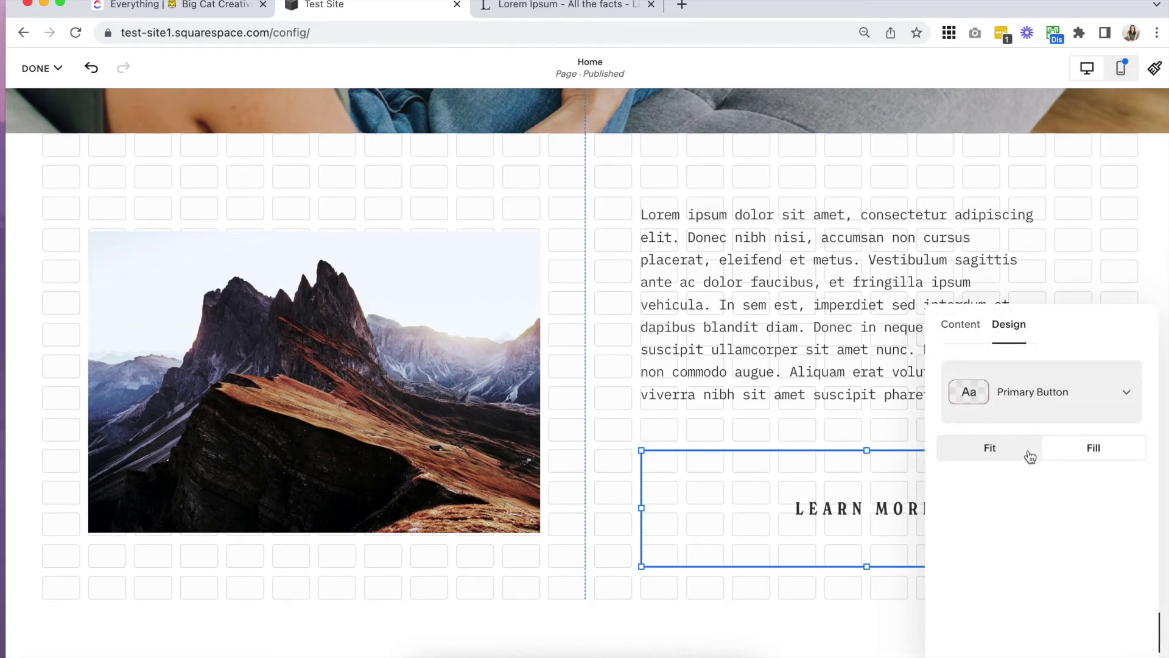
pyautogui.click(1008, 451)
pyautogui.moveTo(1114, 324); pyautogui.dragTo(495, 274)
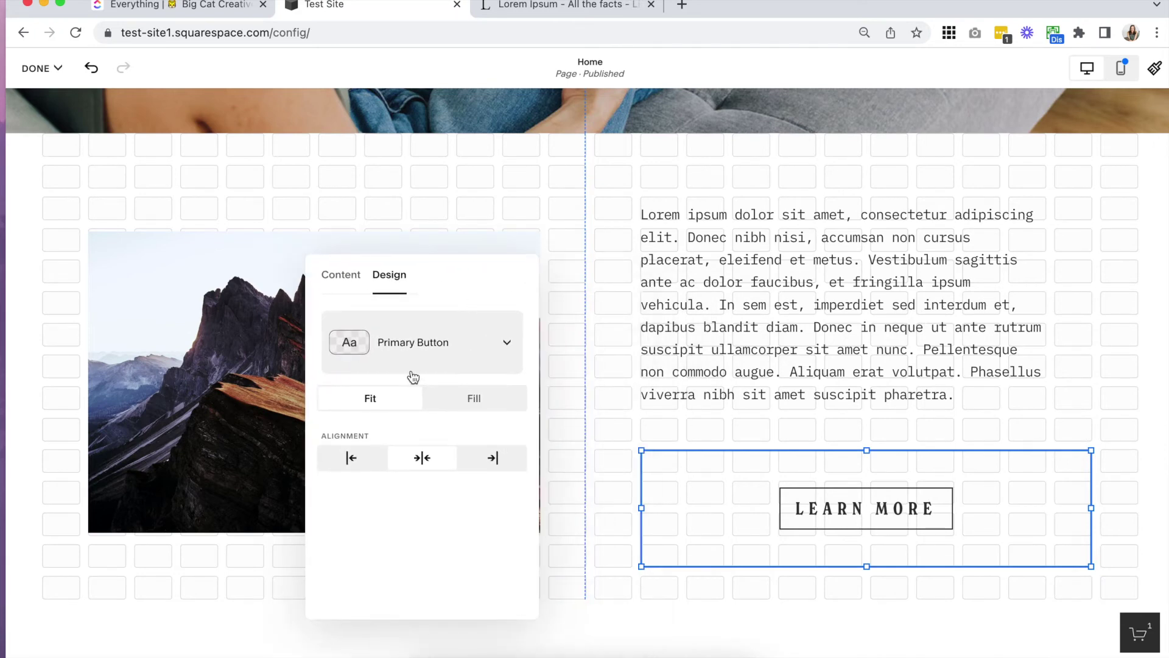
pyautogui.click(608, 199)
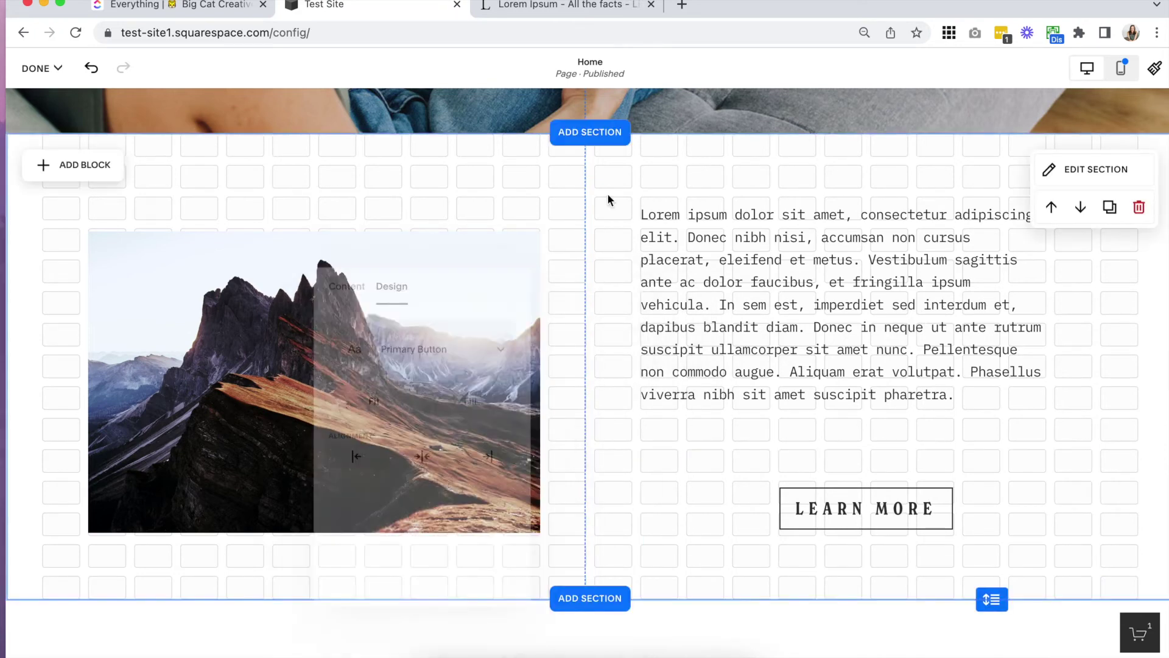
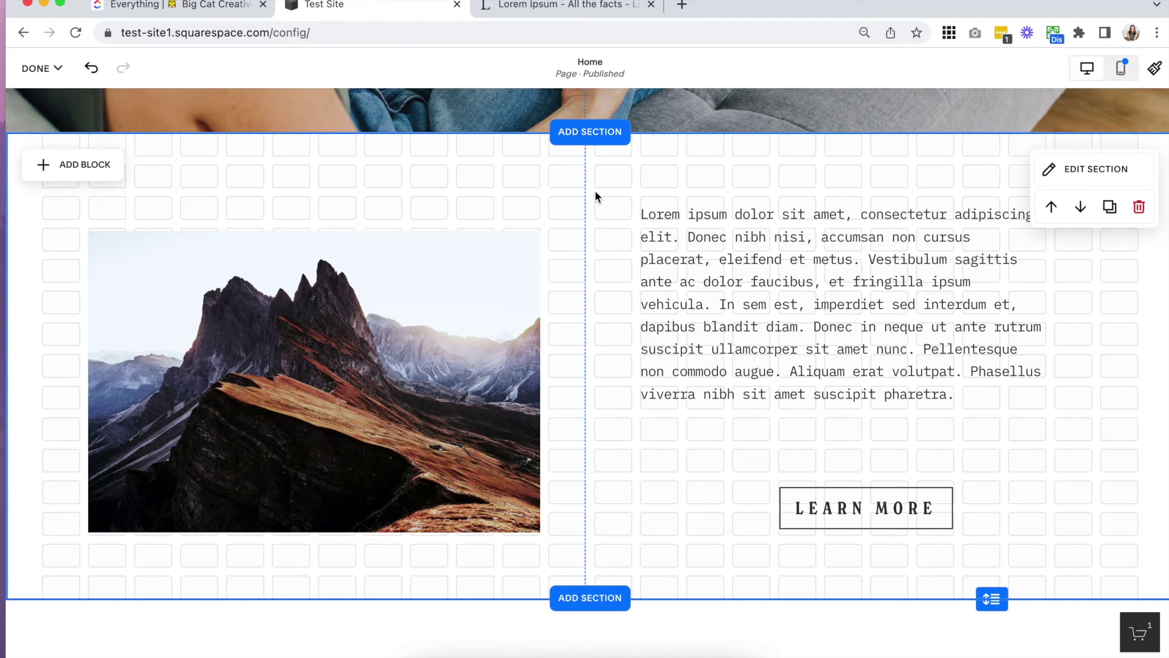
# Move the mountain image block one column left and set it to Fill its block.
pyautogui.click(481, 327)
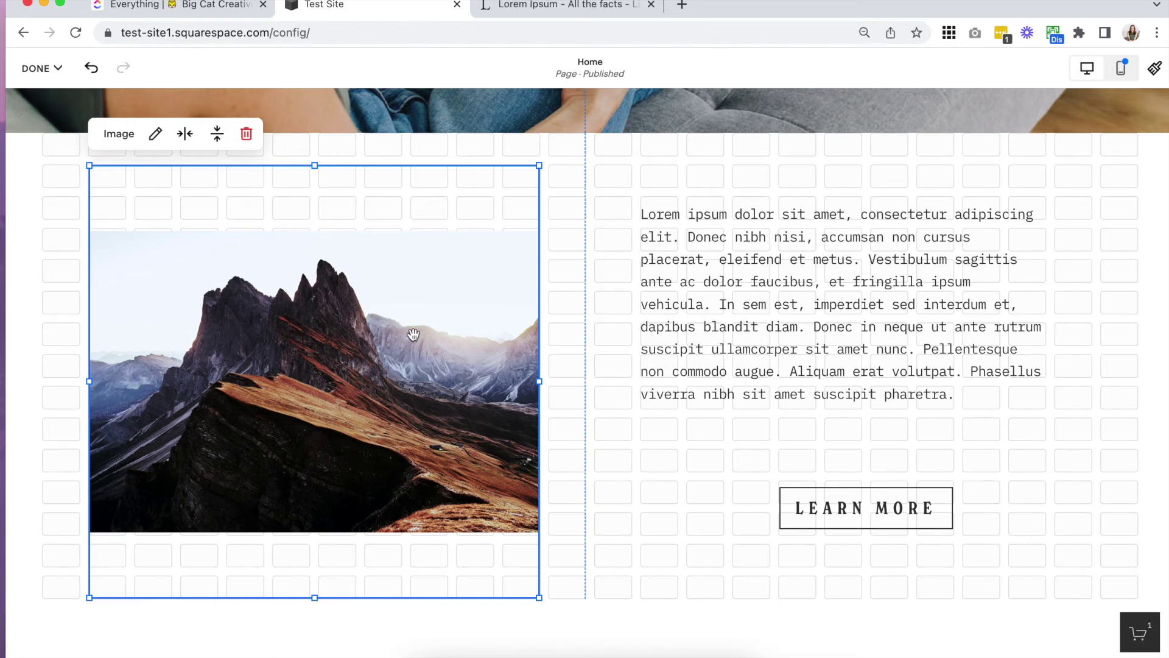
pyautogui.moveTo(176, 376); pyautogui.dragTo(139, 374)
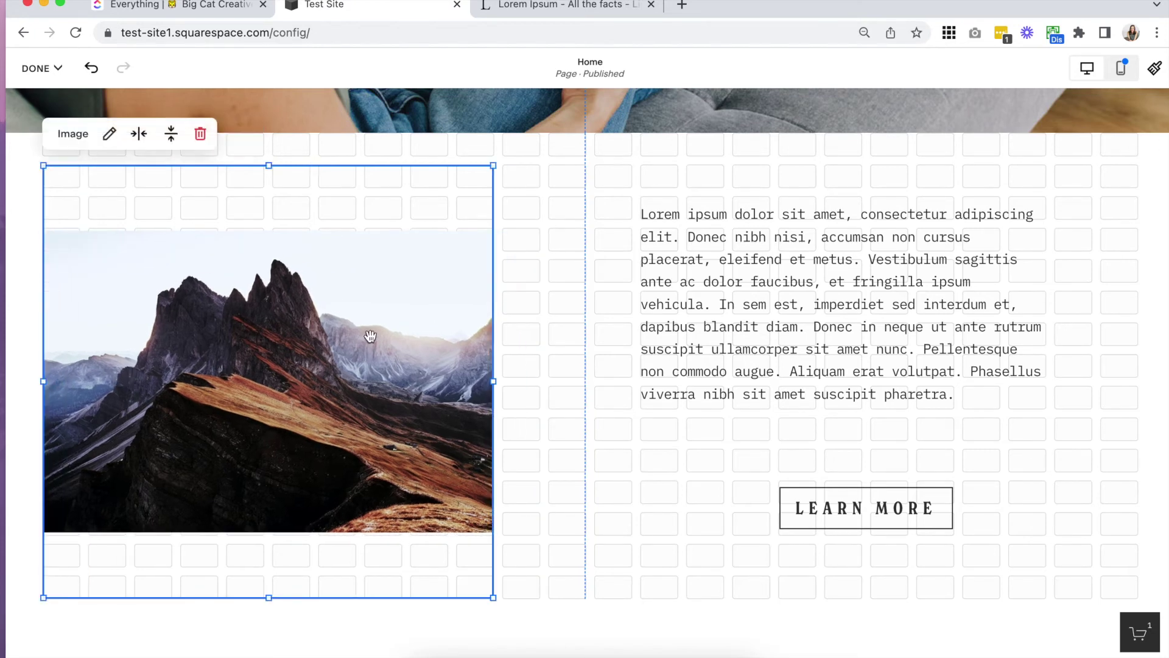
pyautogui.doubleClick(365, 335)
pyautogui.click(627, 235)
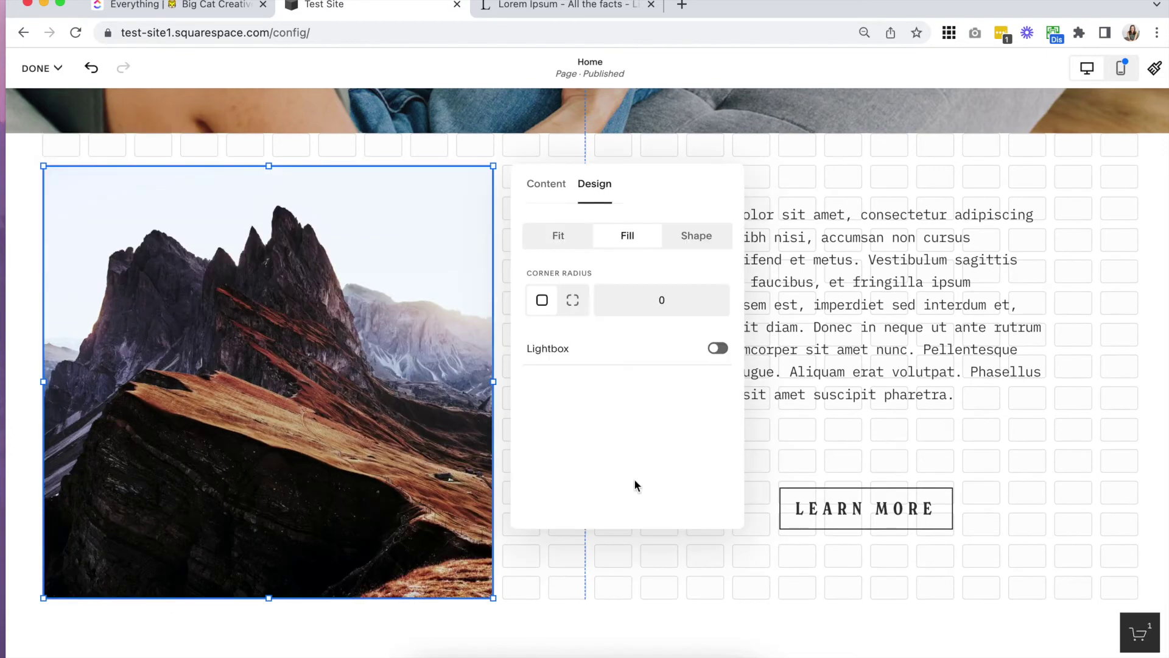
pyautogui.click(591, 544)
pyautogui.moveTo(733, 383); pyautogui.dragTo(721, 285)
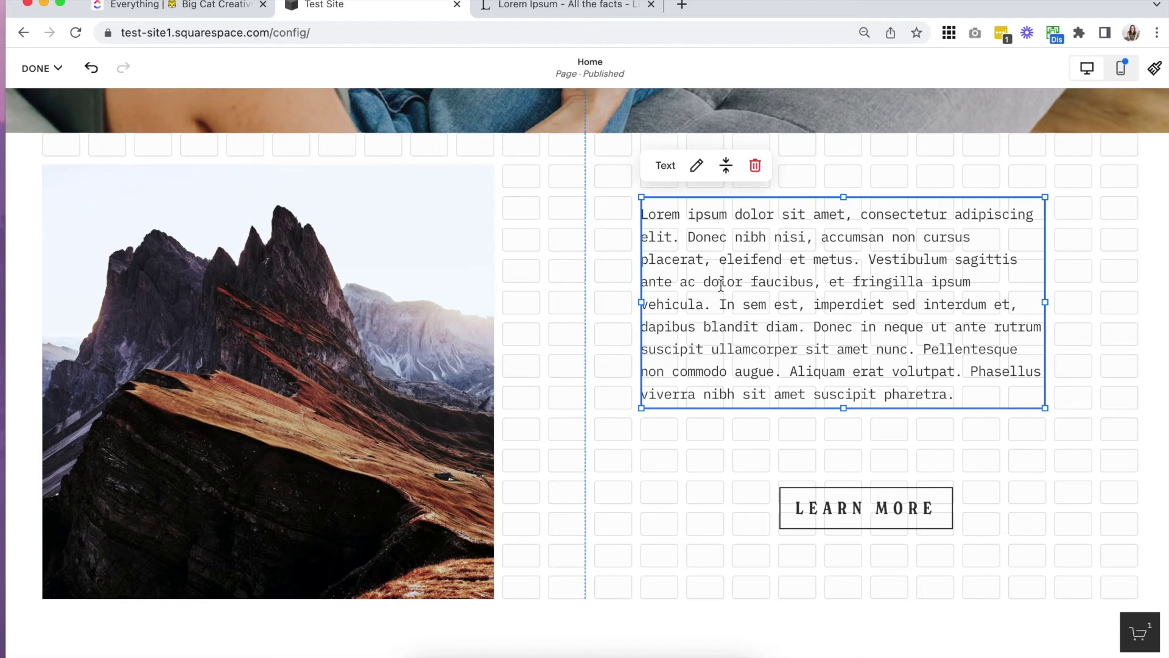
# Resize and reposition the mountain image block, cropping it shorter into a landscape shape.
pyautogui.press('Escape')
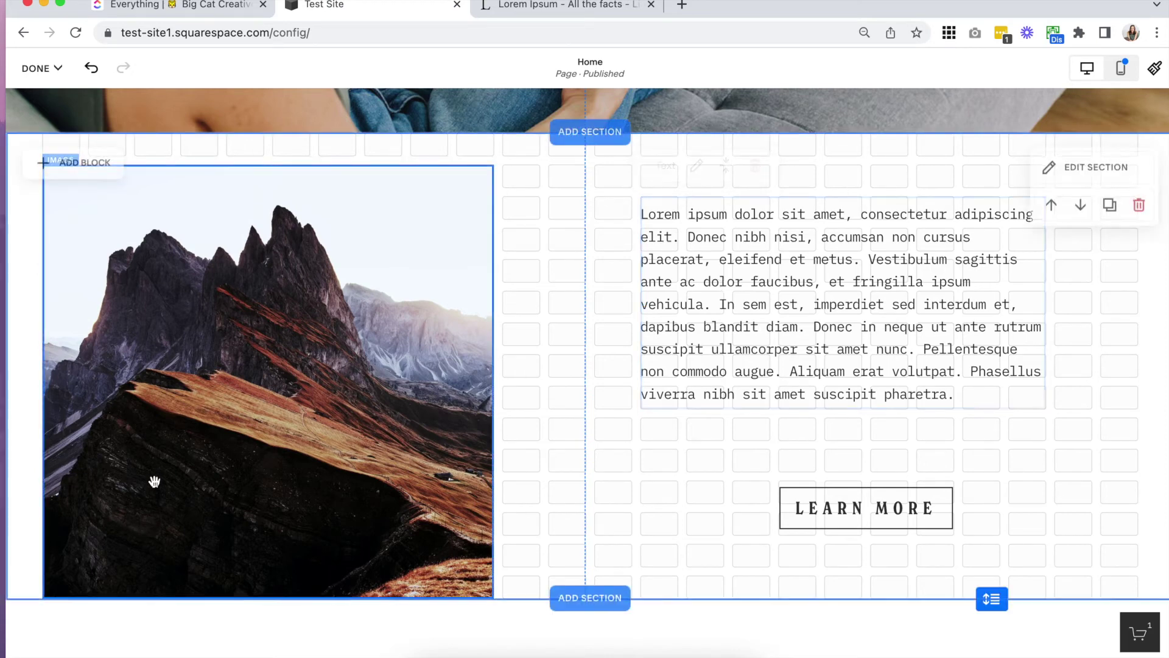
pyautogui.click(102, 411)
pyautogui.moveTo(43, 381); pyautogui.dragTo(3, 388)
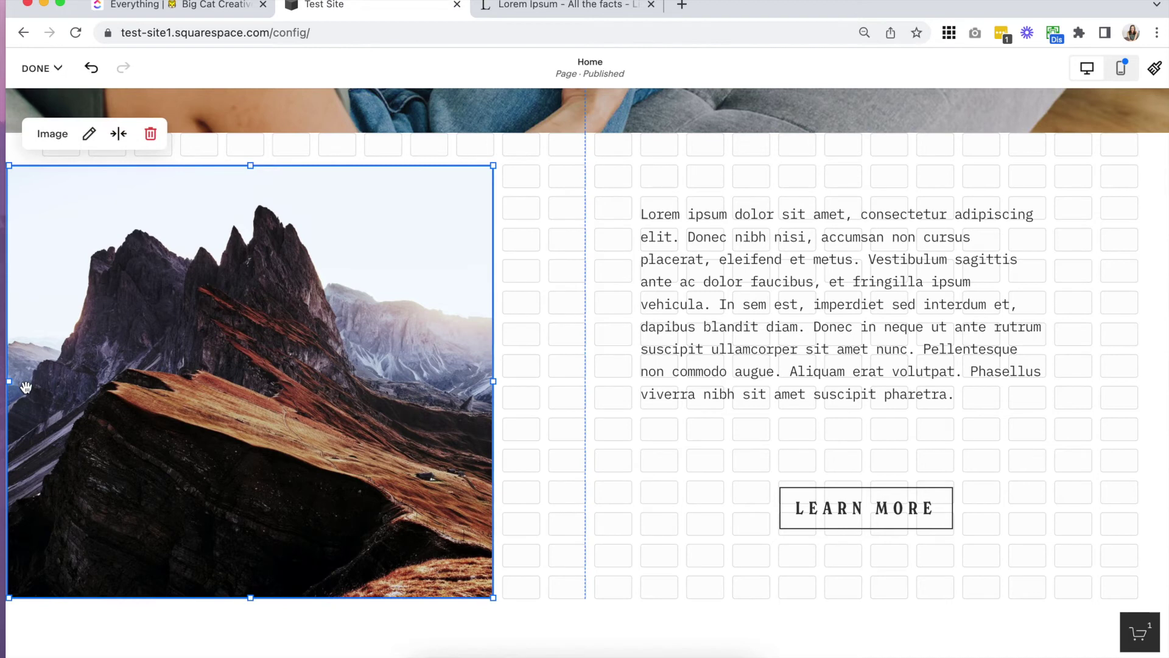
pyautogui.moveTo(10, 382); pyautogui.dragTo(48, 387)
pyautogui.moveTo(146, 339); pyautogui.dragTo(186, 339)
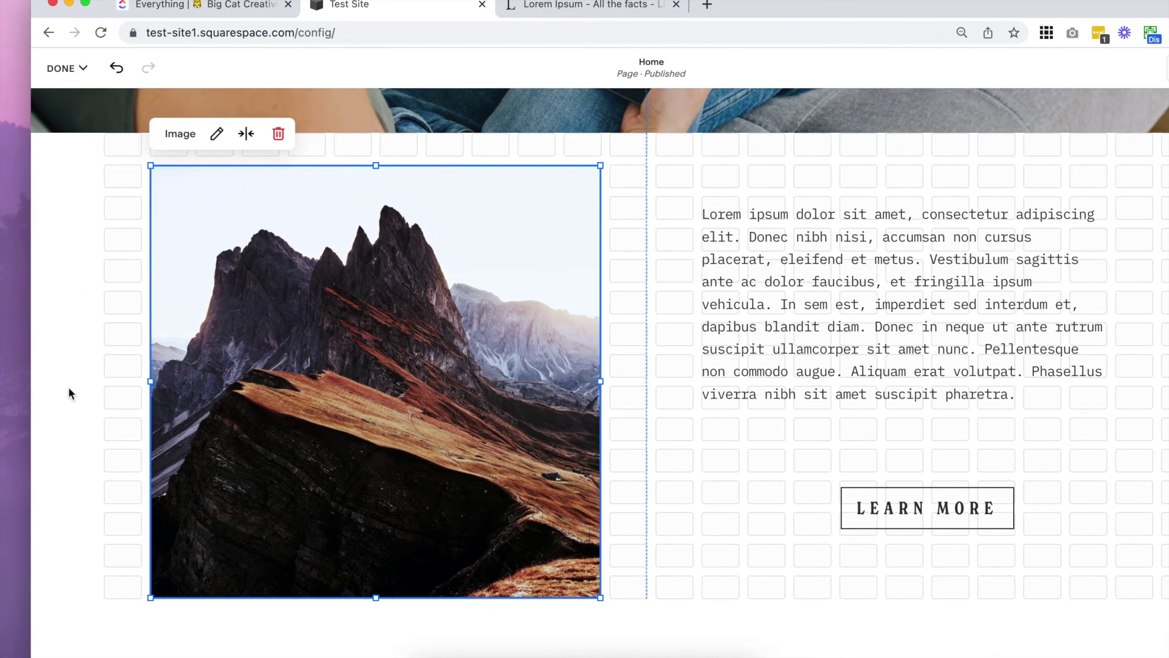
pyautogui.moveTo(313, 340); pyautogui.dragTo(280, 335)
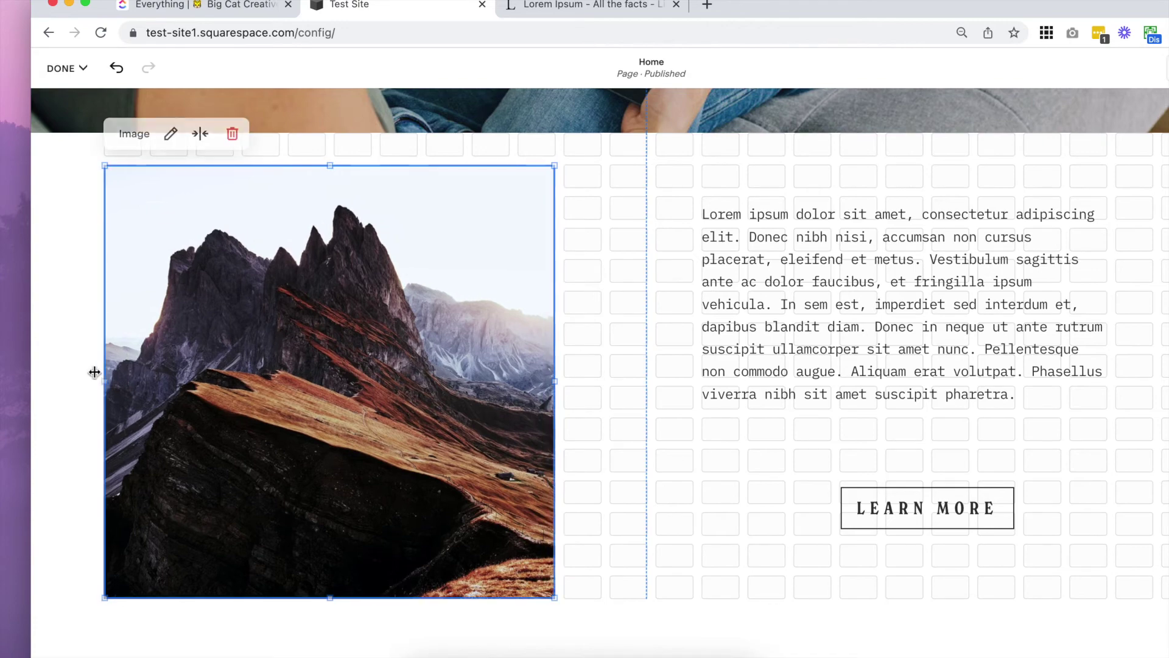
pyautogui.moveTo(103, 378); pyautogui.dragTo(2, 305)
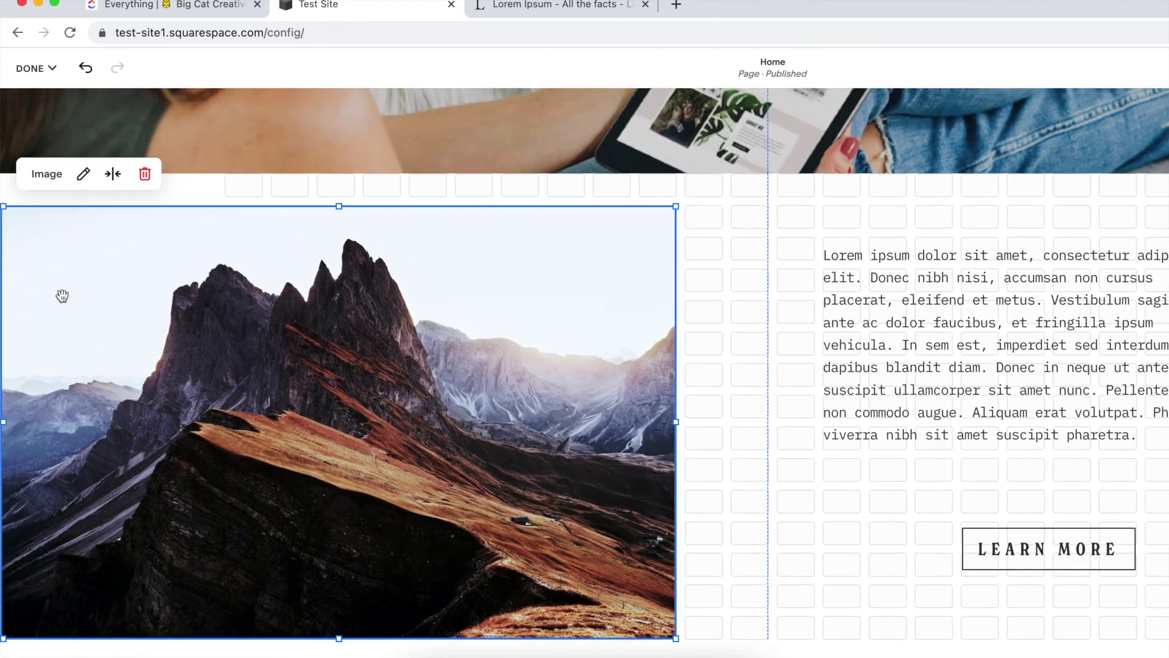
pyautogui.click(736, 278)
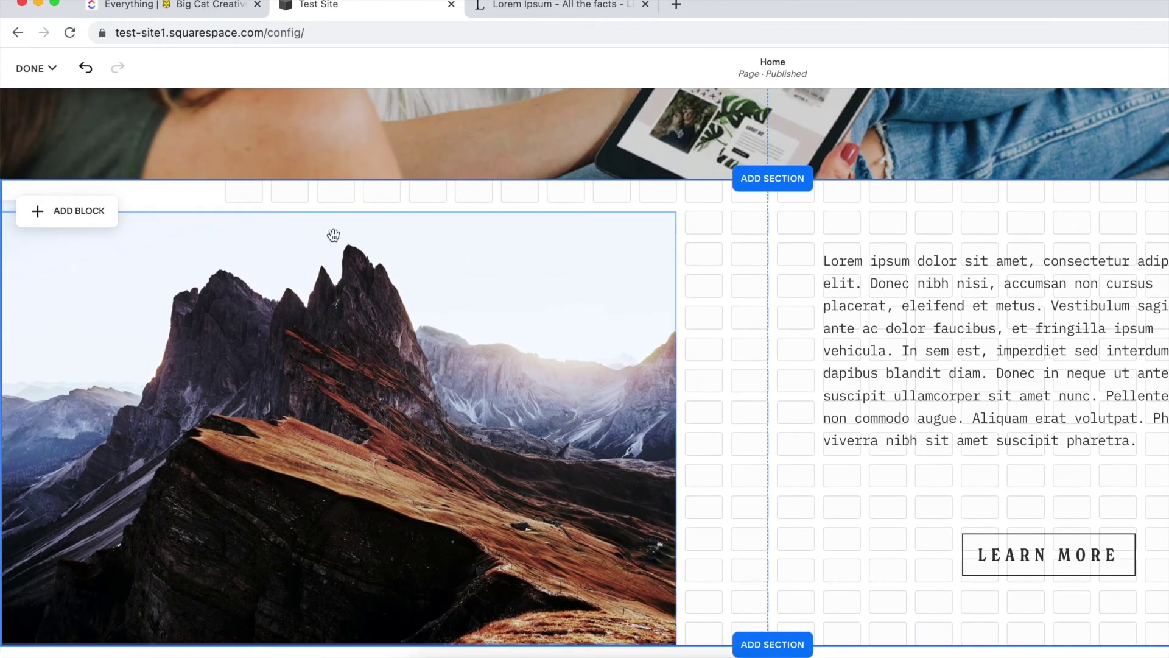
pyautogui.click(292, 225)
pyautogui.moveTo(321, 214); pyautogui.dragTo(313, 274)
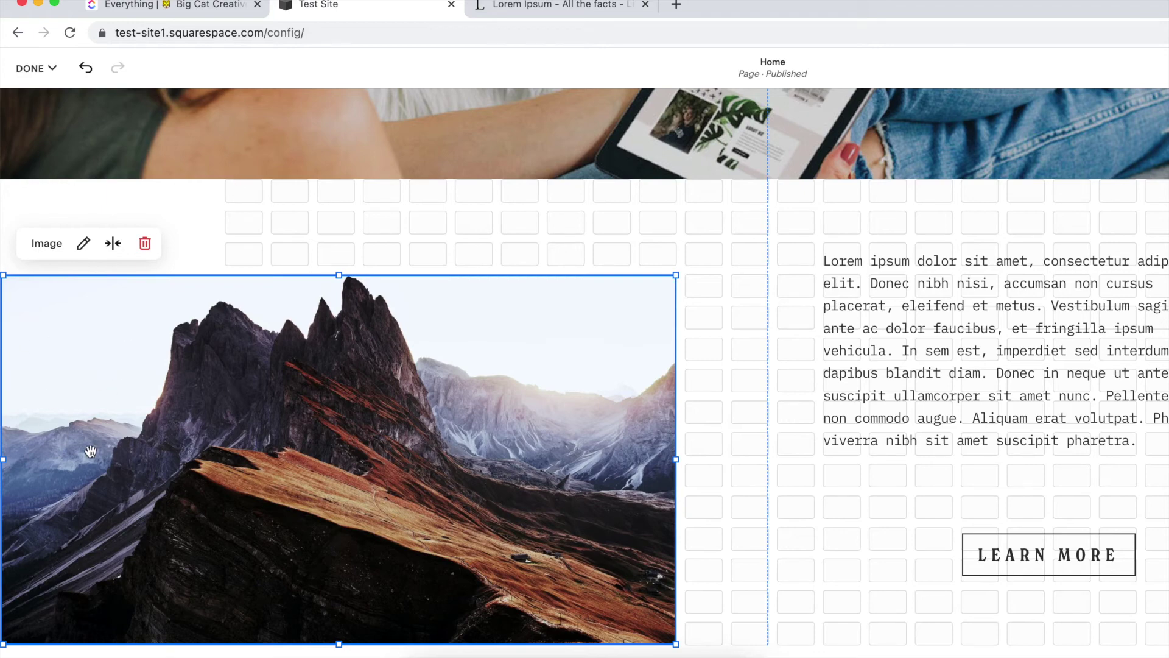
pyautogui.press('super+z')
pyautogui.moveTo(410, 459); pyautogui.dragTo(221, 451)
# Narrow the browser window to preview a smaller layout, then restore it to full screen.
pyautogui.scroll(-2, 386, 303)
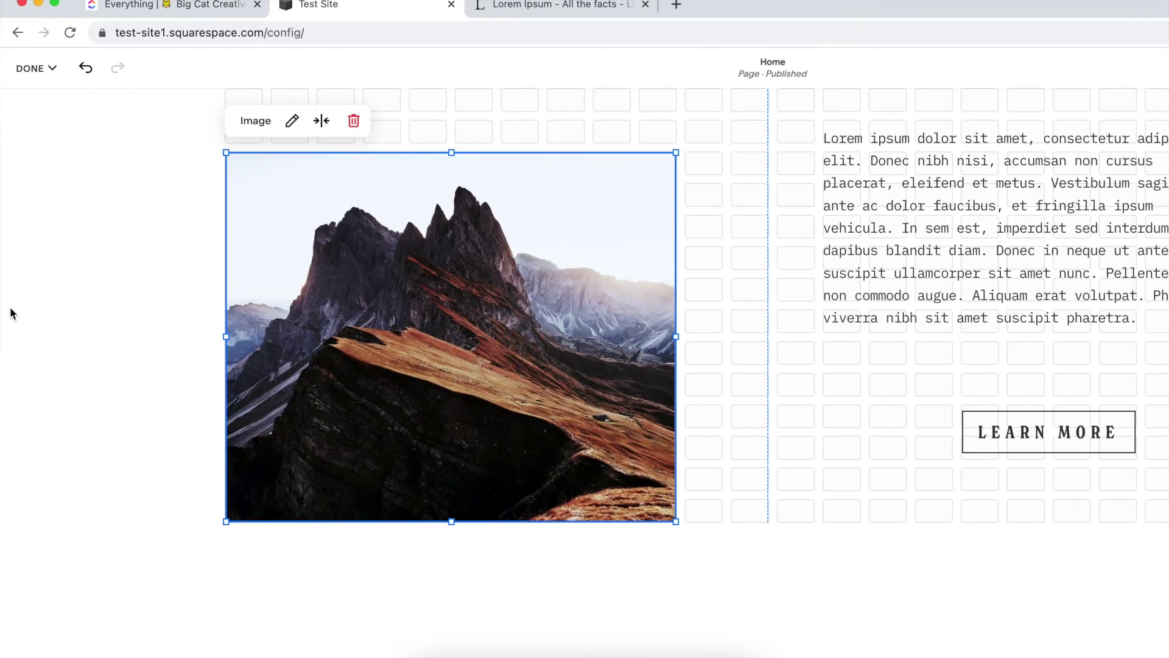
pyautogui.moveTo(3, 309); pyautogui.dragTo(239, 277)
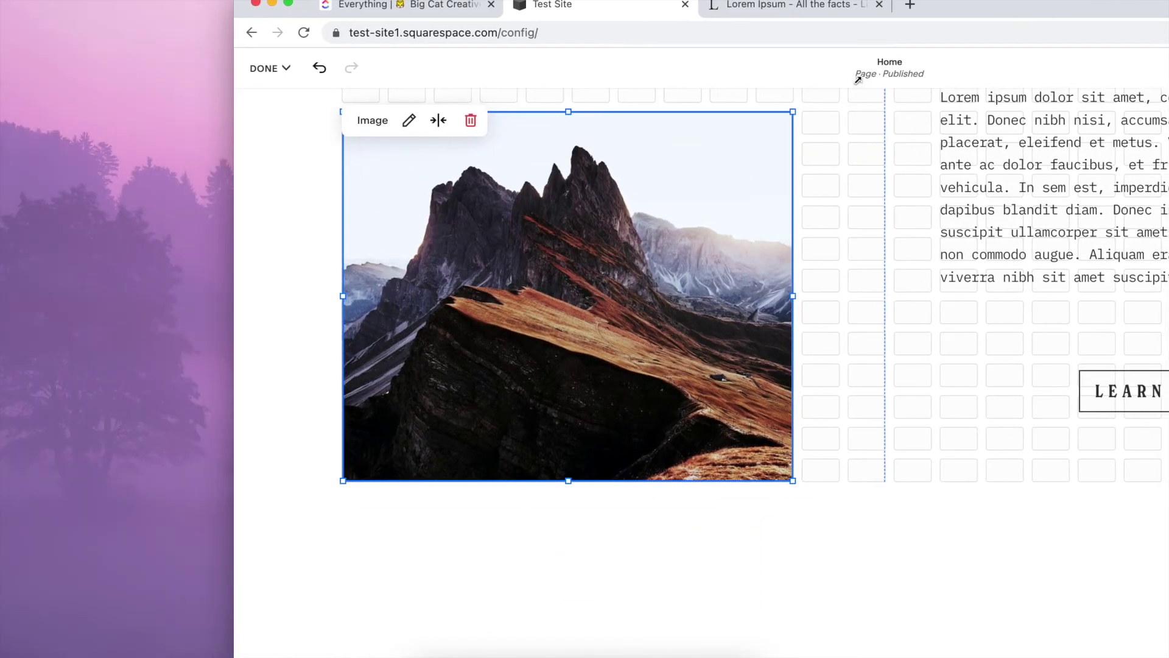
pyautogui.moveTo(941, 15); pyautogui.dragTo(785, 5)
pyautogui.moveTo(44, 260); pyautogui.dragTo(142, 251)
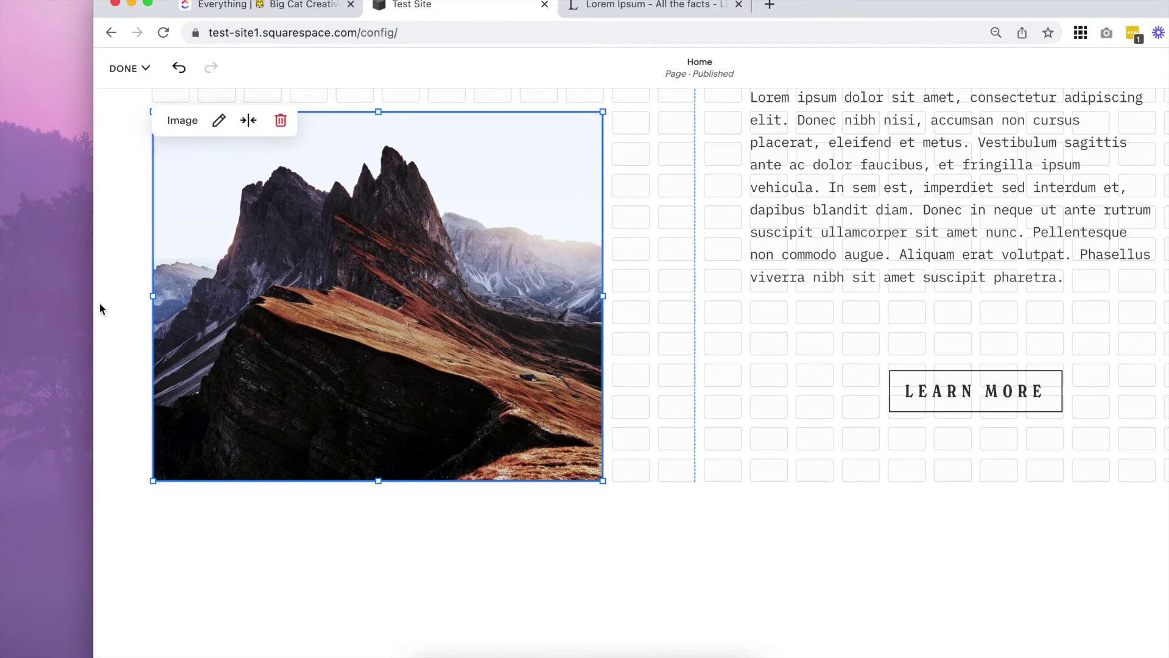
pyautogui.moveTo(108, 305); pyautogui.dragTo(139, 300)
pyautogui.doubleClick(912, 5)
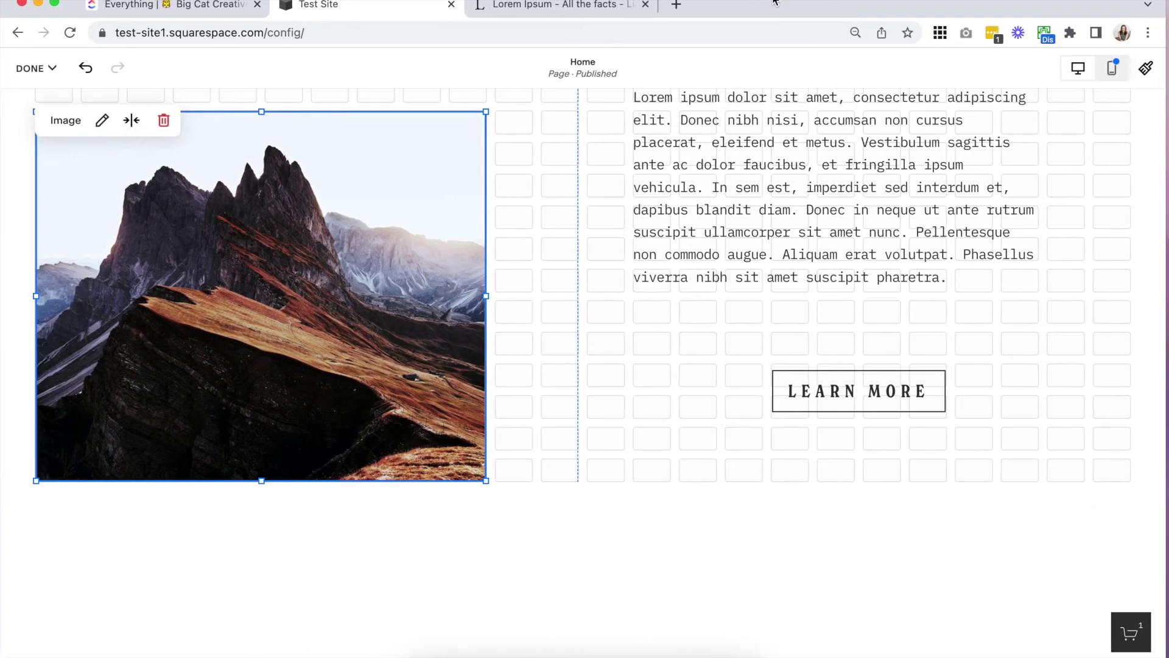
# Try different positions and widths for the lorem text block, settling it wider beside the image.
pyautogui.scroll(3, 712, 359)
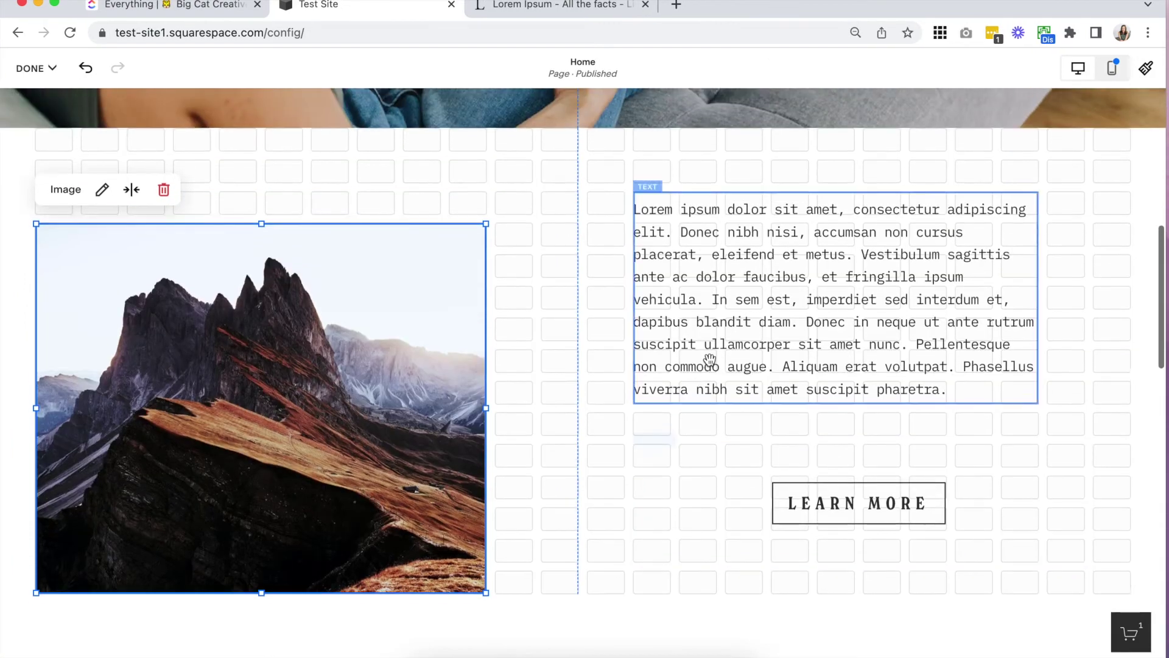
pyautogui.click(1036, 308)
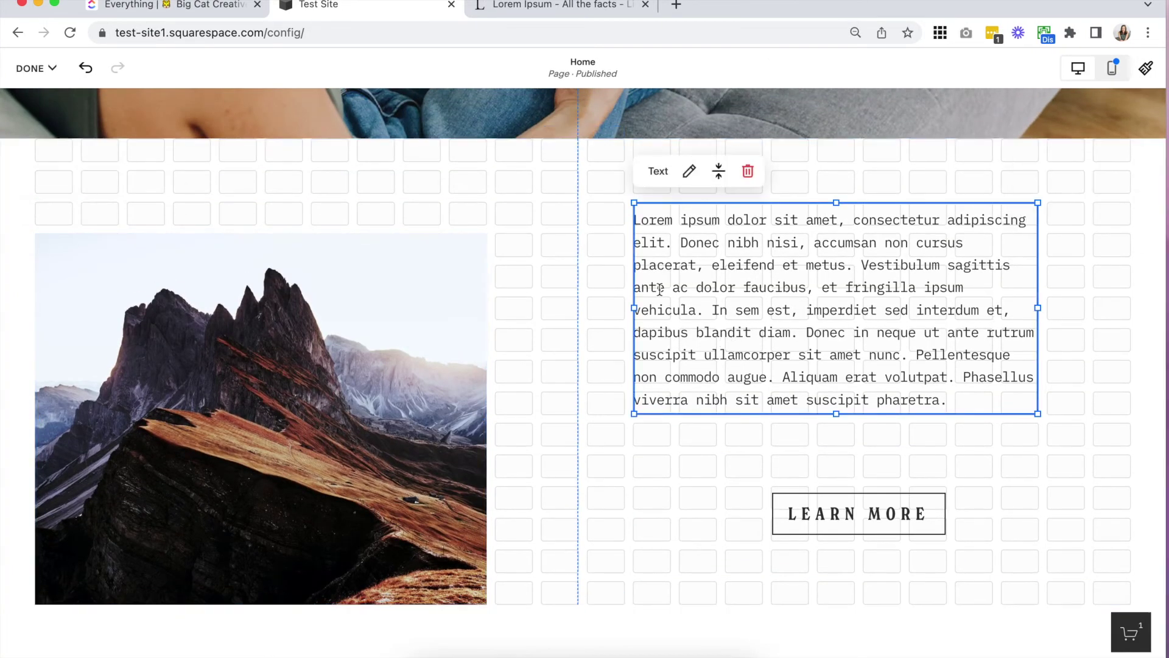
pyautogui.moveTo(718, 225); pyautogui.dragTo(140, 243)
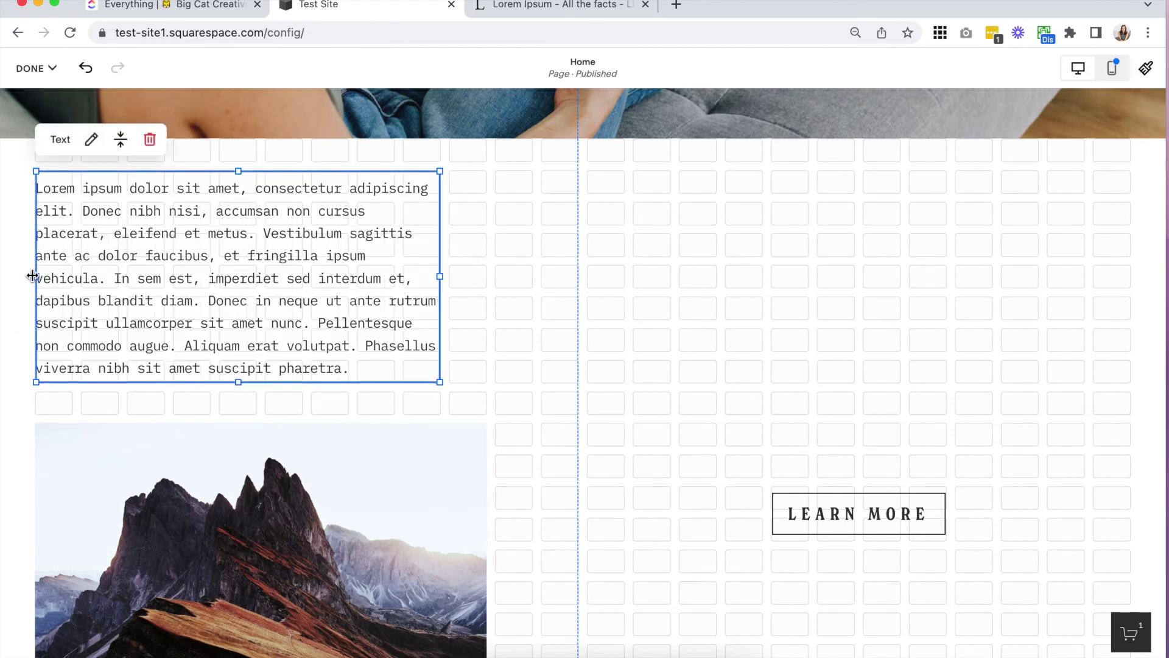
pyautogui.moveTo(33, 276); pyautogui.dragTo(5, 275)
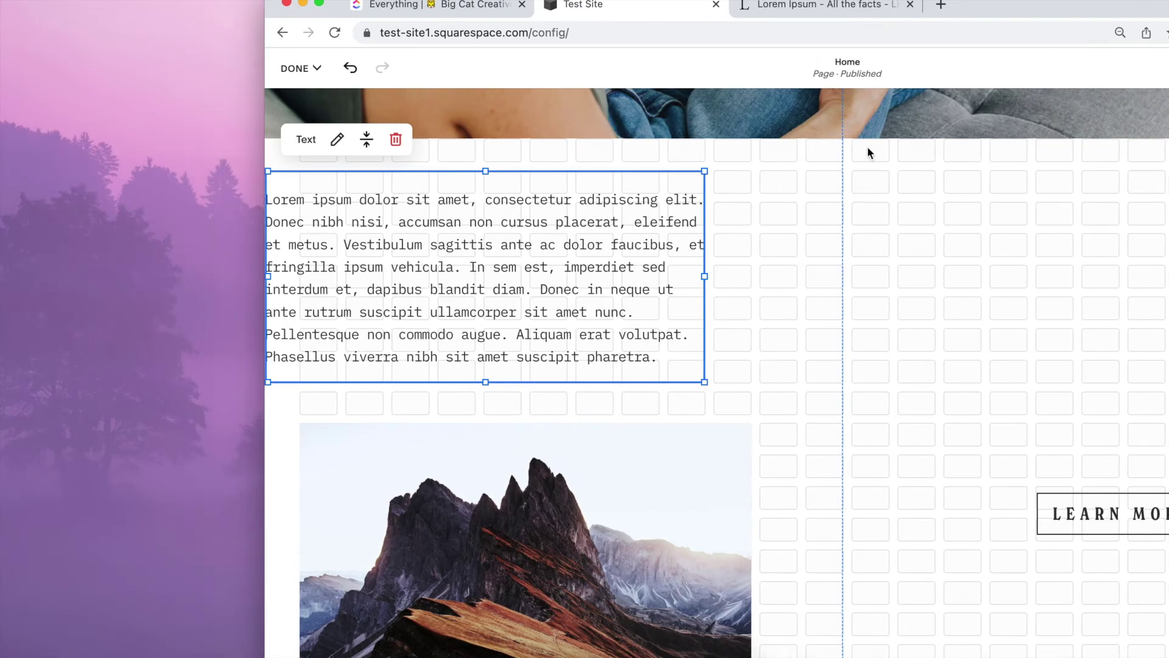
pyautogui.click(286, 394)
pyautogui.moveTo(262, 421); pyautogui.dragTo(115, 423)
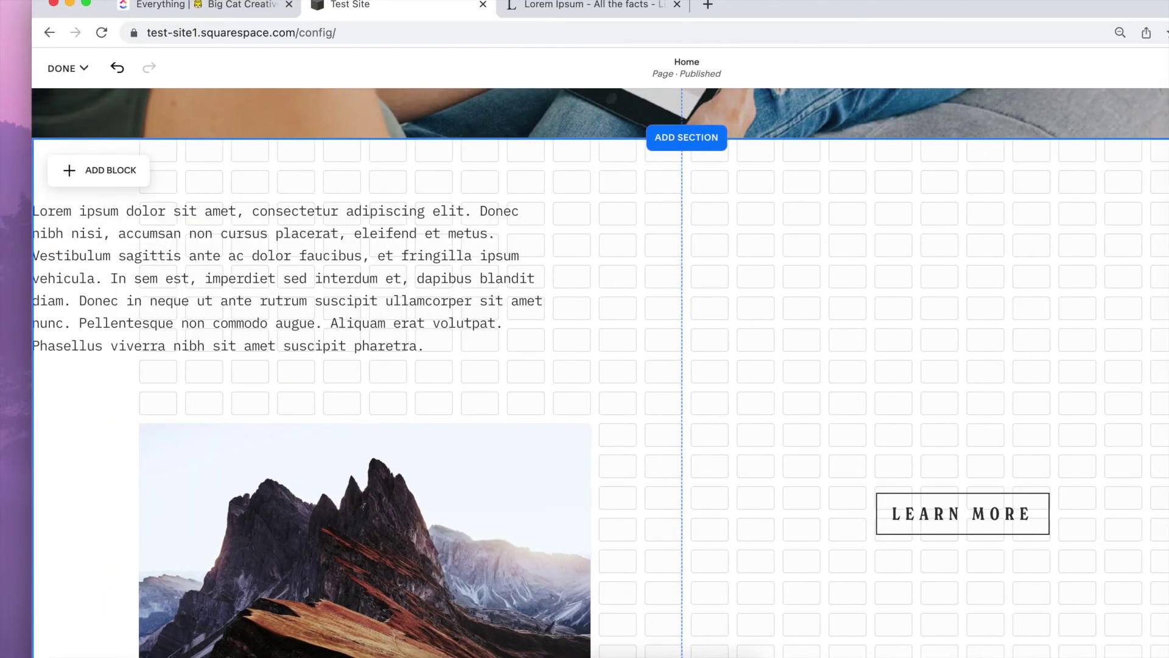
pyautogui.click(174, 286)
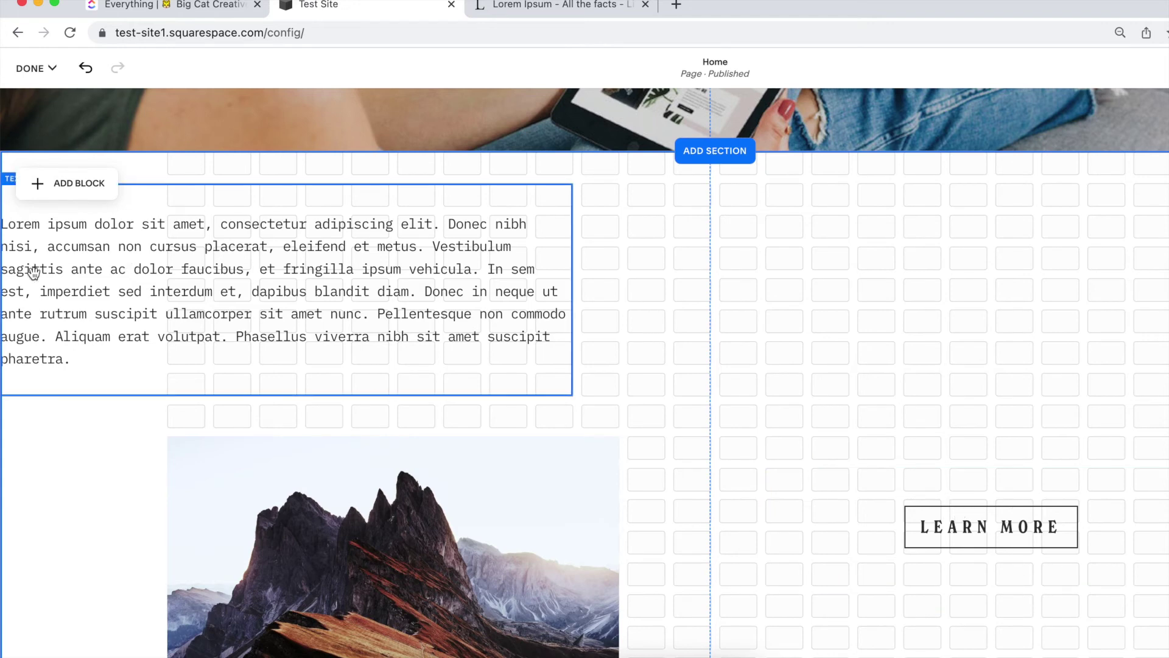
pyautogui.scroll(-2, 591, 282)
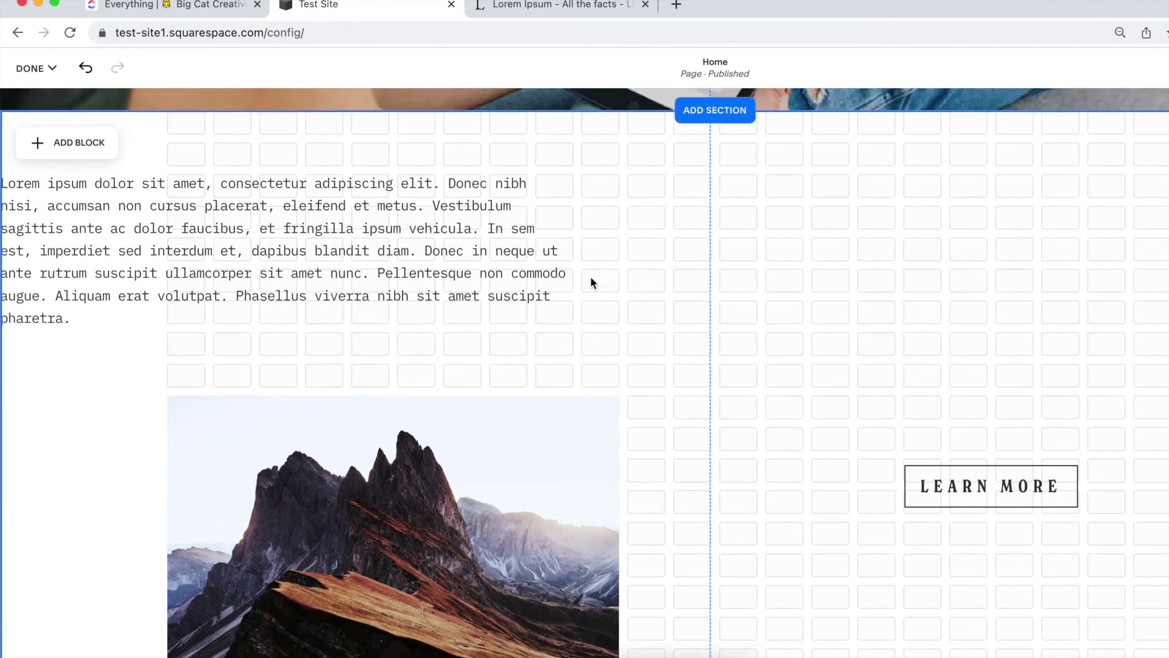
pyautogui.scroll(3, 590, 282)
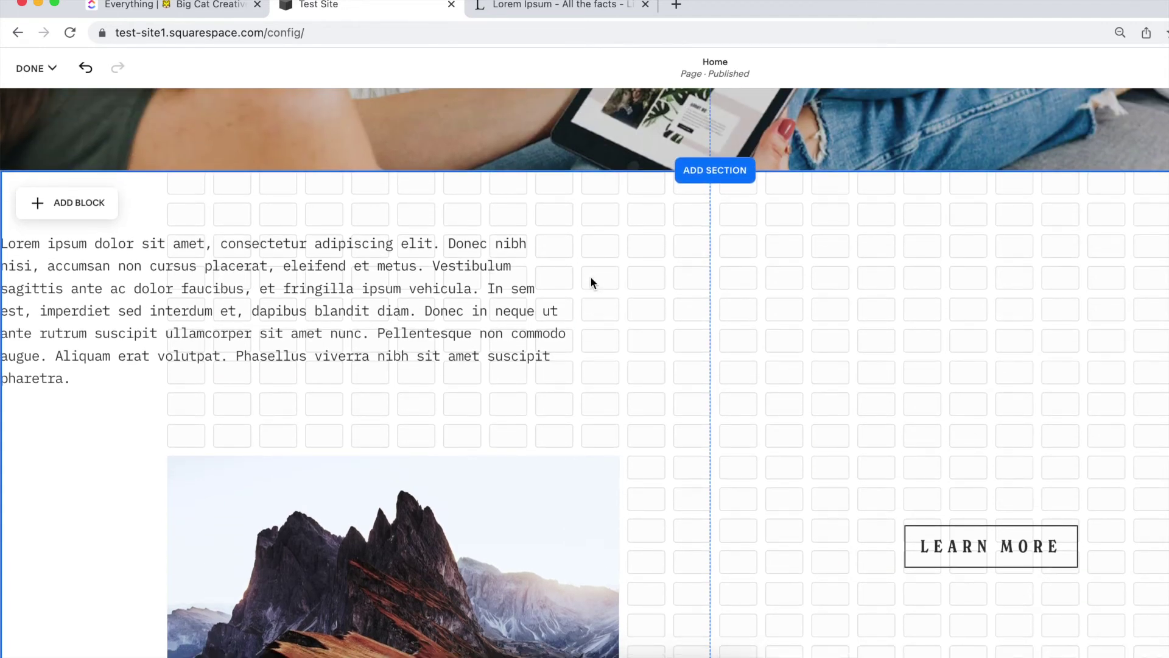
pyautogui.moveTo(557, 286); pyautogui.dragTo(170, 313)
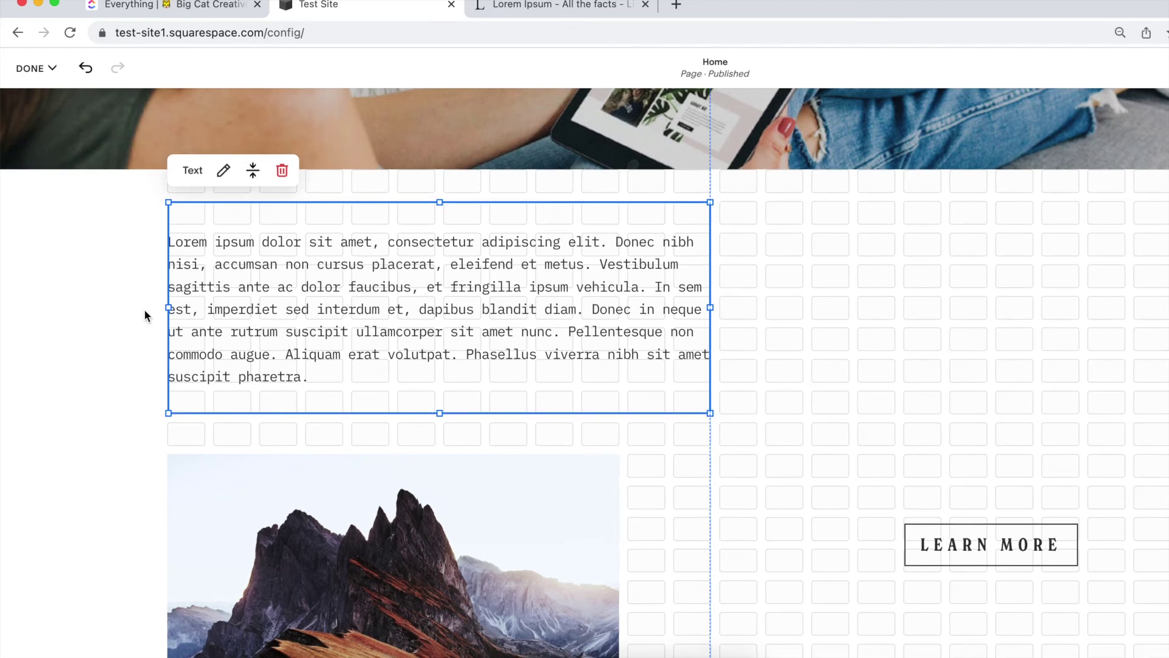
pyautogui.click(145, 311)
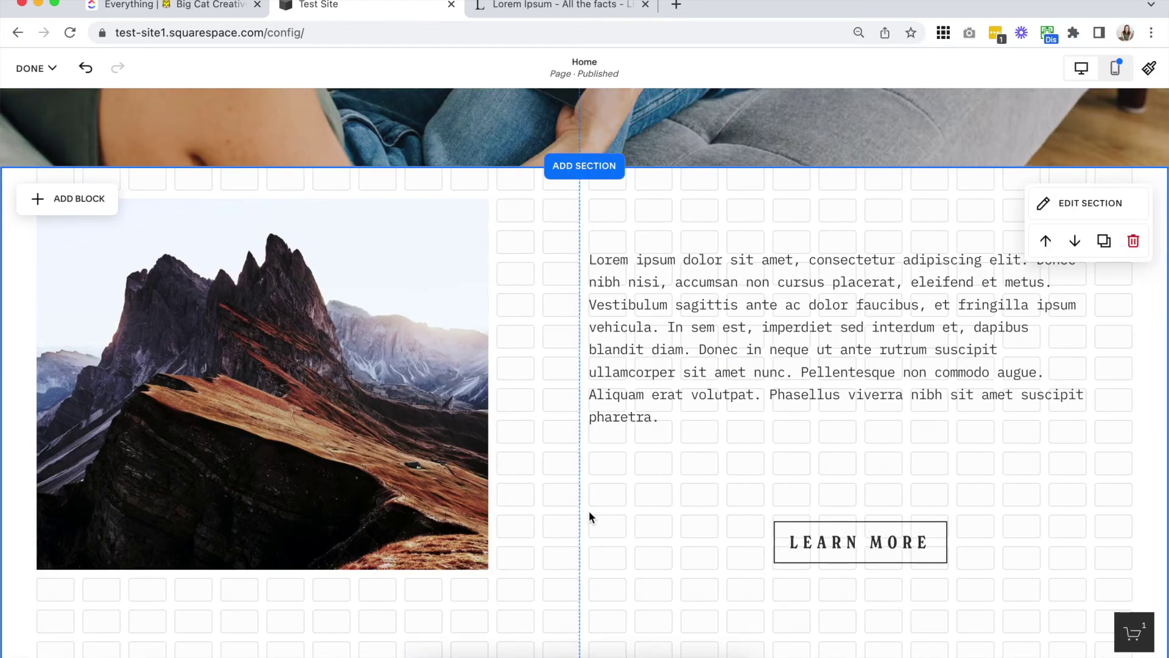
# Add an Image block containing a snowy mountain stock photo.
pyautogui.scroll(-3, 590, 515)
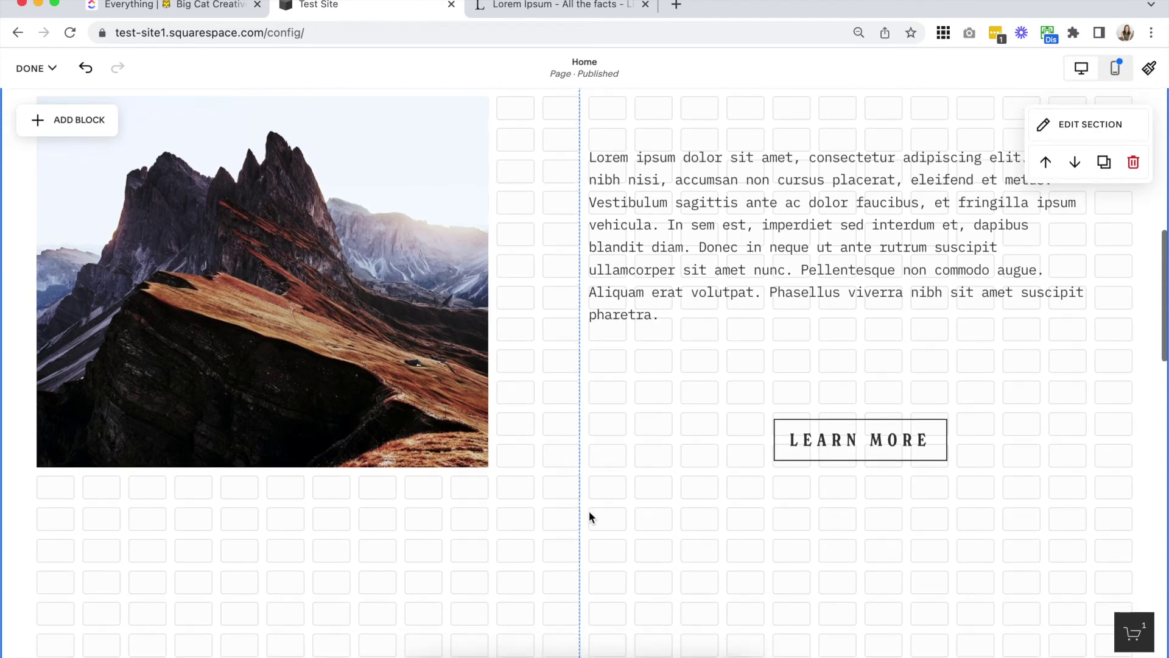
pyautogui.click(60, 119)
pyautogui.click(241, 268)
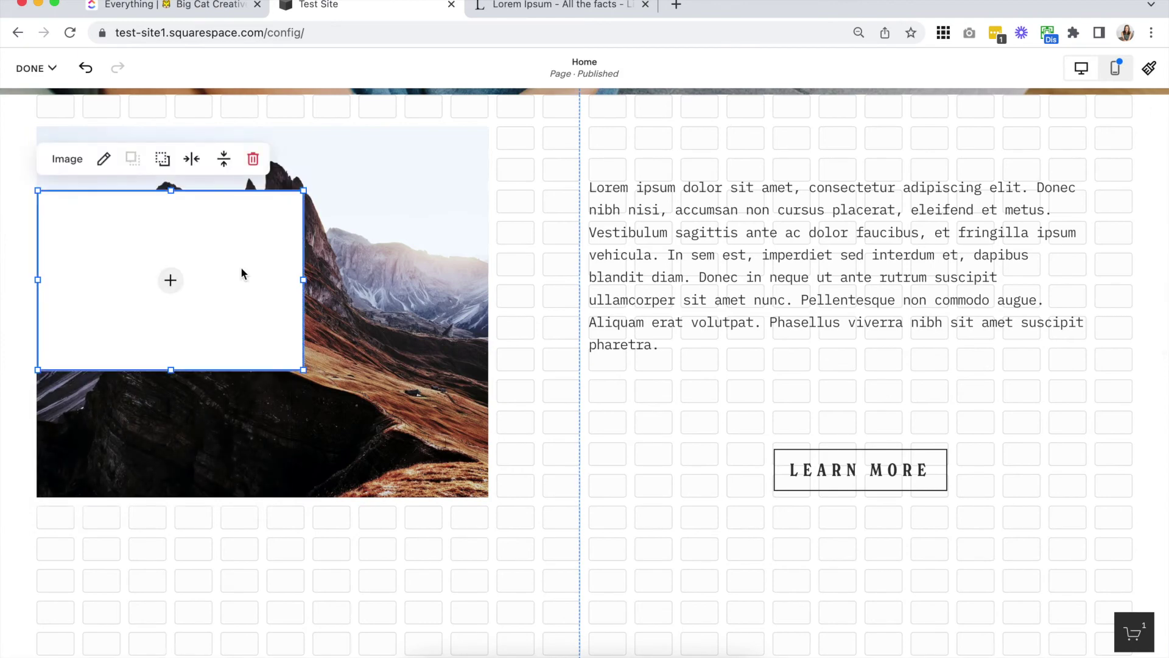
pyautogui.click(170, 281)
pyautogui.click(124, 339)
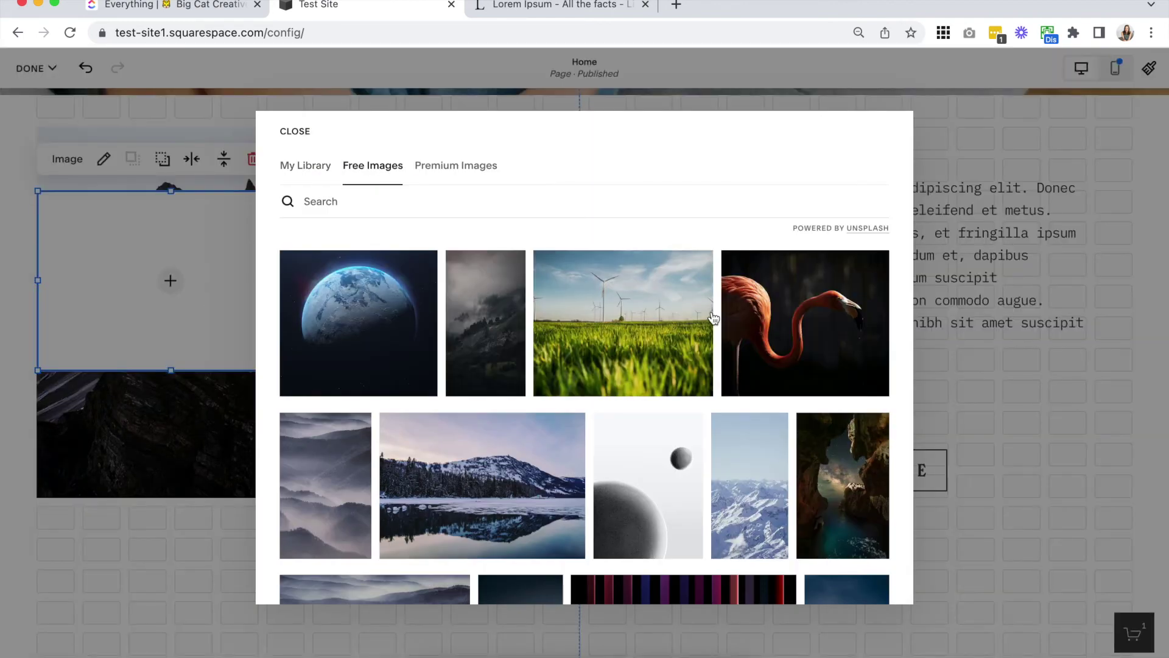
pyautogui.click(749, 485)
# Drag the snowy image down-right to overlap the first photo, and narrow the top photo.
pyautogui.click(204, 292)
pyautogui.moveTo(204, 292); pyautogui.dragTo(369, 427)
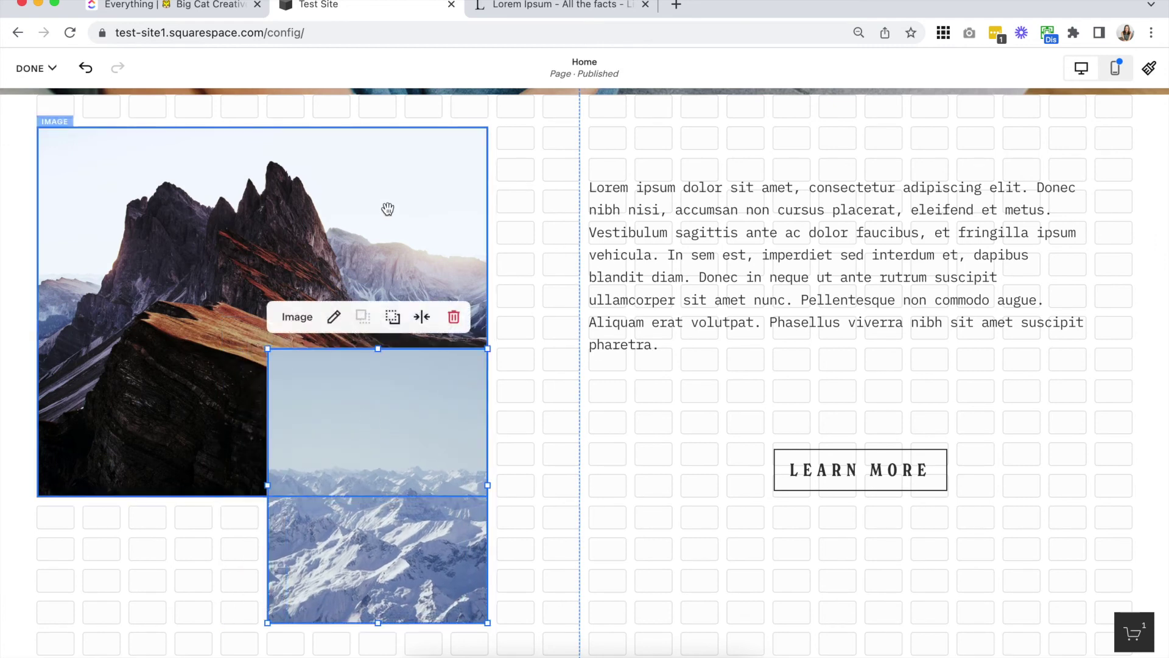
pyautogui.click(417, 226)
pyautogui.moveTo(488, 311); pyautogui.dragTo(347, 315)
pyautogui.click(480, 305)
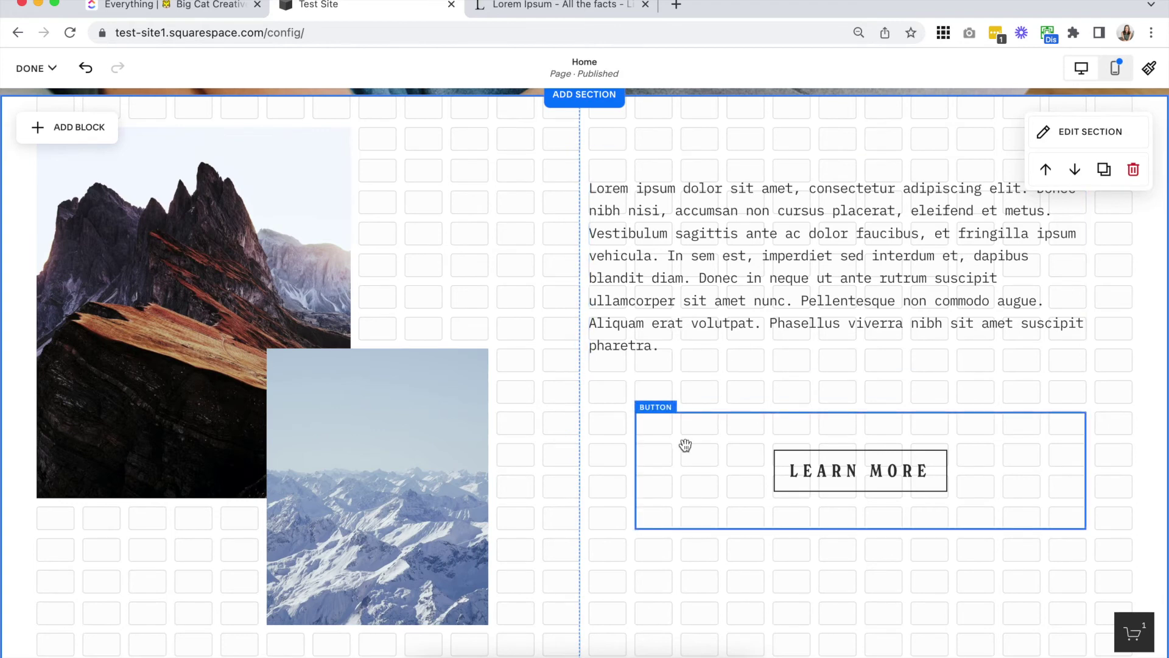
# Stretch the lorem text block down to the button and centre its text vertically.
pyautogui.click(676, 288)
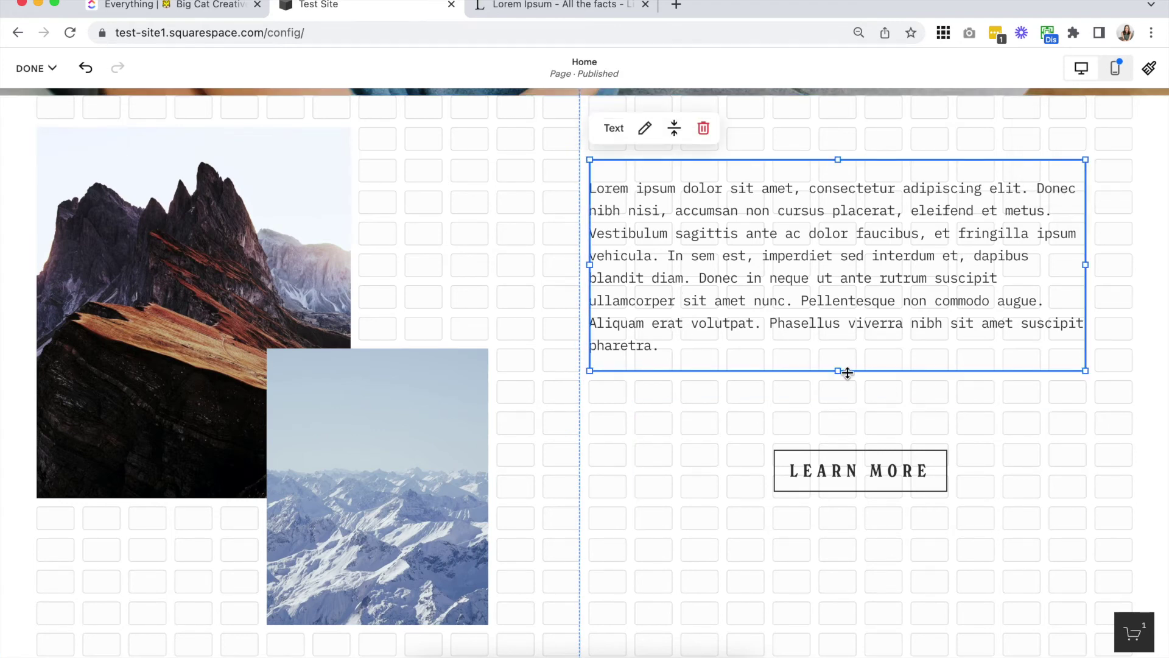
pyautogui.moveTo(843, 382); pyautogui.dragTo(823, 532)
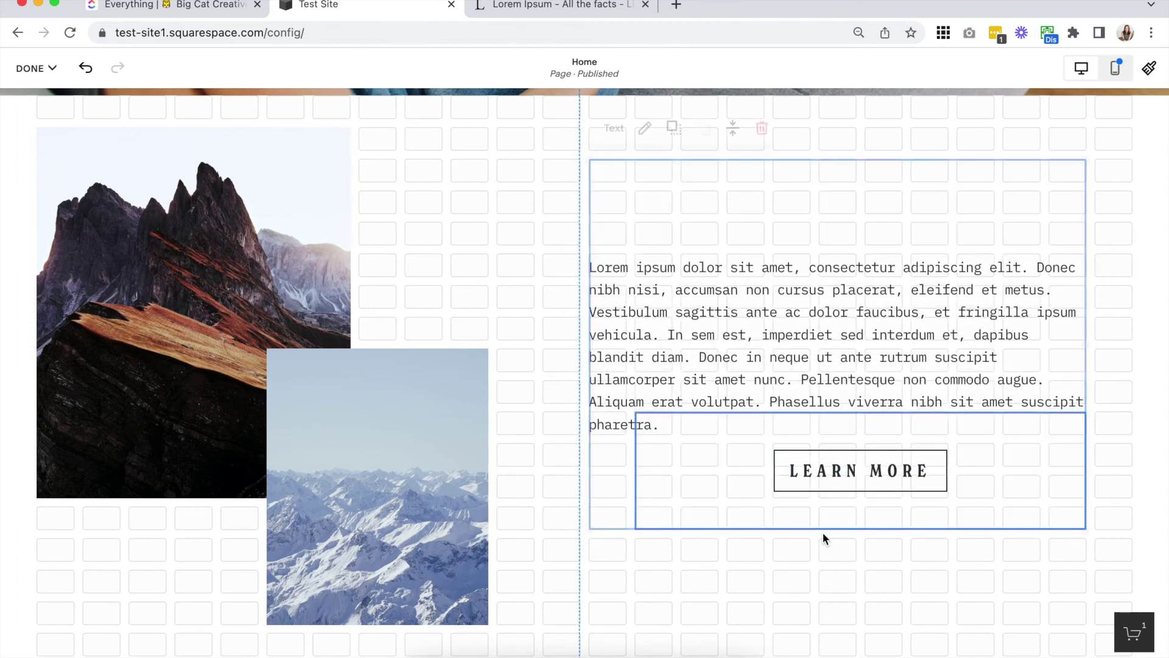
pyautogui.click(738, 137)
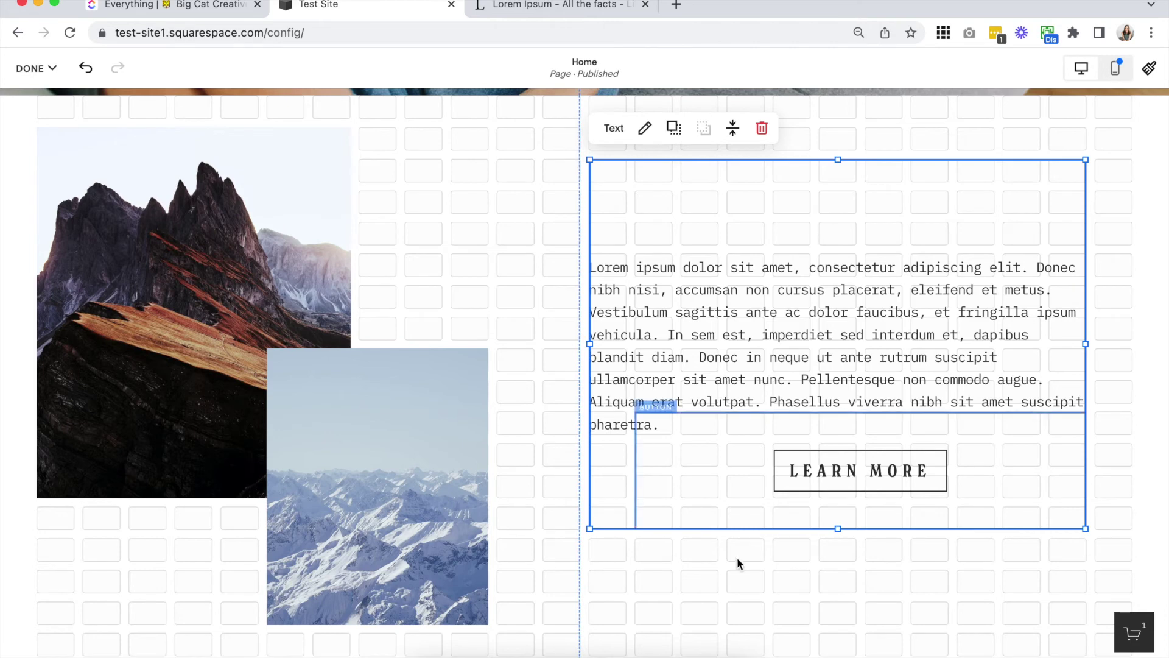
pyautogui.click(740, 583)
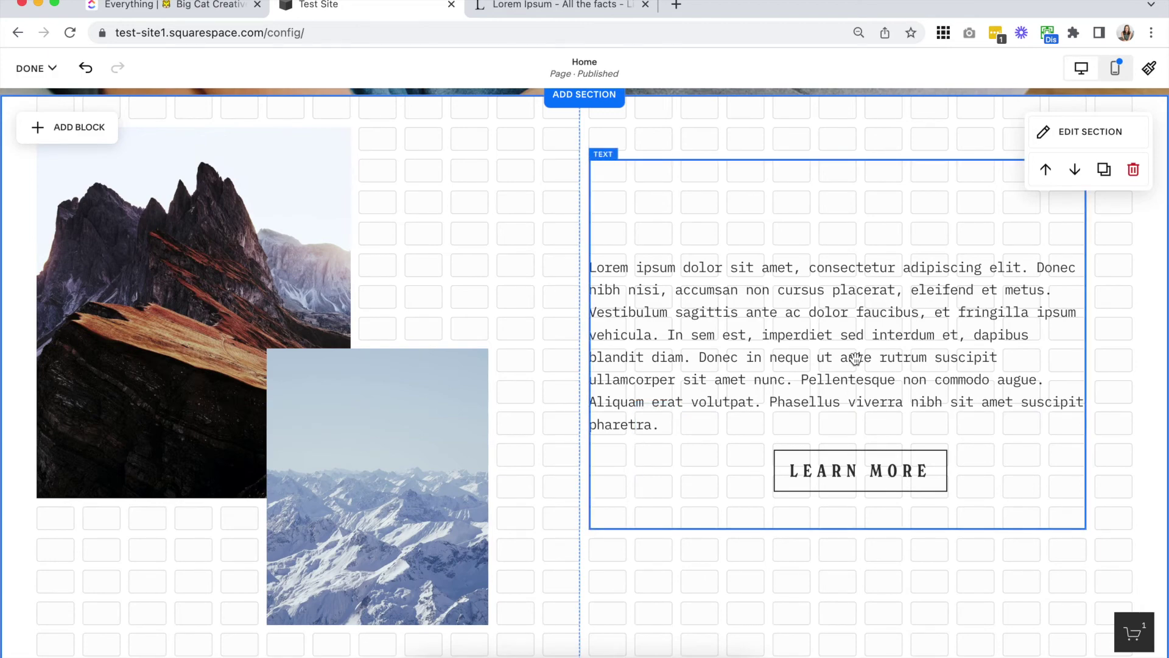
pyautogui.moveTo(107, 336); pyautogui.dragTo(256, 331)
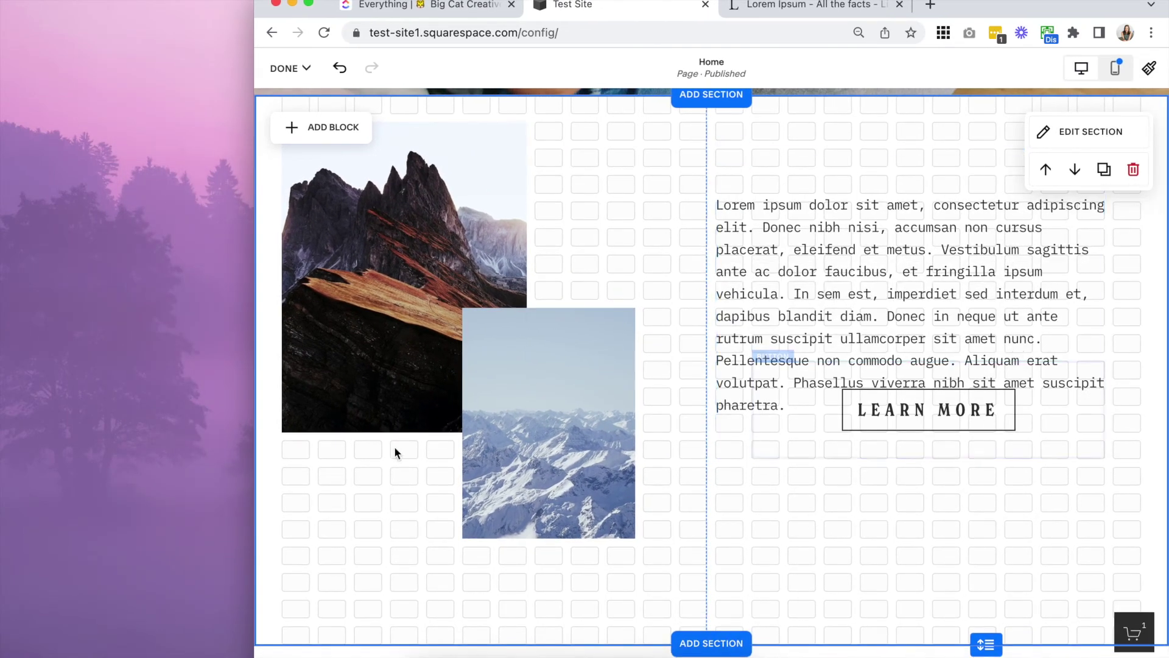
# Narrow the browser window further to preview smaller widths, then restore it to full screen.
pyautogui.moveTo(256, 397); pyautogui.dragTo(309, 396)
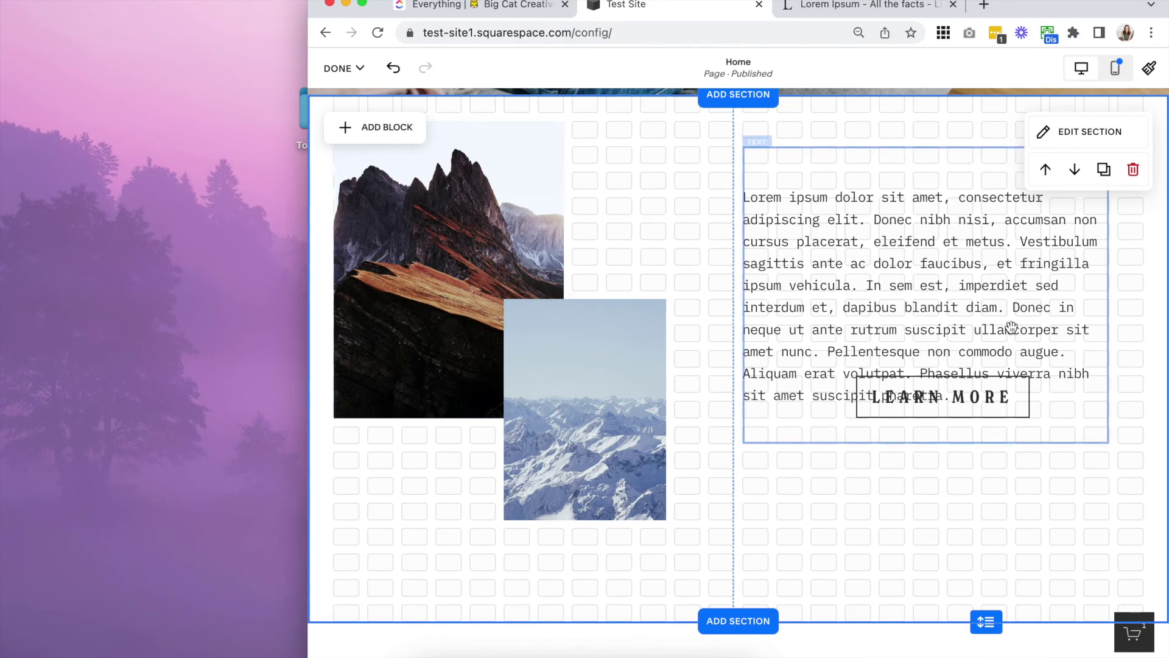
pyautogui.hotkey('ctrl', 'alt', 'Return')
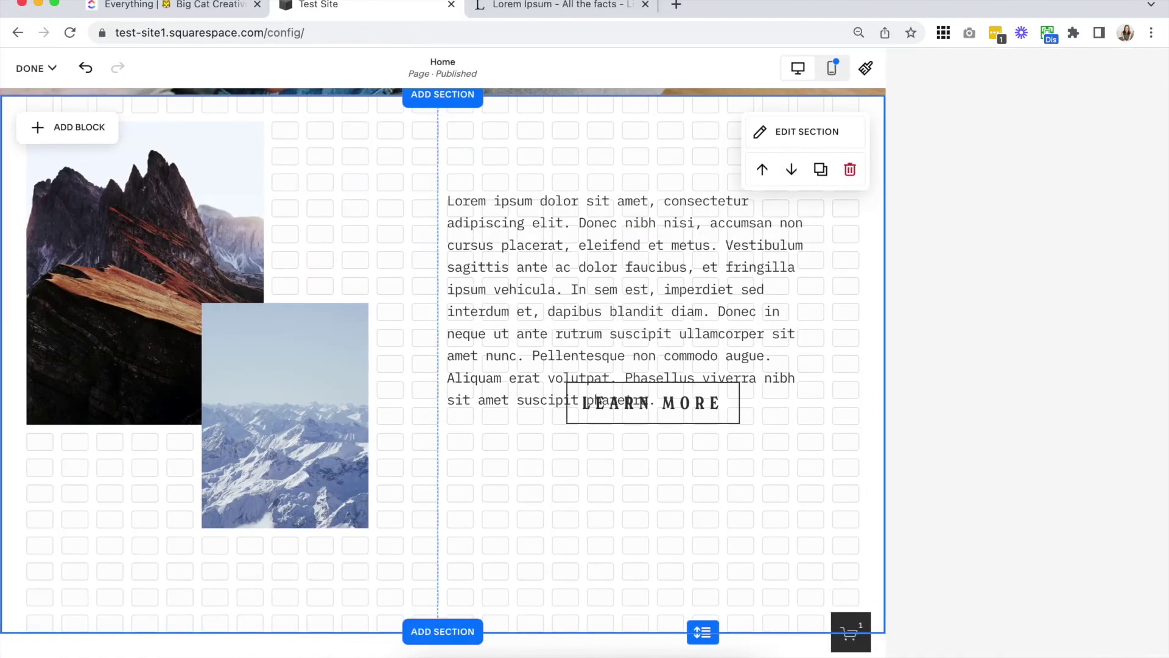
pyautogui.click(843, 402)
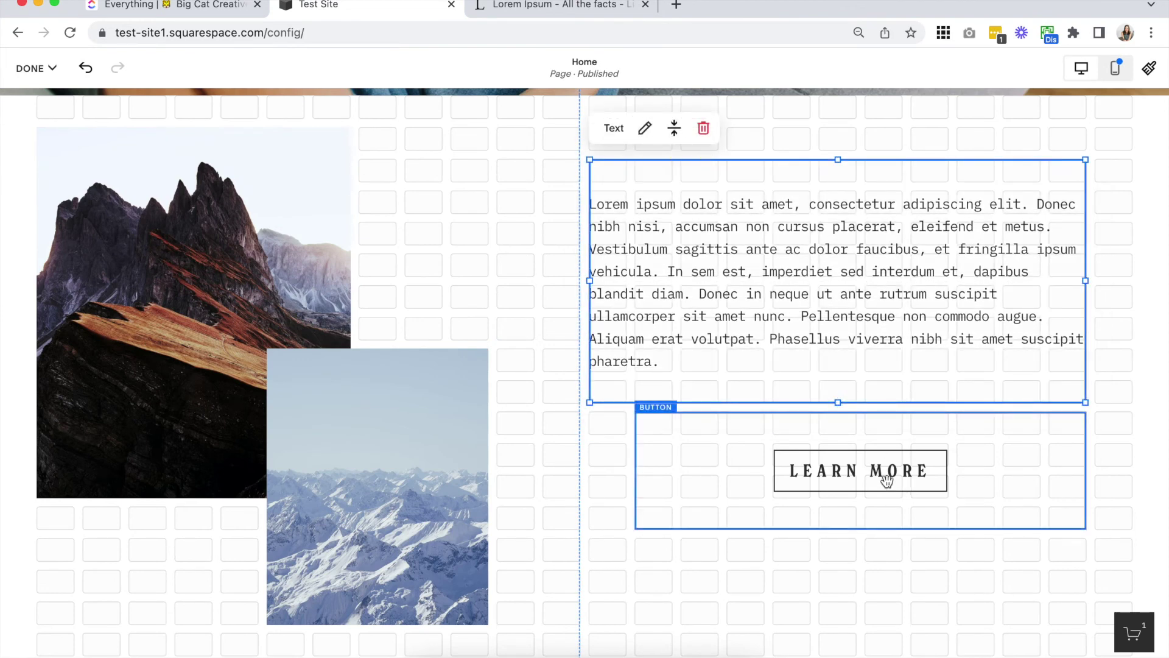
# Move the LEARN MORE block one column left, shorten it, widen it to the text's width, and lower the text's top edge.
pyautogui.moveTo(876, 480); pyautogui.dragTo(843, 485)
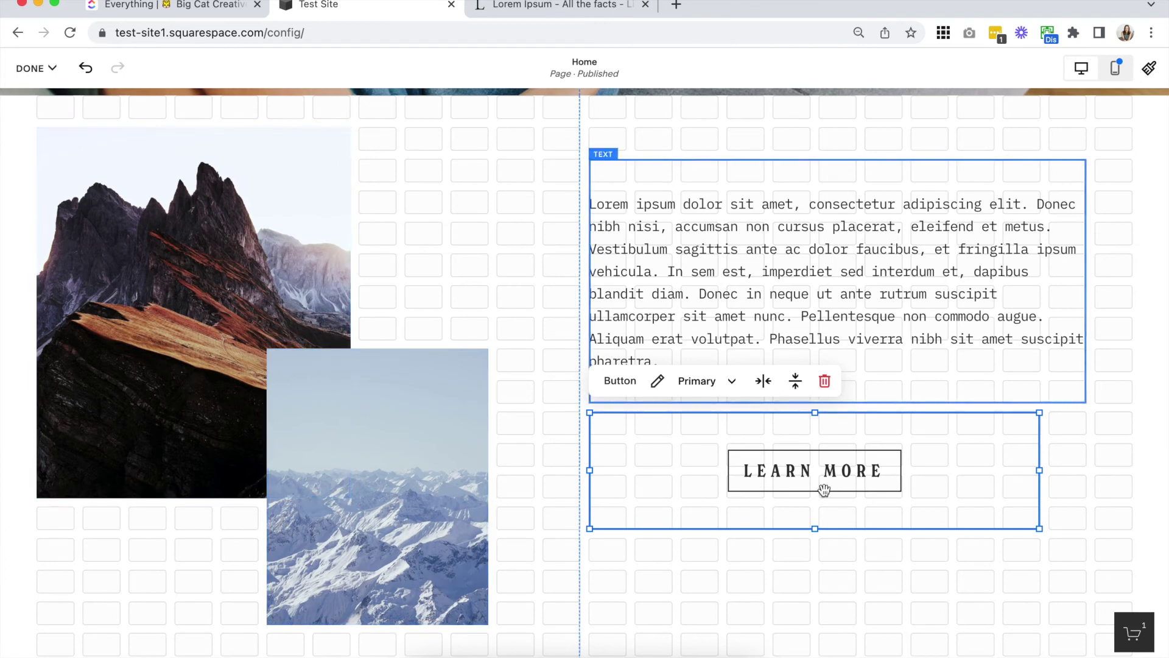
pyautogui.moveTo(811, 528); pyautogui.dragTo(814, 474)
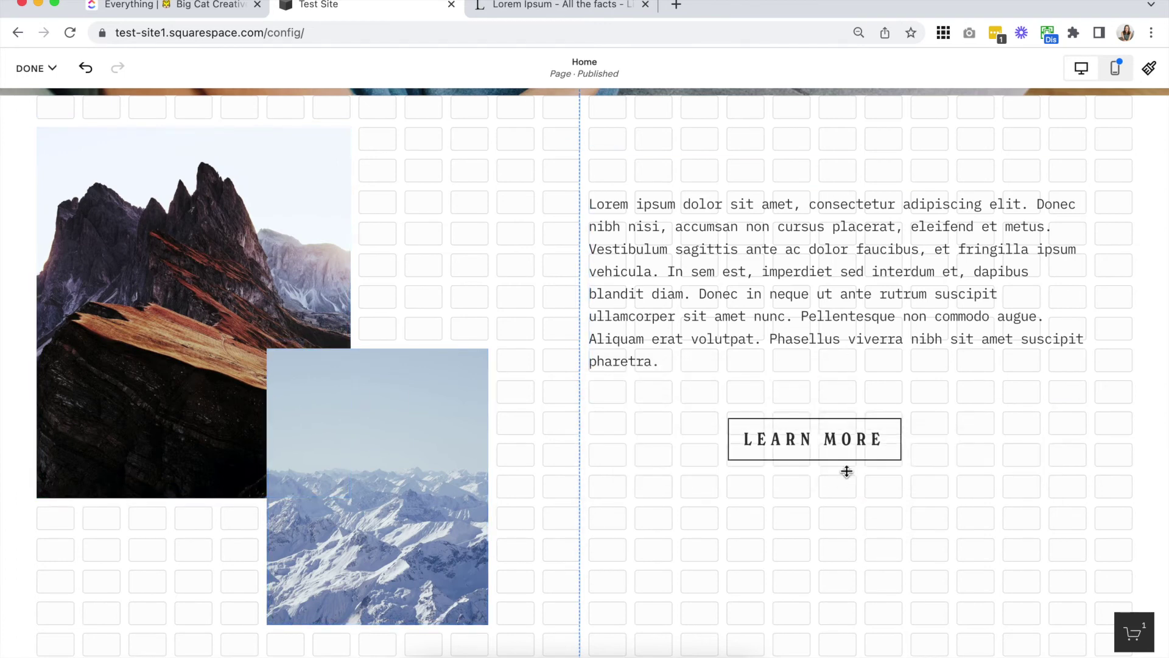
pyautogui.moveTo(1034, 441); pyautogui.dragTo(1085, 439)
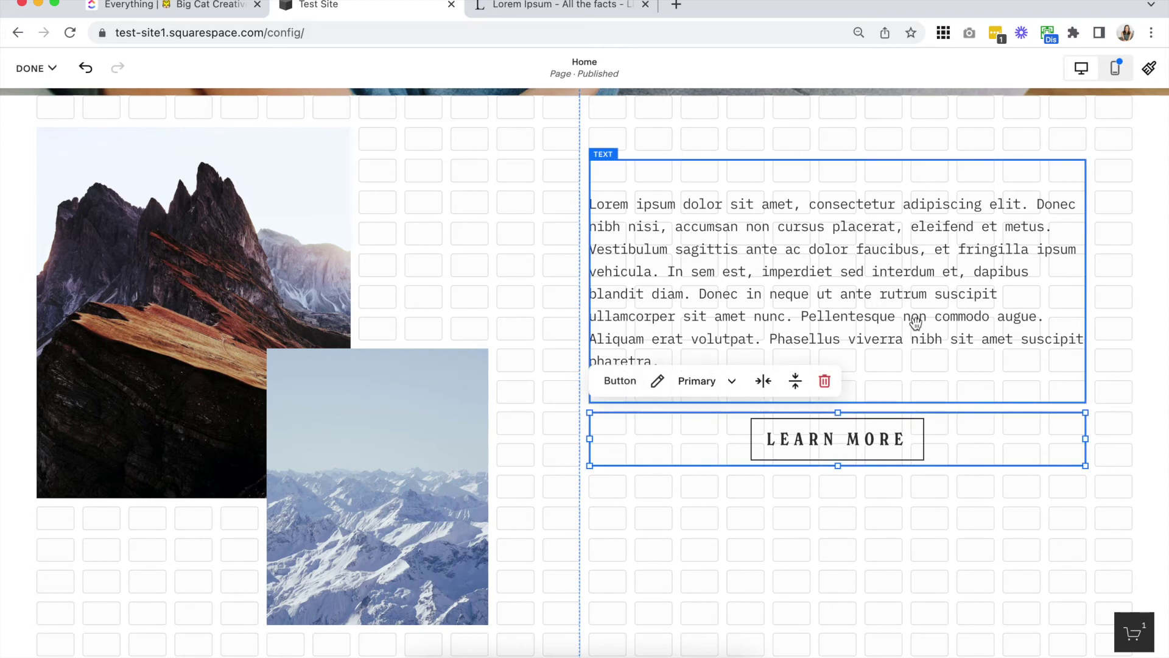
pyautogui.click(822, 177)
pyautogui.moveTo(837, 161); pyautogui.dragTo(835, 207)
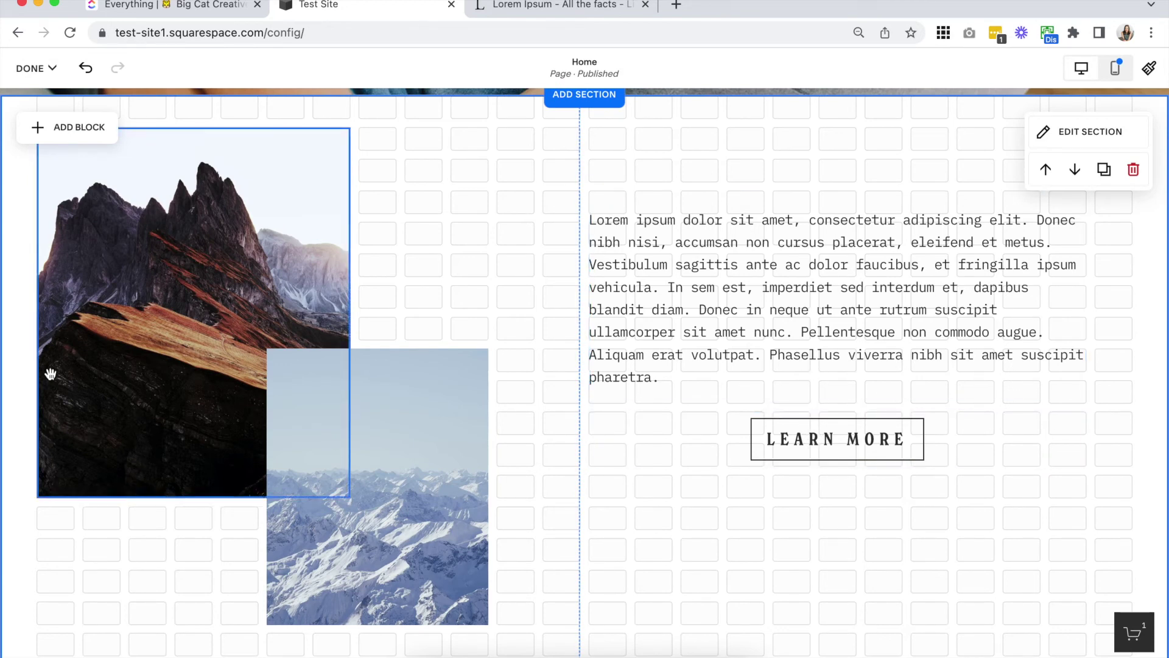
pyautogui.moveTo(4, 382); pyautogui.dragTo(349, 373)
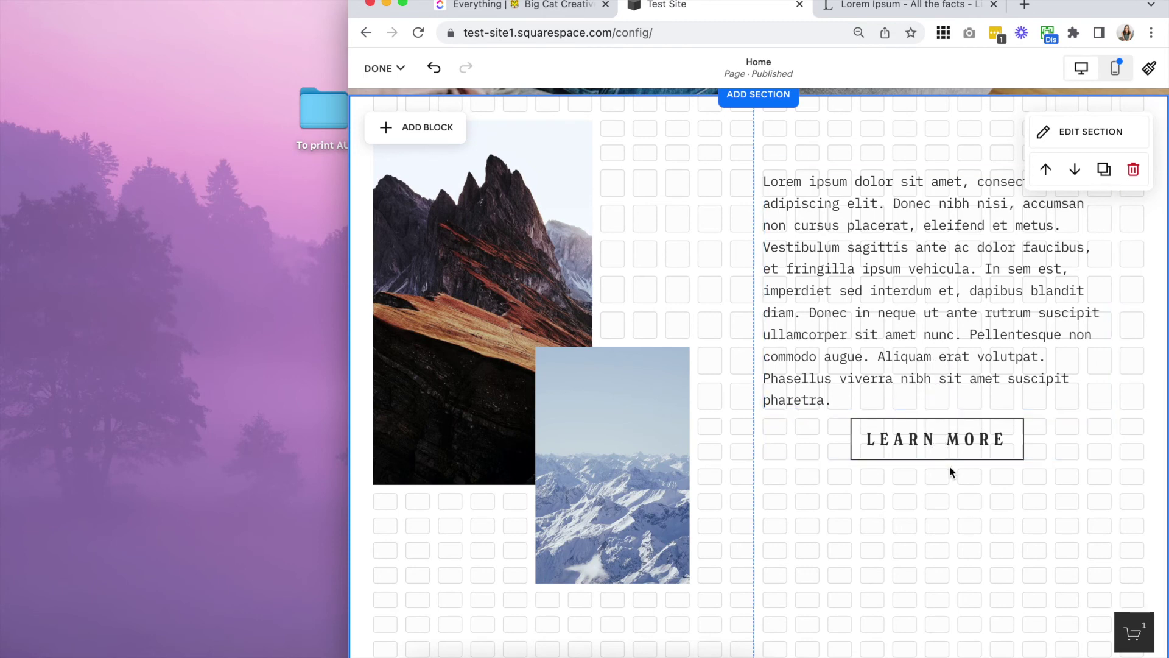
pyautogui.moveTo(350, 478); pyautogui.dragTo(1, 463)
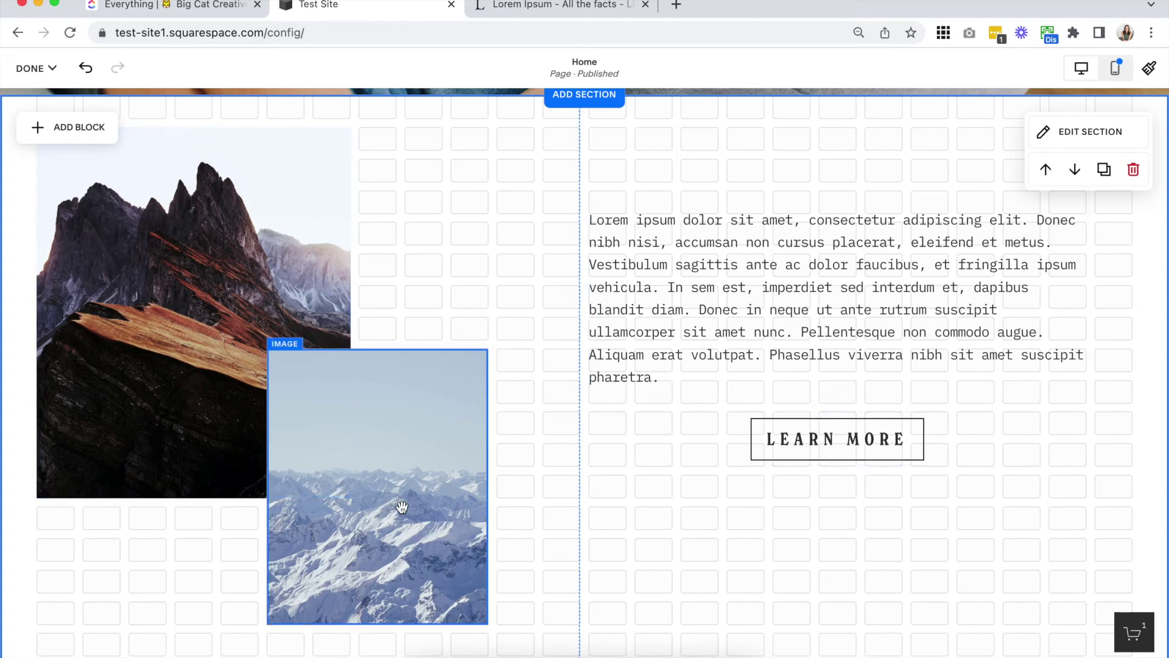
pyautogui.click(587, 341)
# Rearrange the LEARN MORE button and lorem text block, extending the text block downward.
pyautogui.scroll(-2, 587, 342)
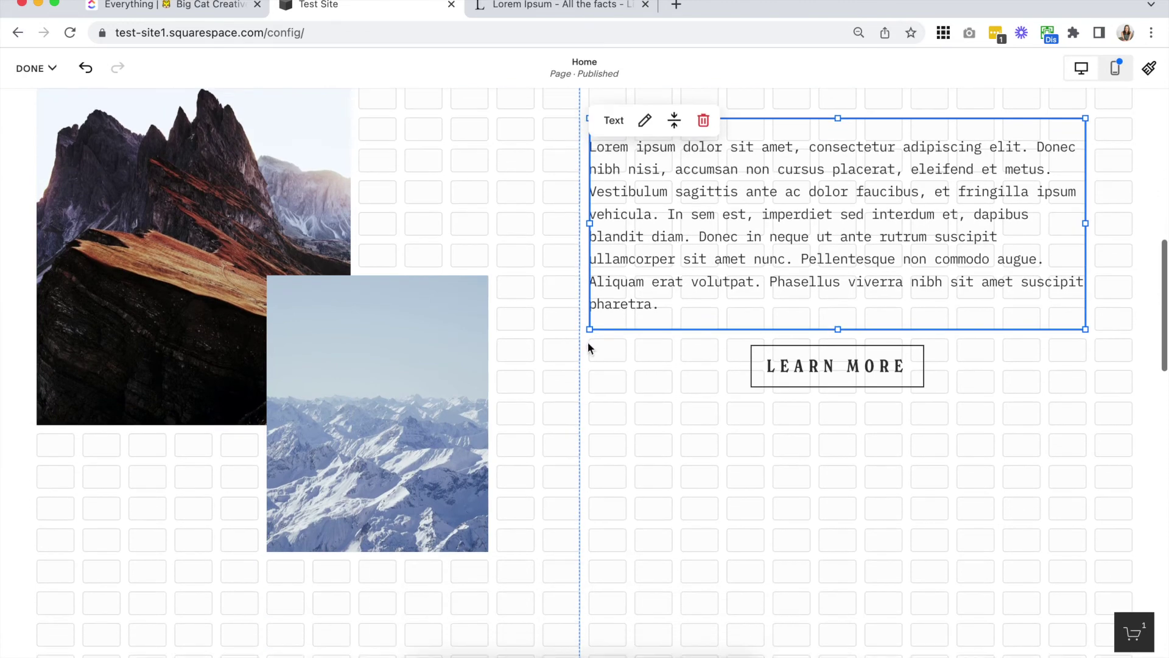
pyautogui.scroll(1, 587, 426)
pyautogui.moveTo(783, 256); pyautogui.dragTo(784, 536)
pyautogui.moveTo(851, 399); pyautogui.dragTo(830, 135)
pyautogui.moveTo(828, 509); pyautogui.dragTo(831, 277)
pyautogui.moveTo(833, 397); pyautogui.dragTo(816, 523)
pyautogui.click(727, 414)
pyautogui.click(709, 439)
pyautogui.press('Escape')
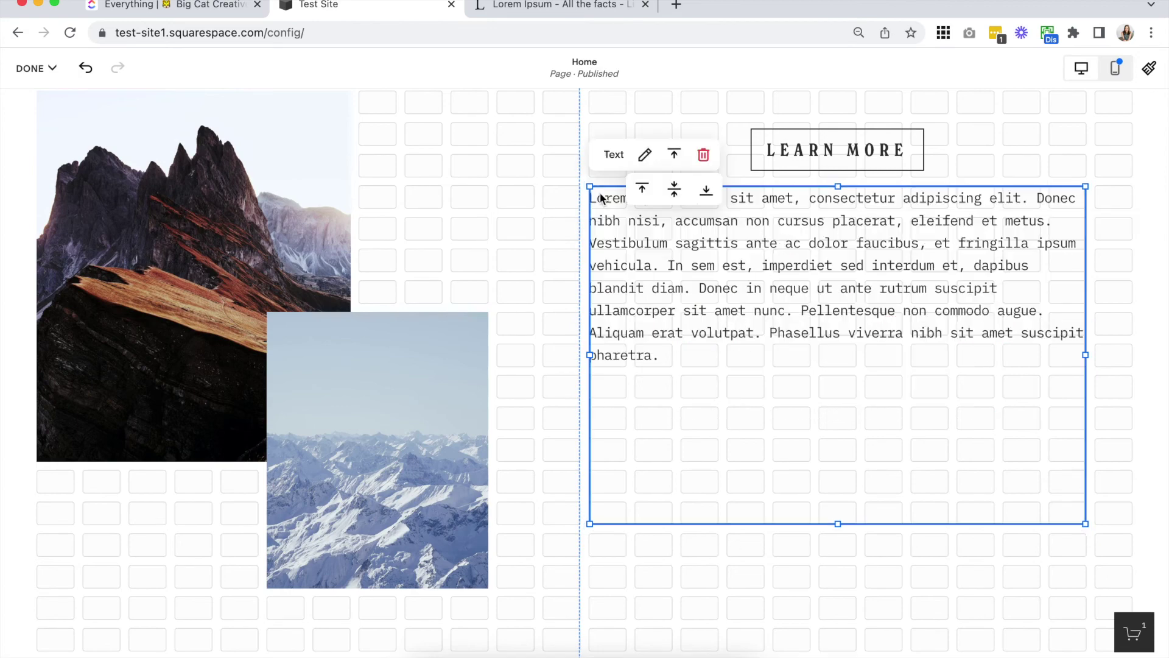
pyautogui.click(554, 327)
pyautogui.scroll(-3, 747, 506)
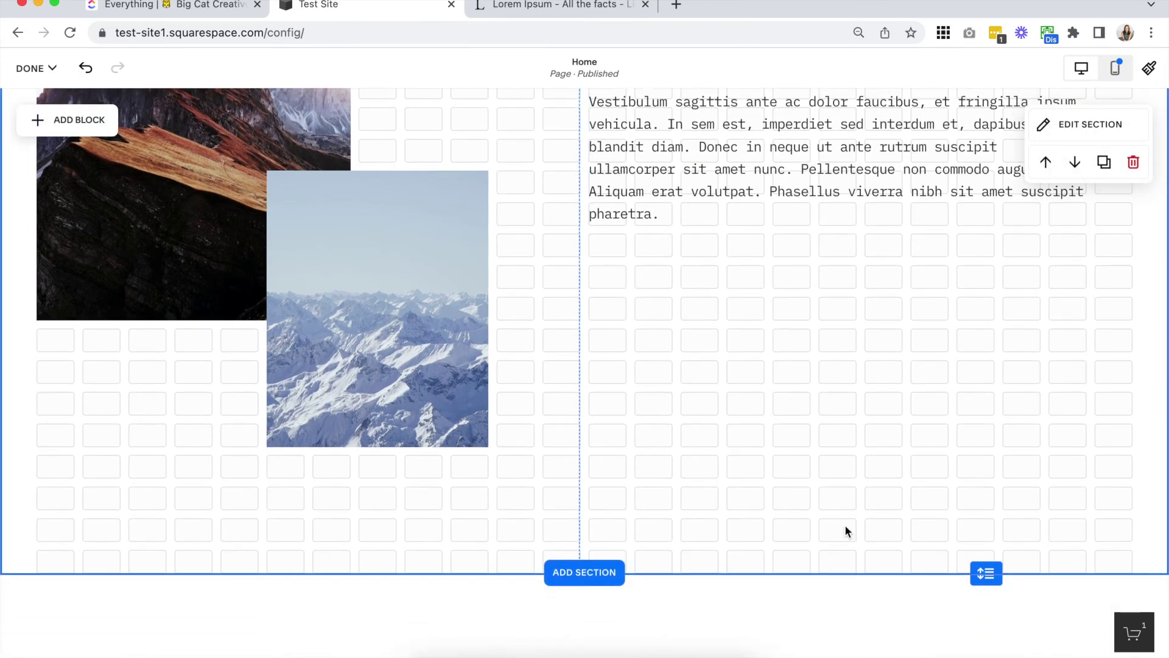
pyautogui.scroll(4, 746, 532)
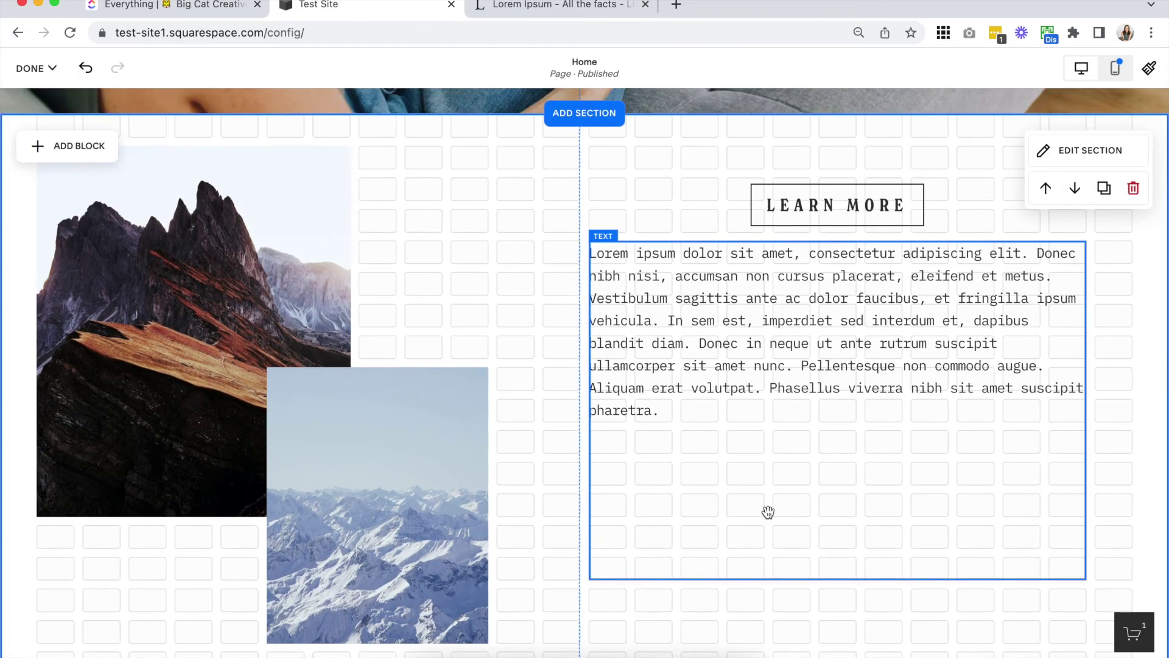
pyautogui.click(768, 512)
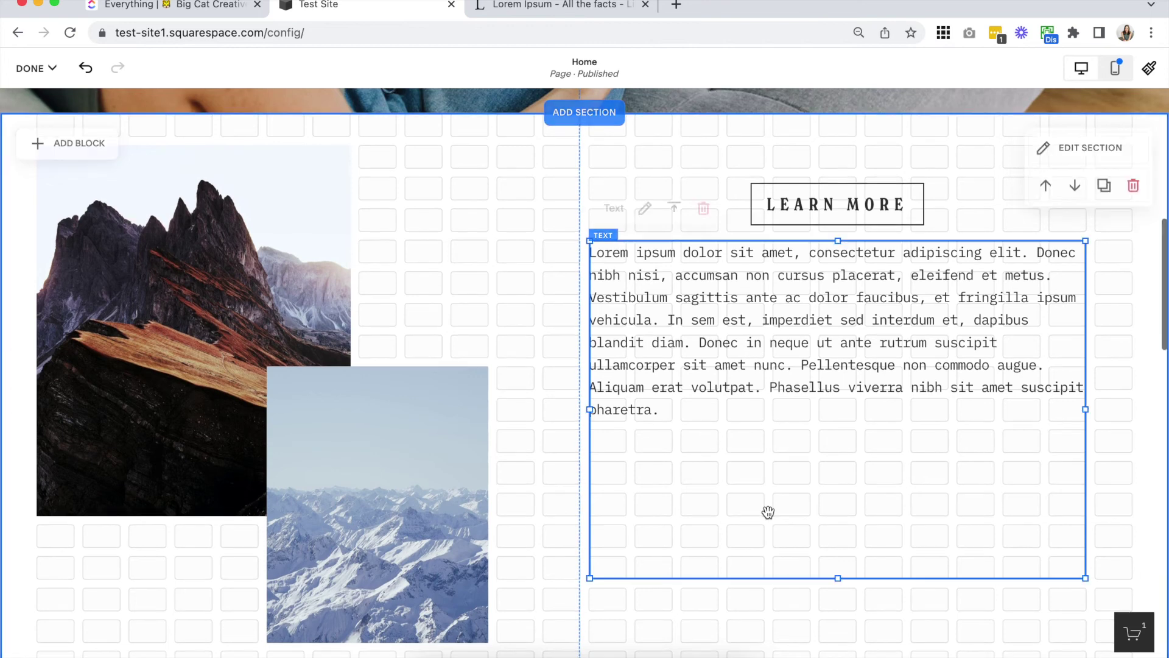
pyautogui.scroll(-1, 768, 512)
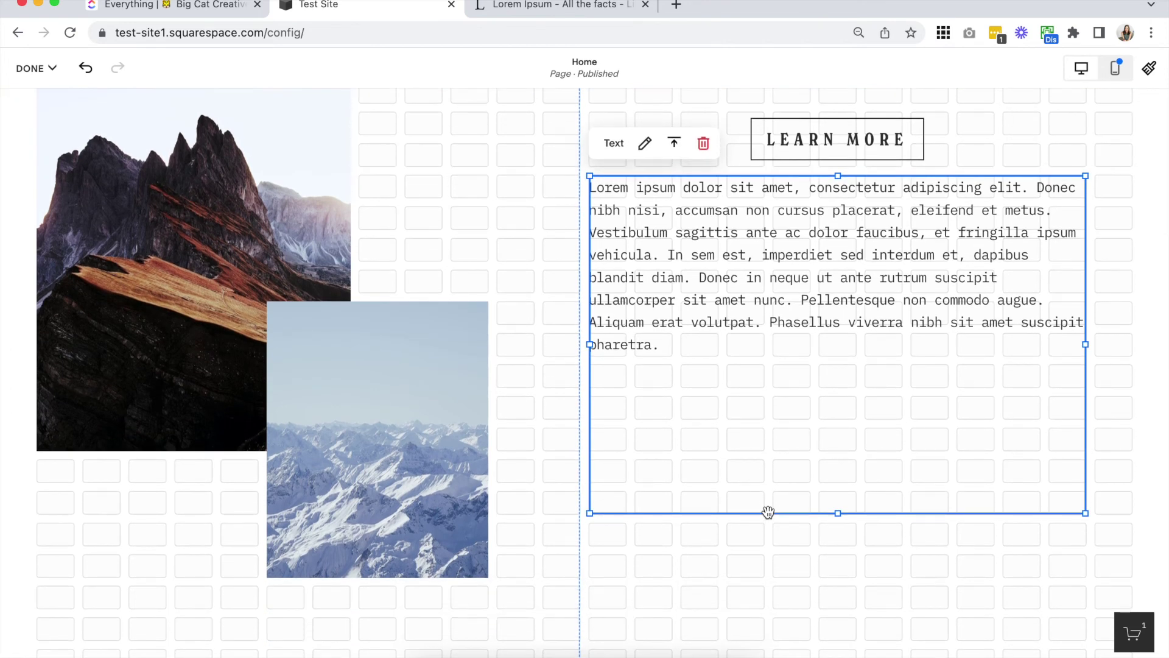
pyautogui.scroll(1, 768, 512)
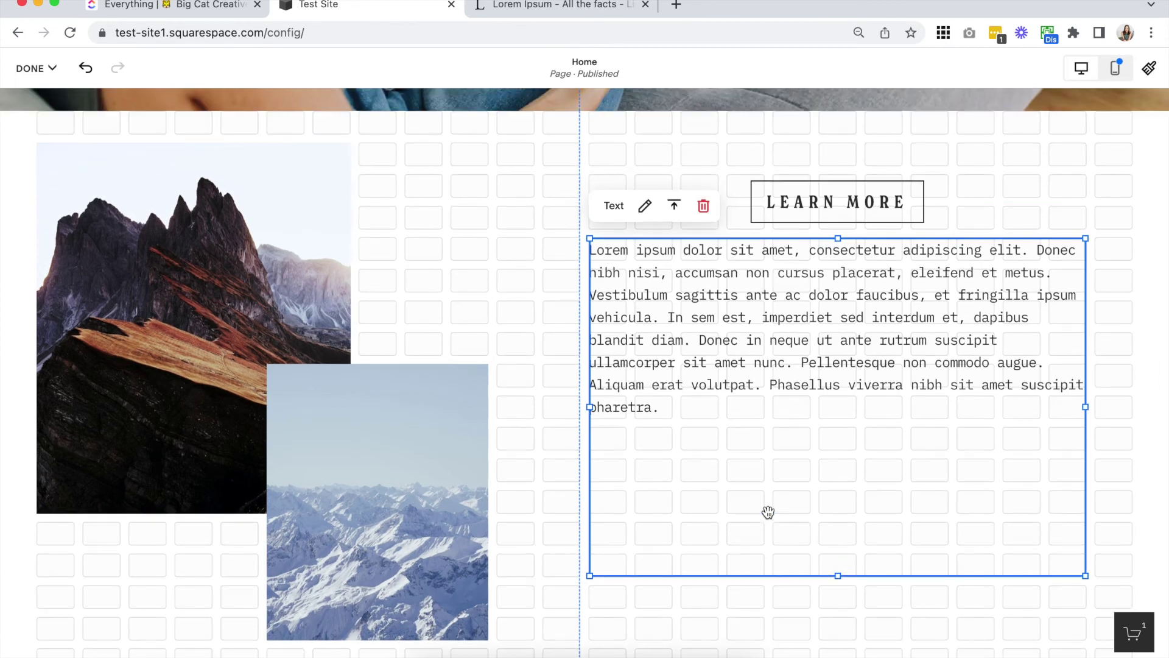
pyautogui.scroll(-4, 572, 380)
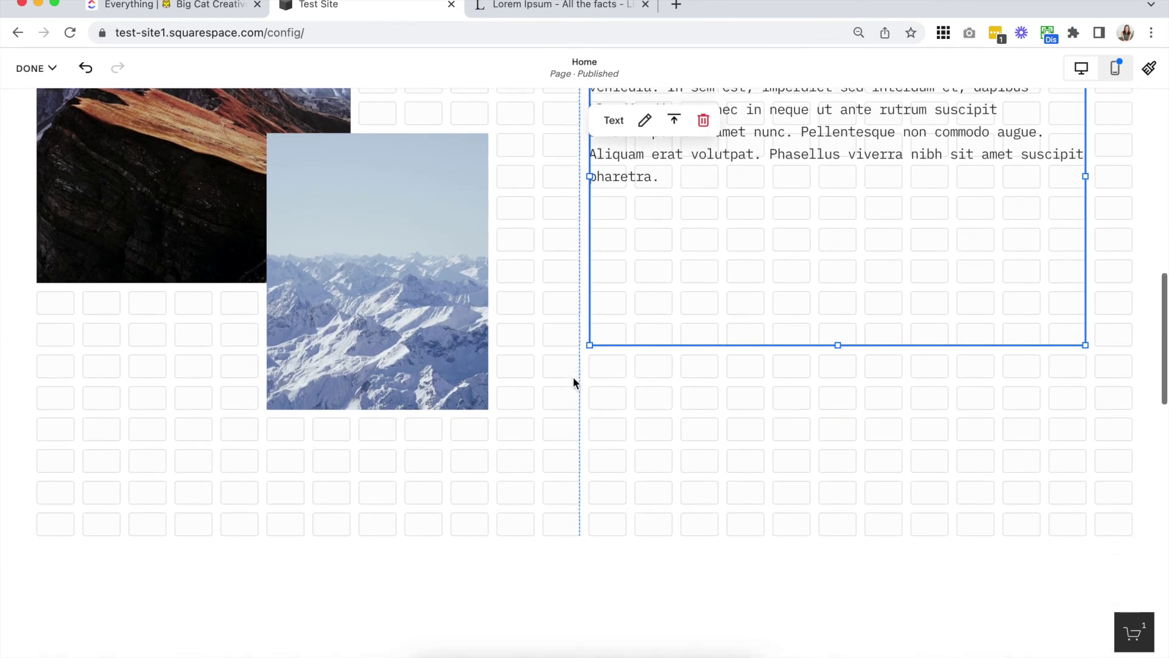
# Make the section about two rows taller and drag the snowy-mountain image down, then back up.
pyautogui.click(972, 481)
pyautogui.moveTo(987, 536); pyautogui.dragTo(988, 602)
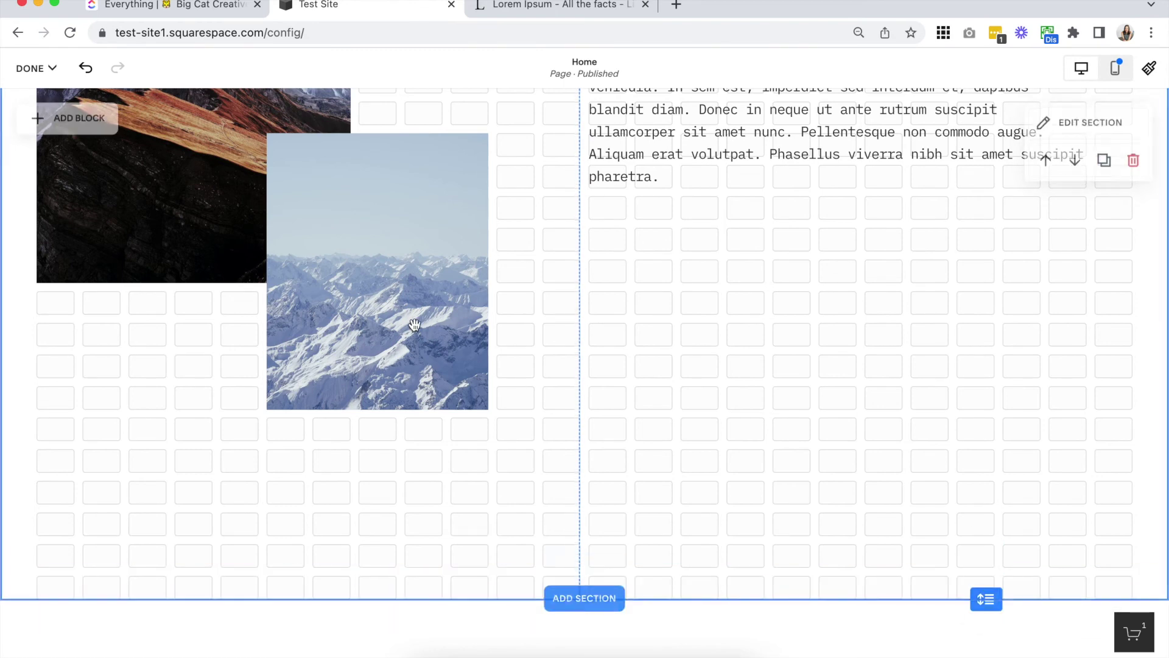
pyautogui.moveTo(400, 326); pyautogui.dragTo(406, 458)
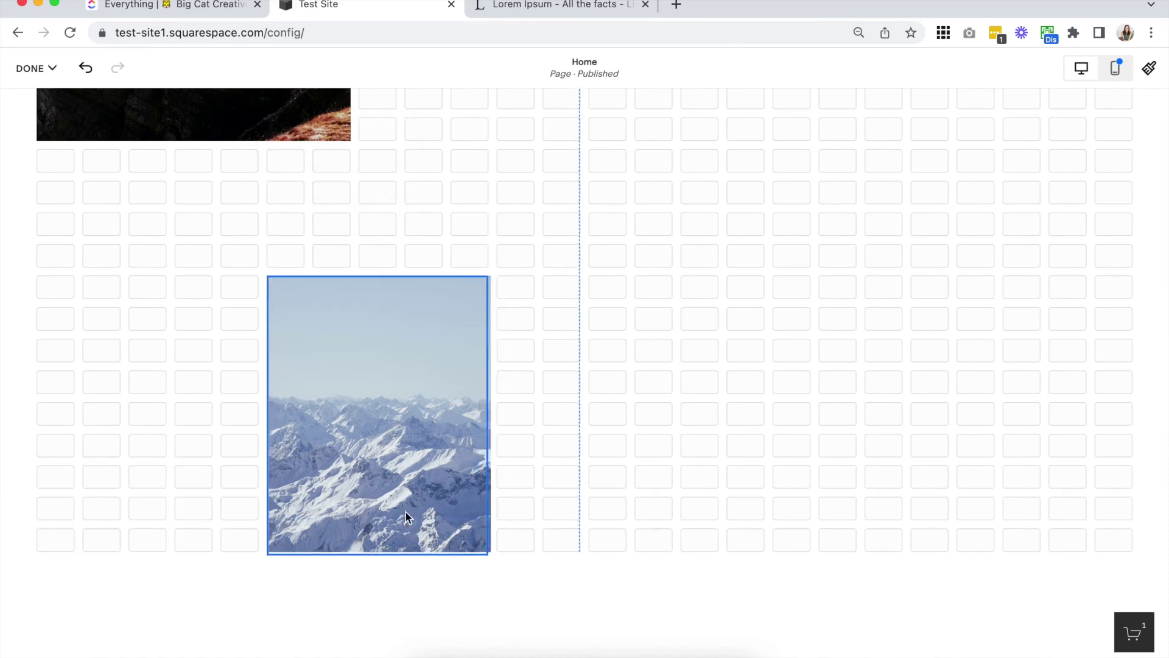
pyautogui.moveTo(418, 476); pyautogui.dragTo(406, 185)
pyautogui.scroll(-3, 696, 472)
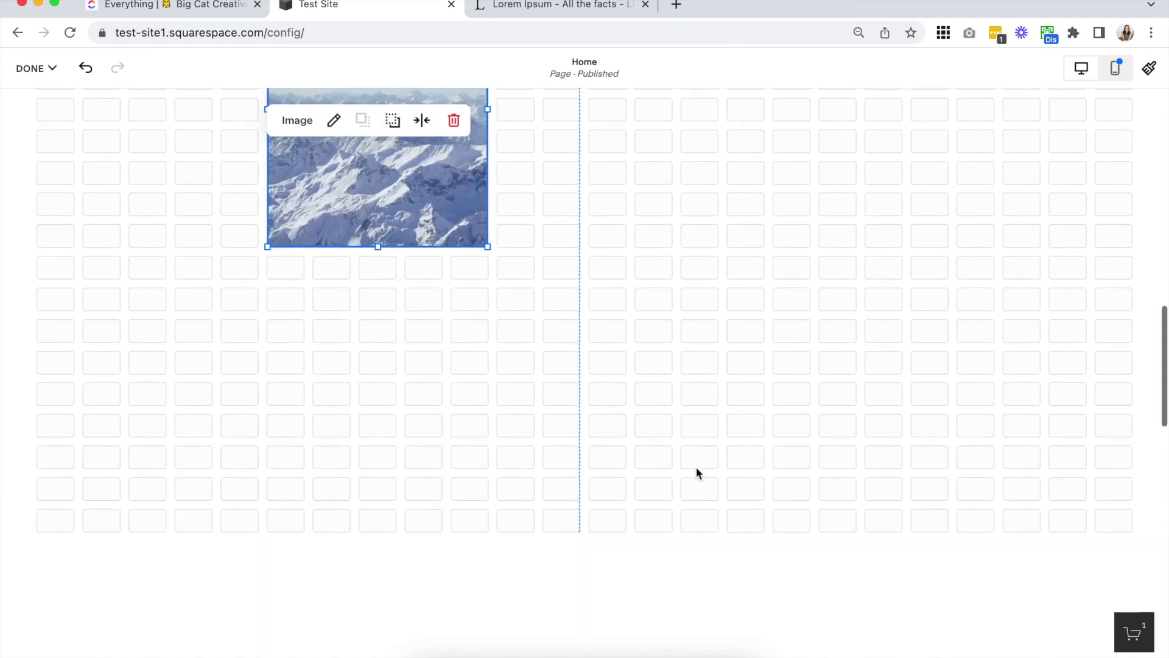
# Undo the image move to restore the overlap, then extend the text block and lower the LEARN MORE button.
pyautogui.click(744, 382)
pyautogui.press('super+z')
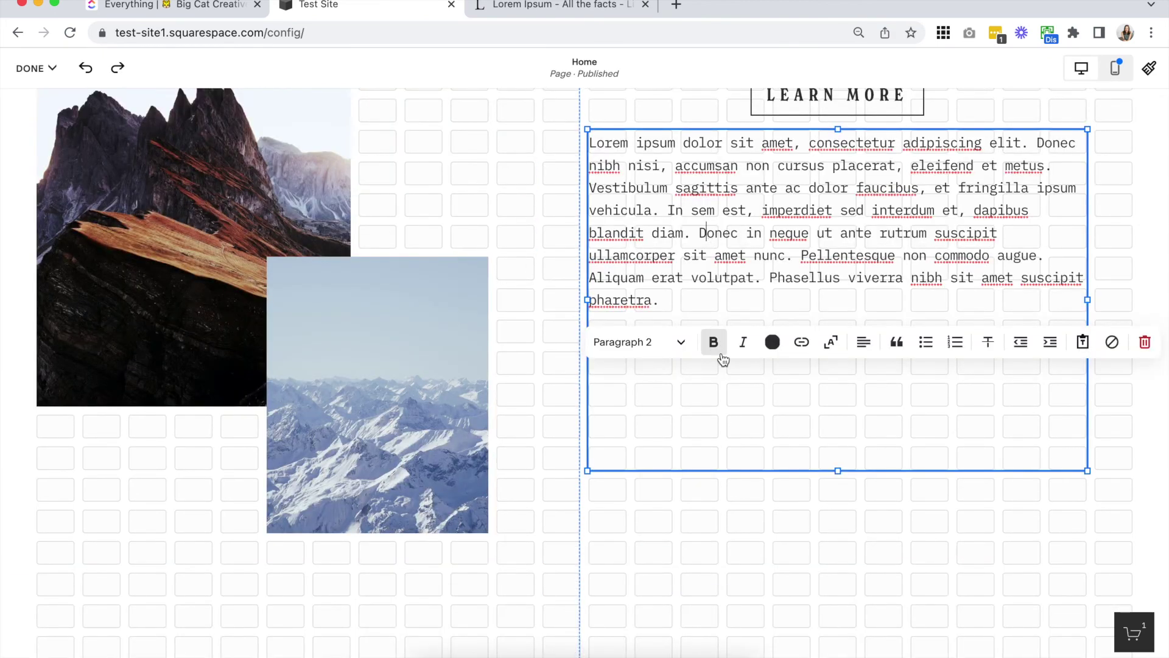
pyautogui.scroll(2, 721, 357)
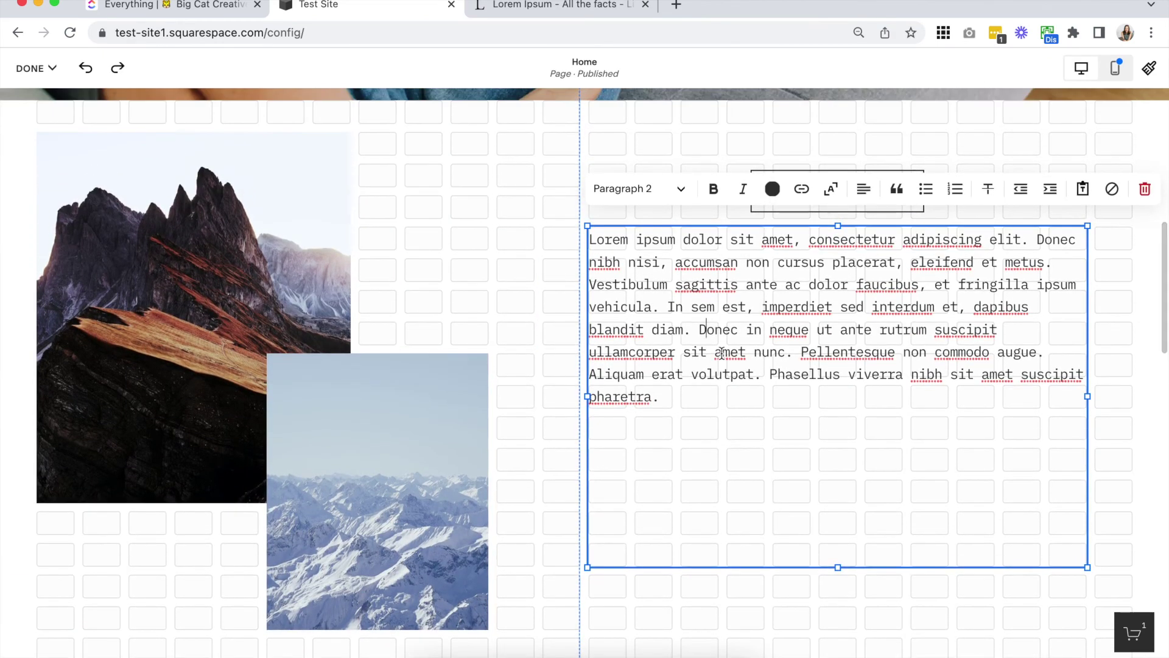
pyautogui.scroll(-4, 721, 353)
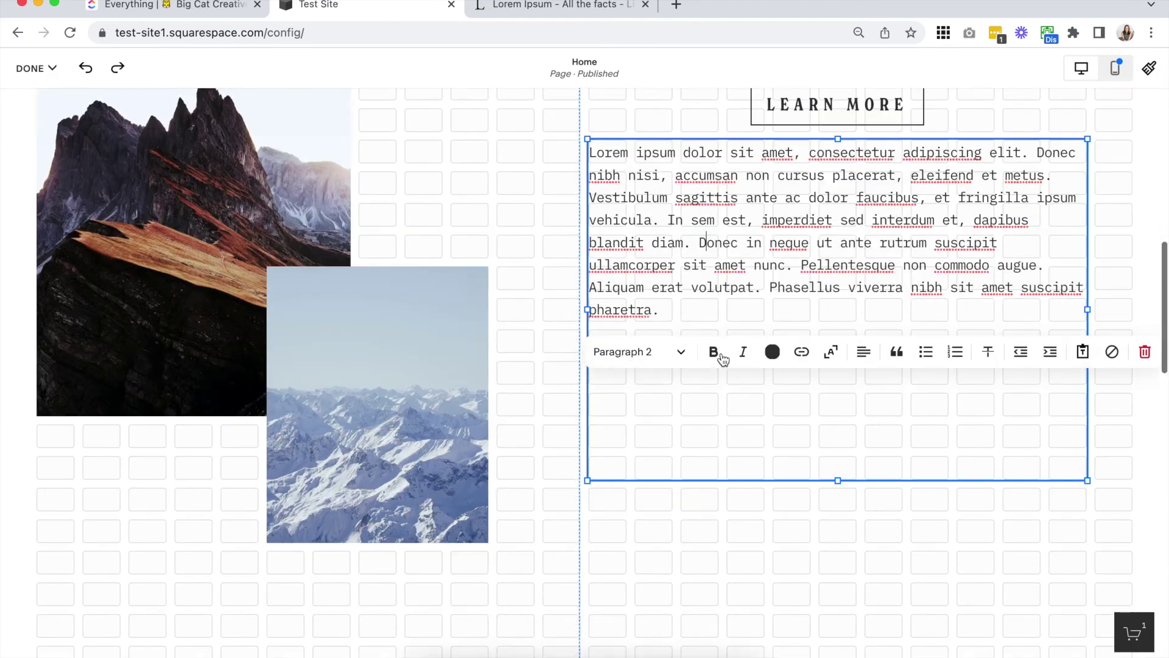
pyautogui.moveTo(846, 420); pyautogui.dragTo(856, 530)
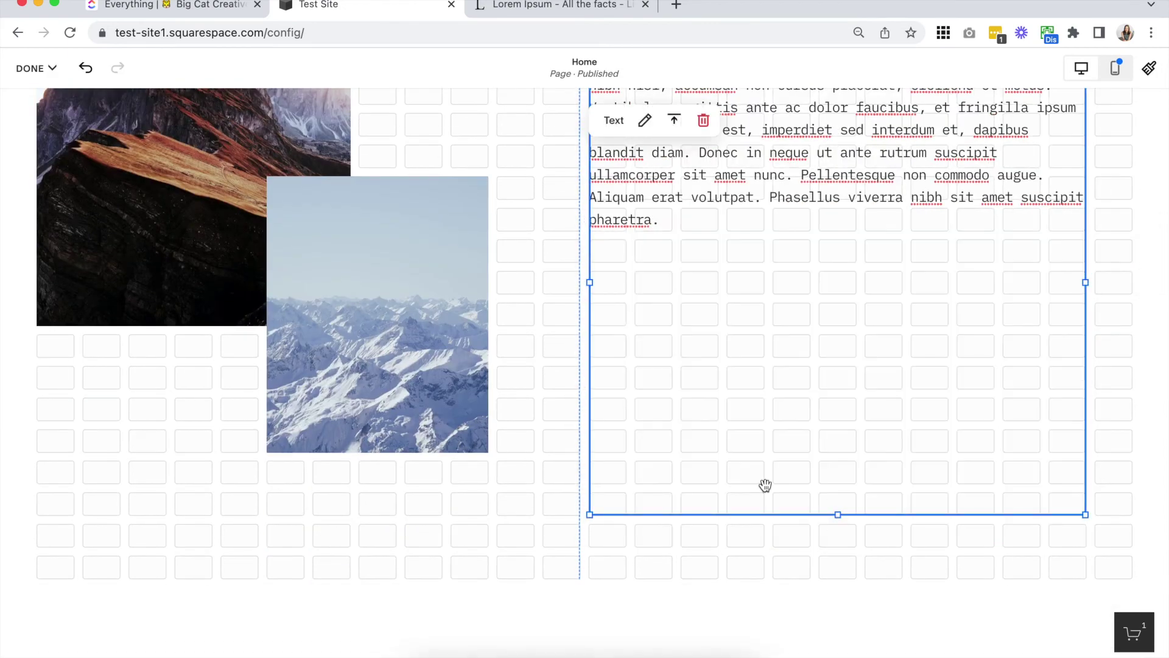
pyautogui.scroll(2, 765, 486)
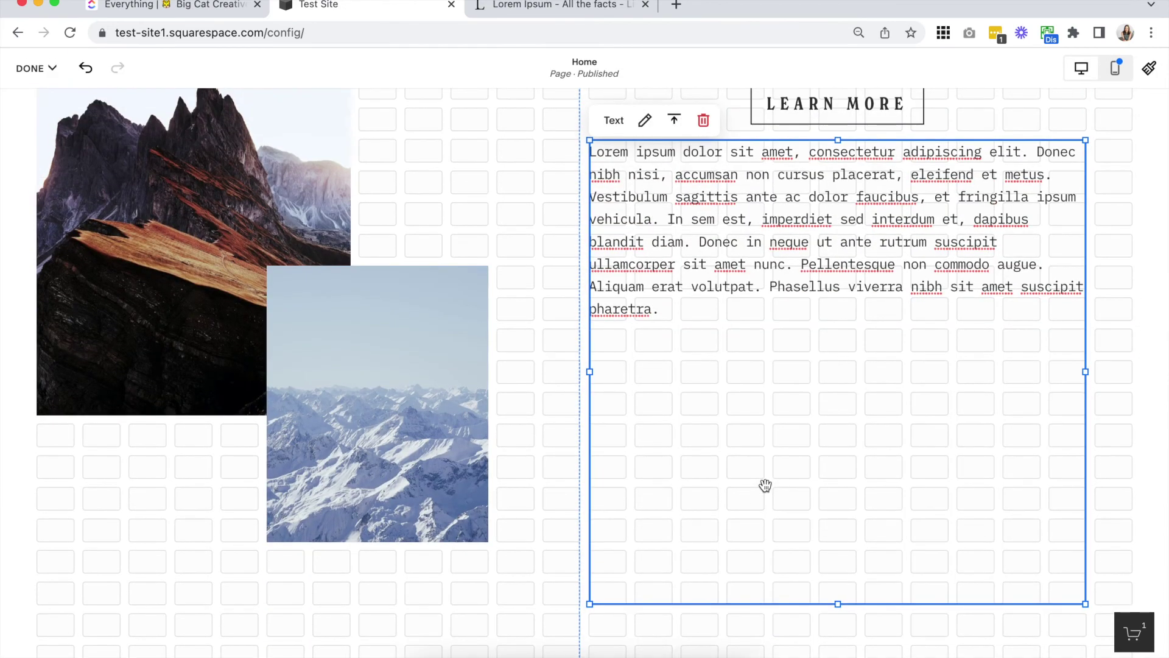
pyautogui.scroll(2, 766, 486)
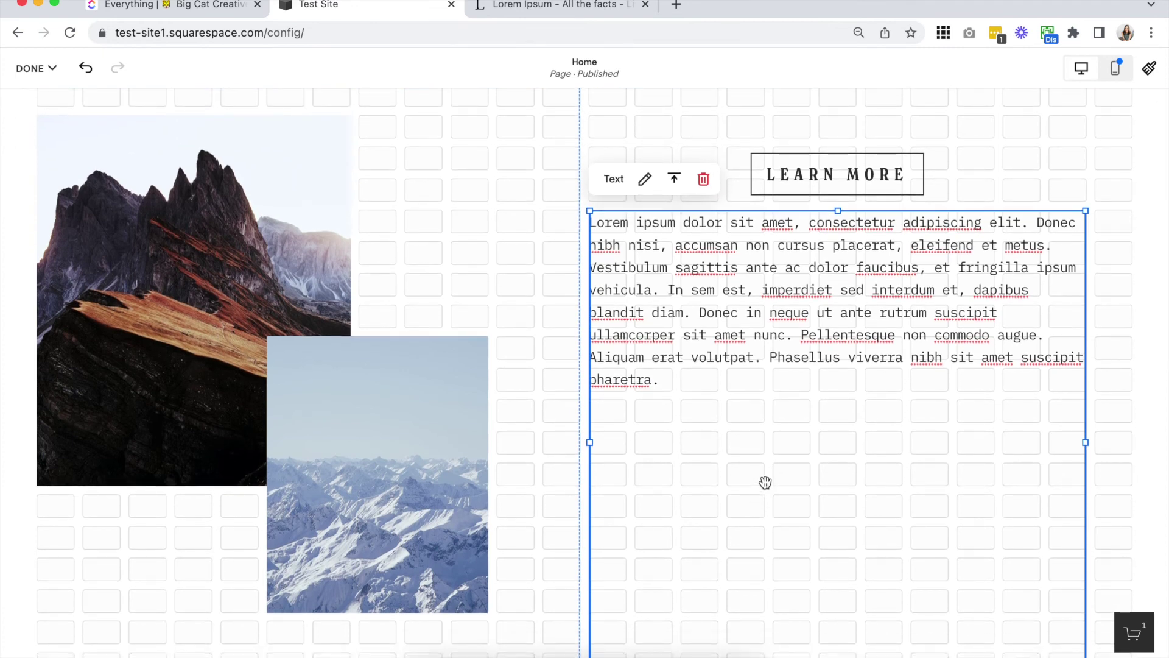
pyautogui.moveTo(839, 184); pyautogui.dragTo(840, 476)
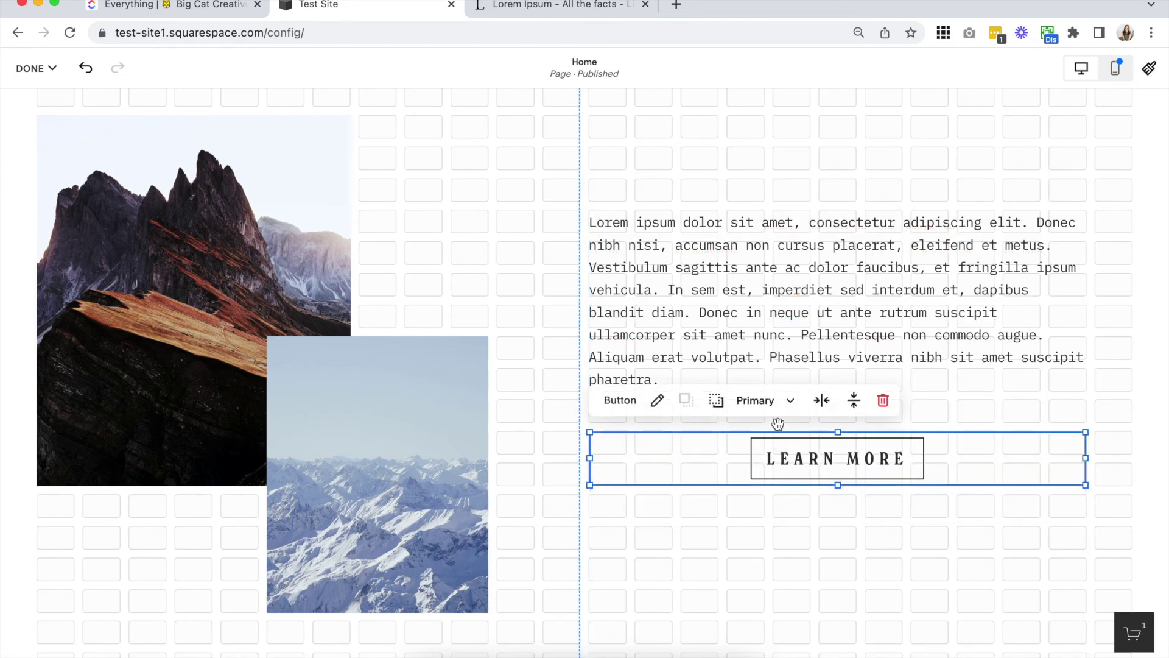
# Shorten the lorem text block to fit its paragraph and move the LEARN MORE button up beneath it.
pyautogui.click(762, 331)
pyautogui.scroll(-5, 762, 323)
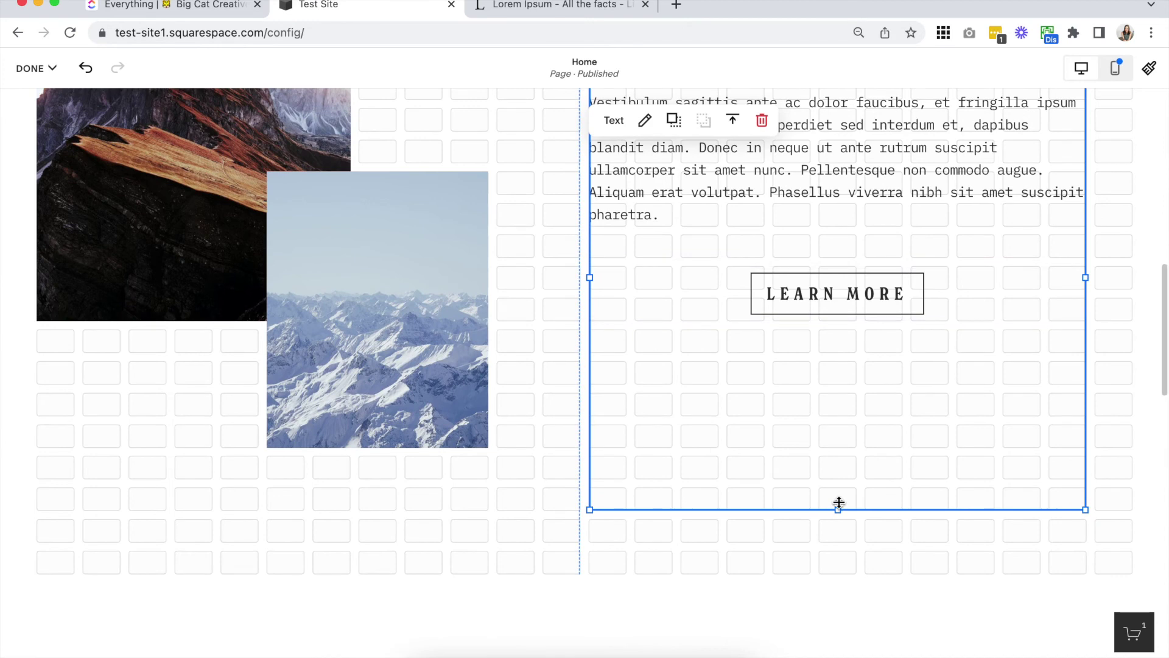
pyautogui.scroll(2, 840, 488)
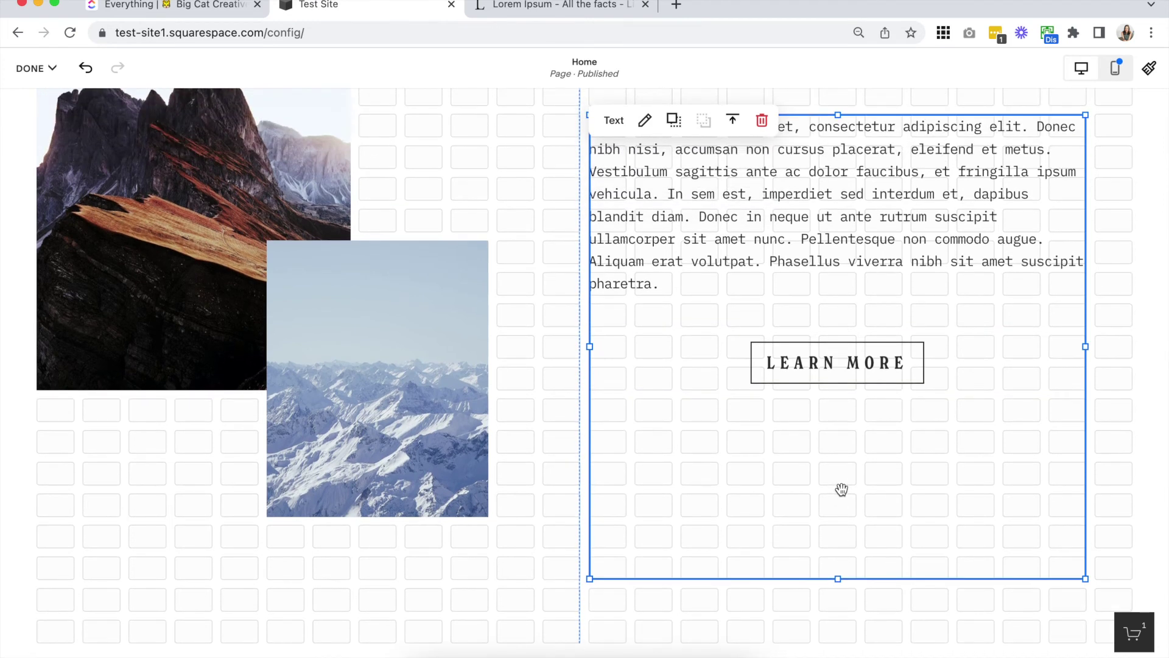
pyautogui.scroll(3, 842, 490)
pyautogui.scroll(-2, 844, 524)
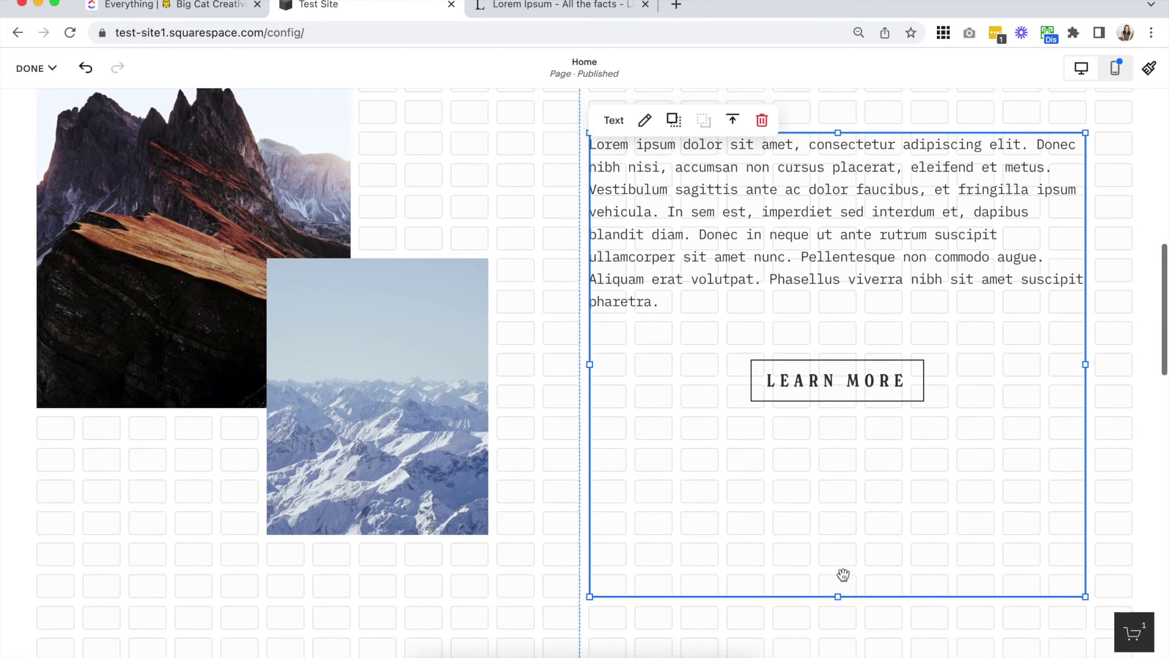
pyautogui.moveTo(841, 596); pyautogui.dragTo(712, 299)
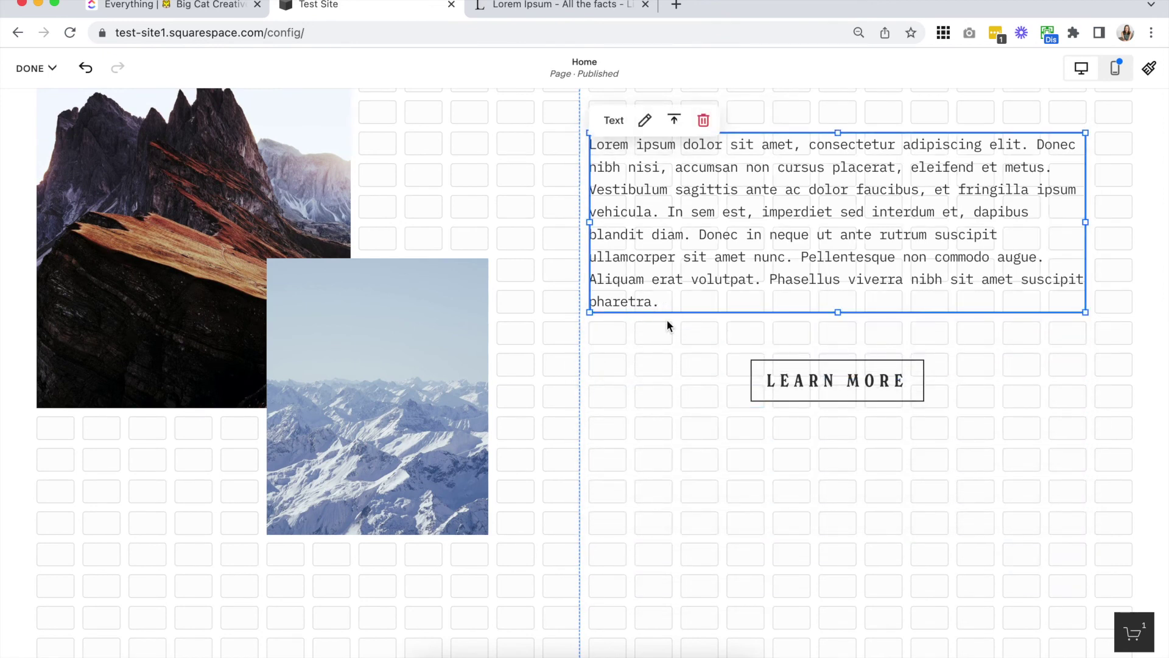
pyautogui.moveTo(728, 381)
pyautogui.mouseDown()
pyautogui.moveTo(729, 349)
pyautogui.moveTo(731, 371)
pyautogui.mouseUp()
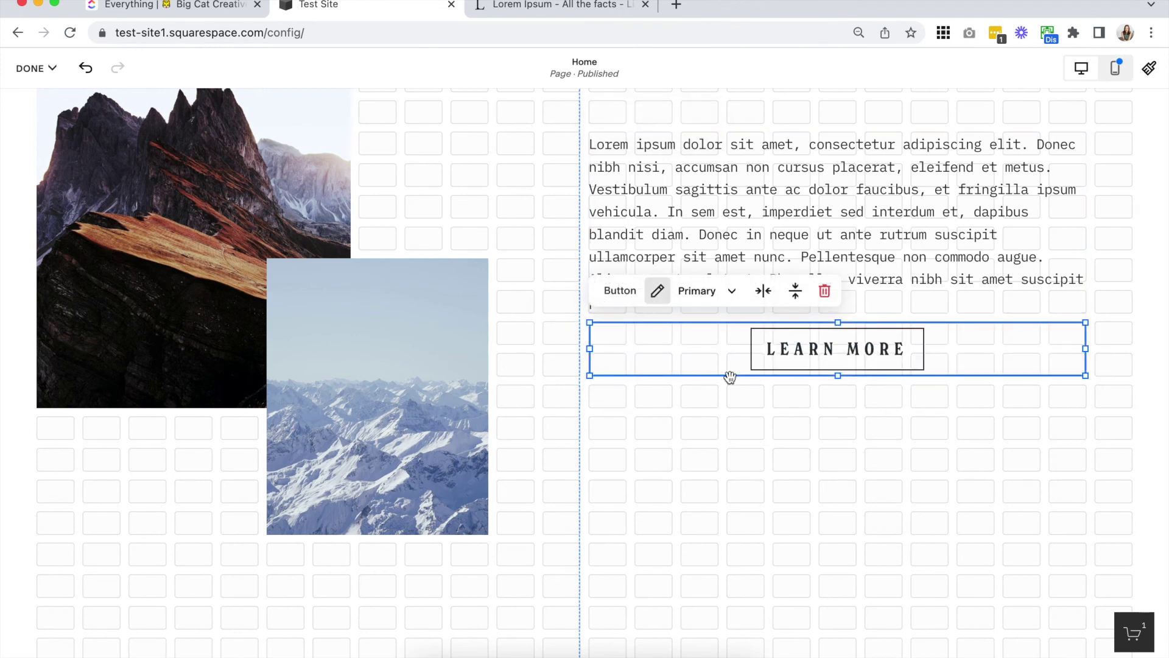
pyautogui.click(877, 461)
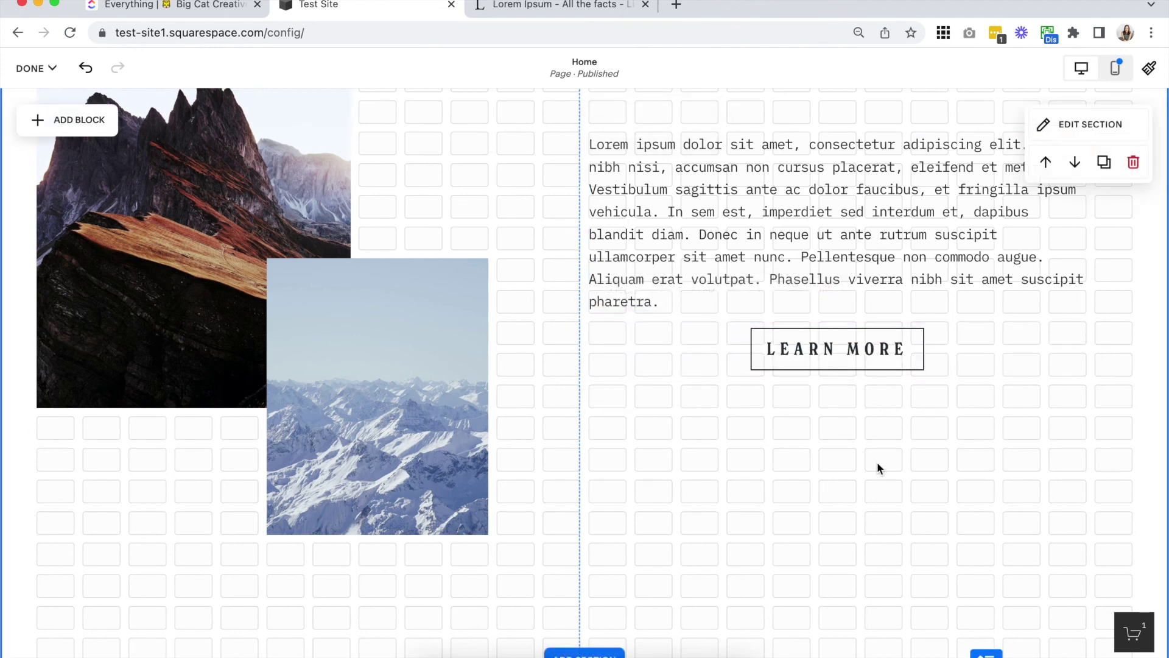
pyautogui.click(835, 292)
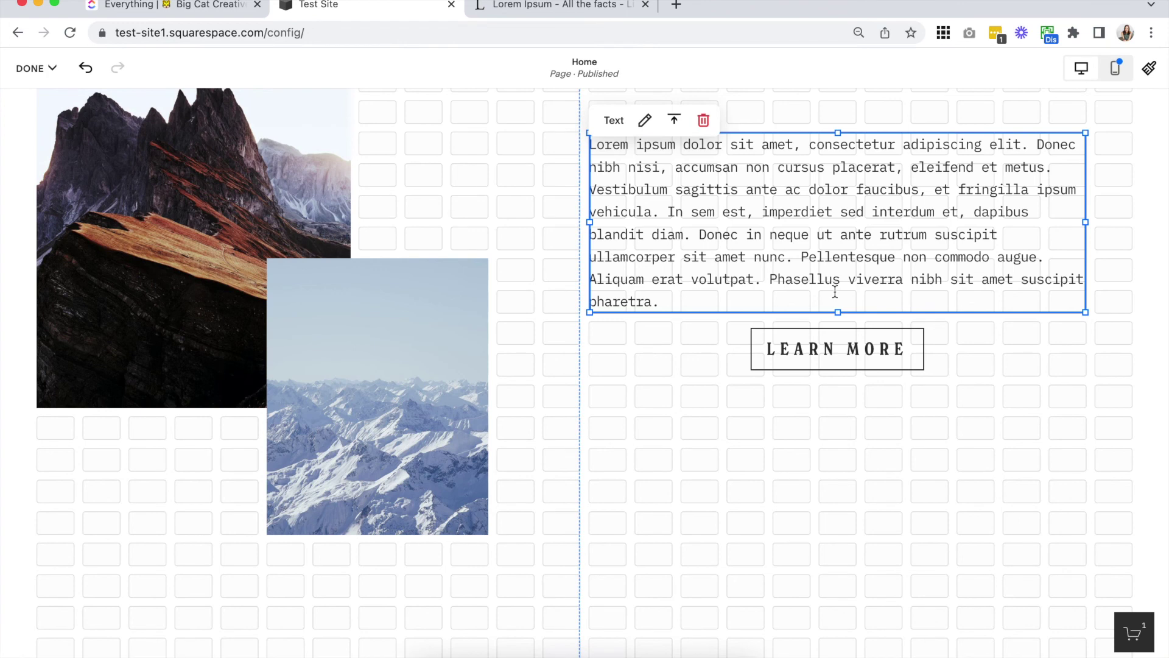
# Shrink the section's height and set its Row Count to 17.
pyautogui.scroll(-3, 858, 381)
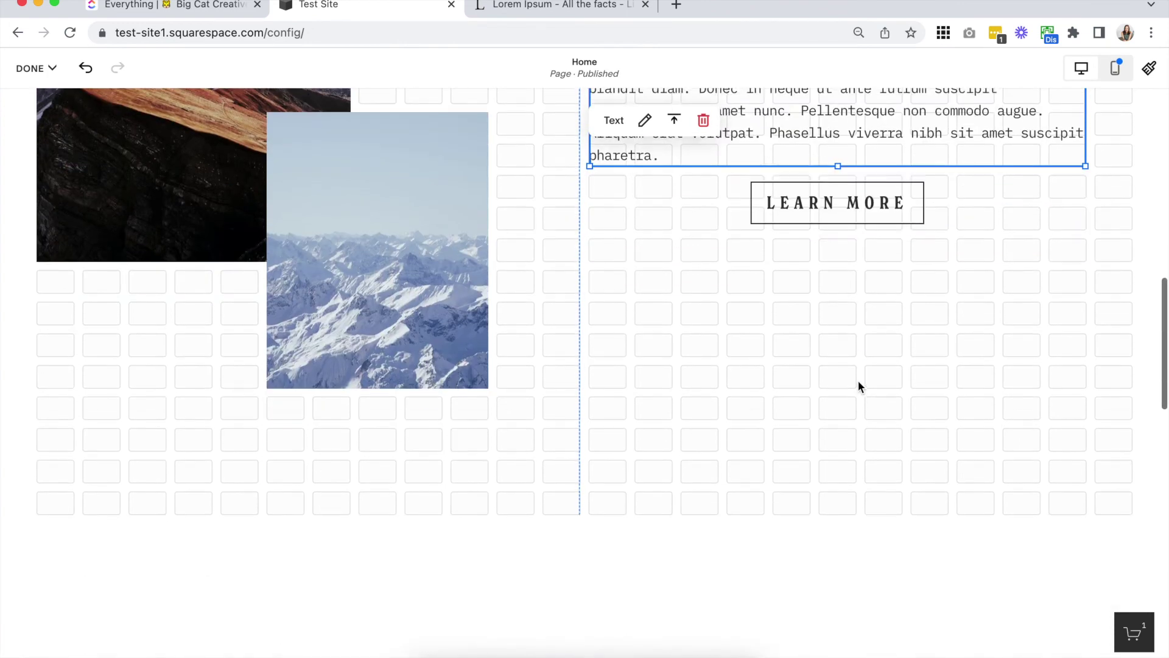
pyautogui.click(894, 435)
pyautogui.scroll(1, 883, 469)
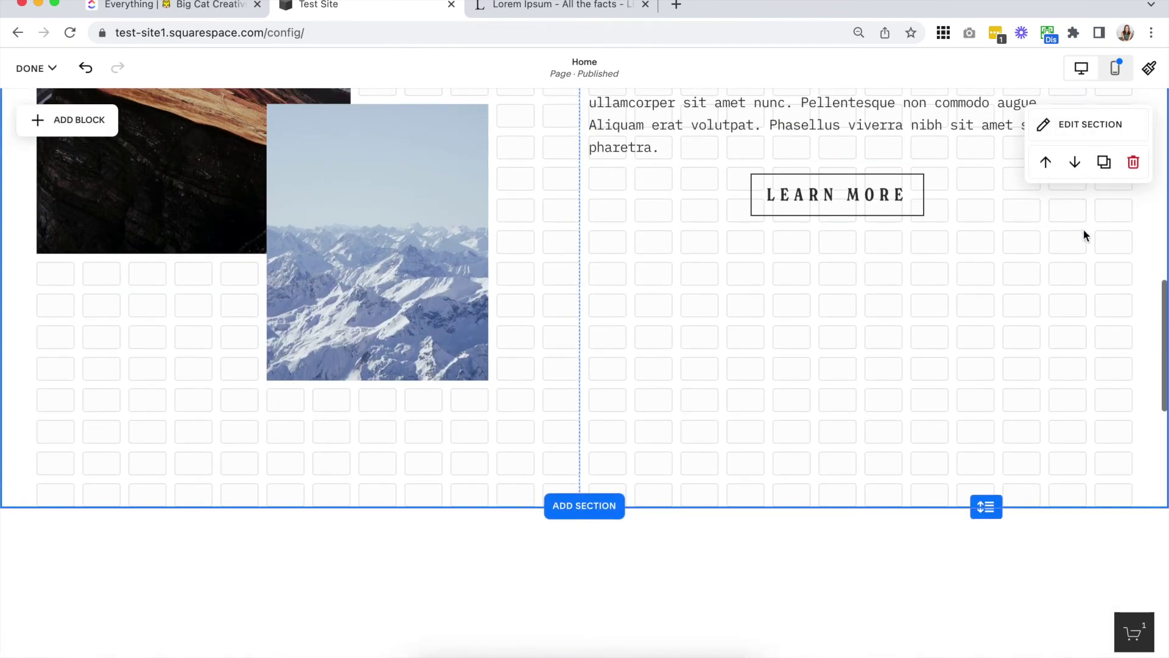
pyautogui.moveTo(977, 491); pyautogui.dragTo(982, 537)
pyautogui.click(1090, 123)
pyautogui.click(1123, 208)
pyautogui.press('Down')
pyautogui.press('Down')
pyautogui.press('Down')
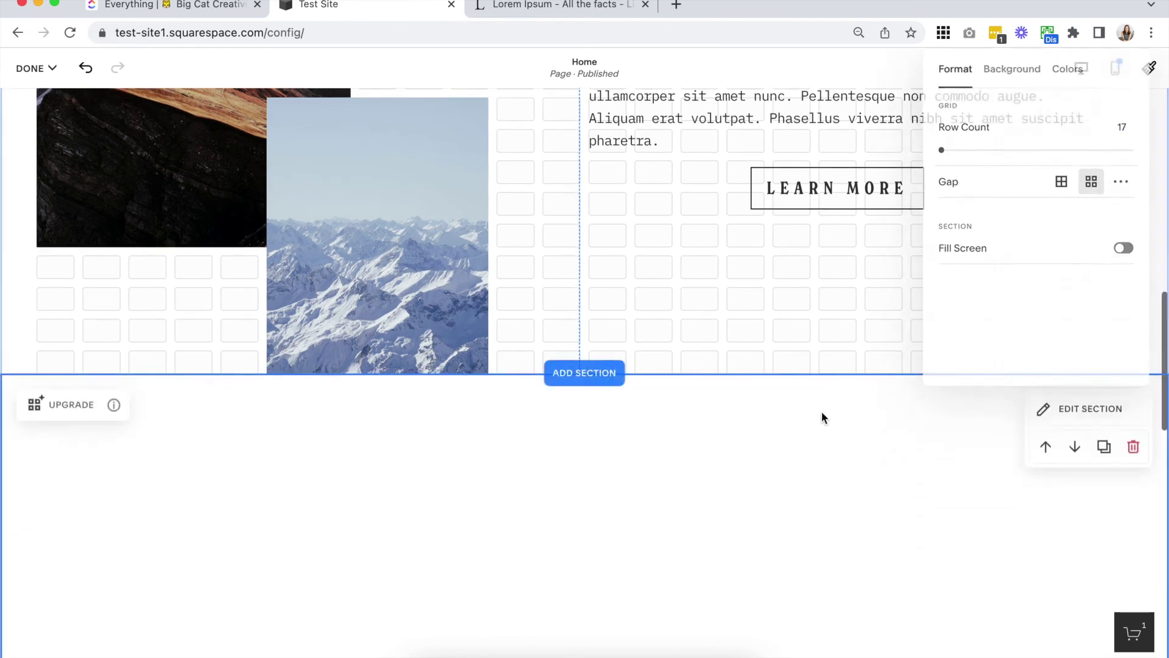
pyautogui.click(821, 411)
pyautogui.scroll(3, 821, 411)
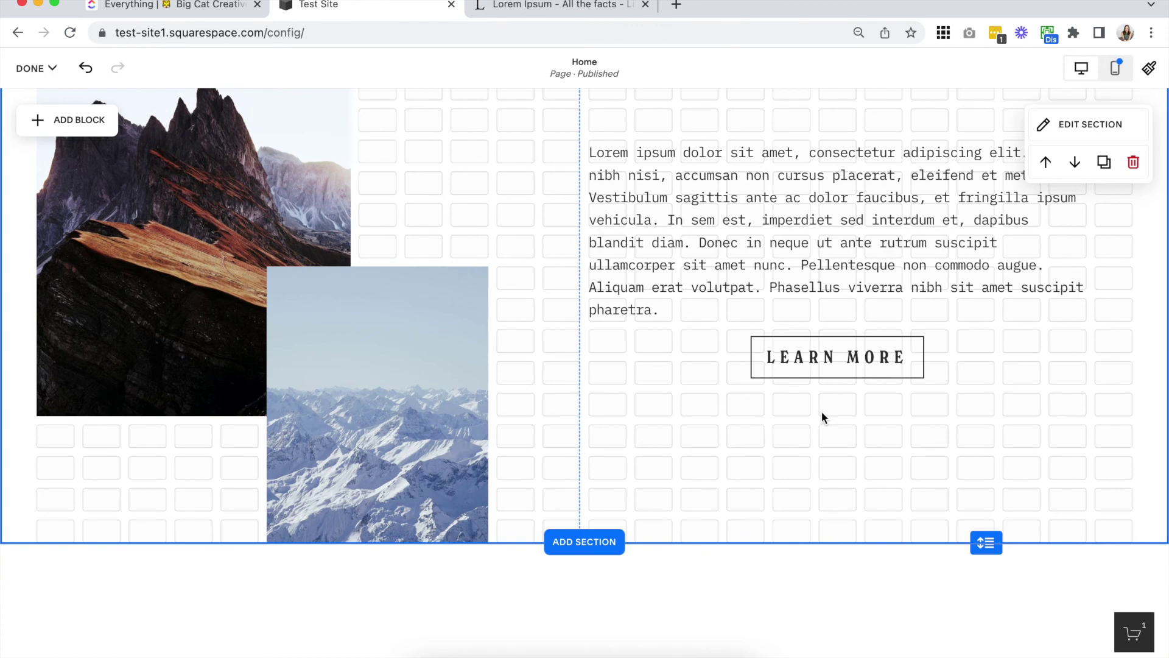
pyautogui.scroll(2, 736, 204)
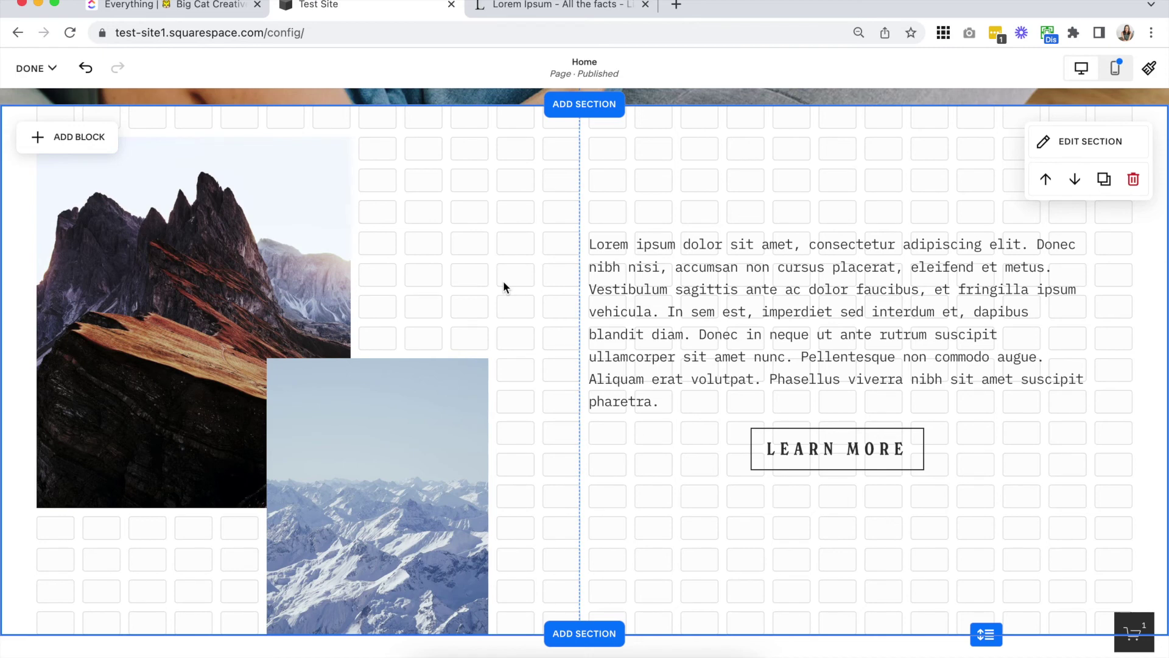
# Preview the section in mobile layout, scrolling to check the stacked image, lorem text and LEARN MORE button.
pyautogui.click(1119, 70)
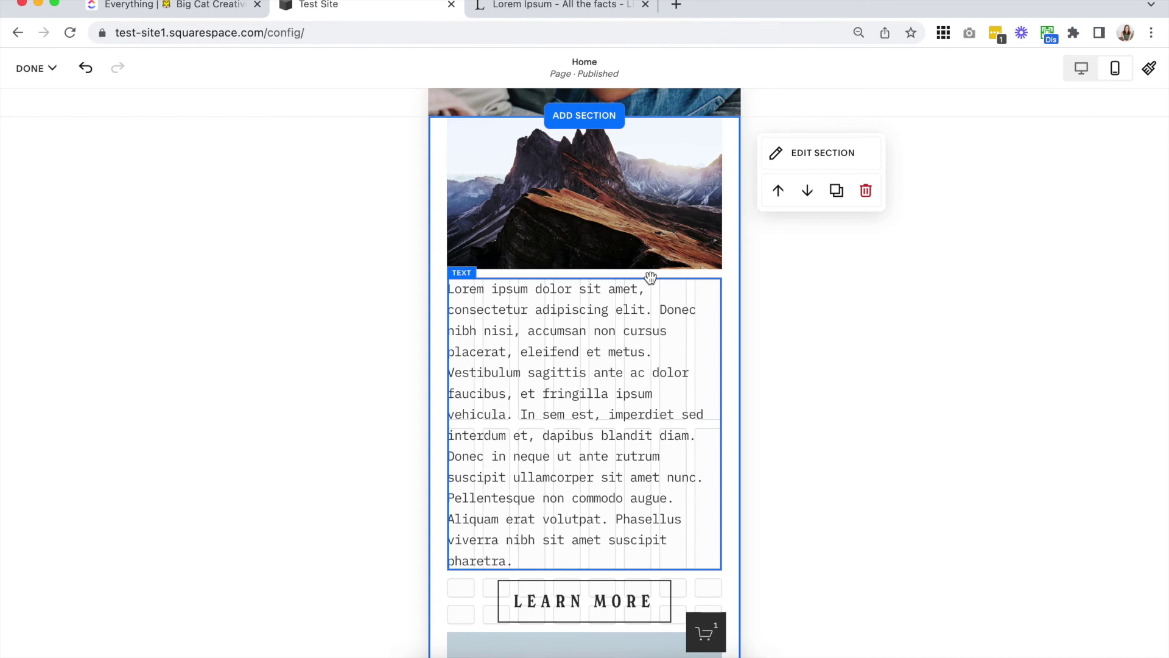
pyautogui.scroll(-3, 651, 279)
pyautogui.scroll(3, 651, 278)
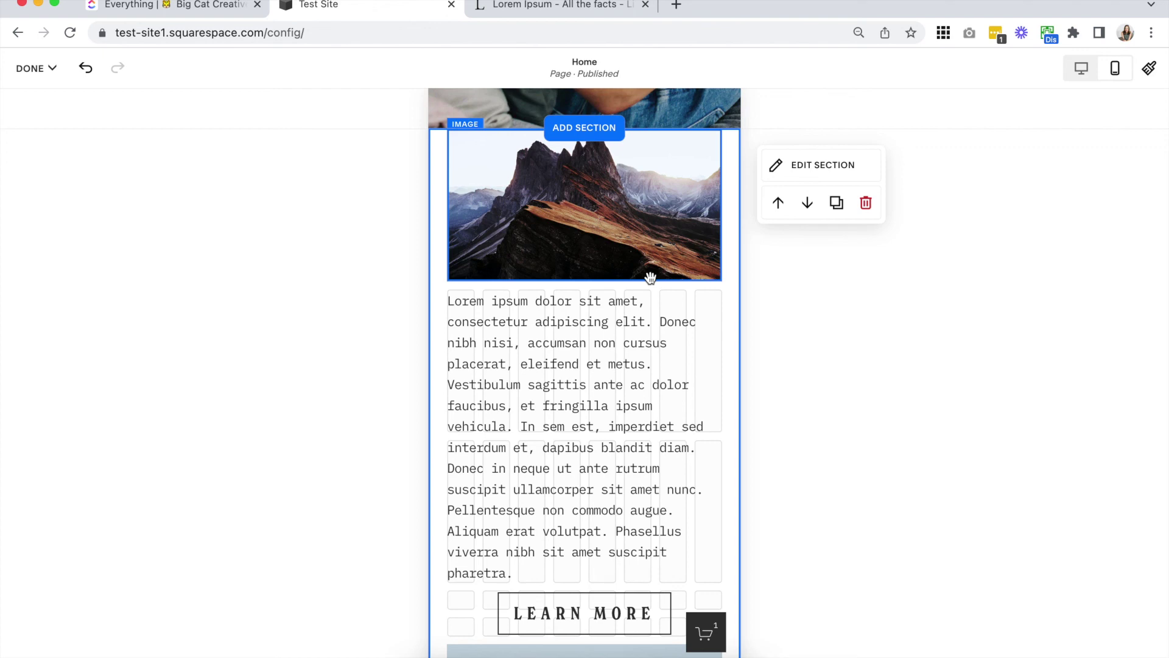
# Inspect the lorem text block in the mobile preview, then return the editor to desktop layout.
pyautogui.click(638, 420)
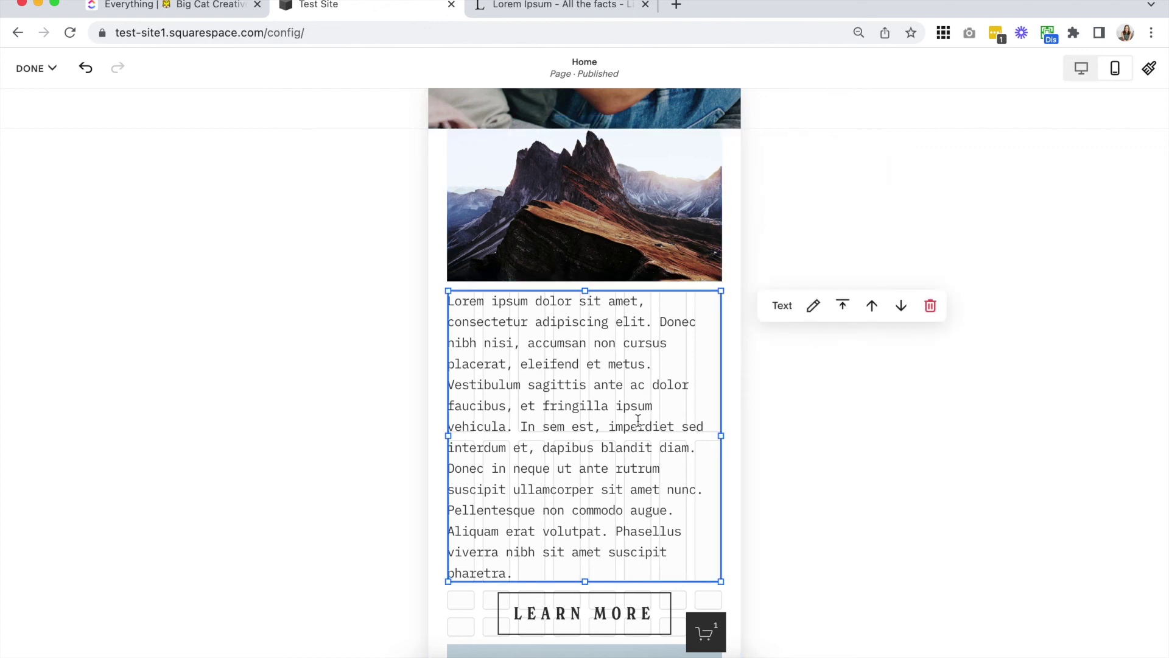
pyautogui.scroll(-5, 638, 420)
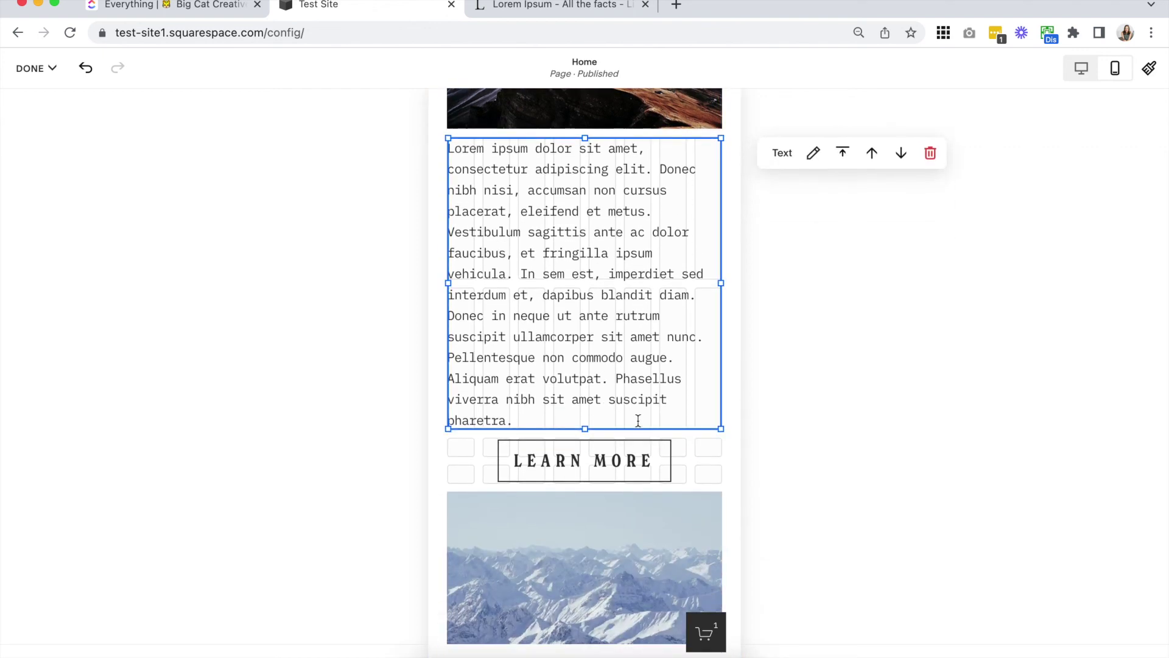
pyautogui.scroll(-2, 637, 420)
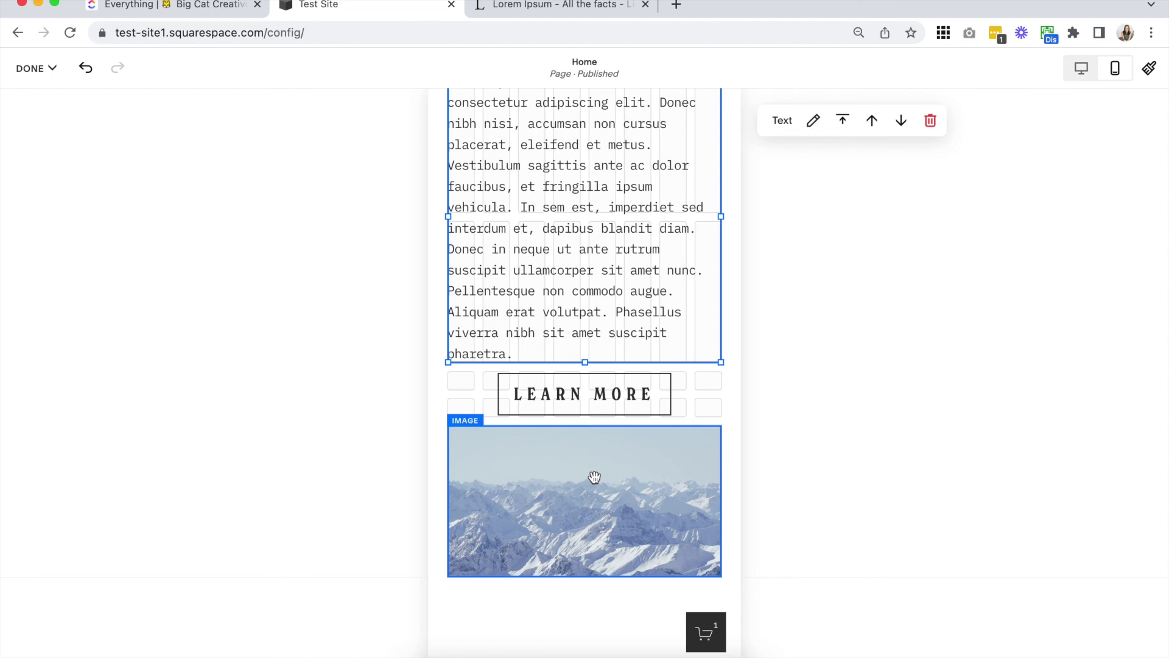
pyautogui.scroll(7, 594, 477)
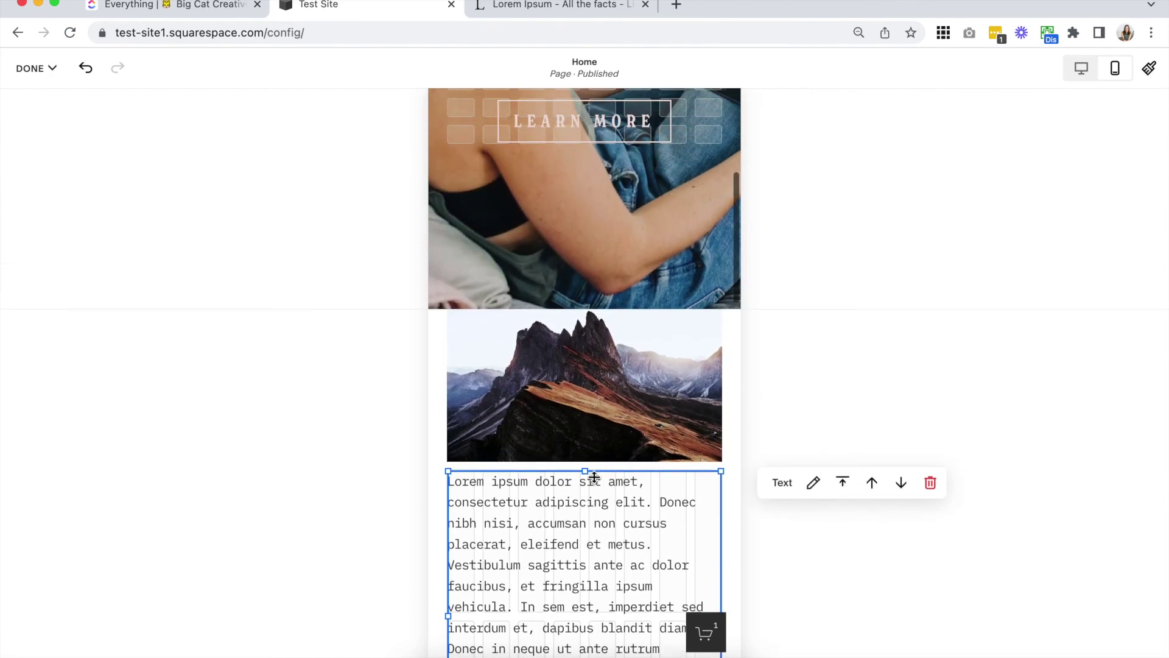
pyautogui.scroll(-5, 595, 477)
pyautogui.click(1081, 68)
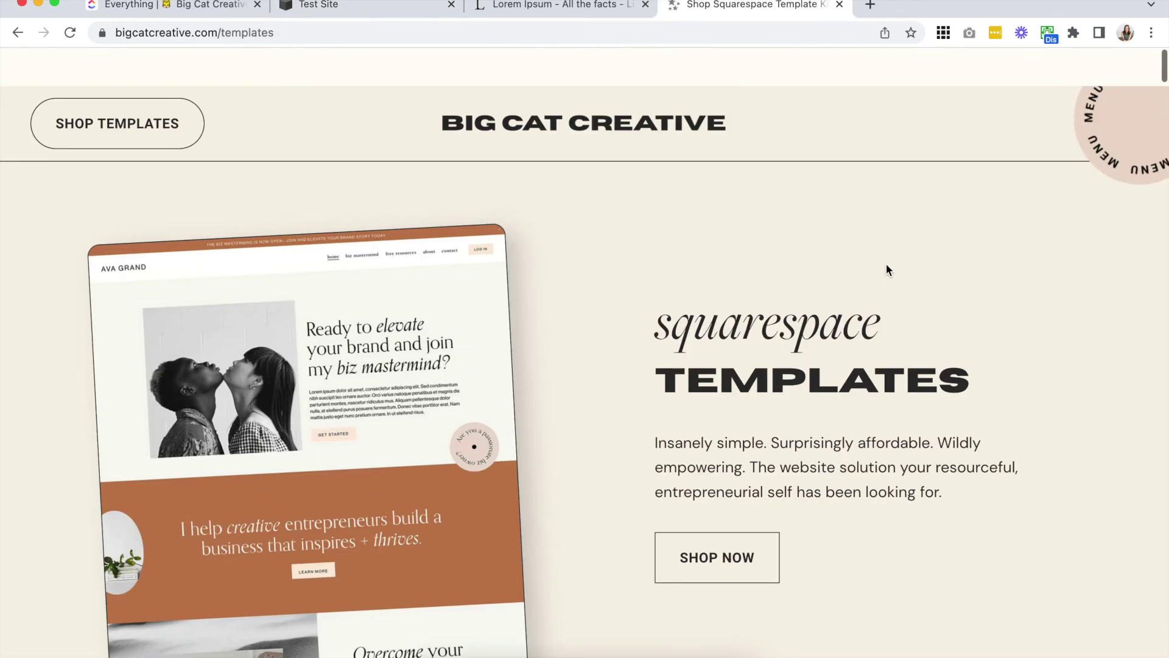
# Browse down through the template kit cards on the Big Cat Creative Squarespace templates page.
pyautogui.scroll(-5, 886, 265)
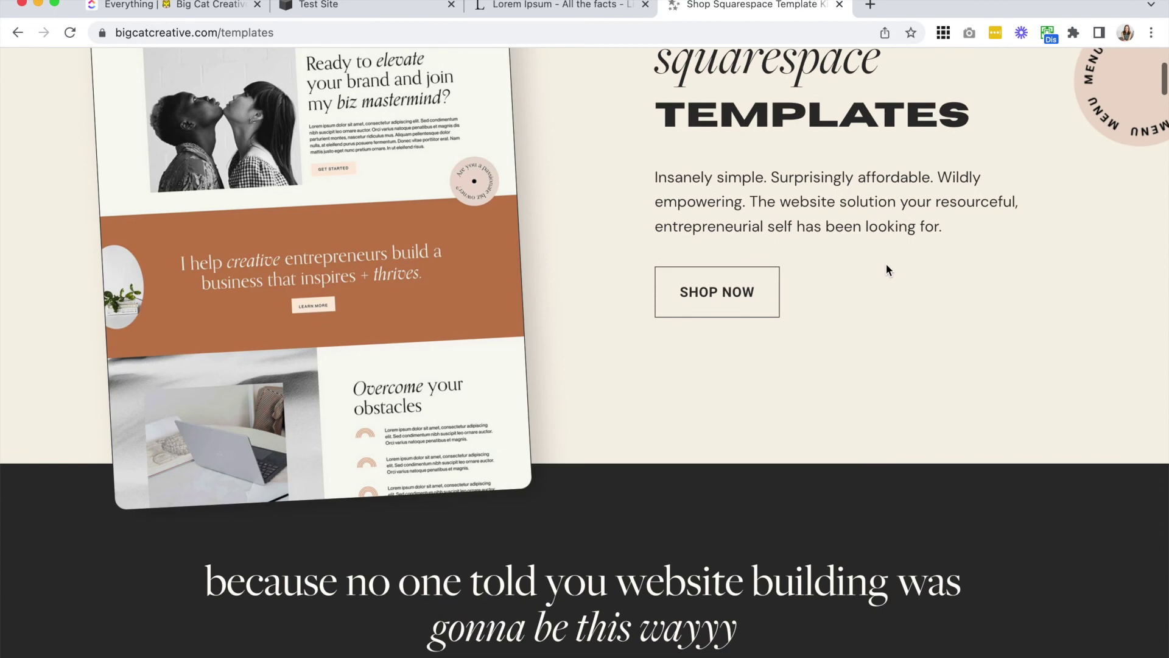
pyautogui.scroll(2, 887, 265)
pyautogui.scroll(1, 887, 269)
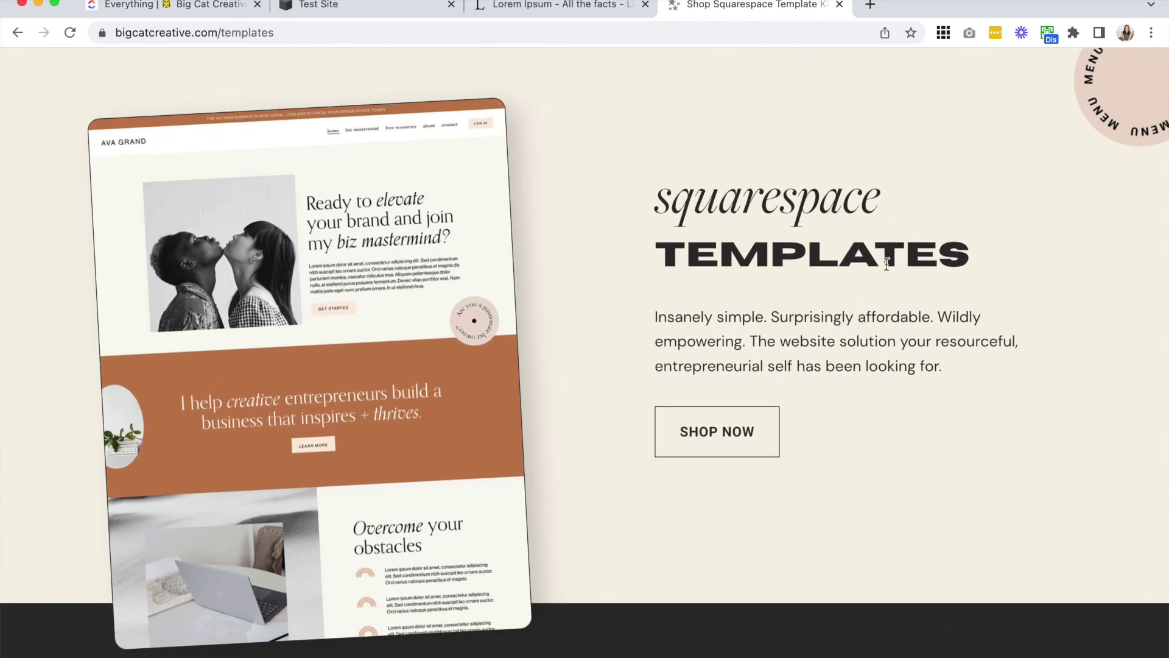
pyautogui.scroll(-10, 887, 264)
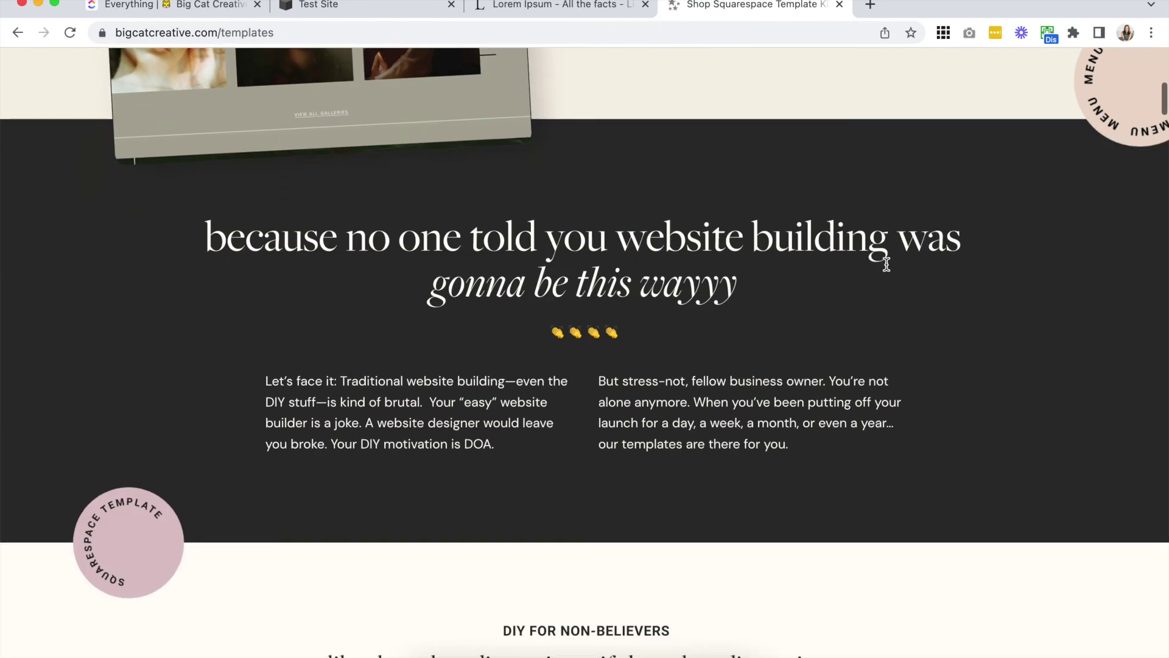
pyautogui.scroll(-5, 886, 264)
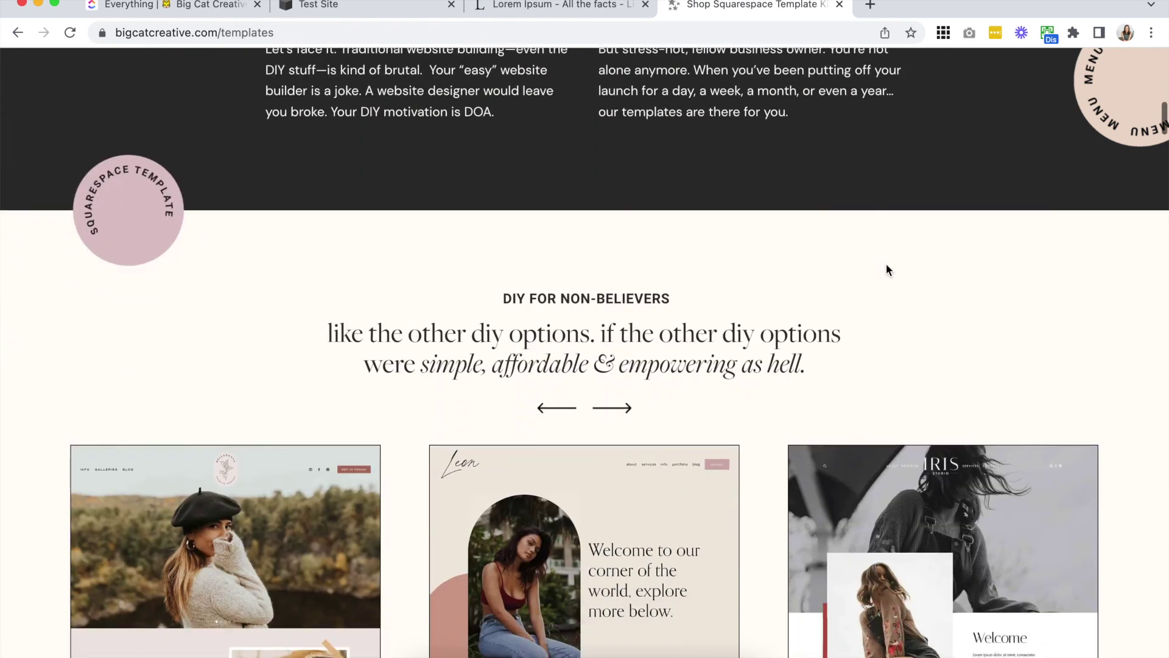
pyautogui.scroll(-3, 886, 263)
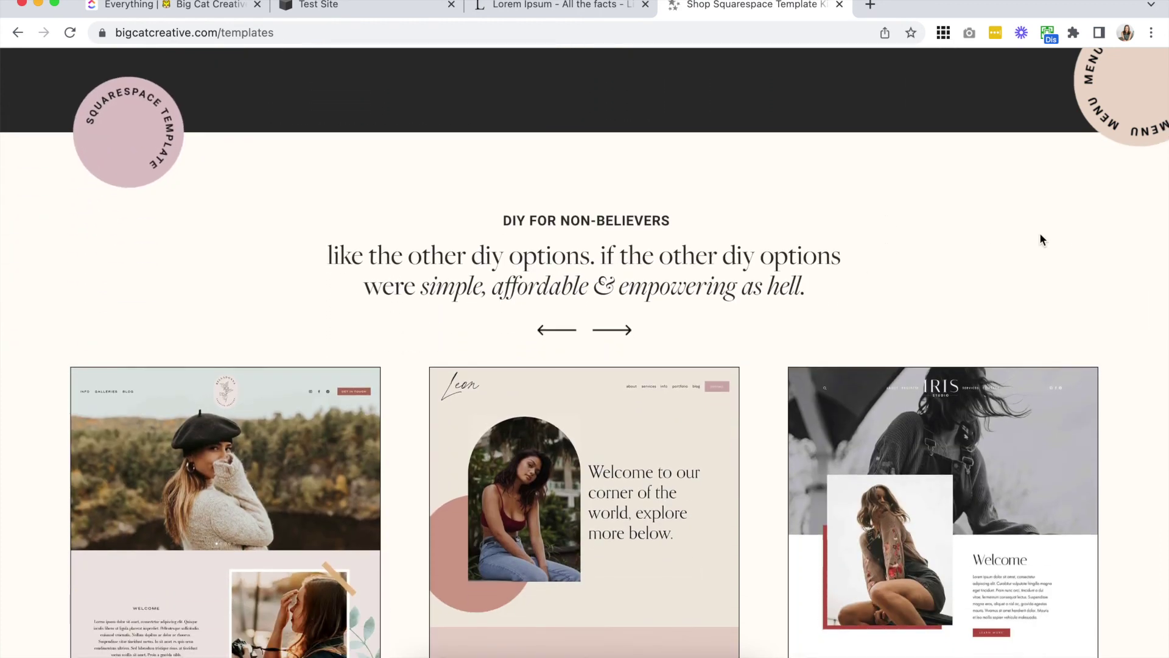
pyautogui.scroll(-5, 1115, 246)
pyautogui.scroll(-10, 1116, 253)
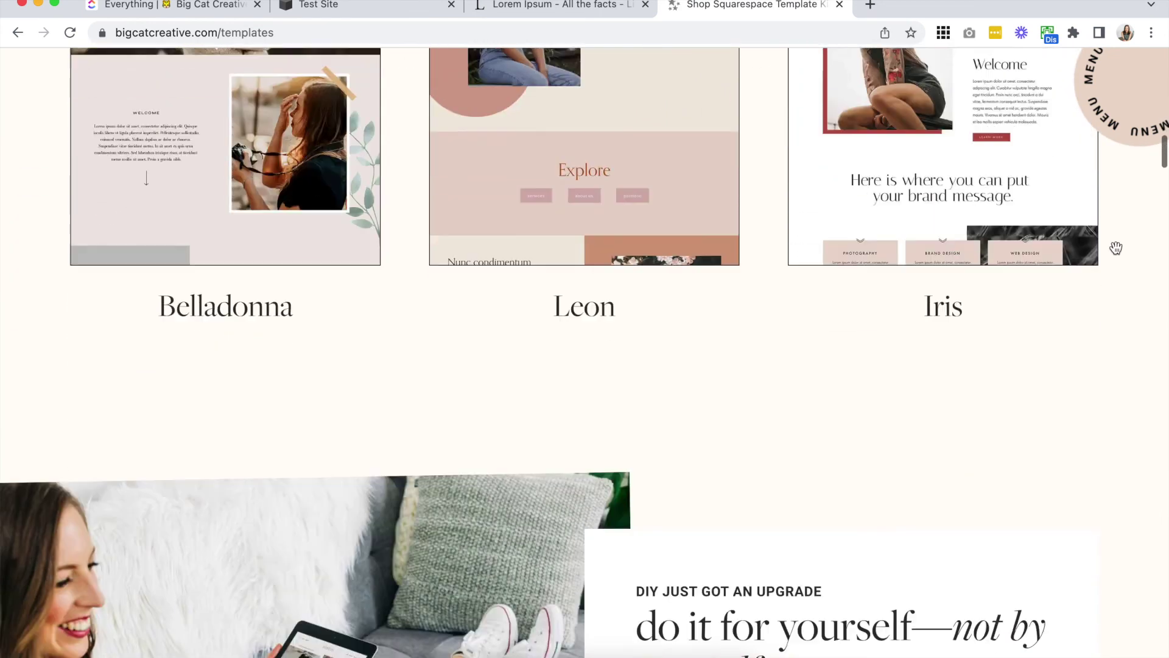
pyautogui.scroll(8, 1115, 248)
pyautogui.scroll(-10, 1116, 248)
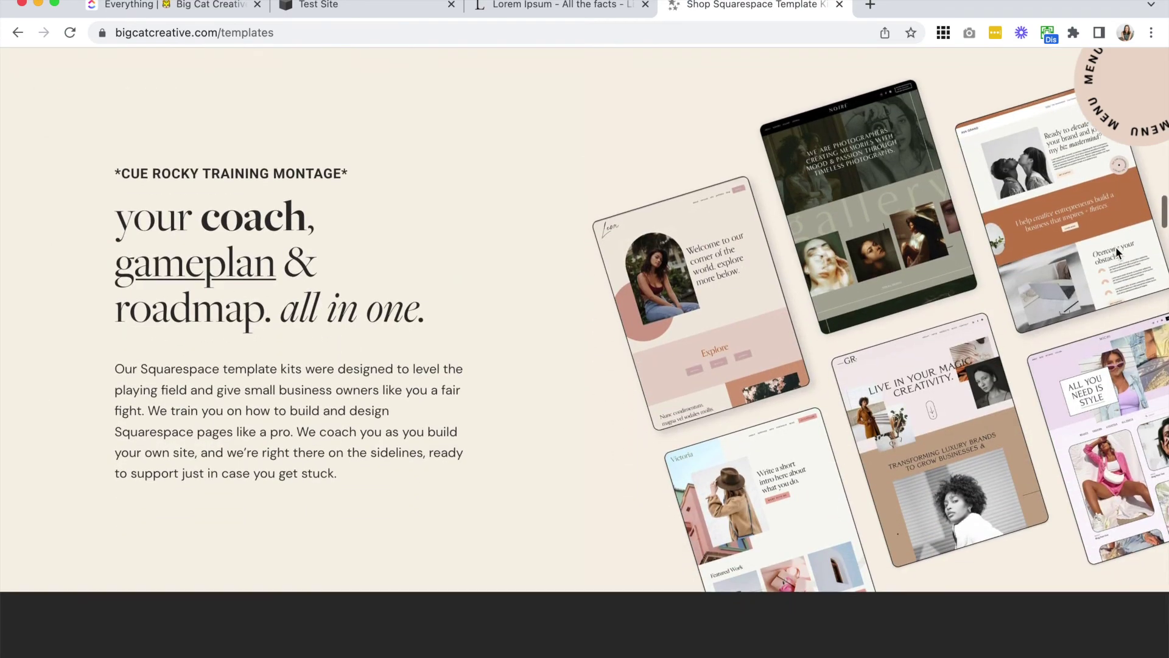
pyautogui.scroll(-15, 1117, 251)
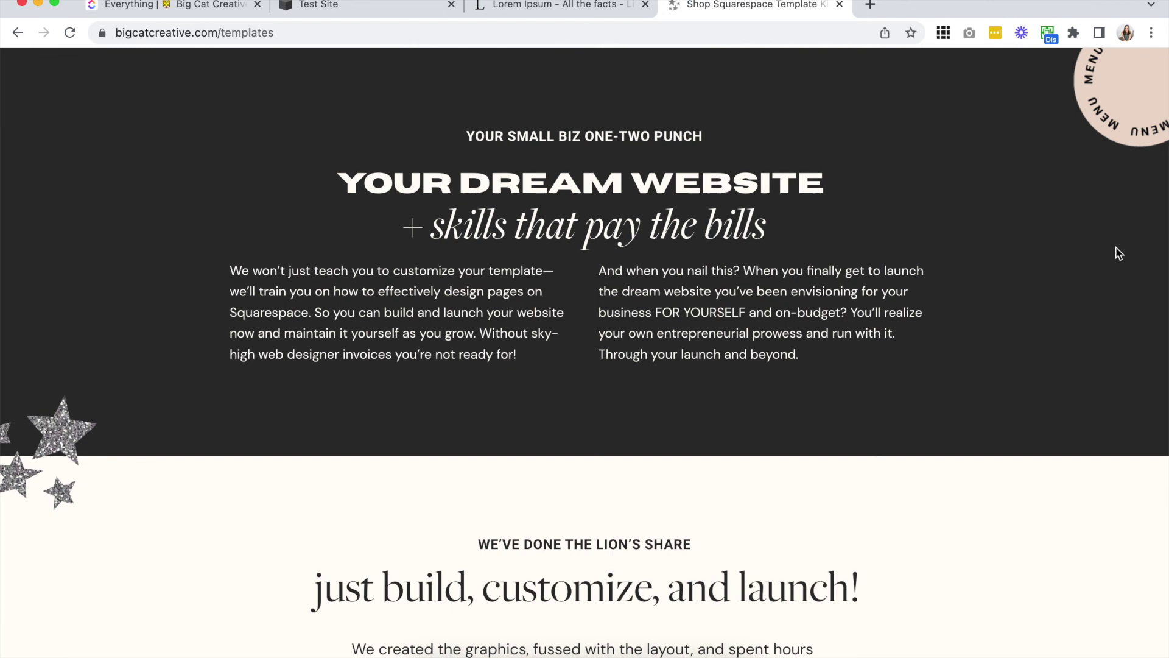
pyautogui.scroll(-15, 1119, 253)
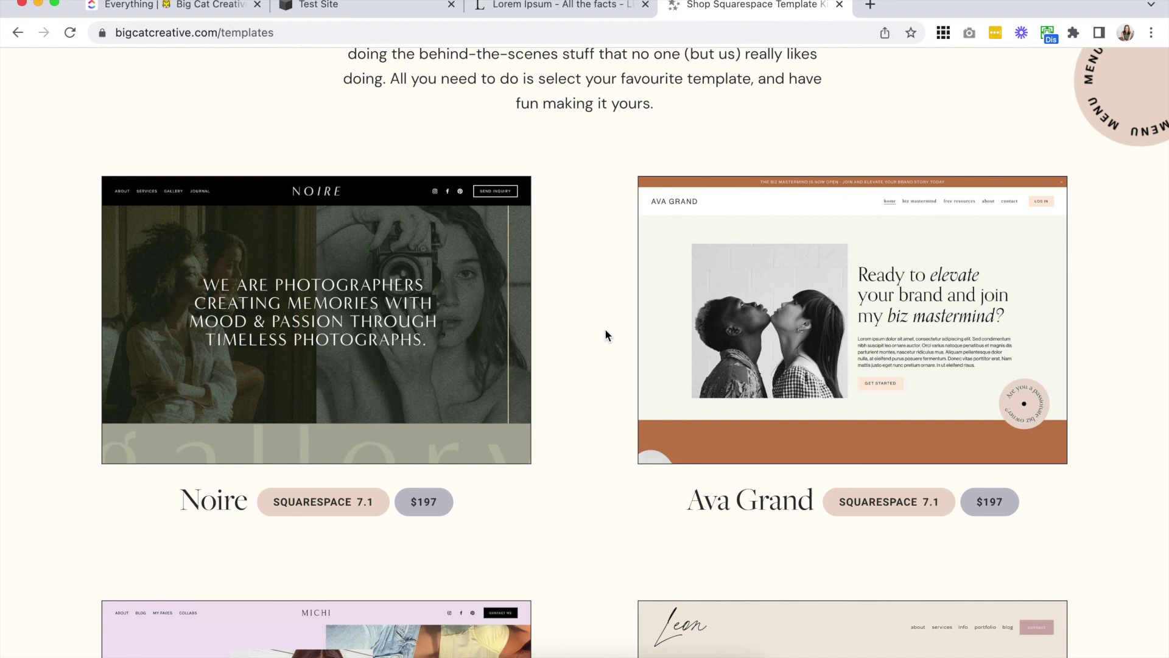
pyautogui.scroll(-4, 605, 330)
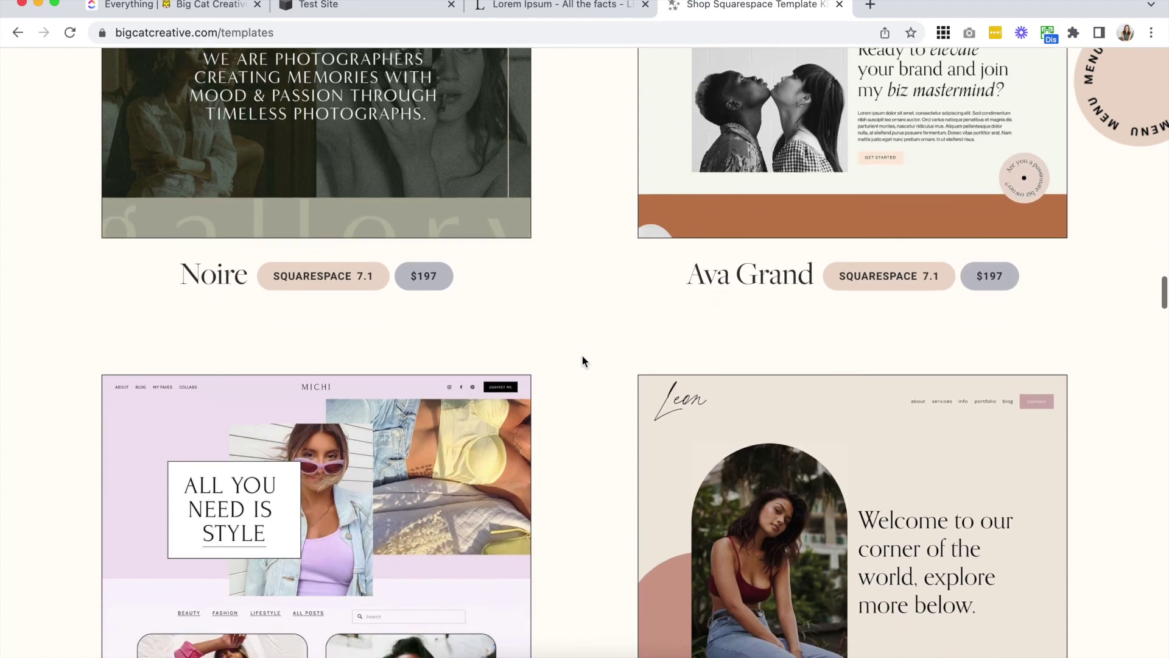
pyautogui.scroll(-3, 582, 357)
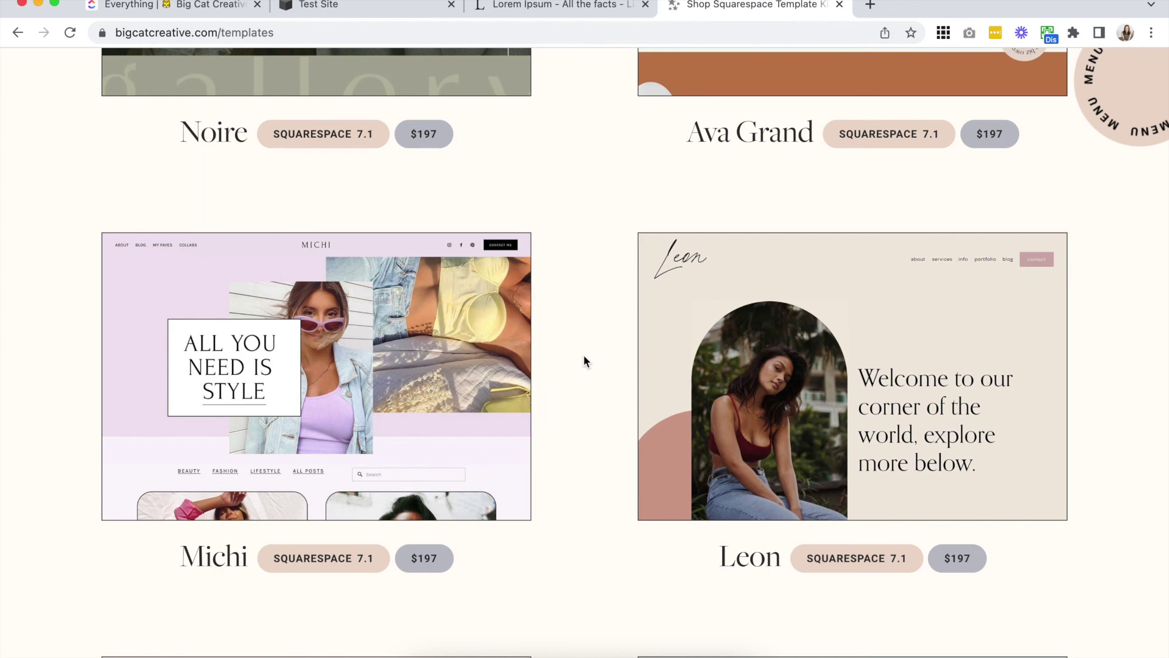
pyautogui.scroll(-3, 584, 356)
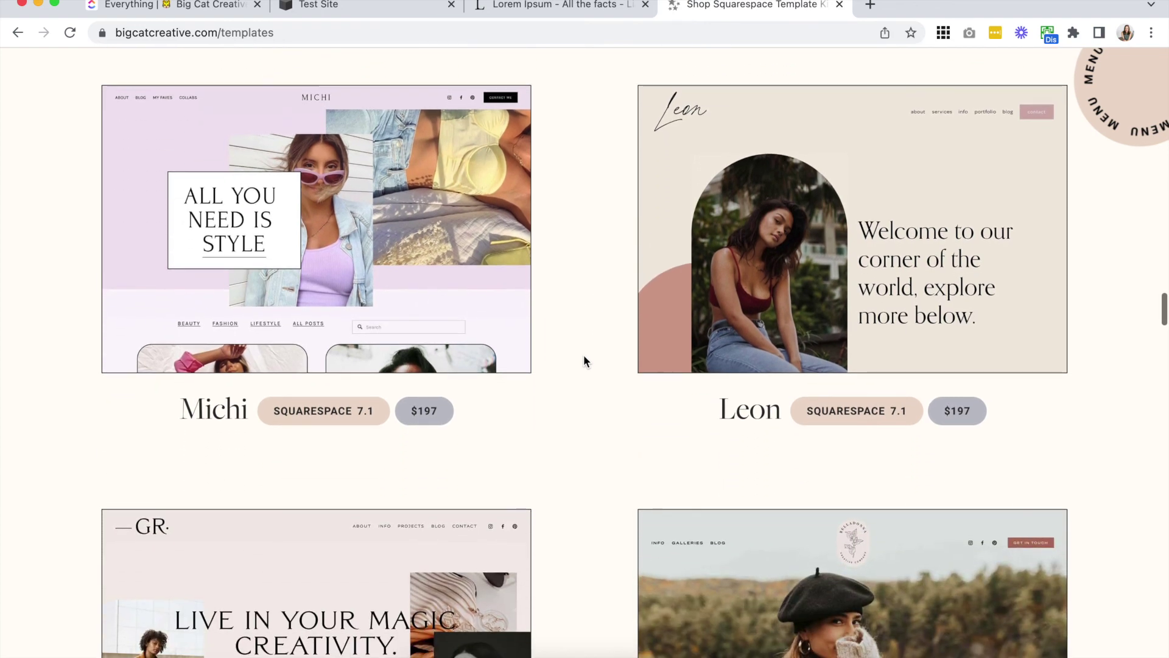
# View the remaining template kits, return to the top, and reload the templates page.
pyautogui.scroll(-6, 584, 356)
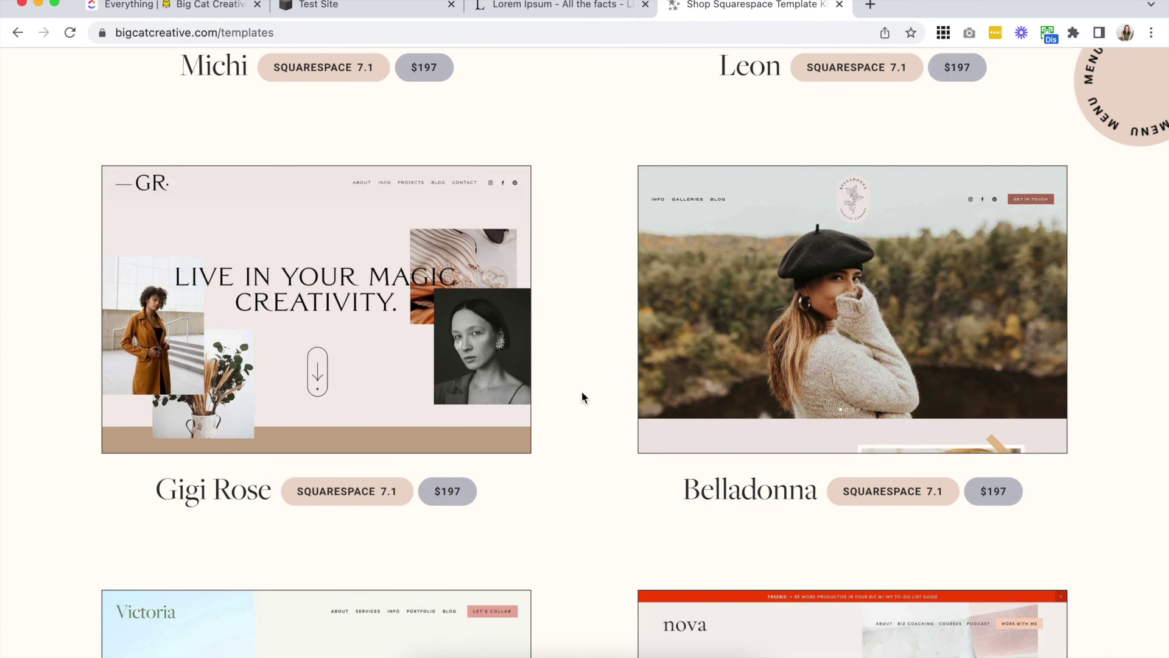
pyautogui.scroll(-5, 583, 397)
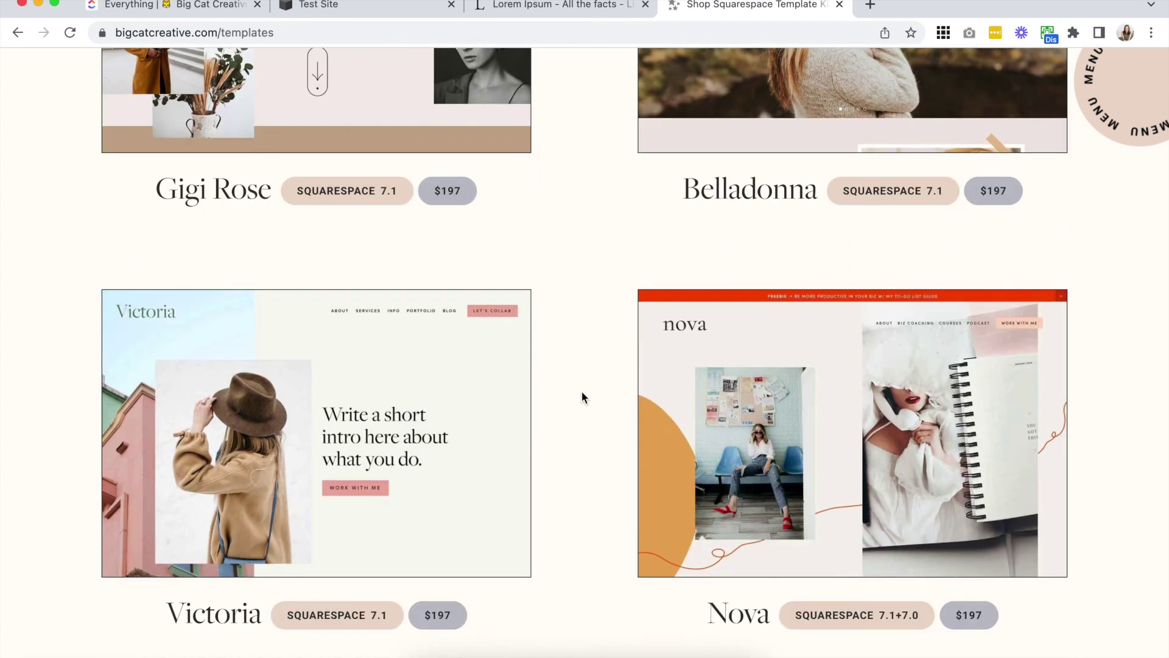
pyautogui.scroll(-7, 583, 396)
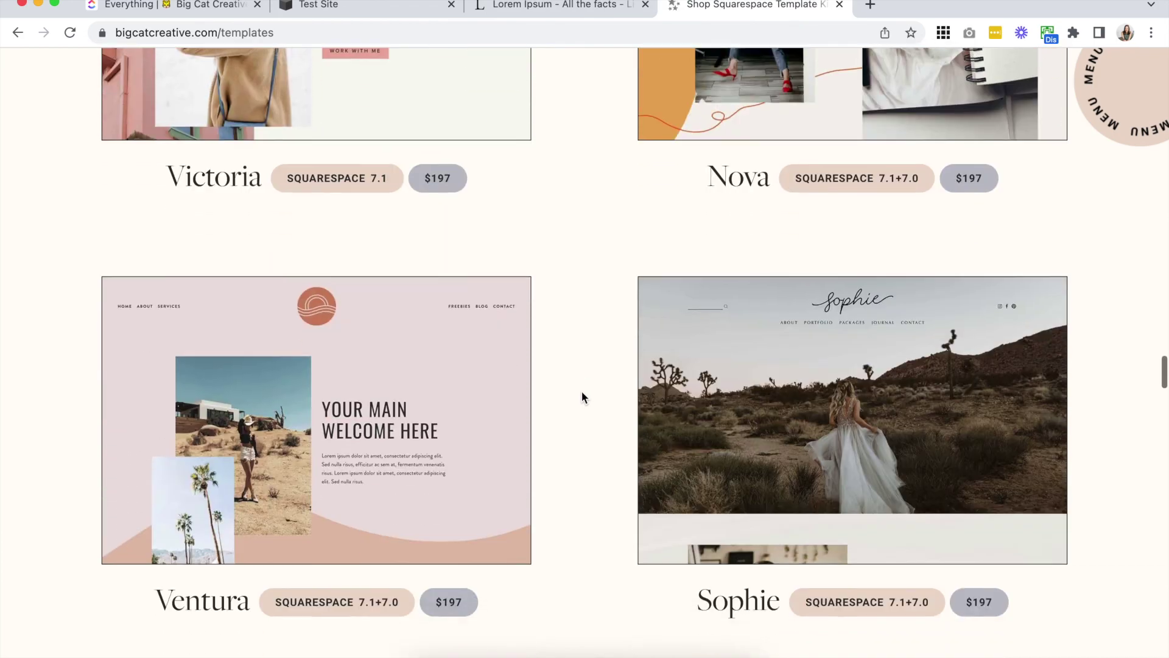
pyautogui.scroll(-5, 582, 393)
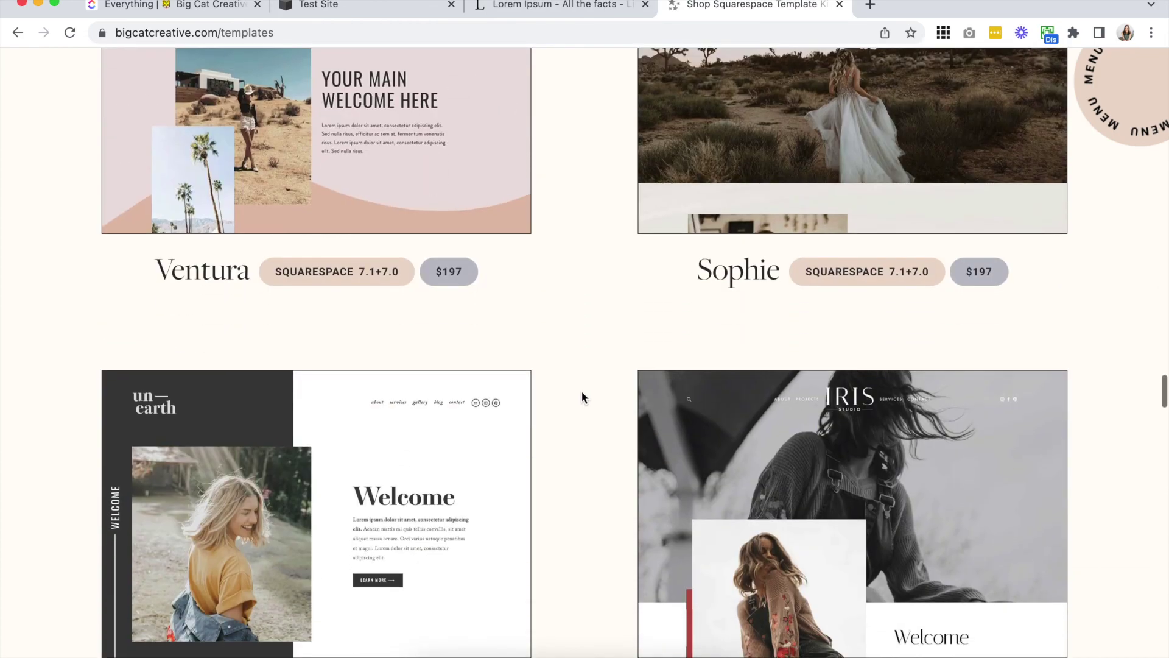
pyautogui.scroll(20, 582, 397)
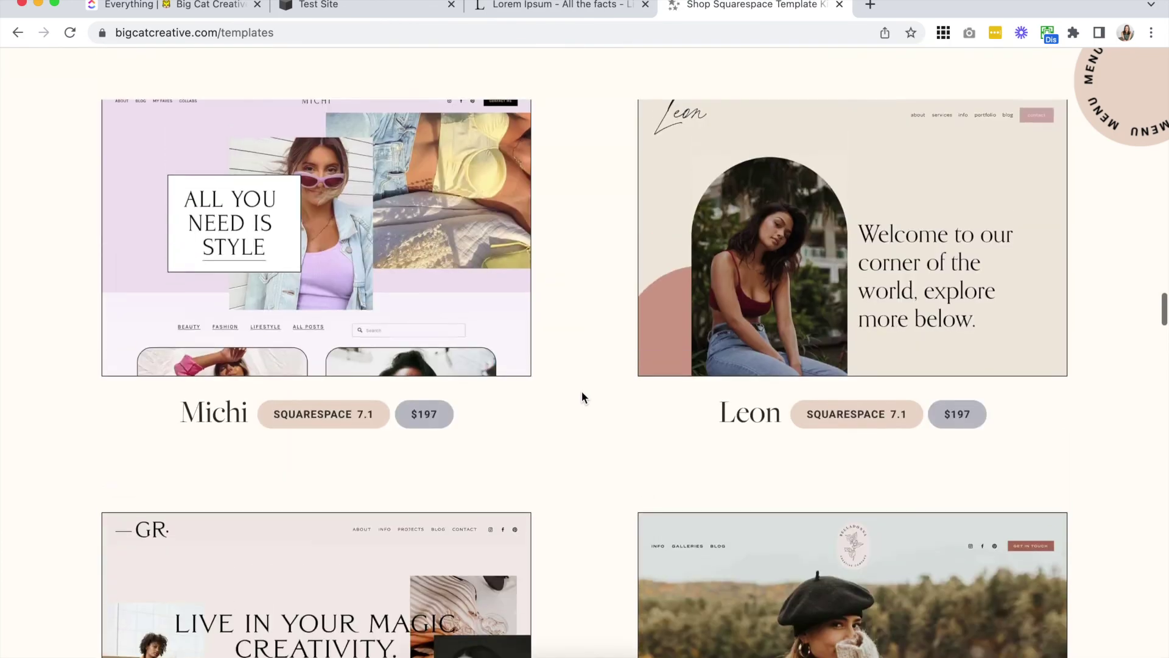
pyautogui.scroll(9, 583, 397)
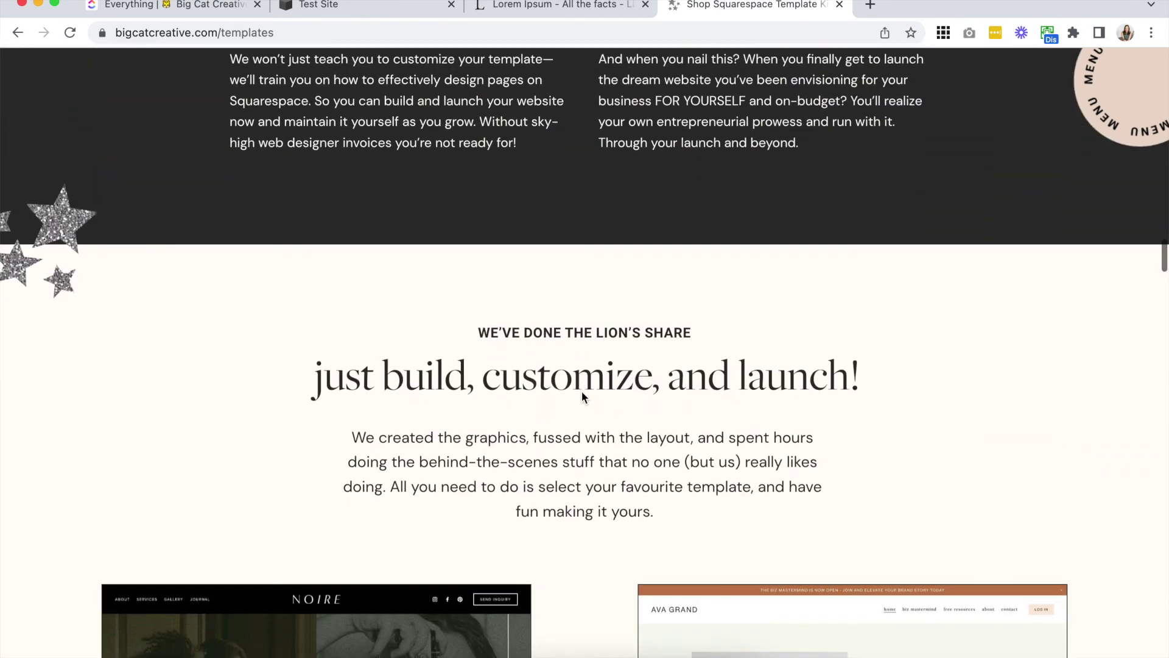
pyautogui.scroll(3, 582, 391)
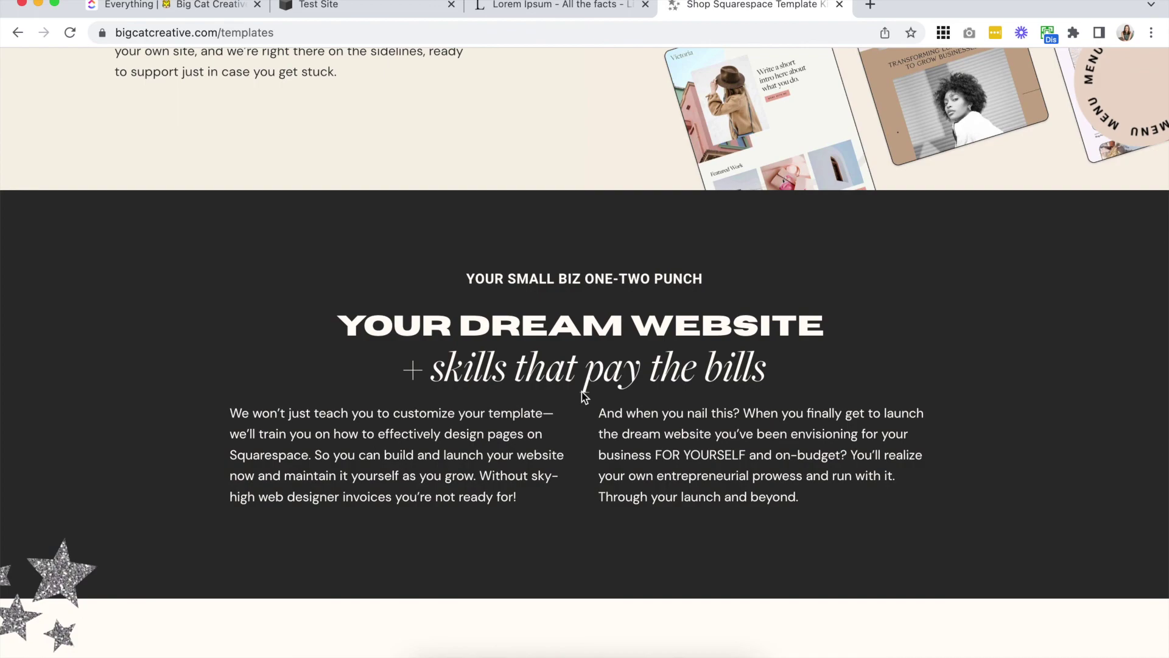
pyautogui.scroll(20, 583, 396)
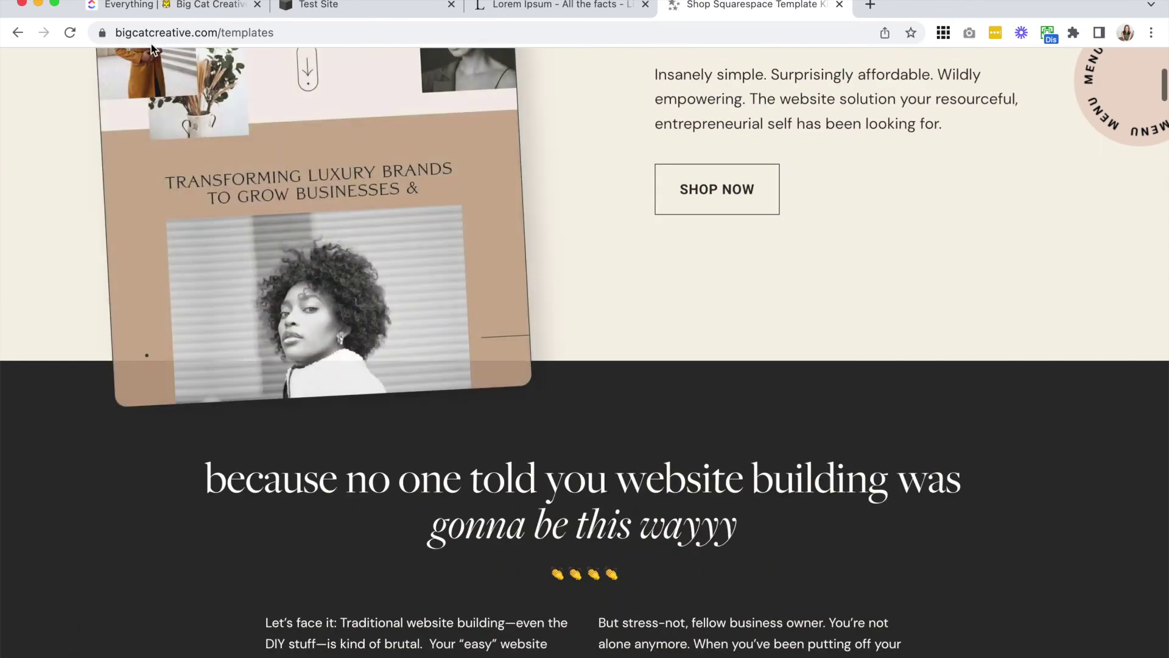
pyautogui.moveTo(121, 33); pyautogui.dragTo(344, 34)
pyautogui.press('Return')
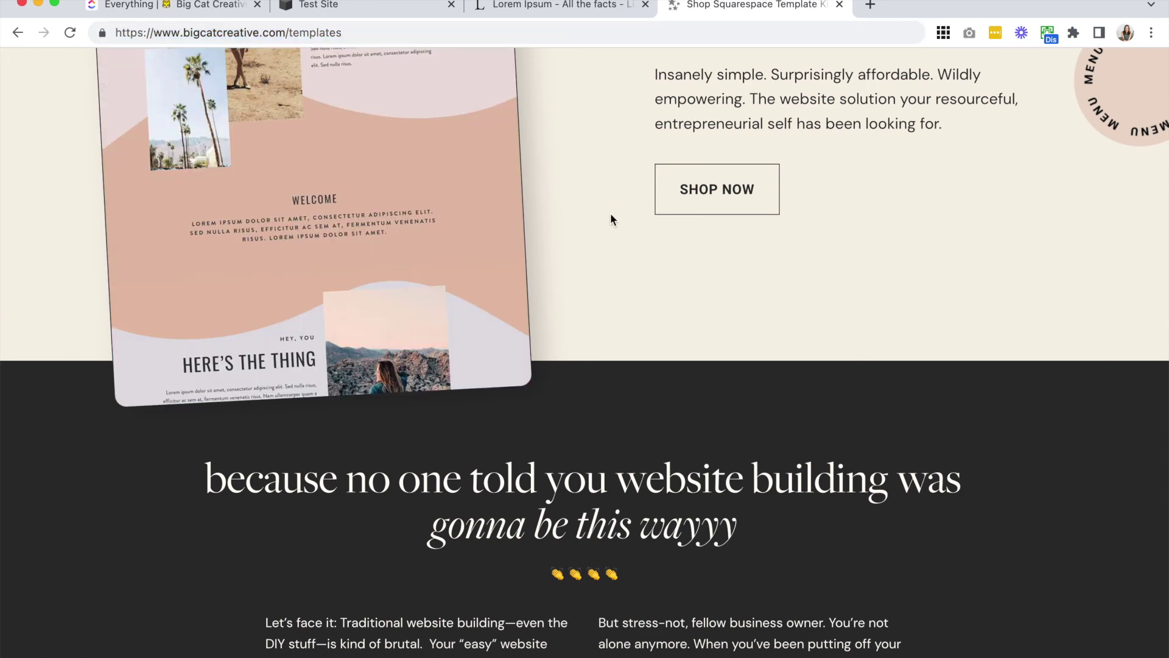